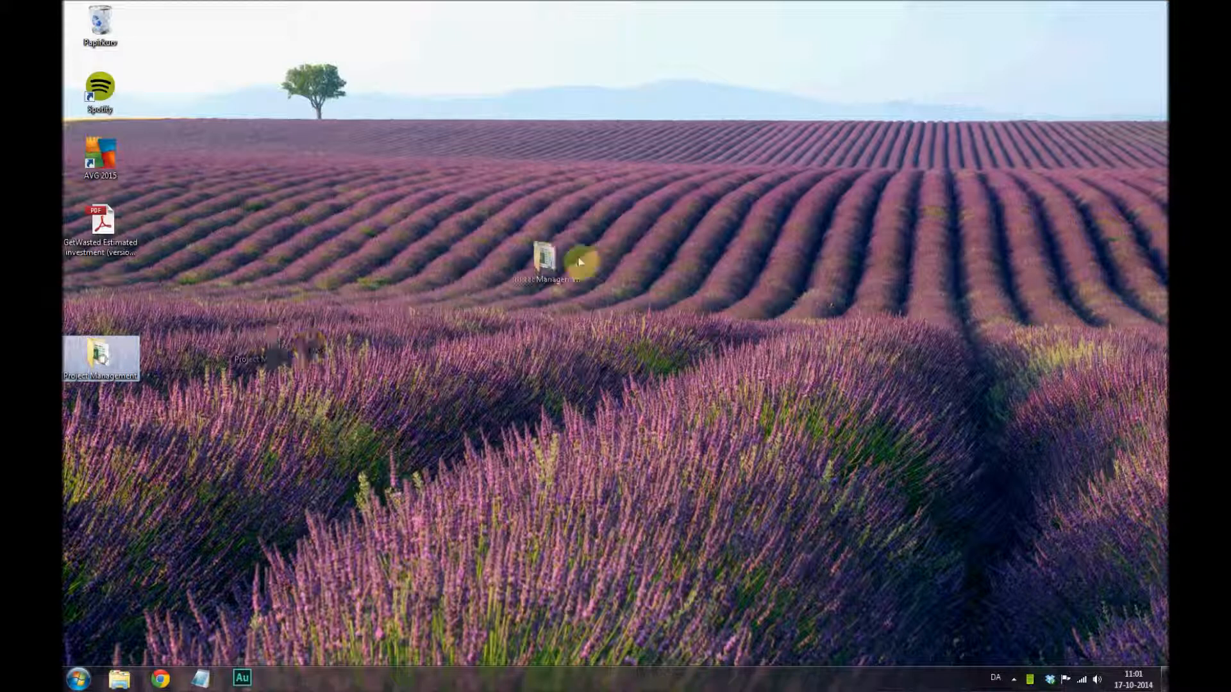
- Move the desktop's Project Management folder into Dropbox using the file explorer, and display the Dropbox folder
click(121, 679)
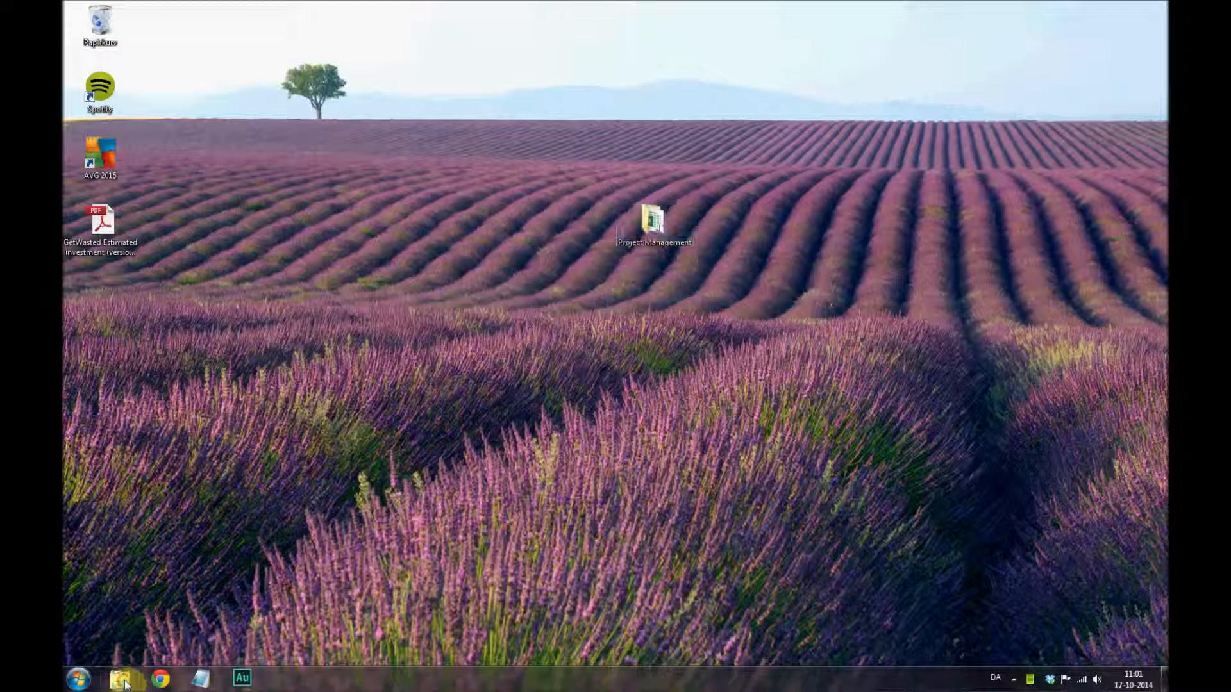
drag(595, 139, 353, 349)
click(355, 350)
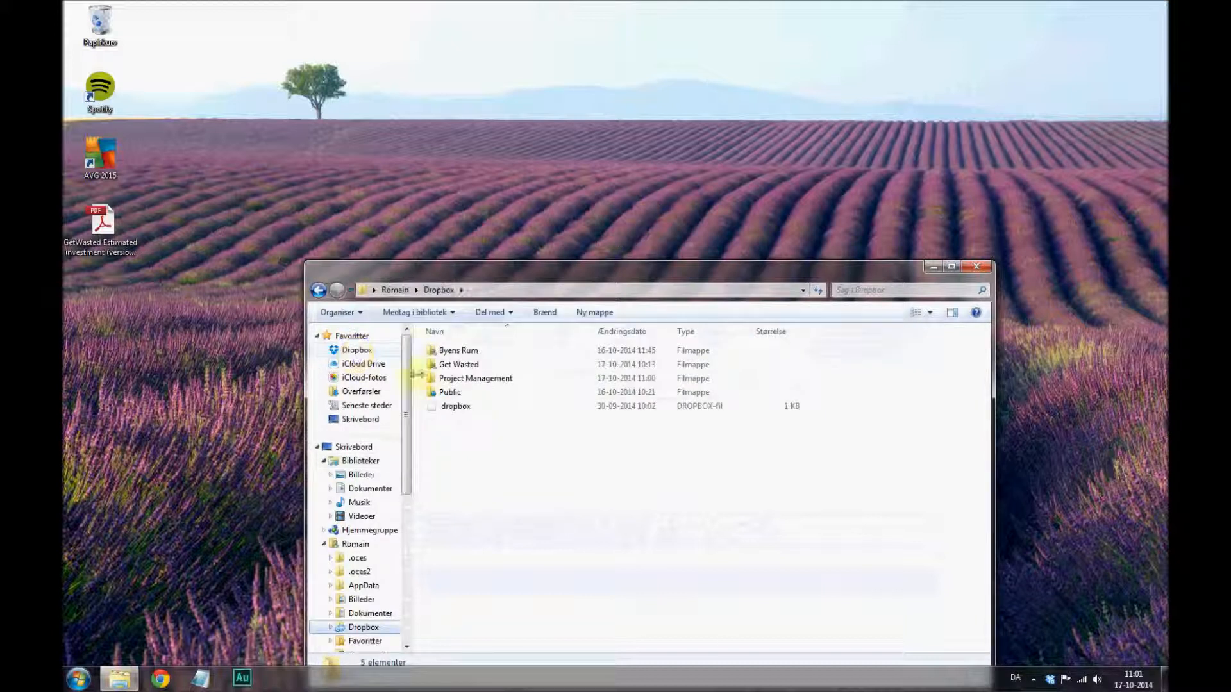
click(480, 379)
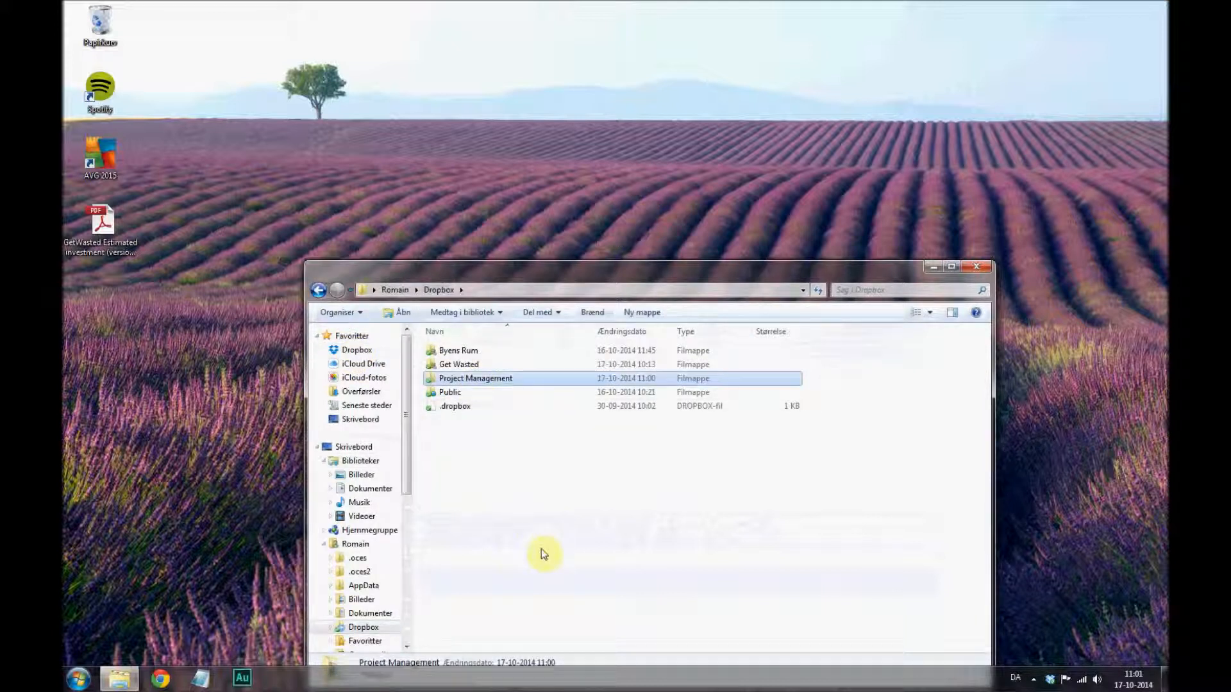
drag(409, 271, 294, 95)
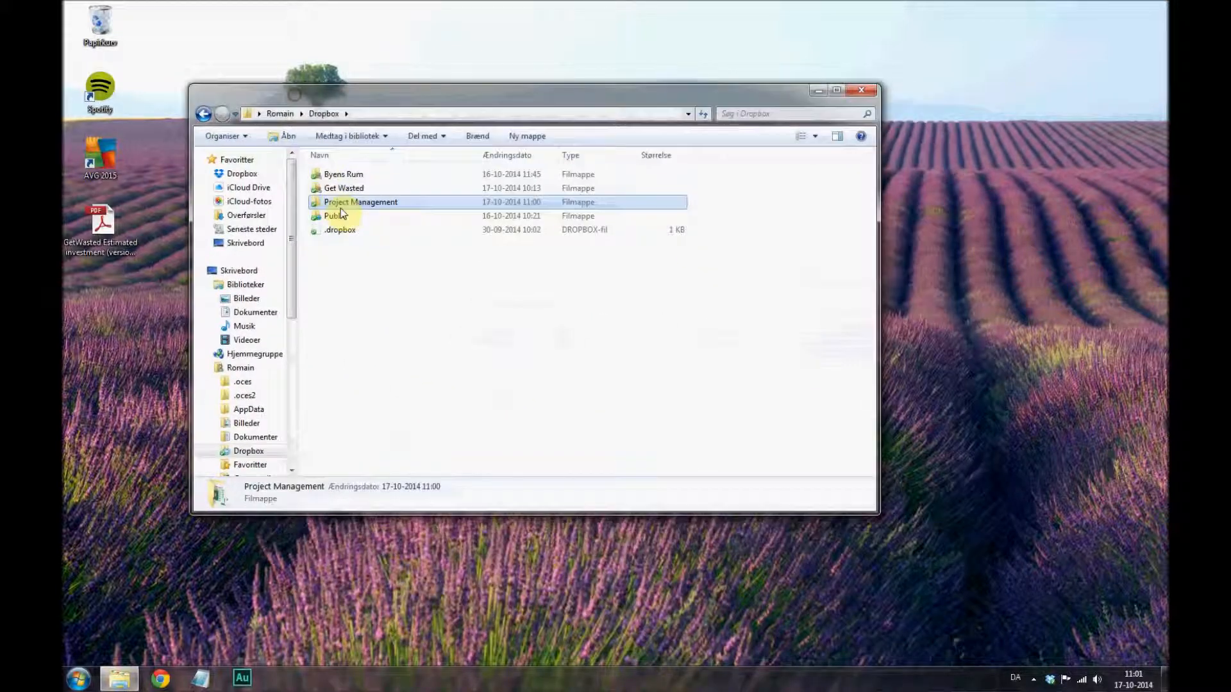
- Open the Project Management folder and look inside its Calculations subfolder
double_click(334, 202)
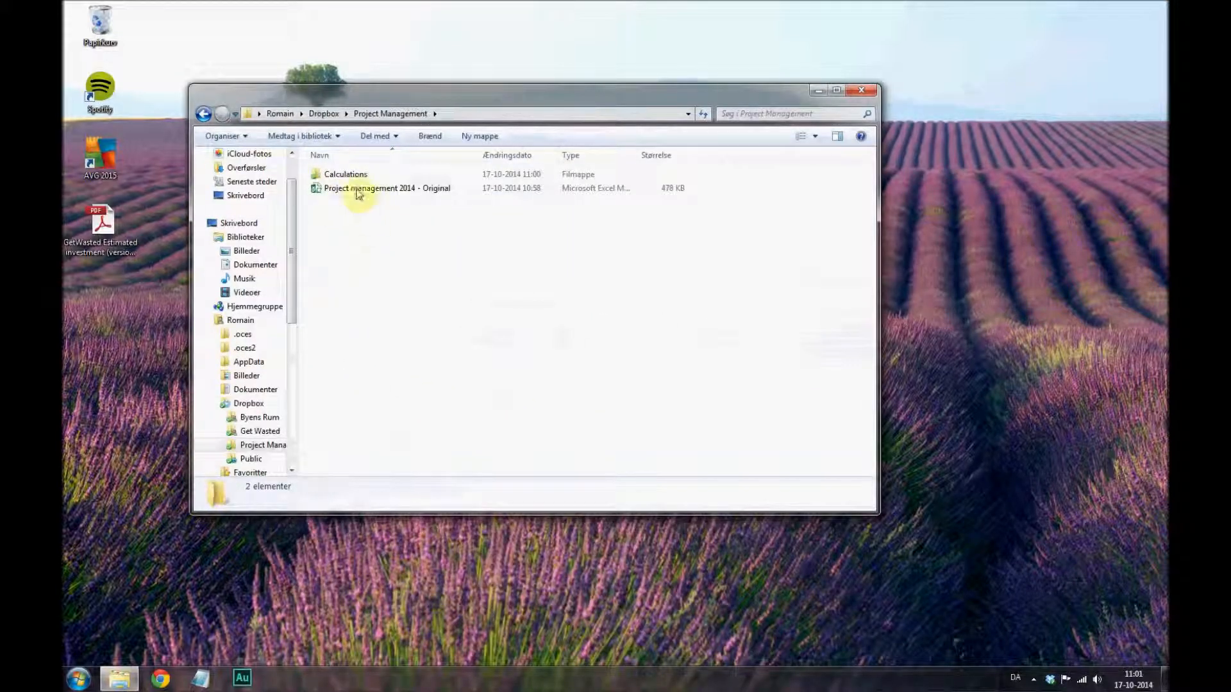
double_click(358, 191)
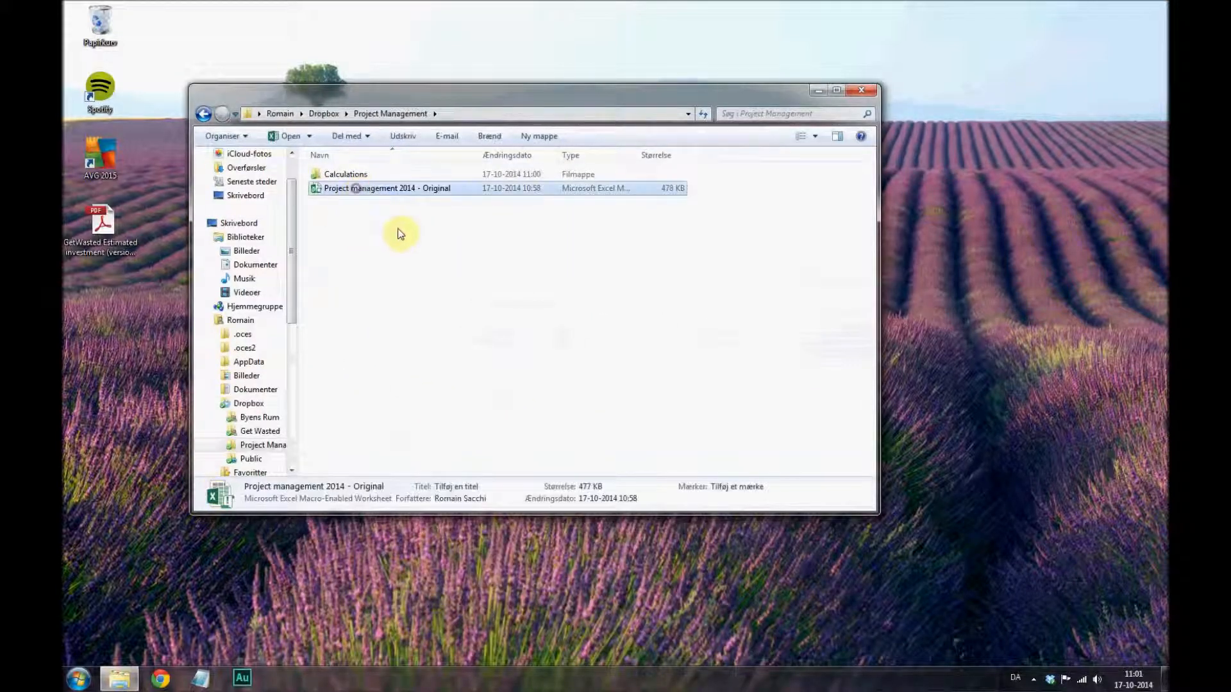
click(334, 180)
double_click(334, 179)
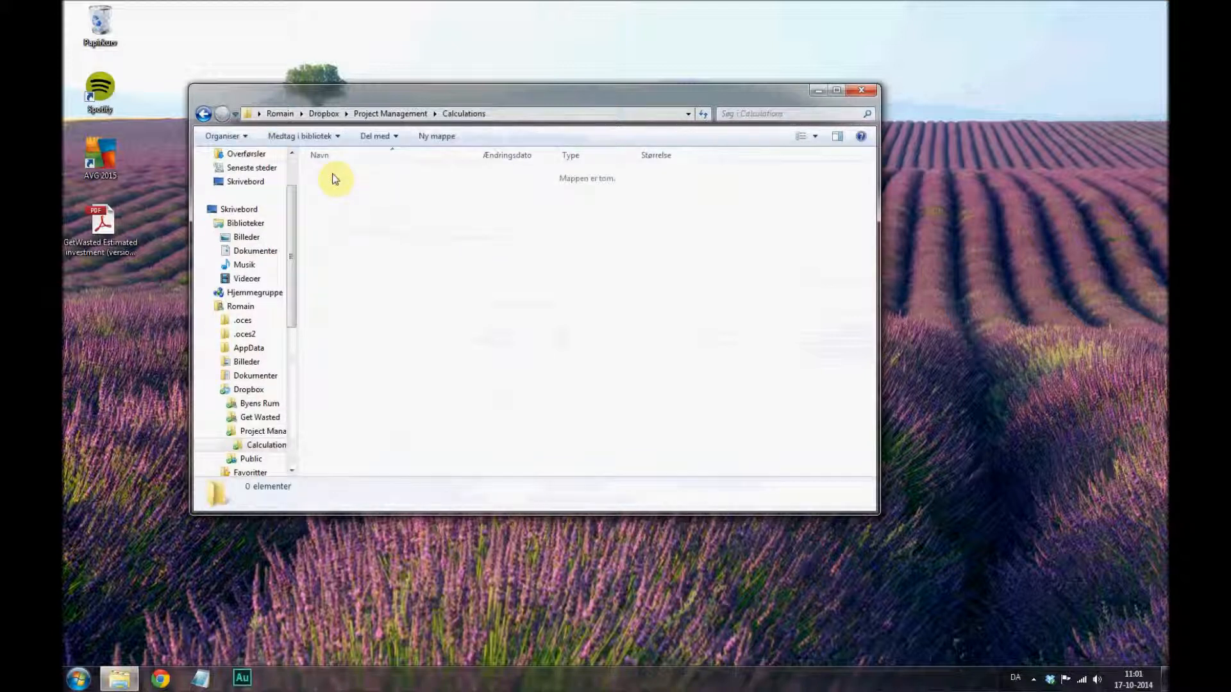
click(203, 113)
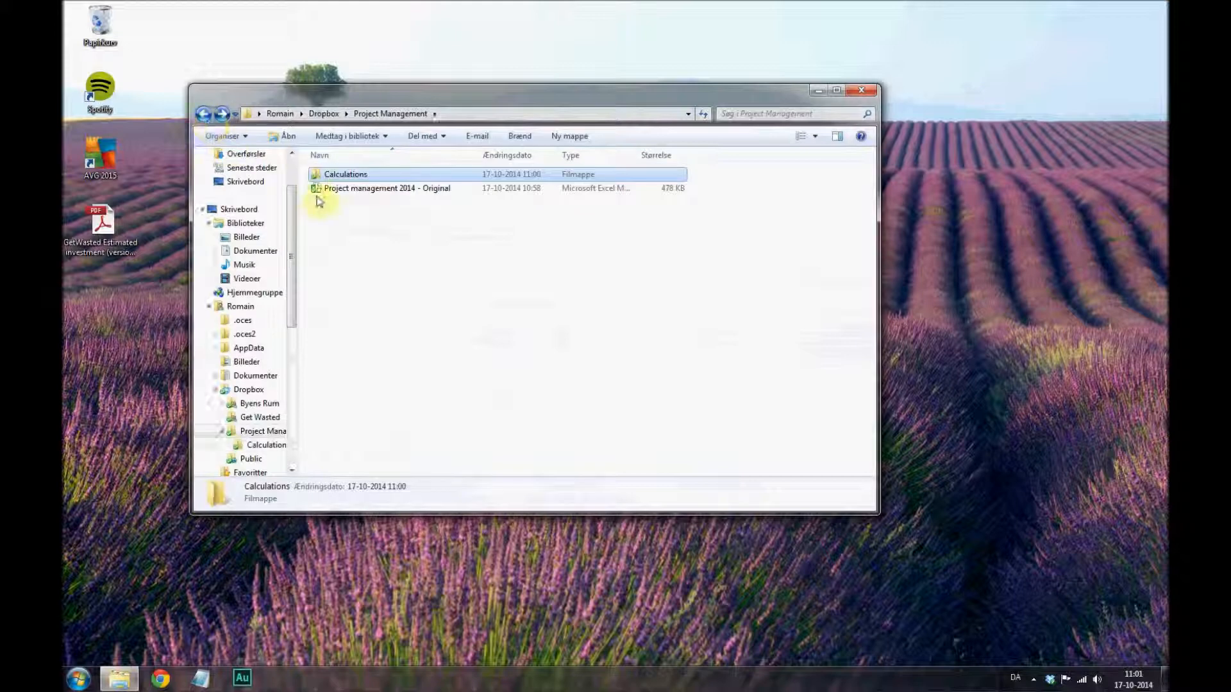
- Open the workbook "Project management 2014 - Original" from the Project Management folder in Excel
double_click(340, 190)
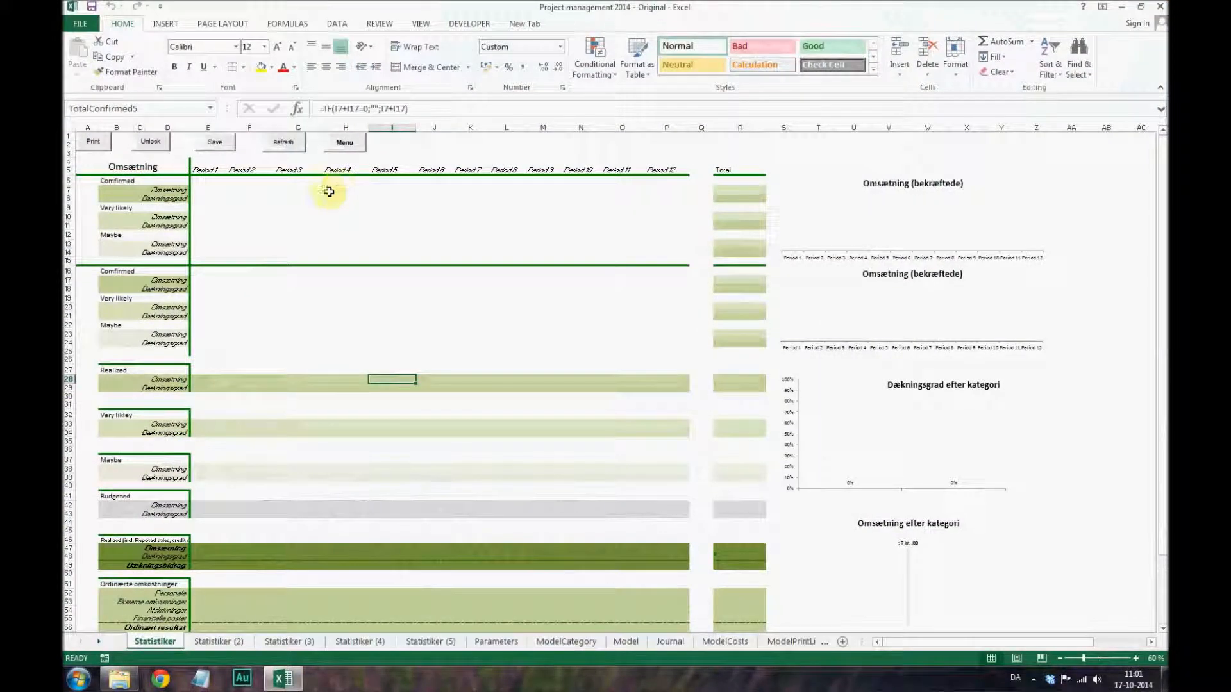
click(506, 316)
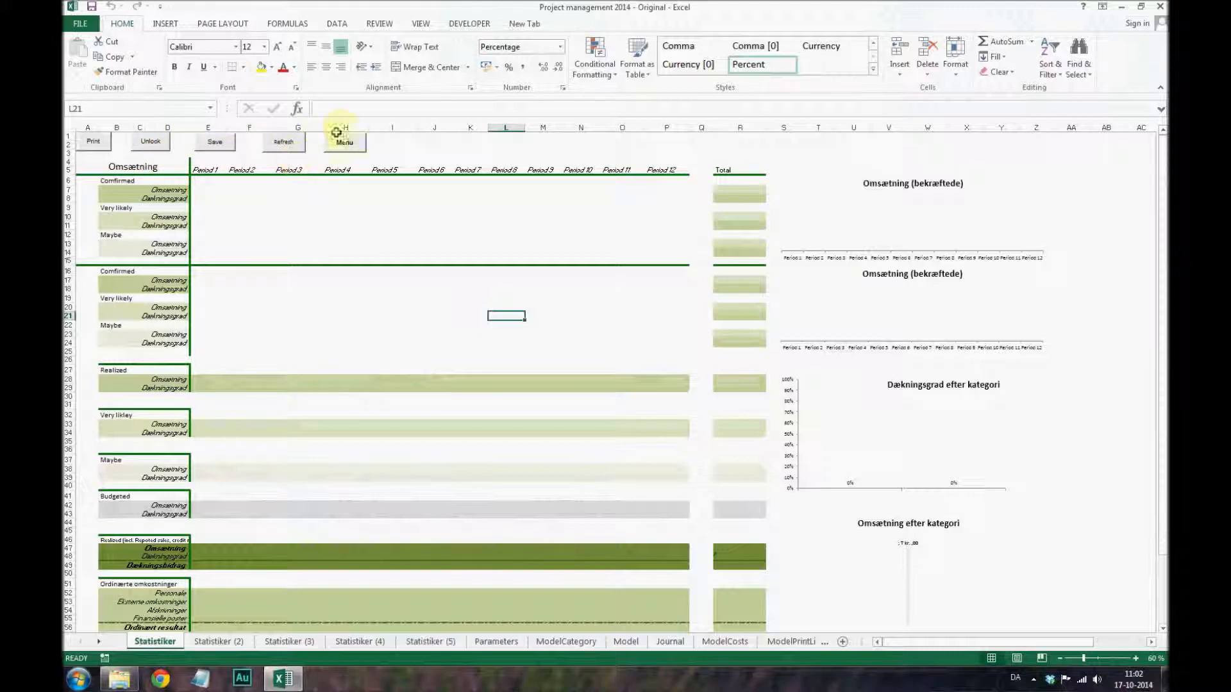
- Enter the workbook's menu as a guest and start the first-time-use setup
click(349, 146)
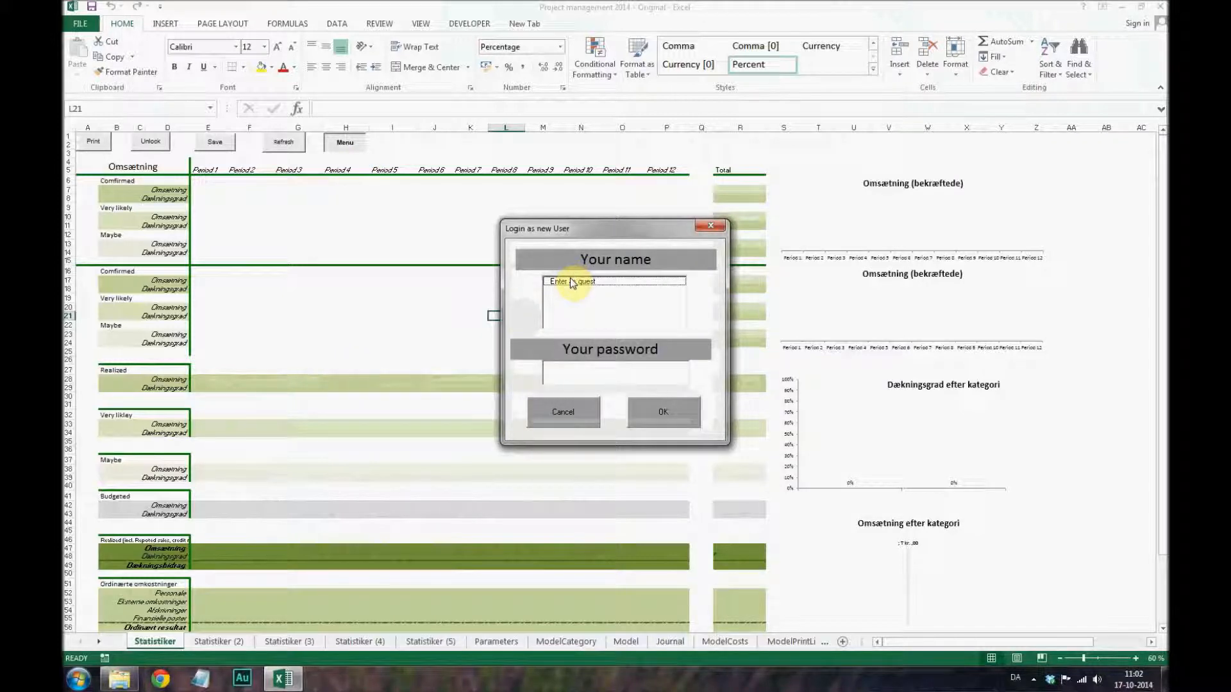
click(573, 282)
click(644, 414)
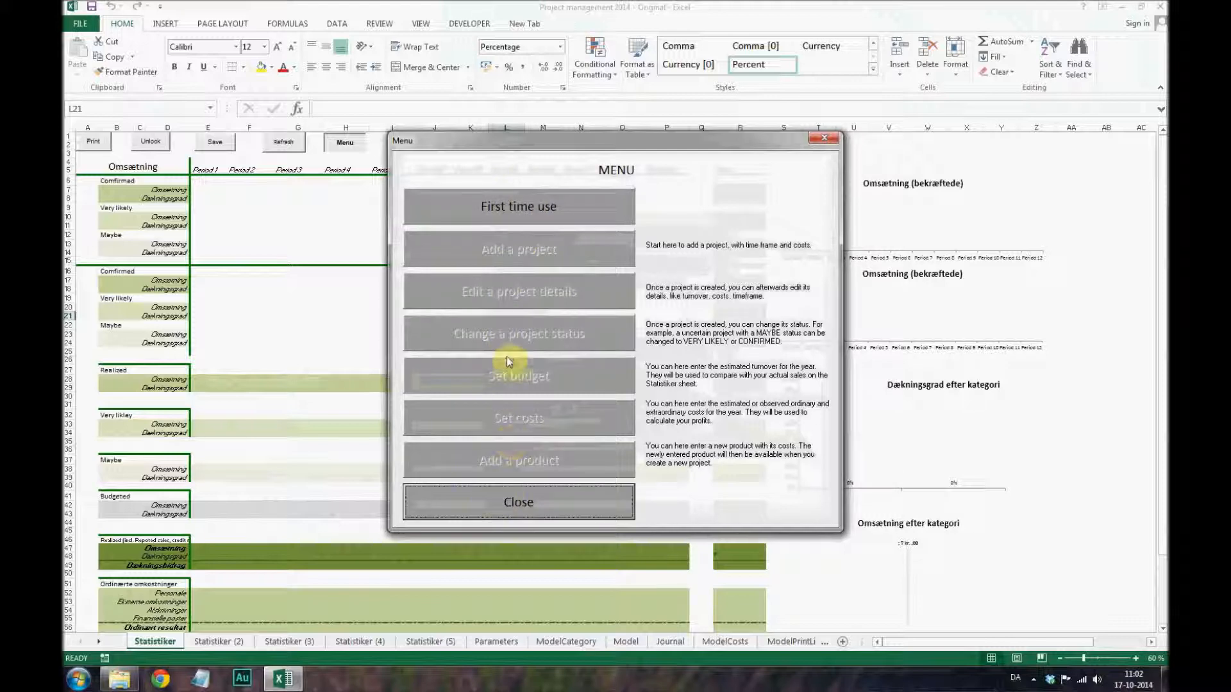
click(503, 215)
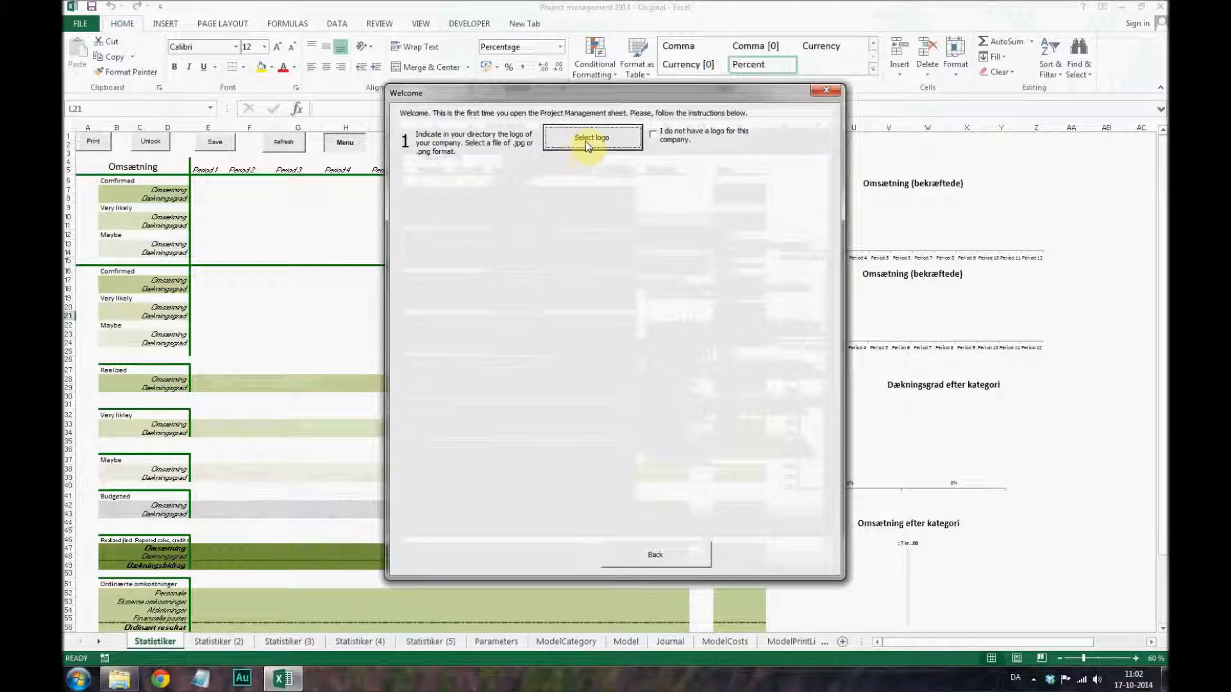
- Select the company logo file from the "get wasted logo" folder inside Dropbox's Get Wasted folder
click(587, 145)
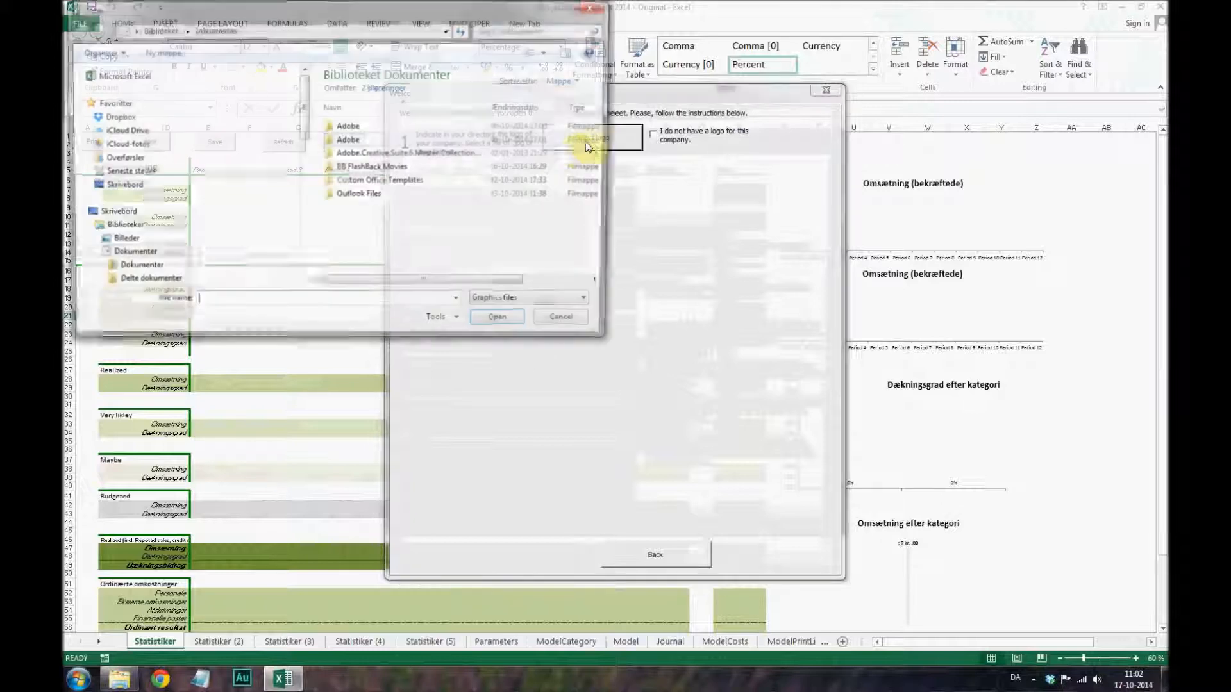
click(110, 117)
double_click(355, 104)
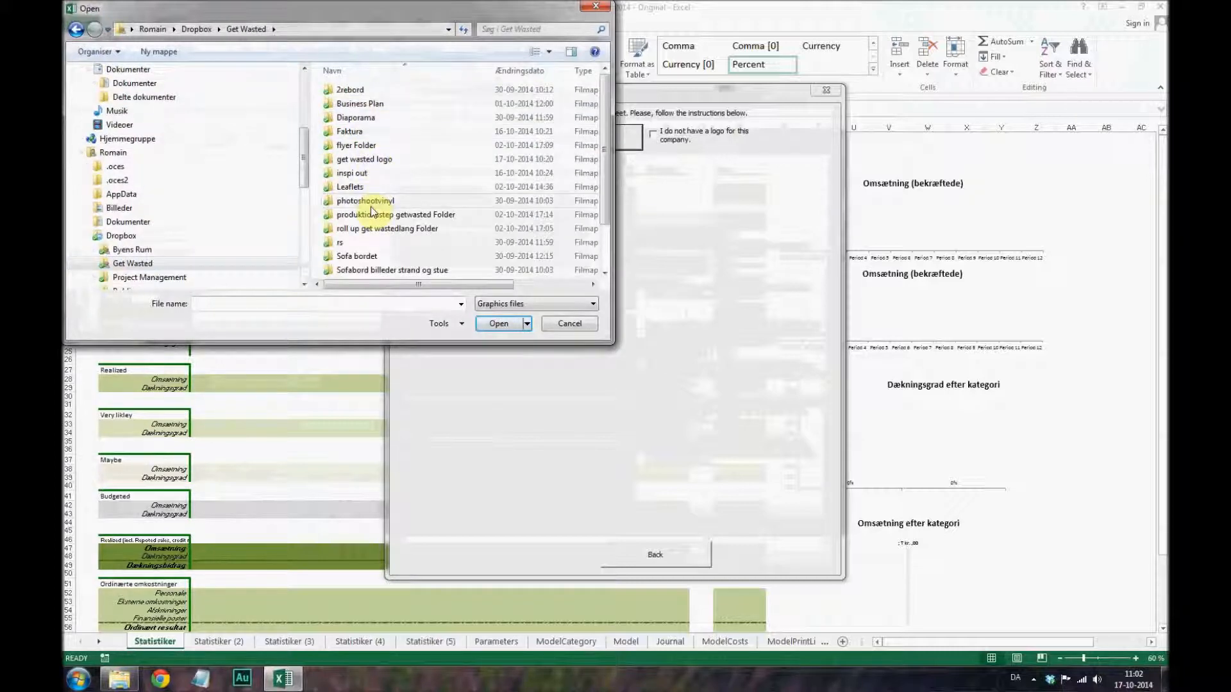
double_click(362, 161)
double_click(577, 136)
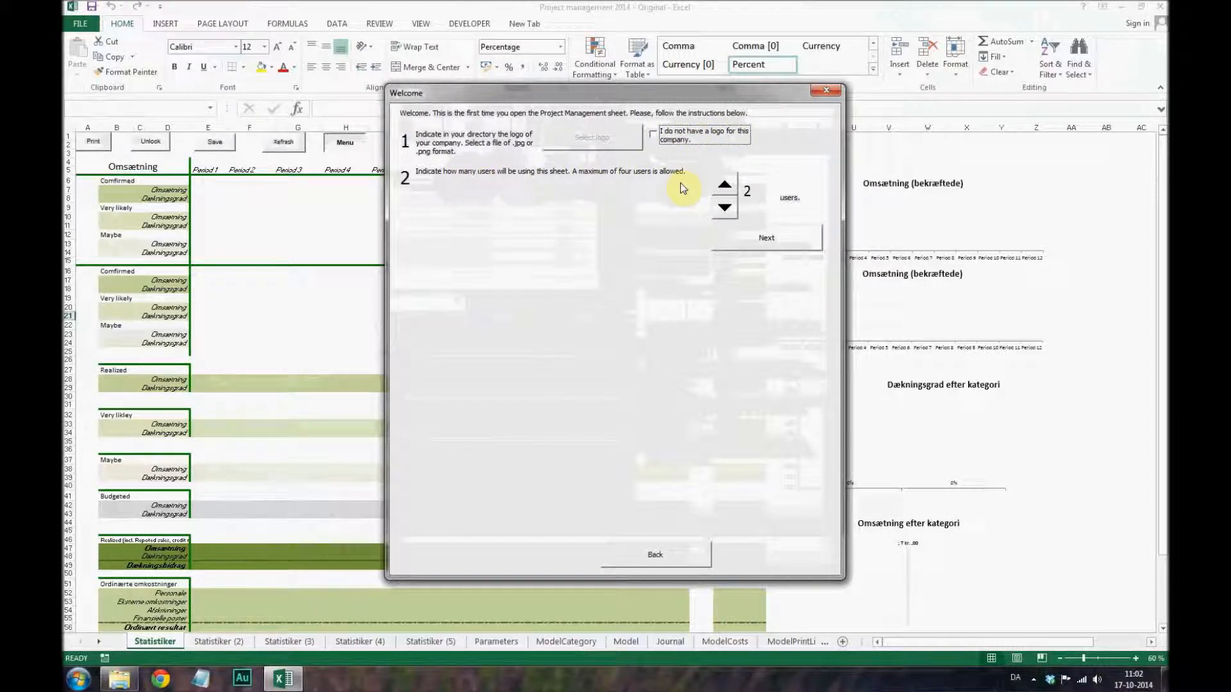
- Set the number of users for the sheet to 3 and continue the setup
click(723, 209)
click(725, 187)
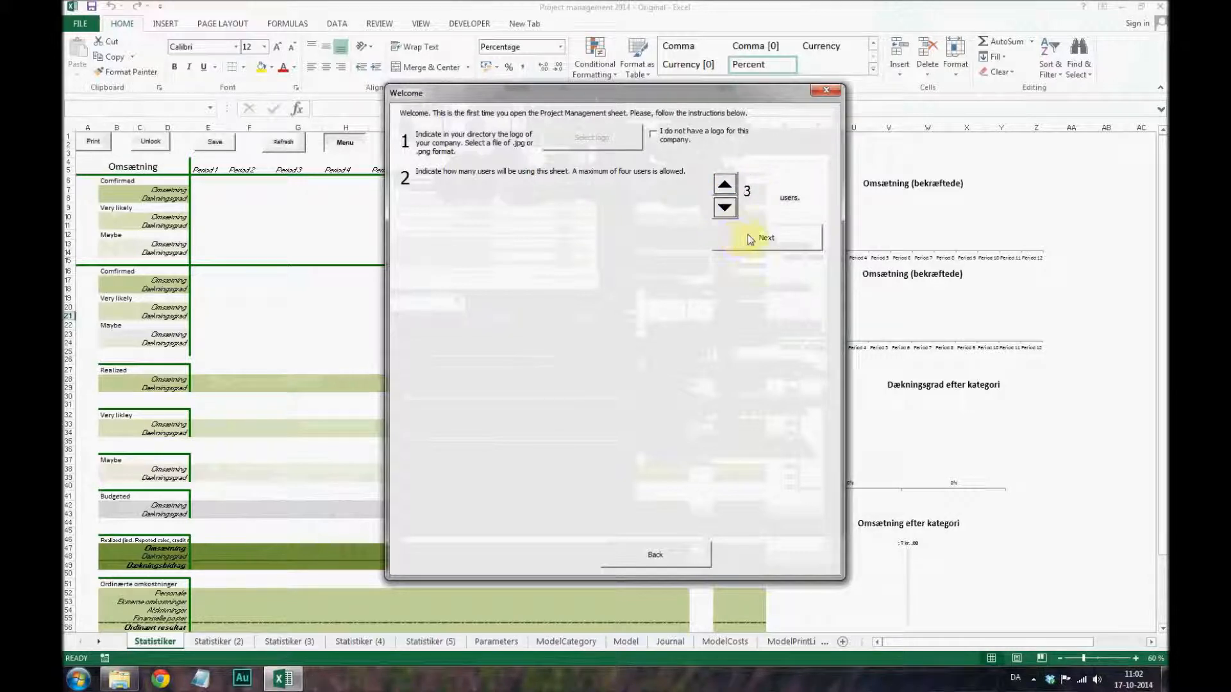
click(760, 236)
- Enter three-letter initials for each of the three users and acknowledge their password notices
click(475, 294)
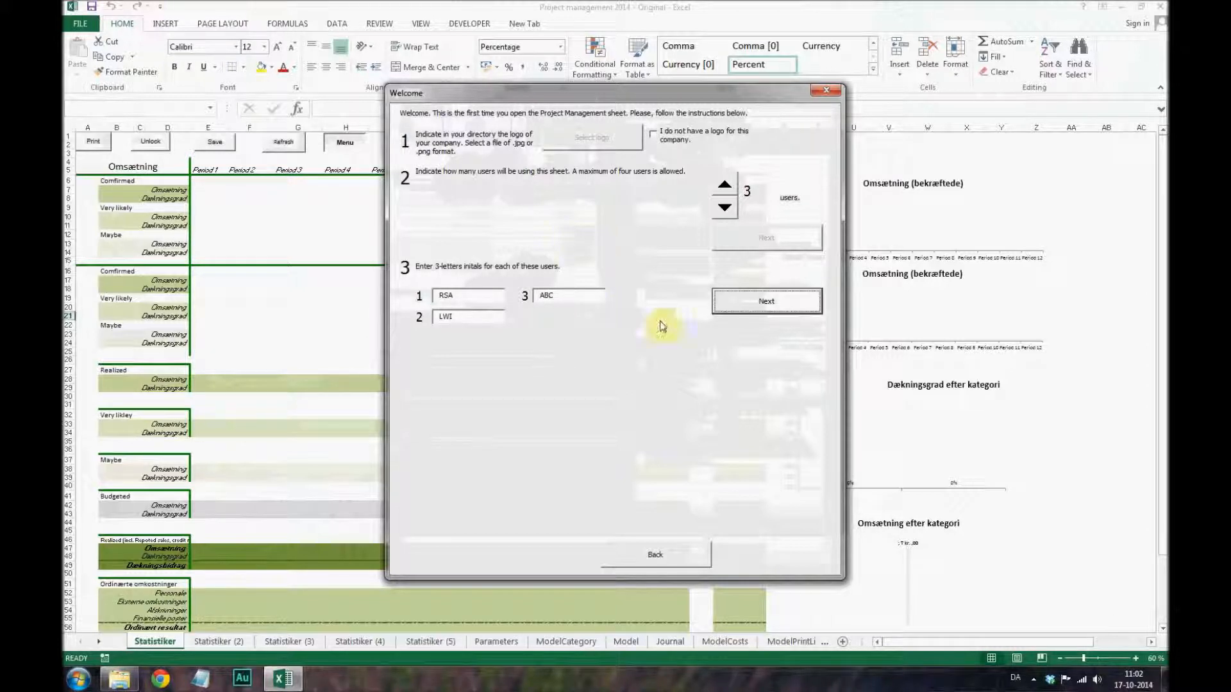
click(802, 301)
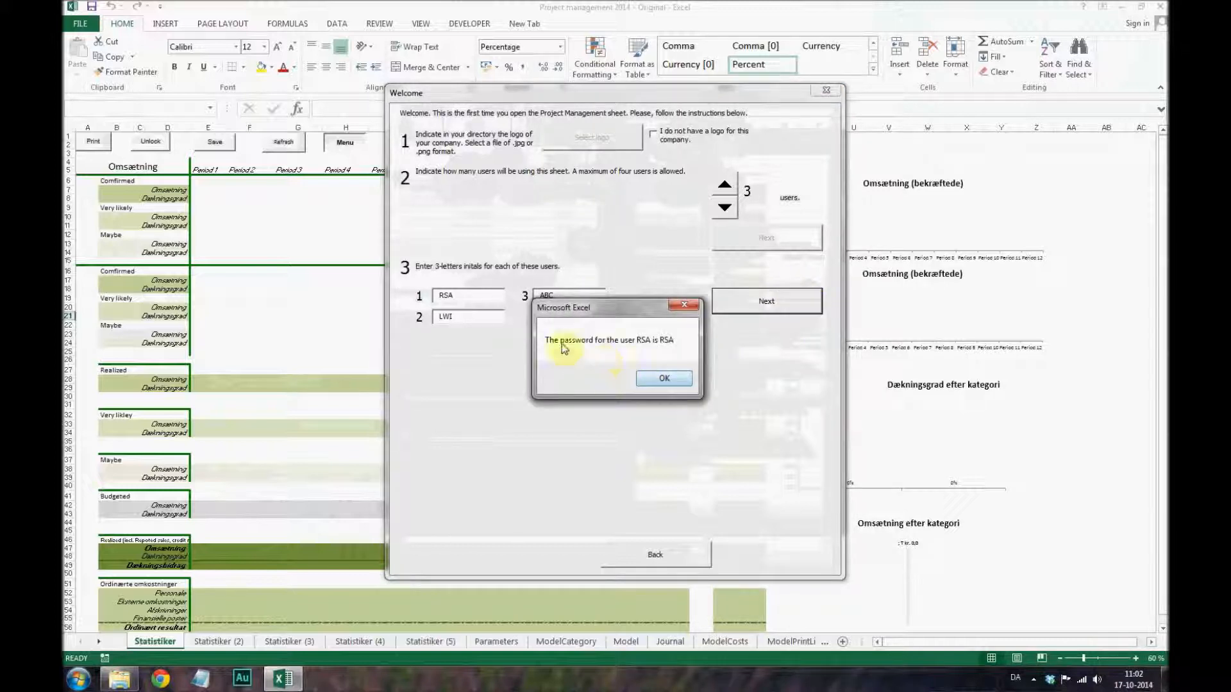
click(669, 381)
click(672, 383)
click(672, 383)
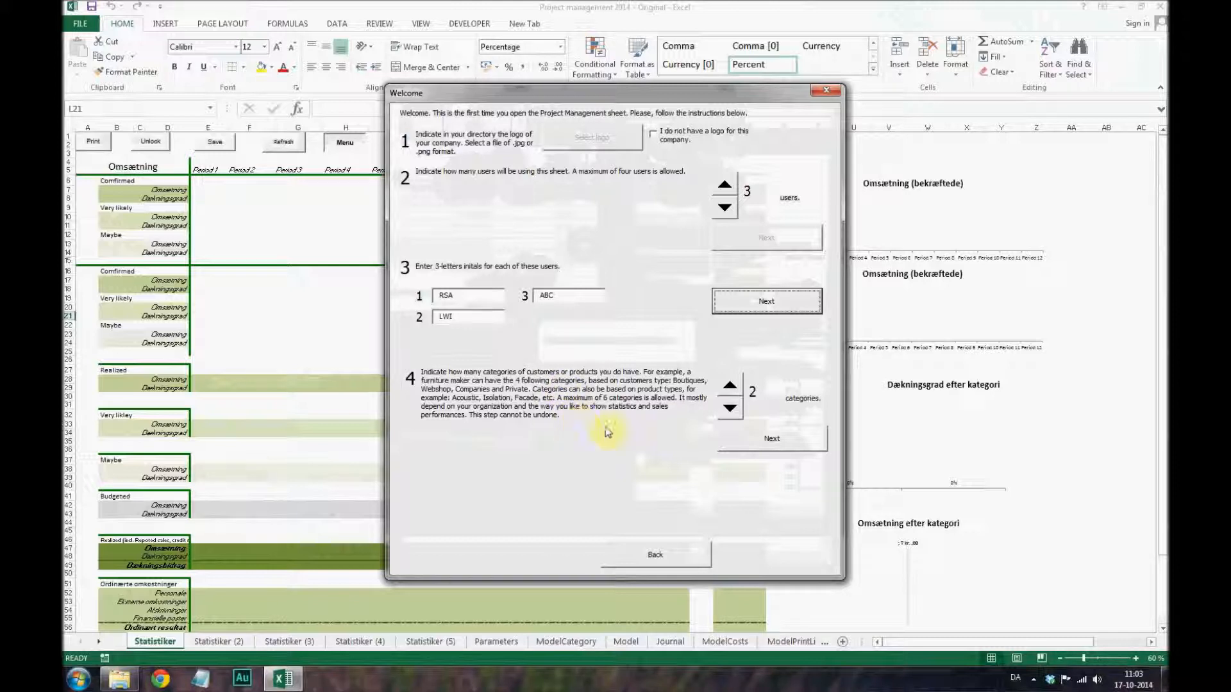
- Set the number of customer or product categories to 3 and continue the setup
click(727, 413)
click(729, 391)
click(730, 390)
click(730, 391)
click(729, 391)
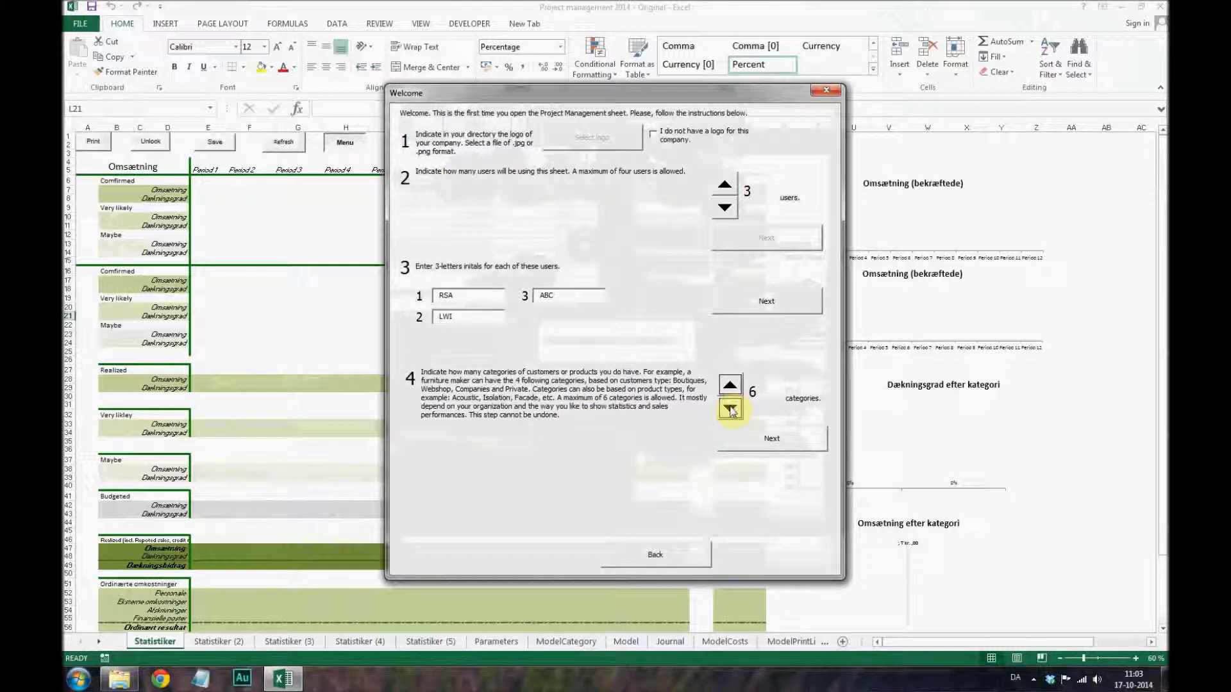
click(730, 410)
click(771, 439)
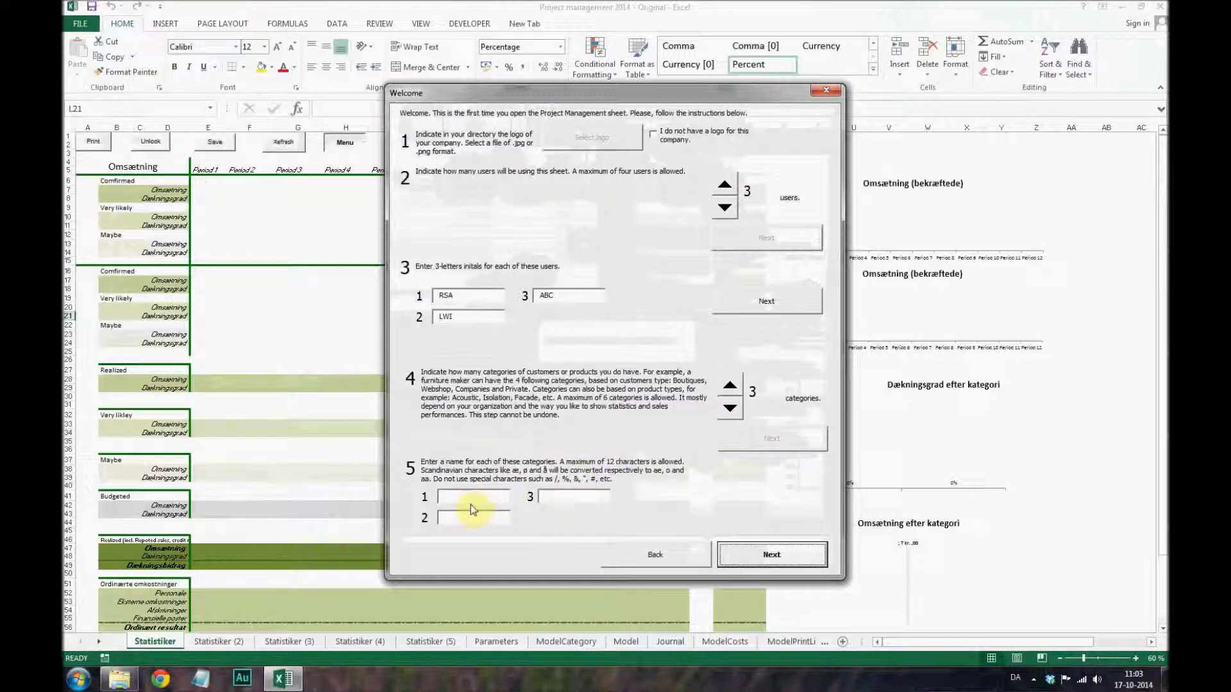
- Name the three categories Companies, Private and Internet, and finish the first-time setup
click(469, 499)
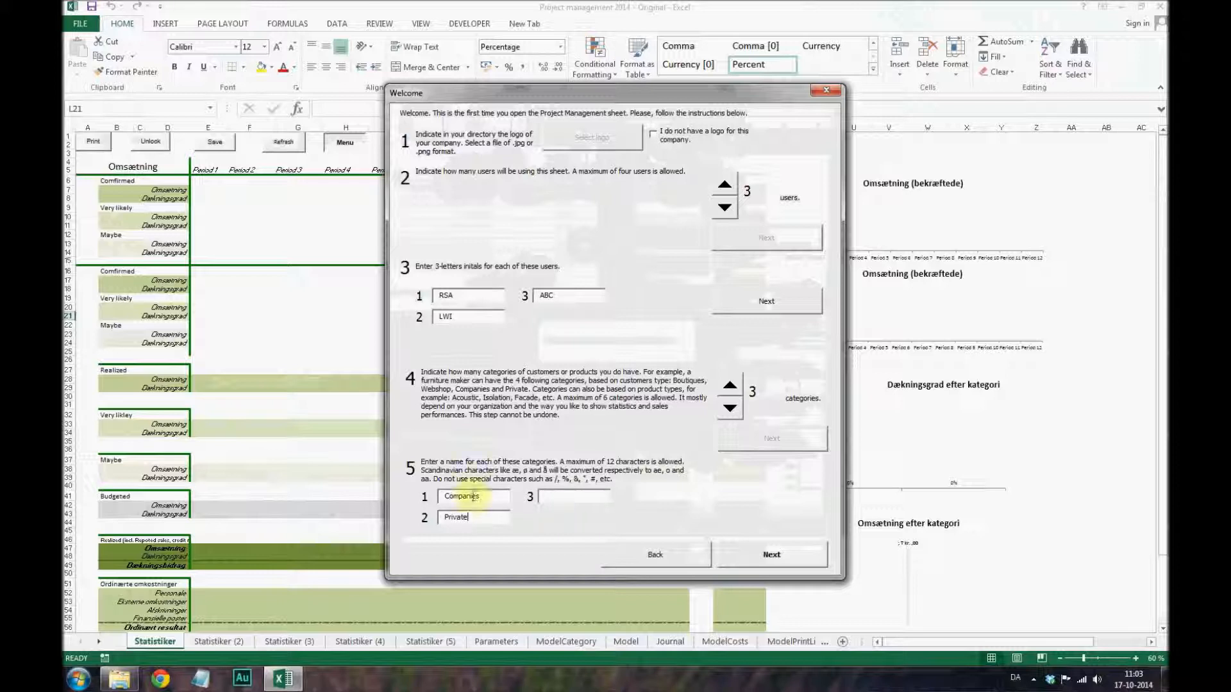
click(548, 496)
text(Internet)
click(795, 560)
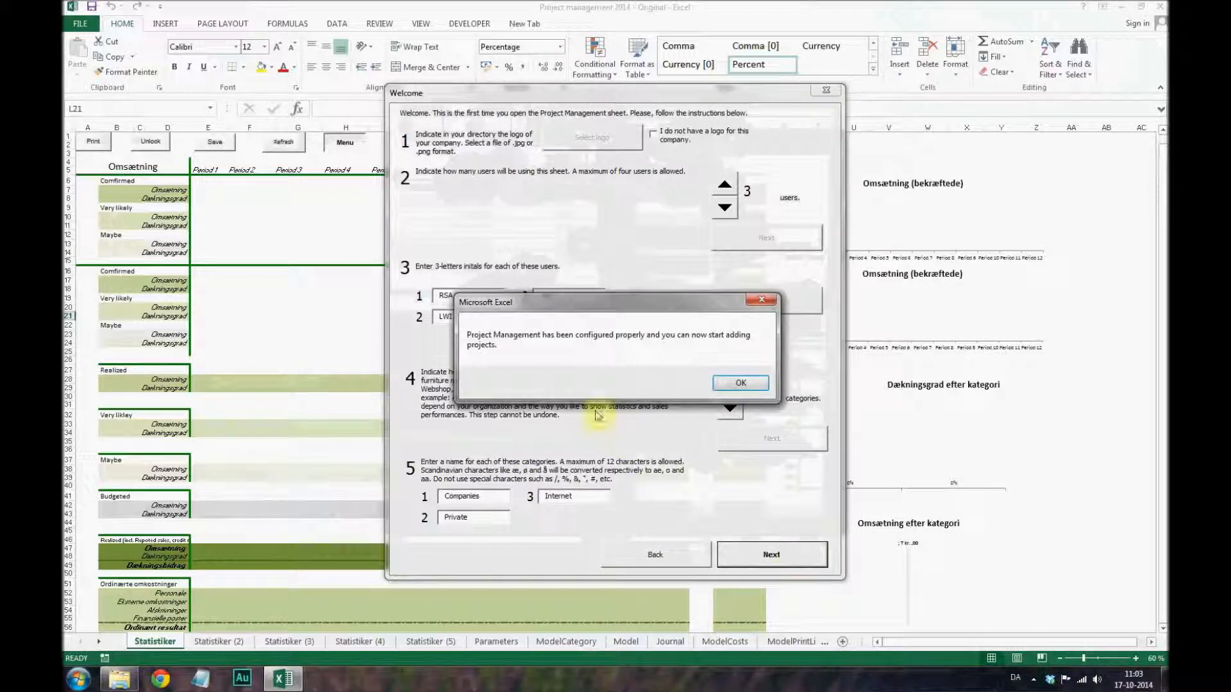
click(741, 383)
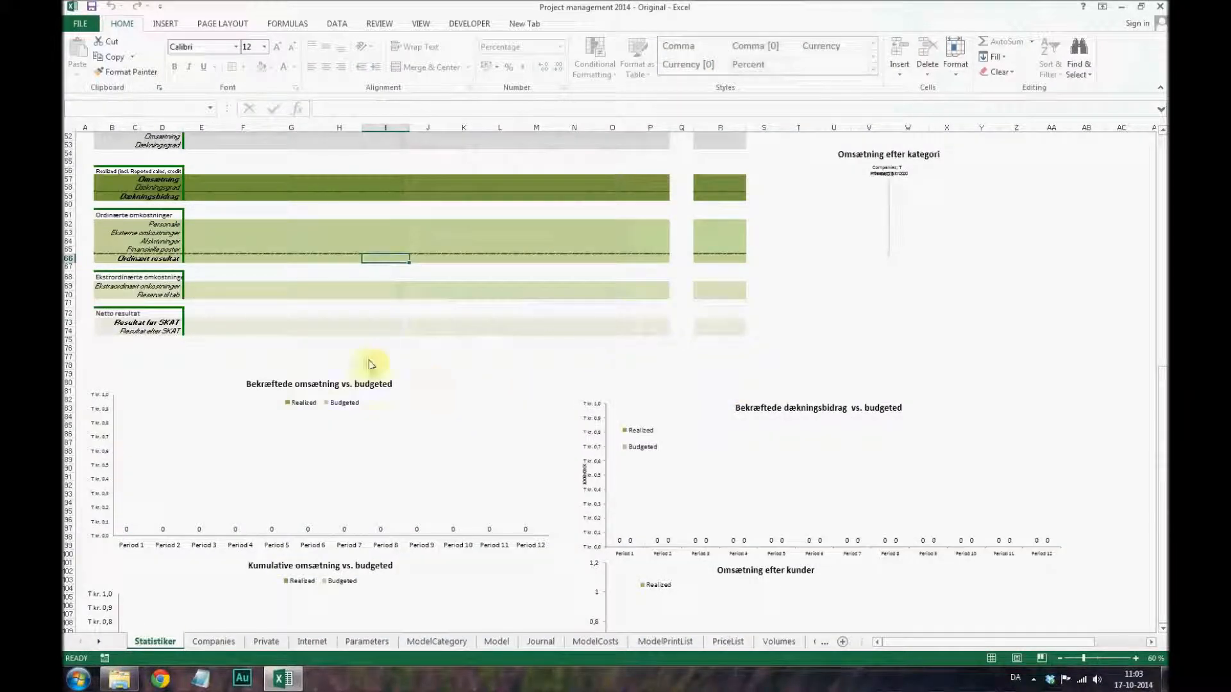
- Examine the Companies, Private and Internet sections and the Realized rows at the start of the Statistiker sheet
click(355, 354)
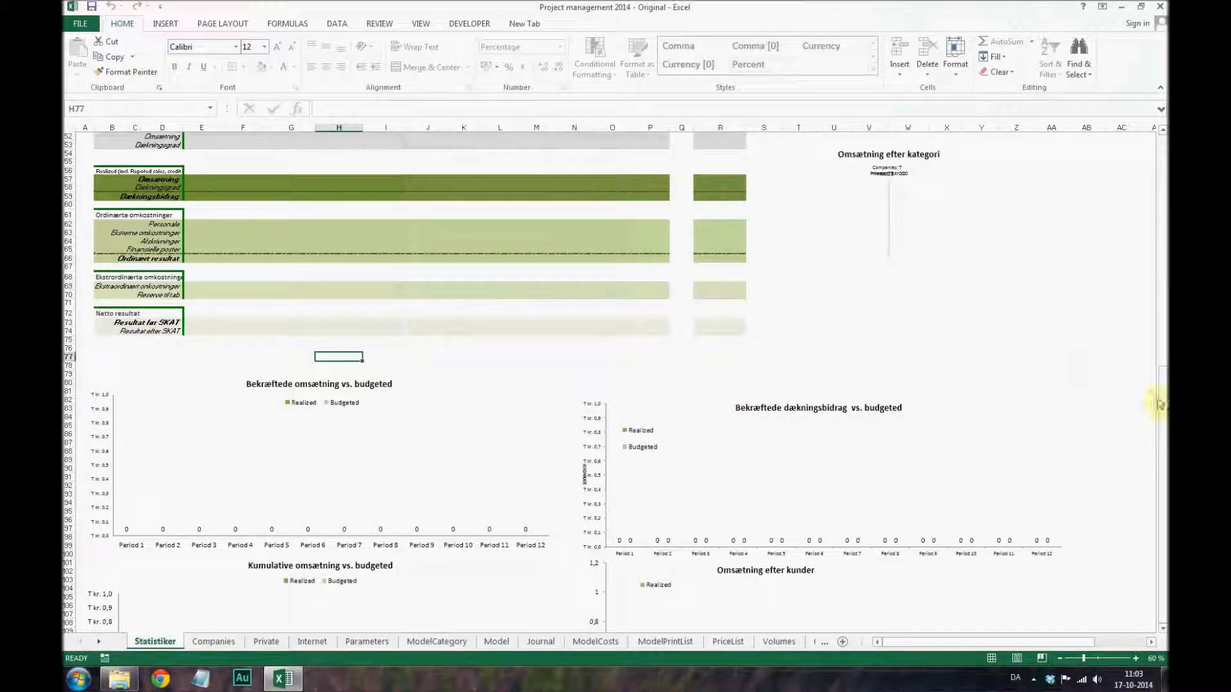
drag(1164, 394, 1163, 143)
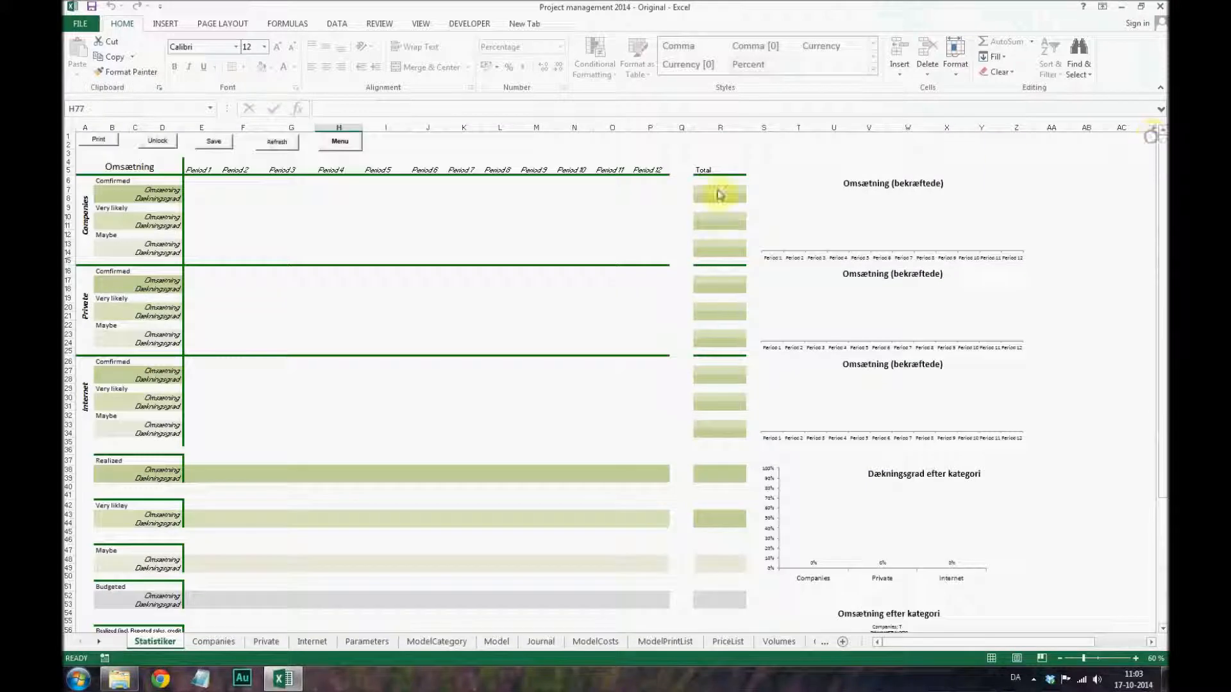
click(316, 241)
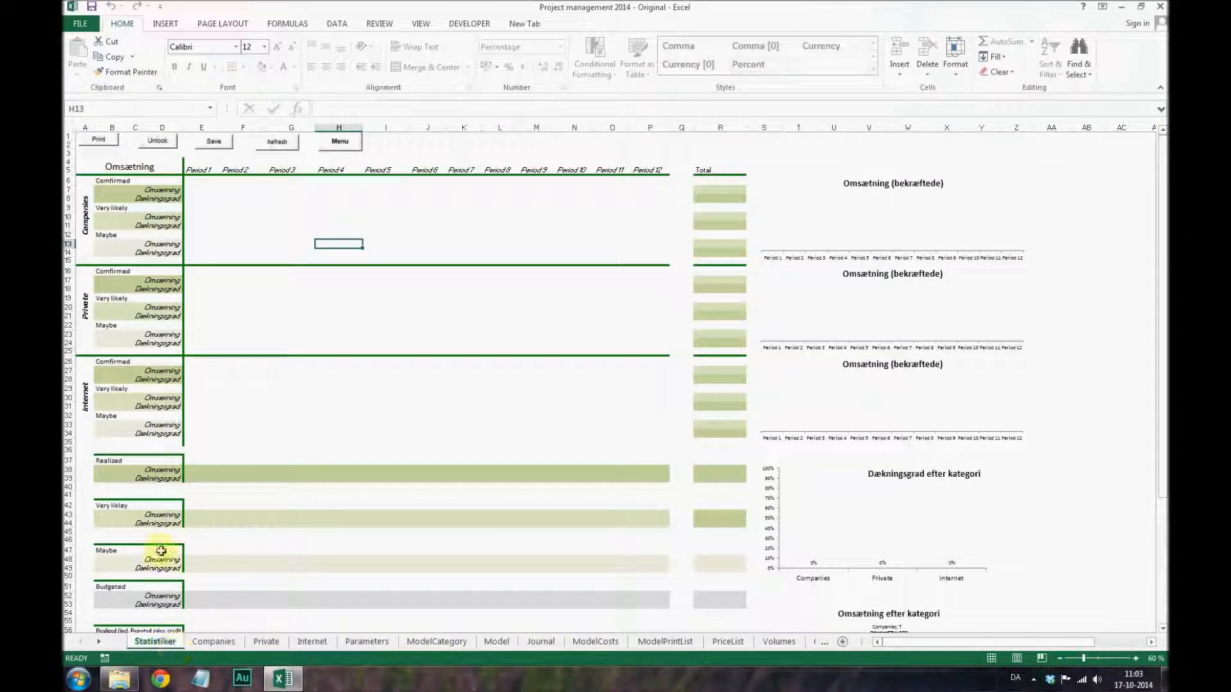
click(91, 217)
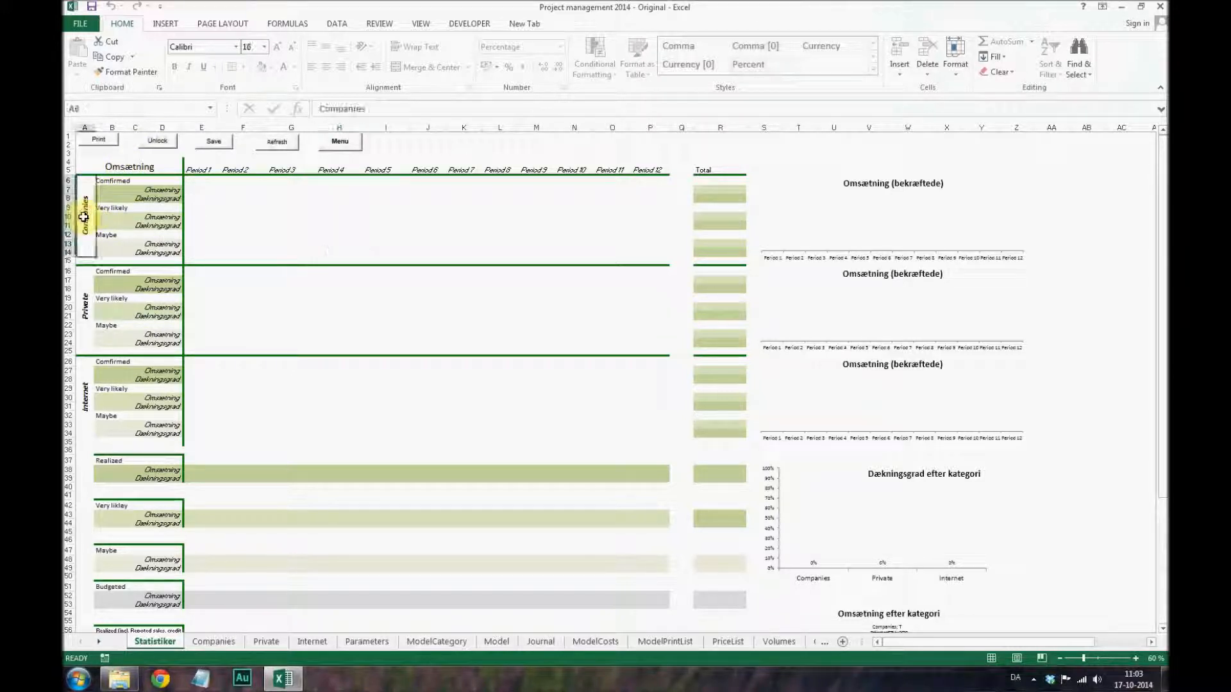
click(89, 305)
click(86, 386)
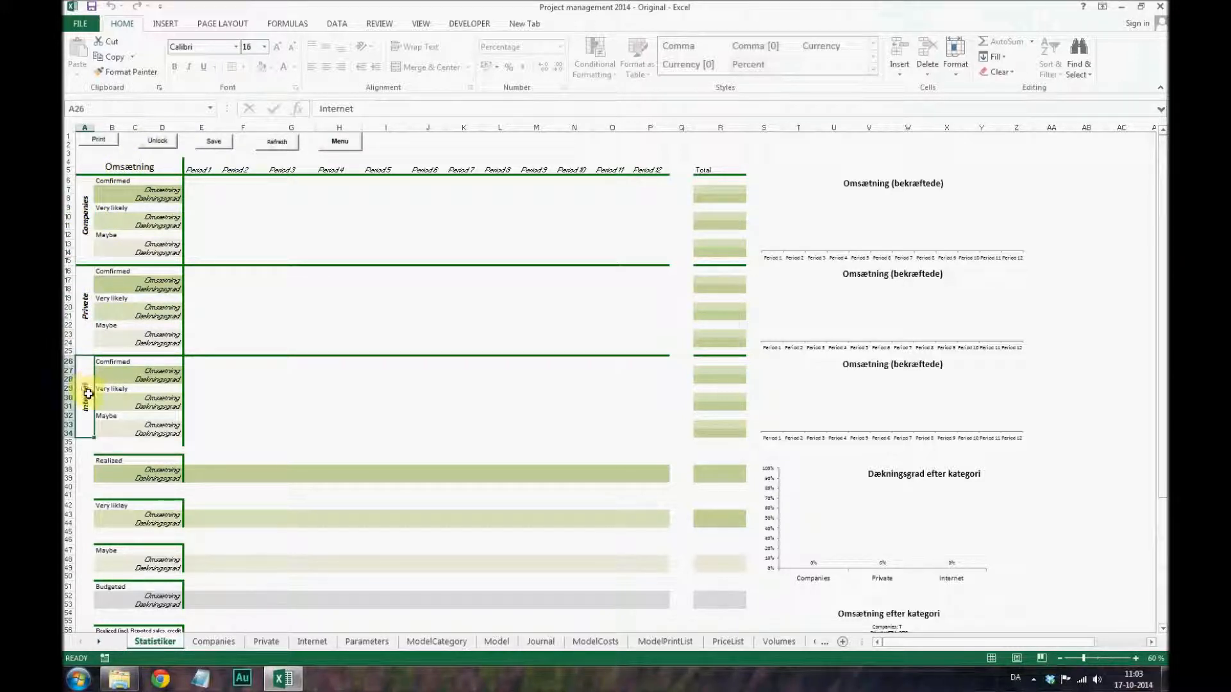
drag(114, 476, 728, 473)
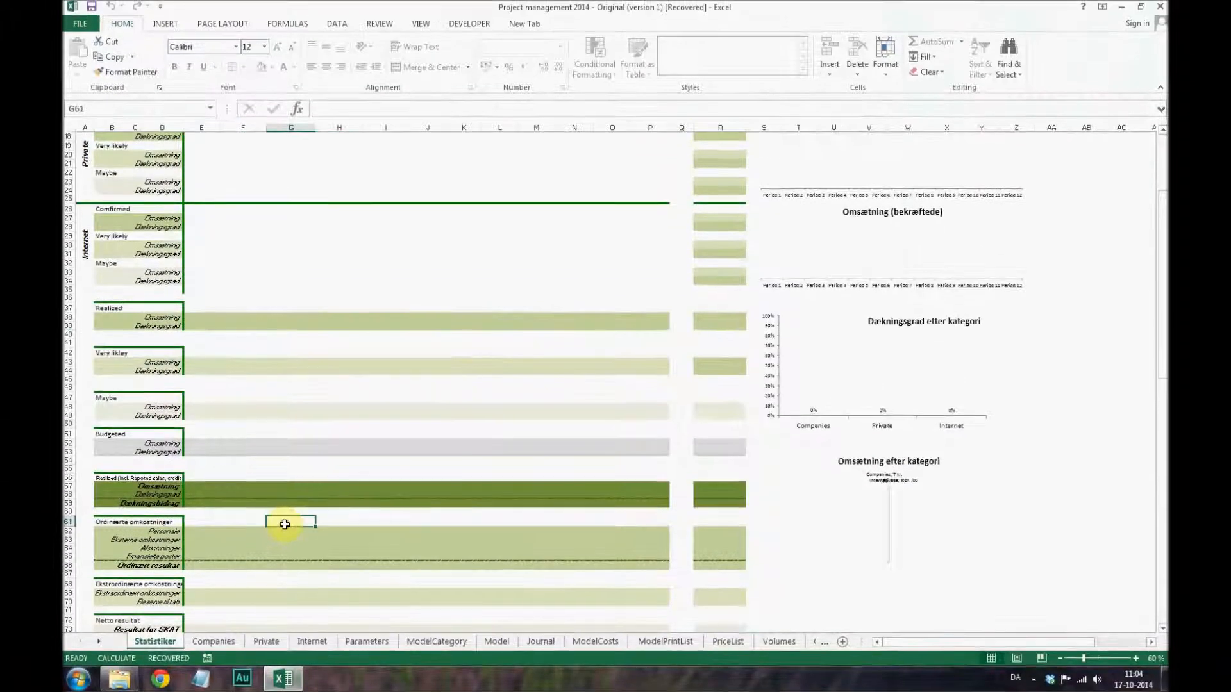
- Look through the cost and result rows and the charts further down the Statistiker sheet
scroll(286, 524, down, 5)
scroll(286, 525, down, 11)
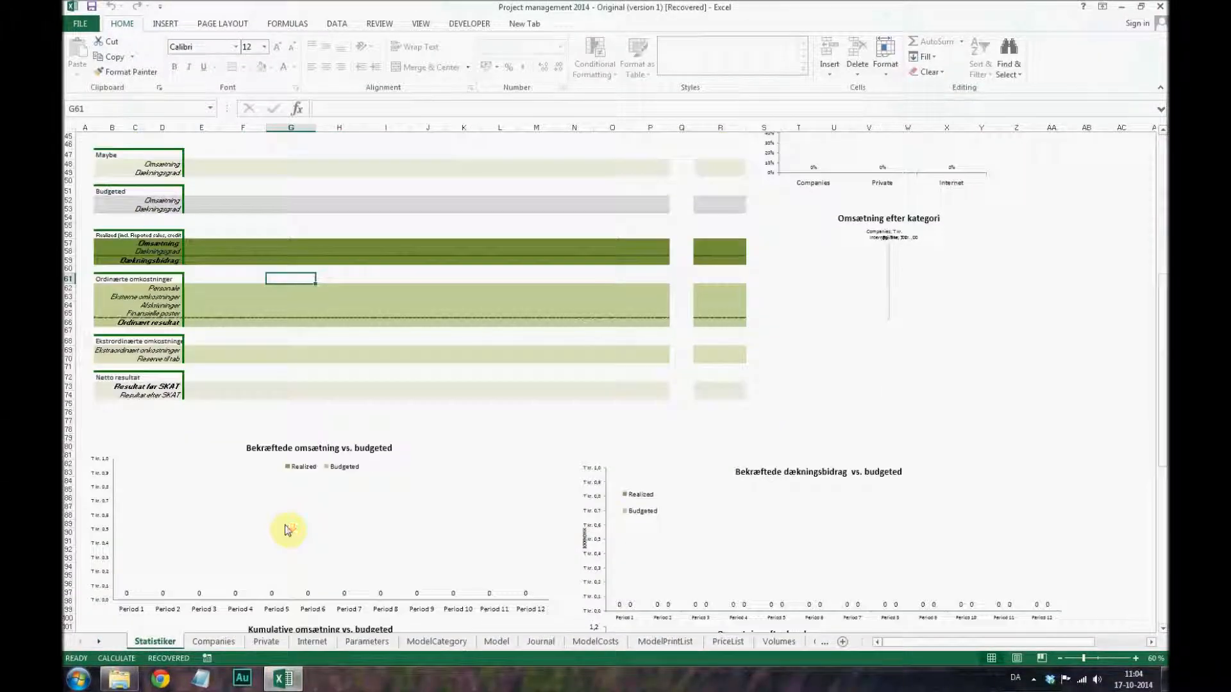
scroll(287, 530, down, 4)
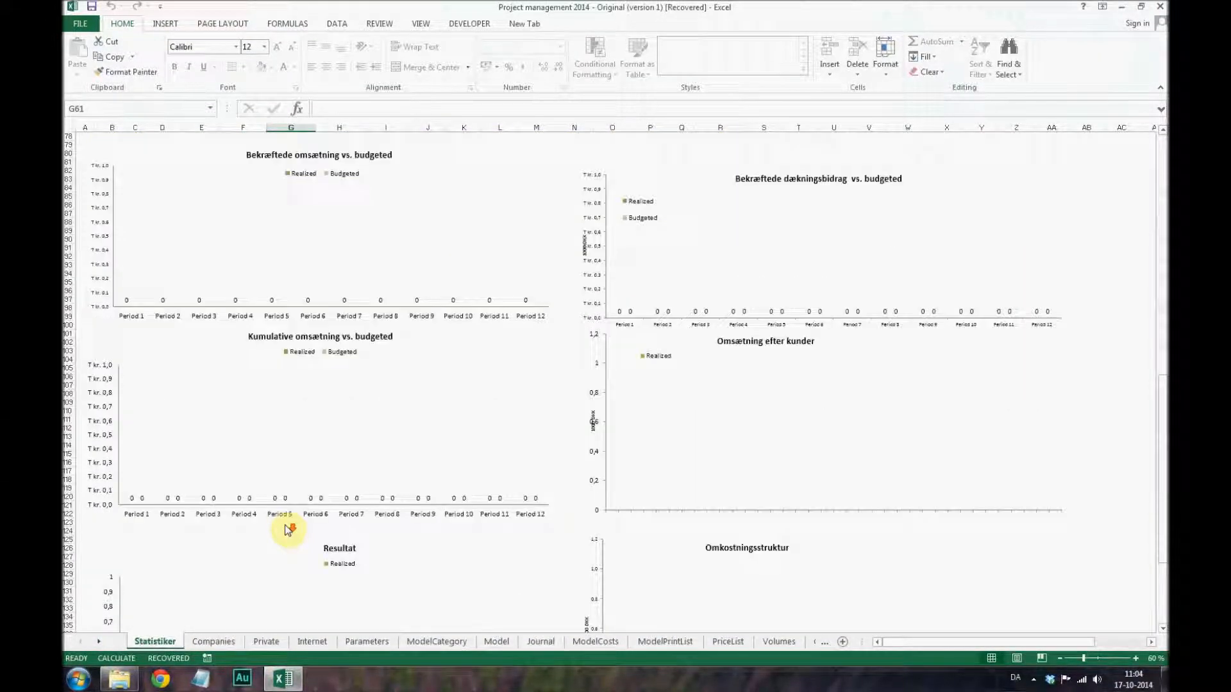
scroll(287, 529, down, 4)
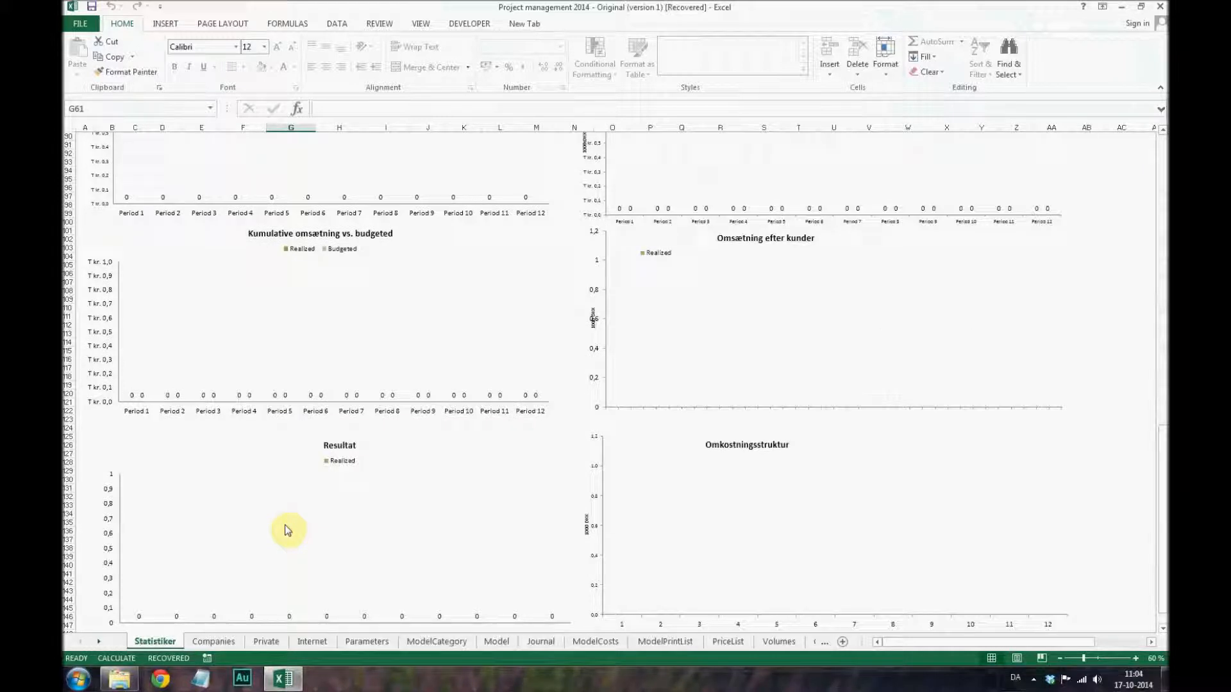
scroll(287, 529, down, 10)
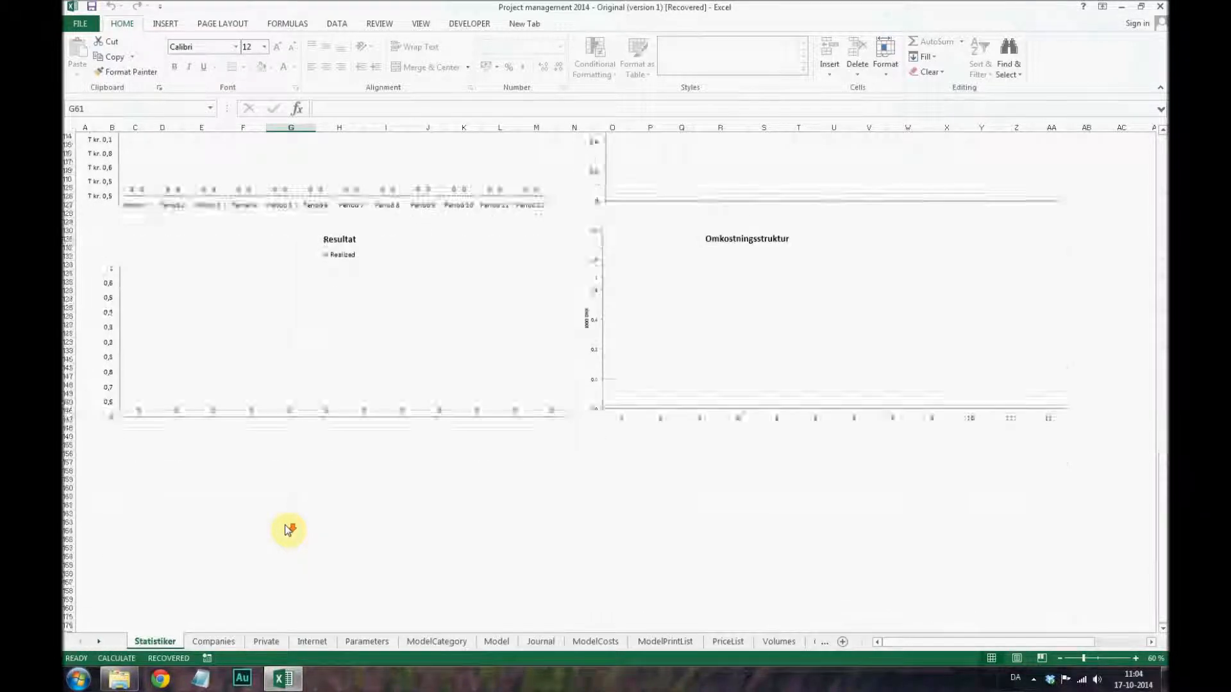
- Open the project menu from the Statistiker sheet, logging in as the first listed user with the account password
scroll(287, 529, up, 18)
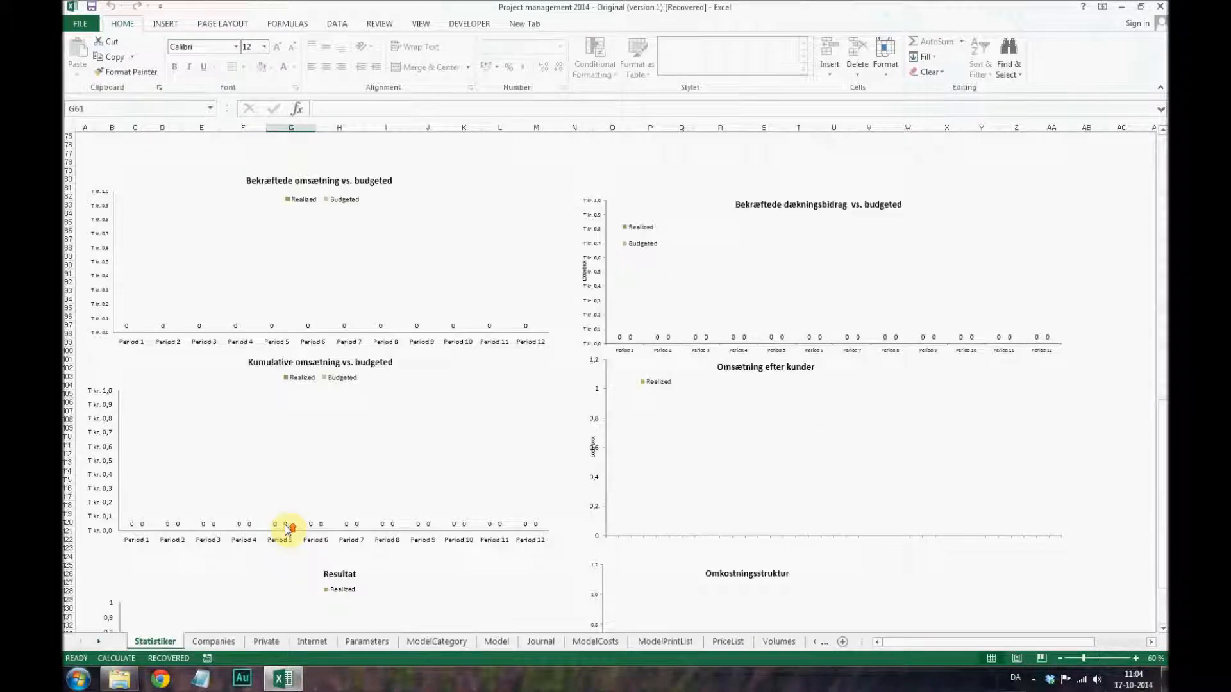
scroll(285, 525, up, 17)
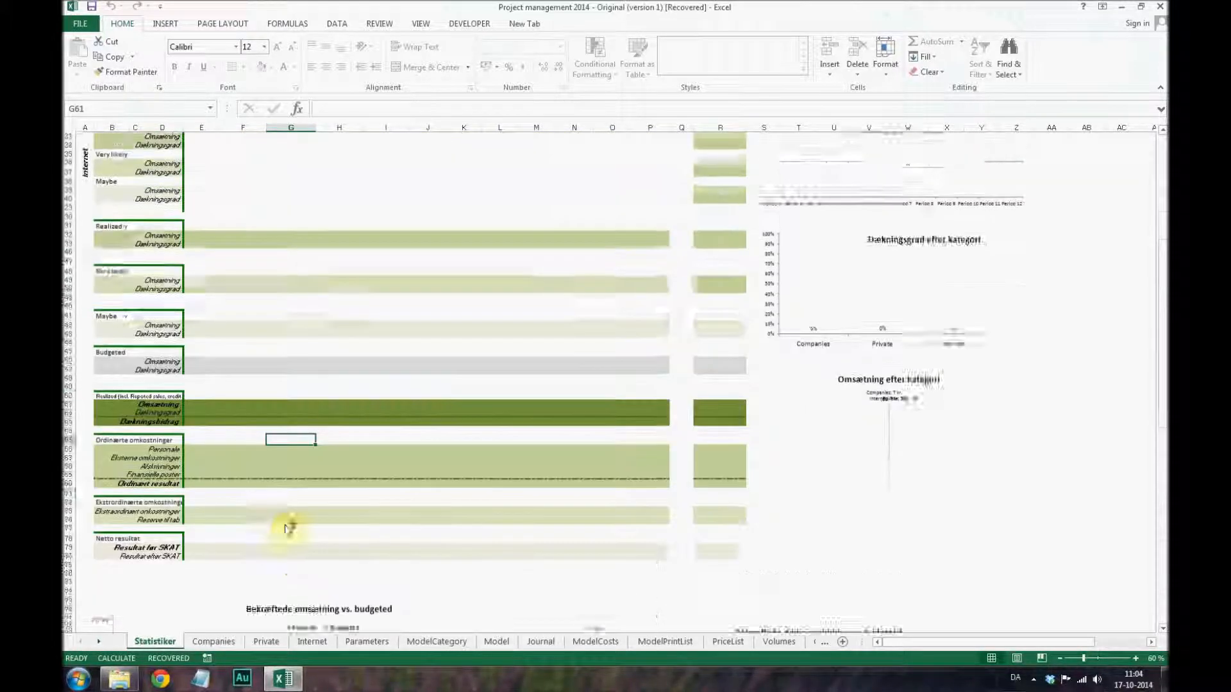
scroll(285, 524, up, 5)
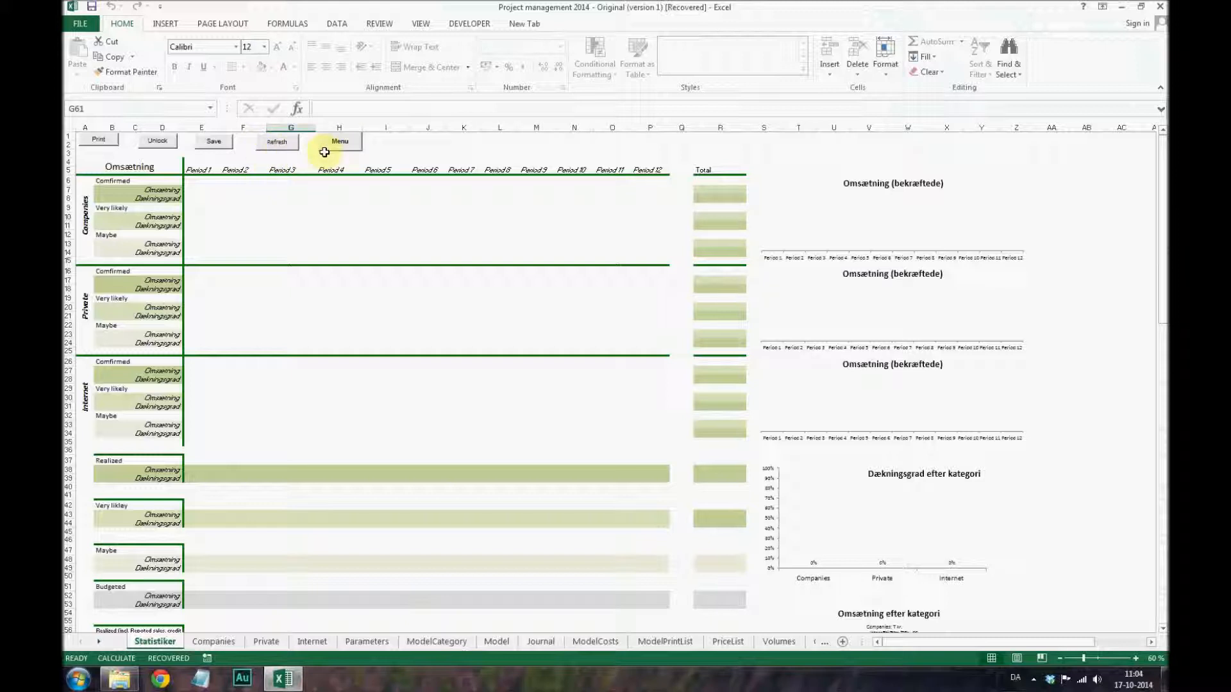
click(334, 147)
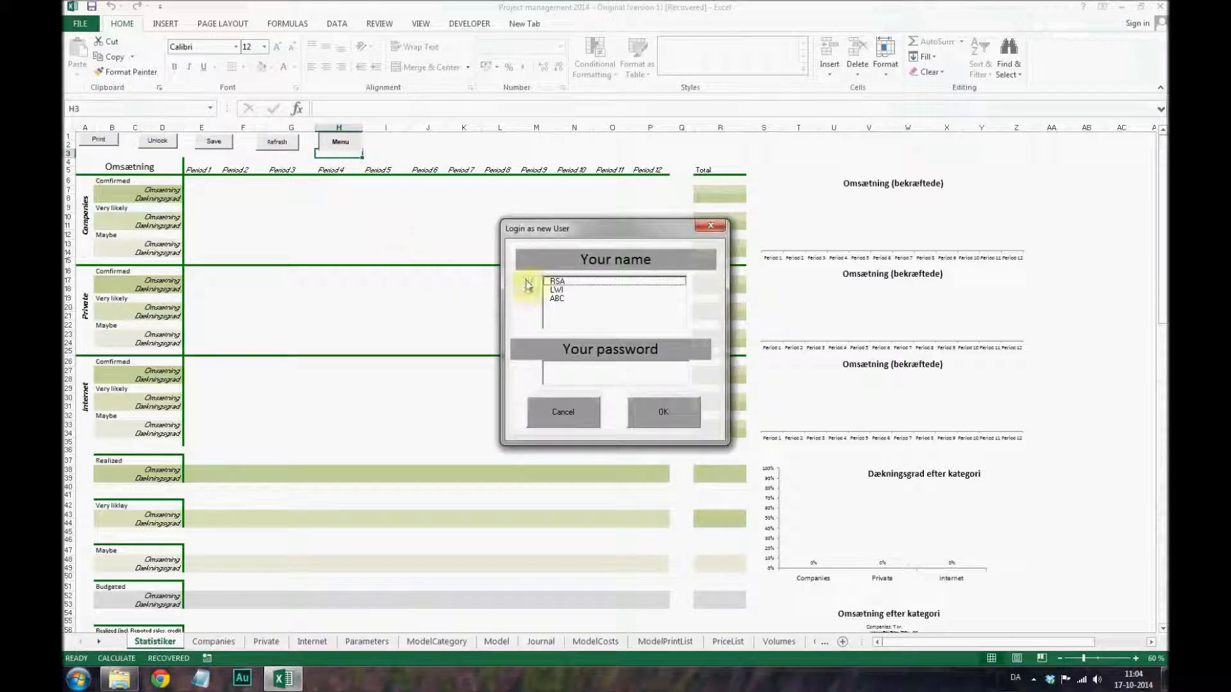
click(557, 282)
click(563, 375)
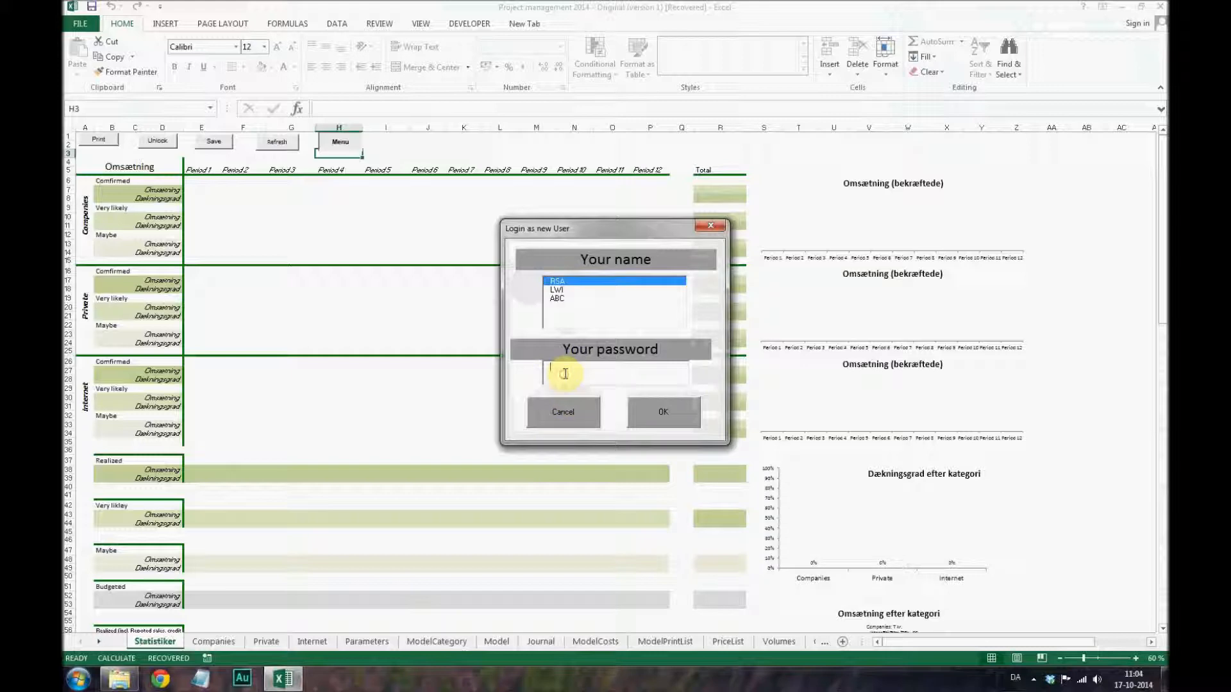
key(Return)
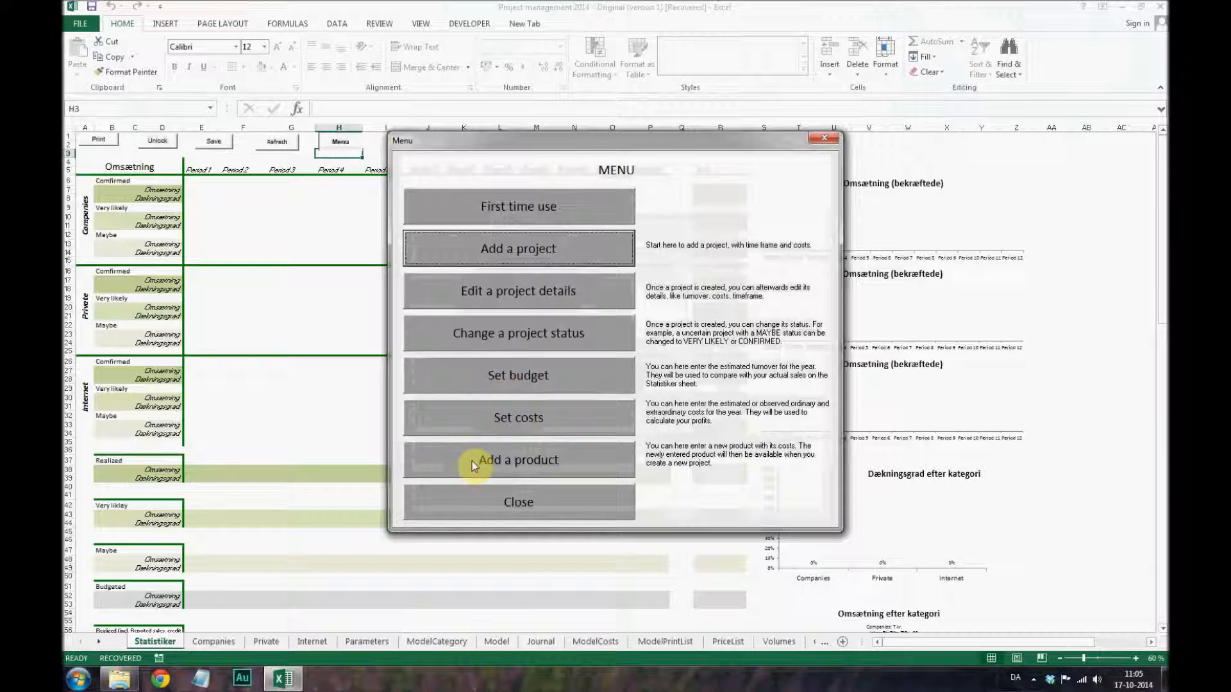
- Add a product named Vacuum A with a cost of 1000 kr. per unit
click(498, 460)
click(600, 297)
text(Vicuum A)
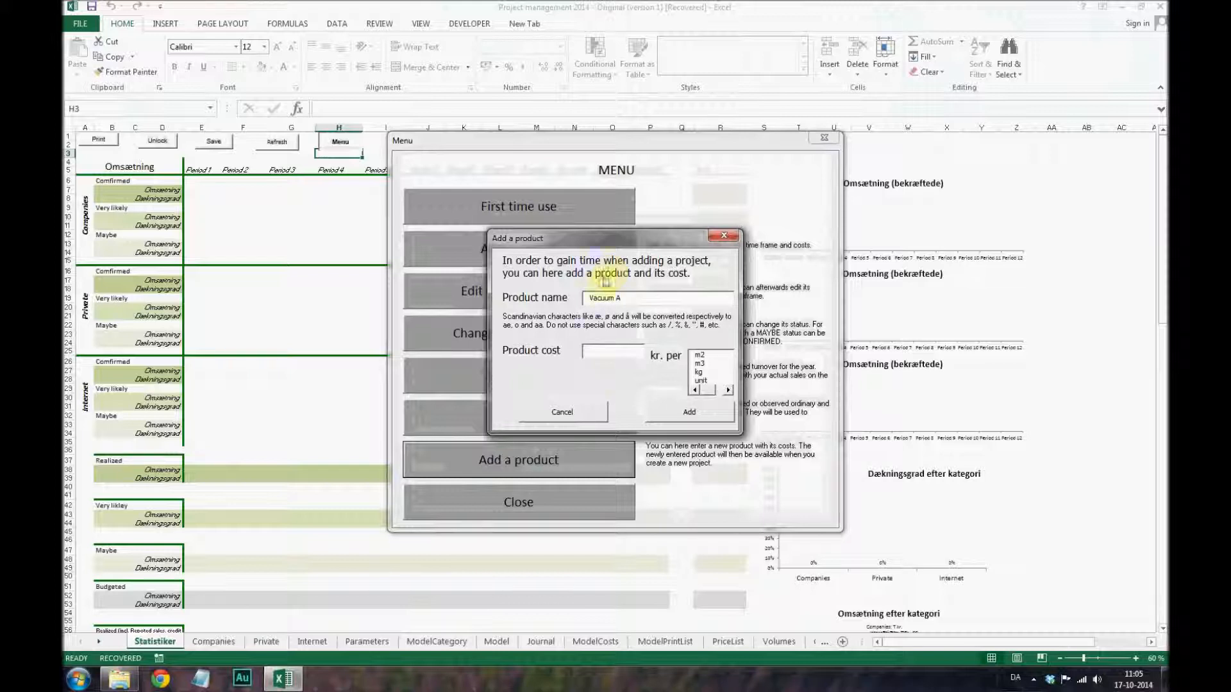
click(595, 354)
text(1000)
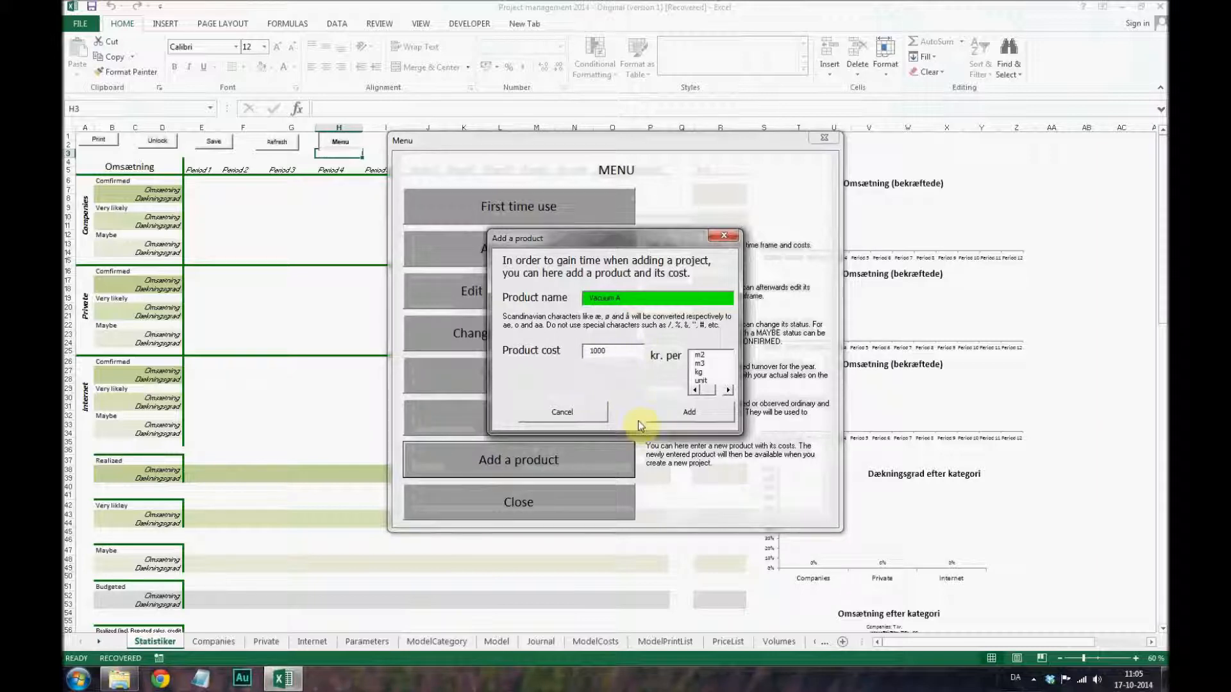
key(Tab)
click(701, 380)
click(702, 414)
- Add a product named Vacuum B with a cost of 1200 kr. per unit
click(540, 465)
click(656, 302)
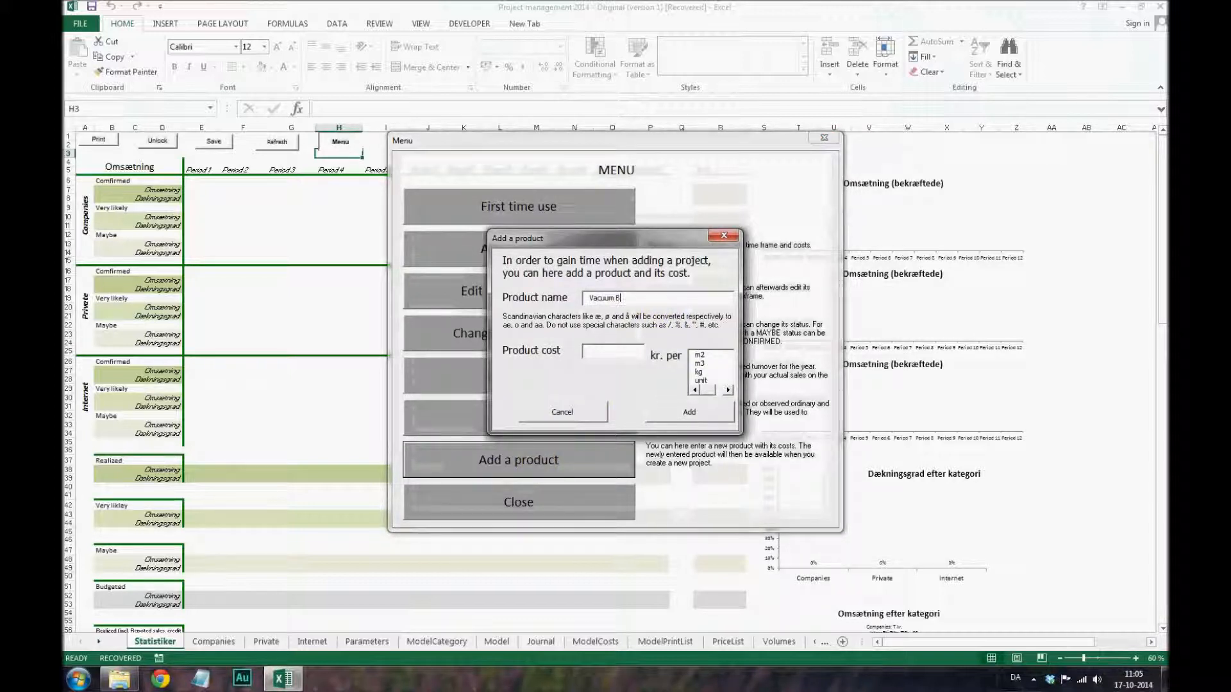
click(609, 349)
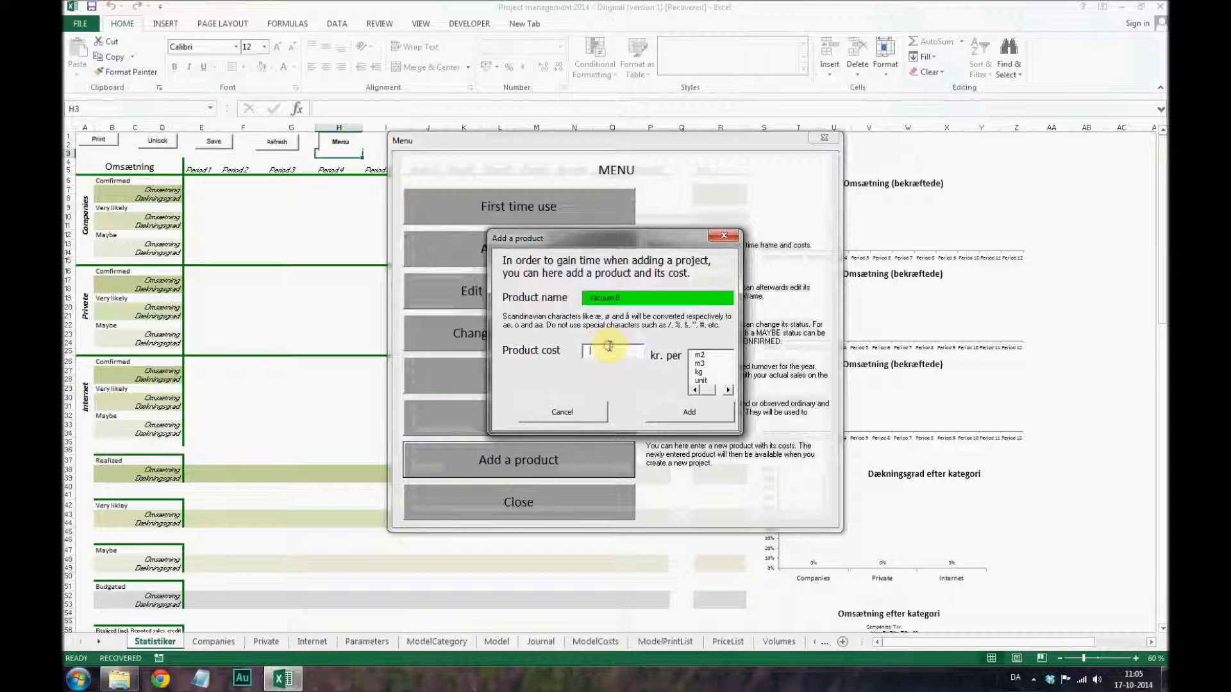
text(13)
text(00)
click(713, 379)
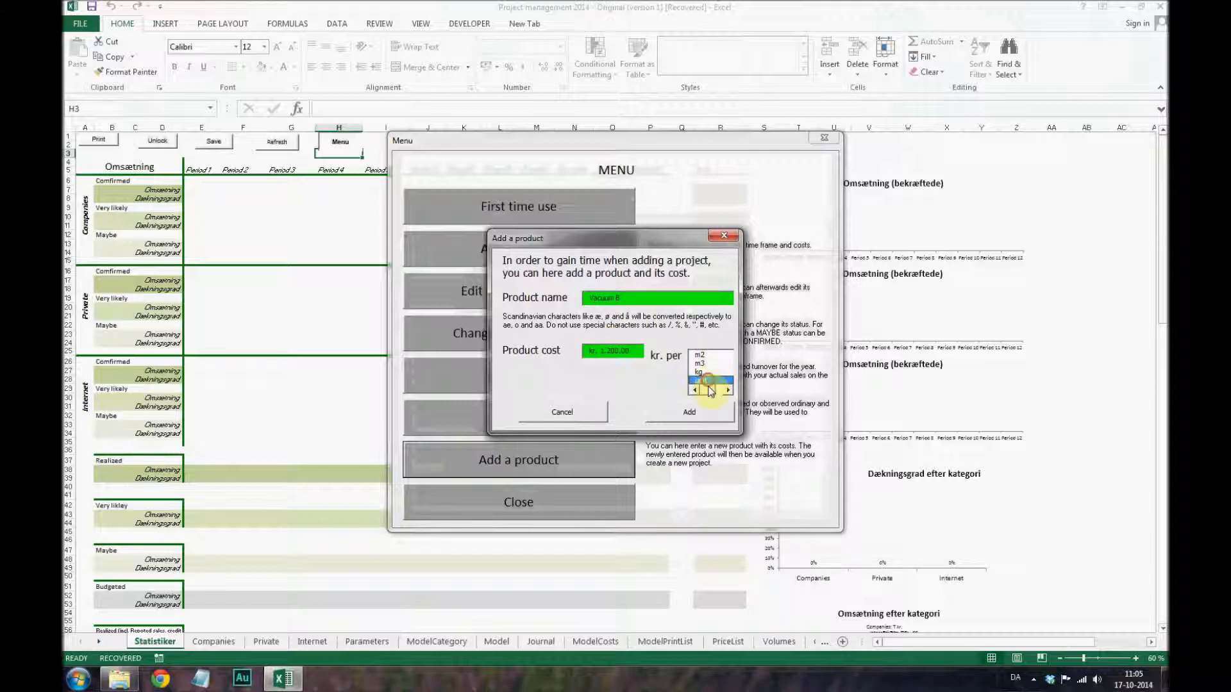
click(698, 411)
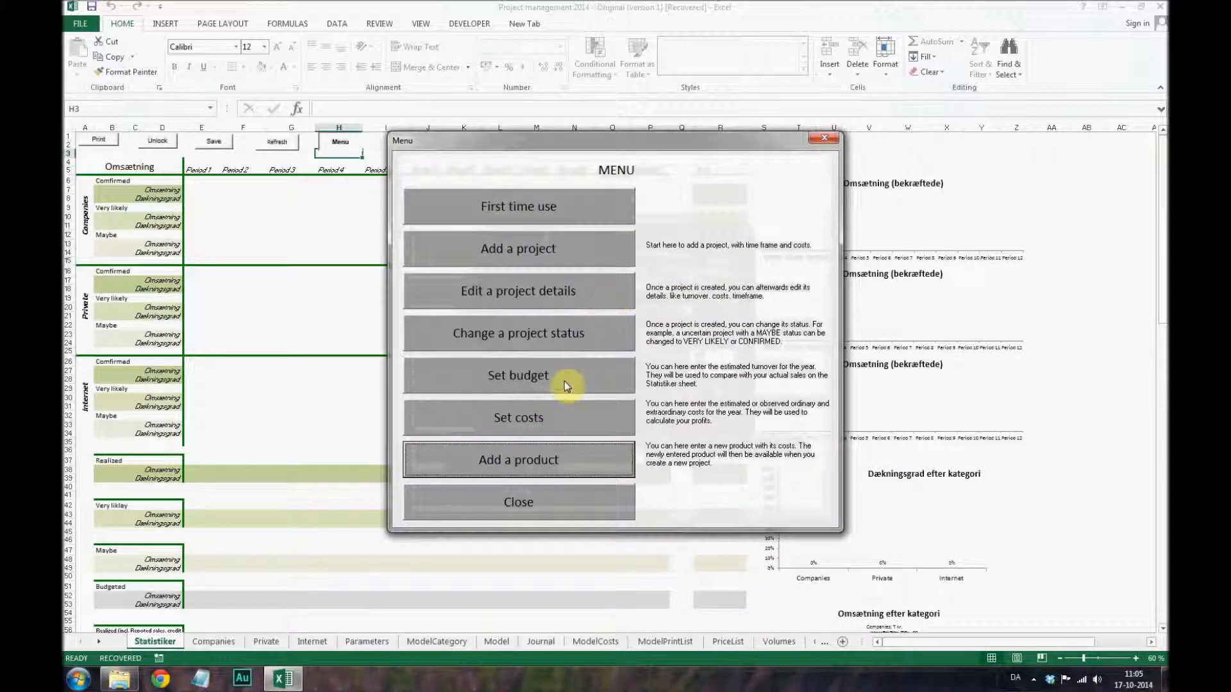
- Add a product named Vacuum C with a cost of 1500 kr. per unit
click(536, 457)
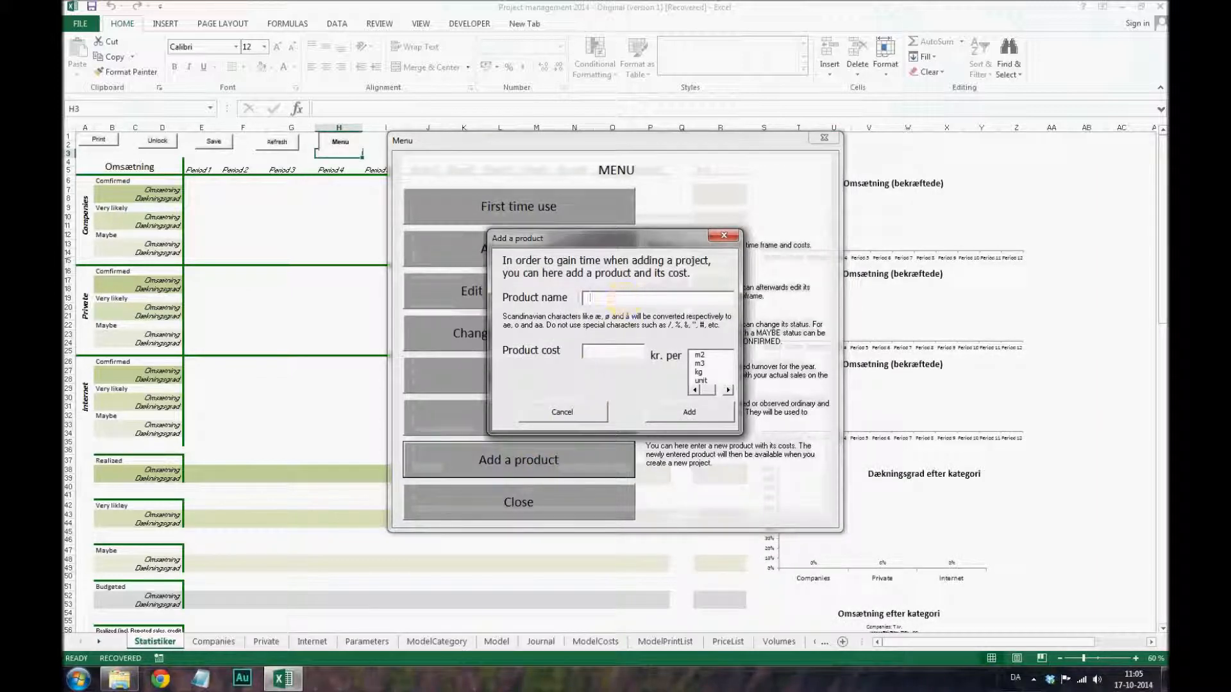
text(Vacuum V)
click(587, 350)
text(1500)
key(Tab)
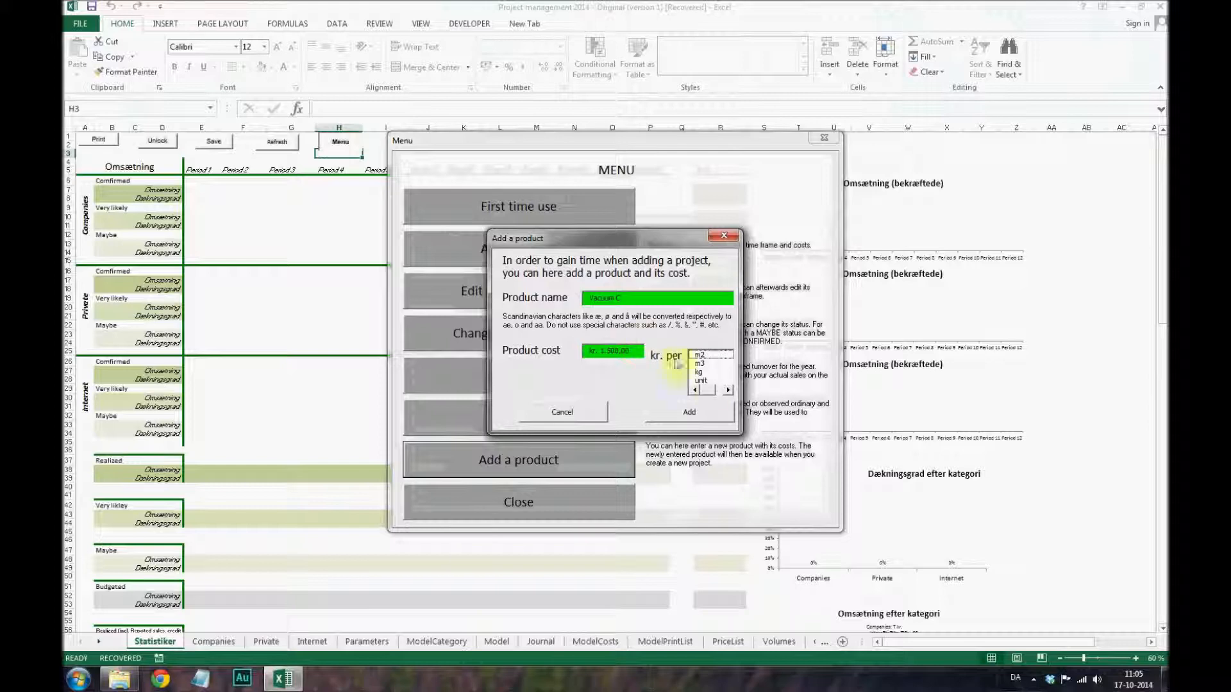
click(717, 382)
click(701, 415)
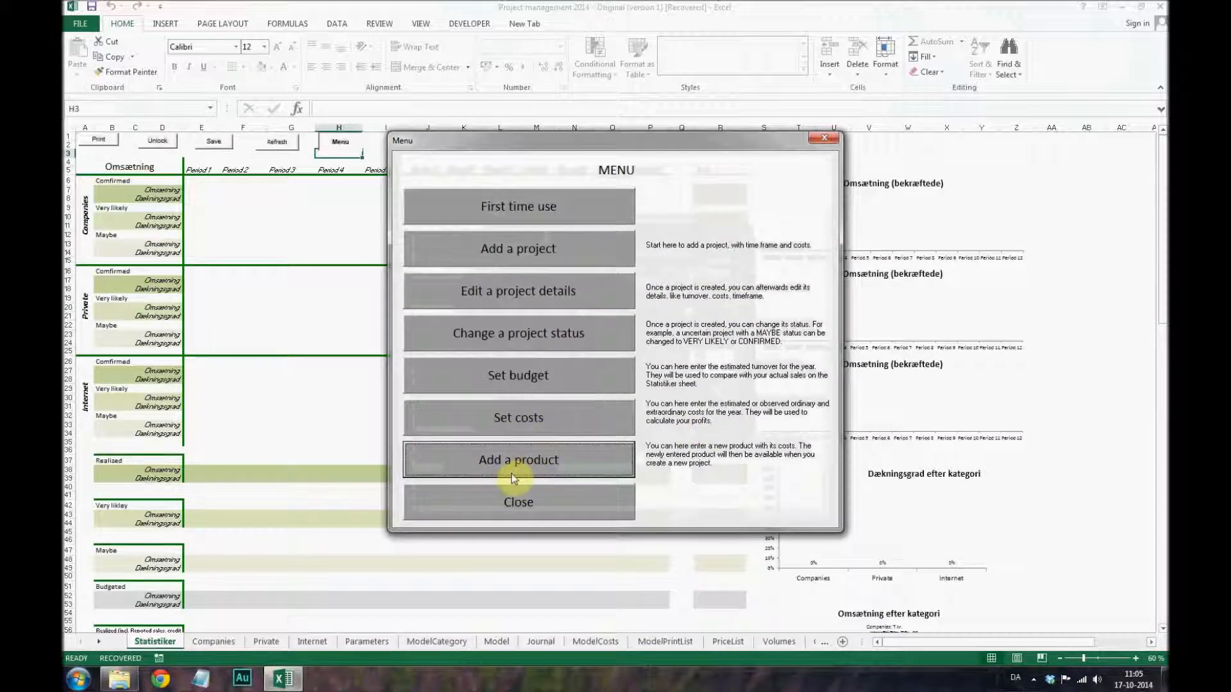
- Budget the expected turnover for periods 1–12 as 50000, 60000, 65000, 68000, 70000, 72000, 75000, 78000, 80000, 82000, 85000 and 90000 kr
click(505, 379)
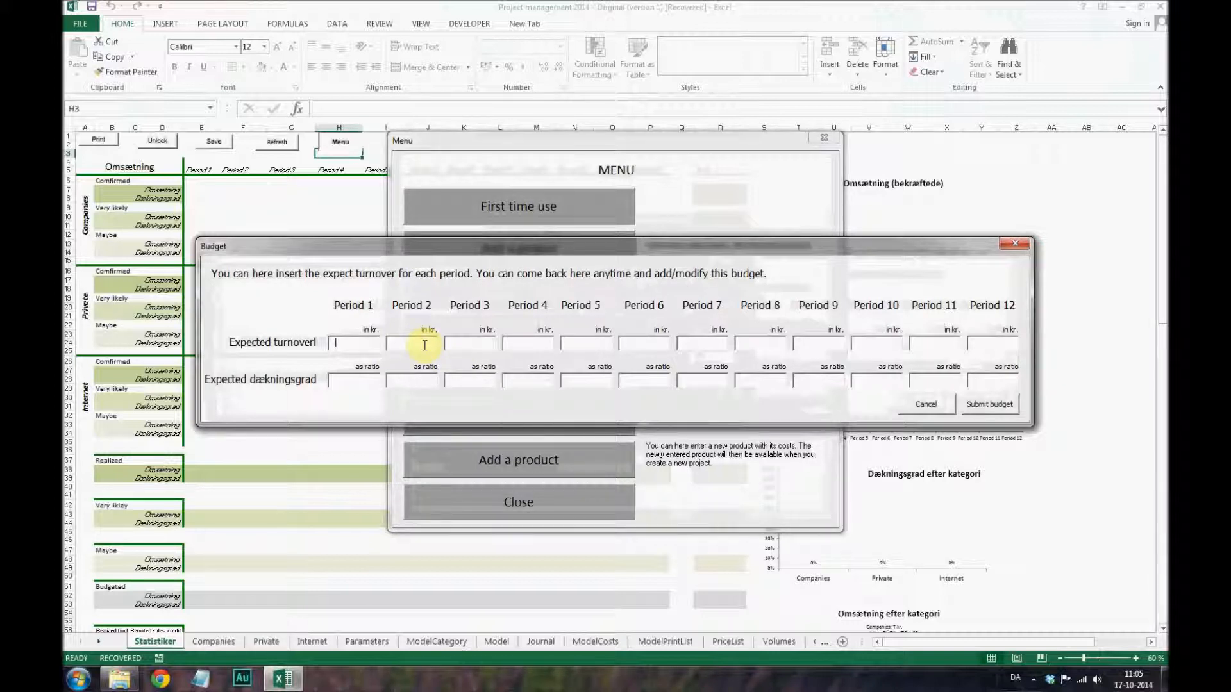
text(50)
text(65000)
text(68000)
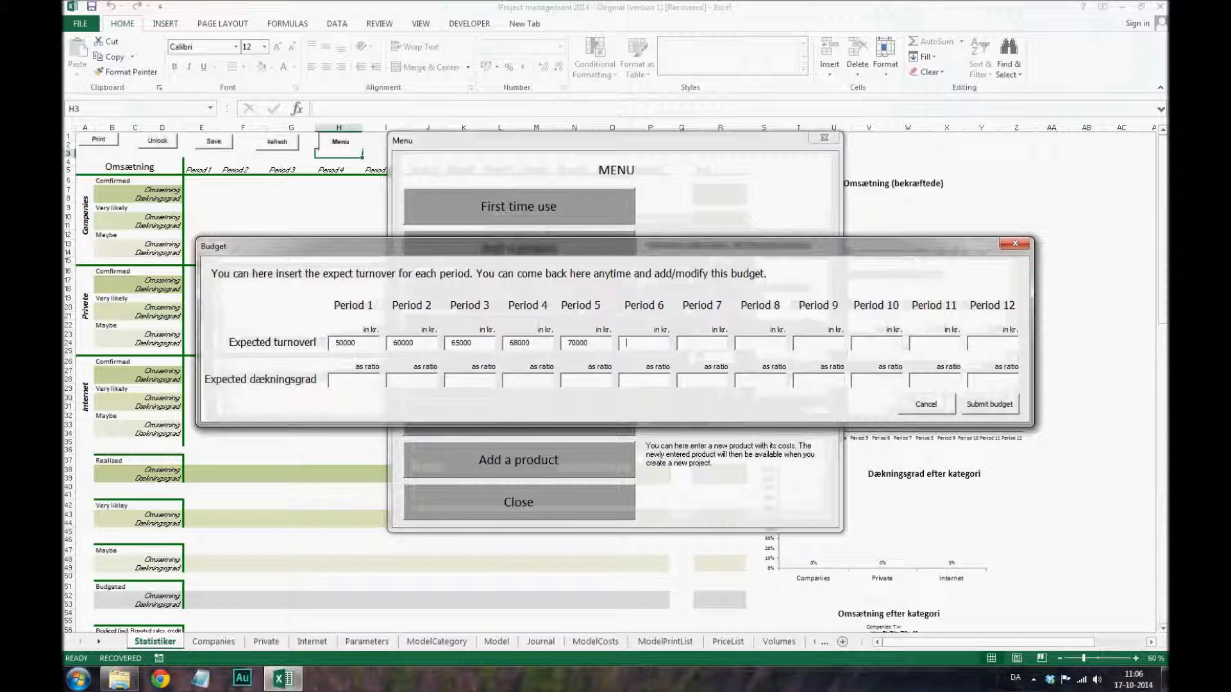
key(Tab)
text(82000)
click(920, 343)
text(850)
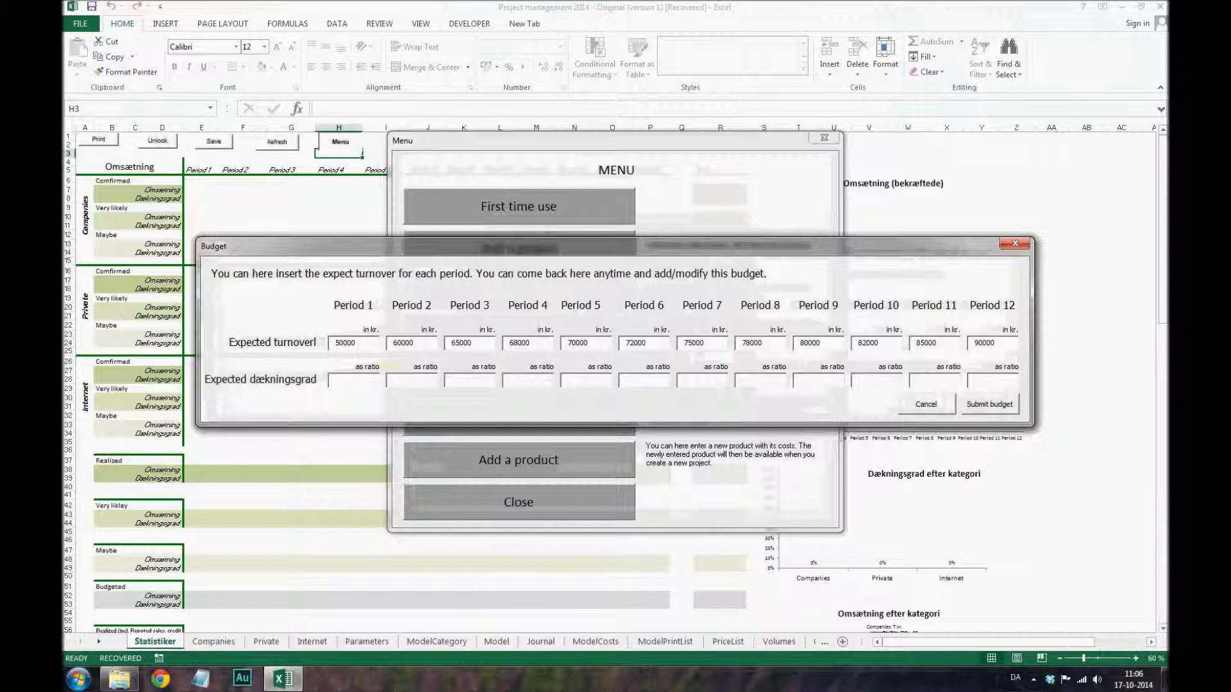
- Set the expected dækningsgrad for periods 1–12 to 0,3; 0,32; 0,35; 0,32; 0,3; 0,28; 0,32; 0,33; 0,32; 0,31; 0,3; 0,29 and submit the budget
click(352, 380)
text(0,)
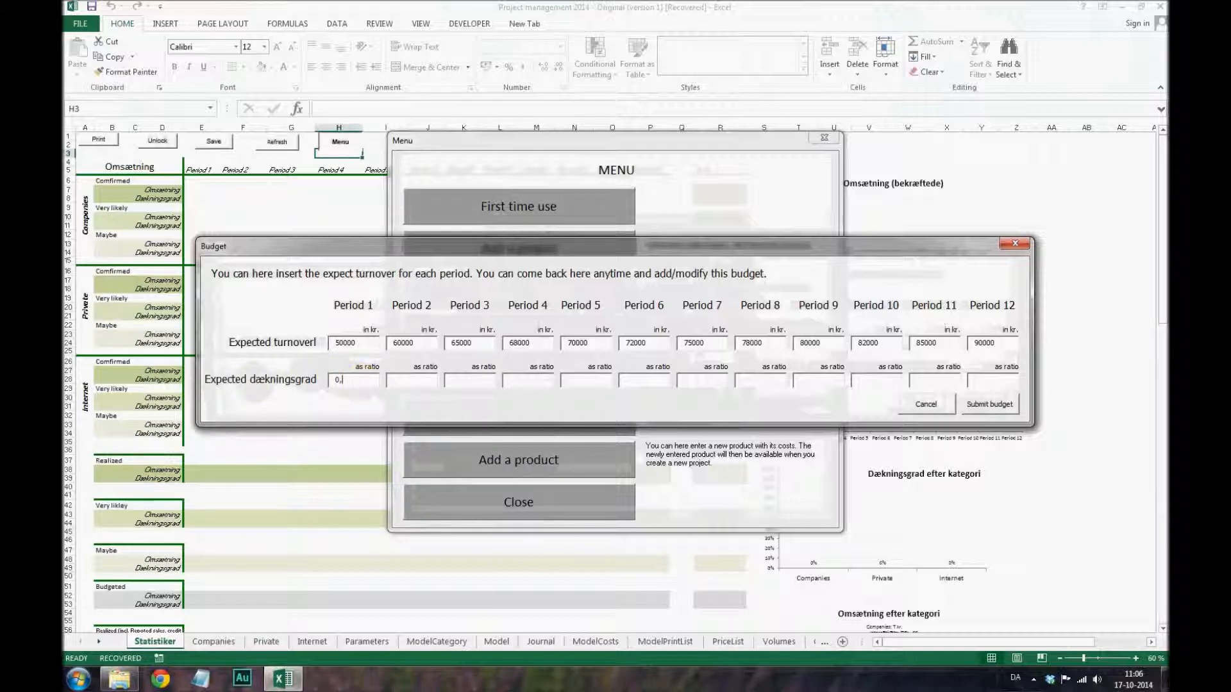
text(3)
key(Tab)
key(Tab)
text(0,32)
key(Tab)
key(Tab)
text(0,35)
key(Tab)
key(Tab)
text(0,32)
key(Tab)
key(Tab)
key(Tab)
key(Tab)
text(0,)
key(Tab)
key(Tab)
text(0,32)
key(Tab)
key(Tab)
text(0,33)
key(Tab)
key(Tab)
text(0,32)
key(Tab)
key(Tab)
text(0,31)
key(Tab)
key(Tab)
key(Tab)
key(Tab)
text(0)
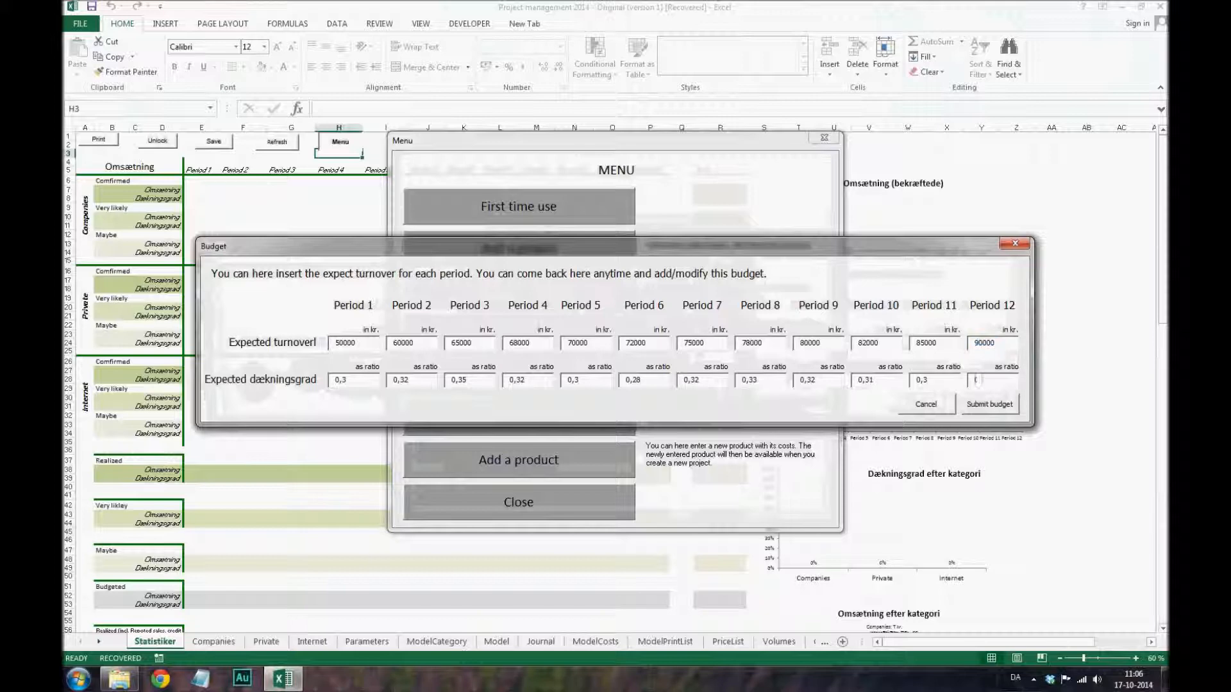
text(,29)
click(993, 405)
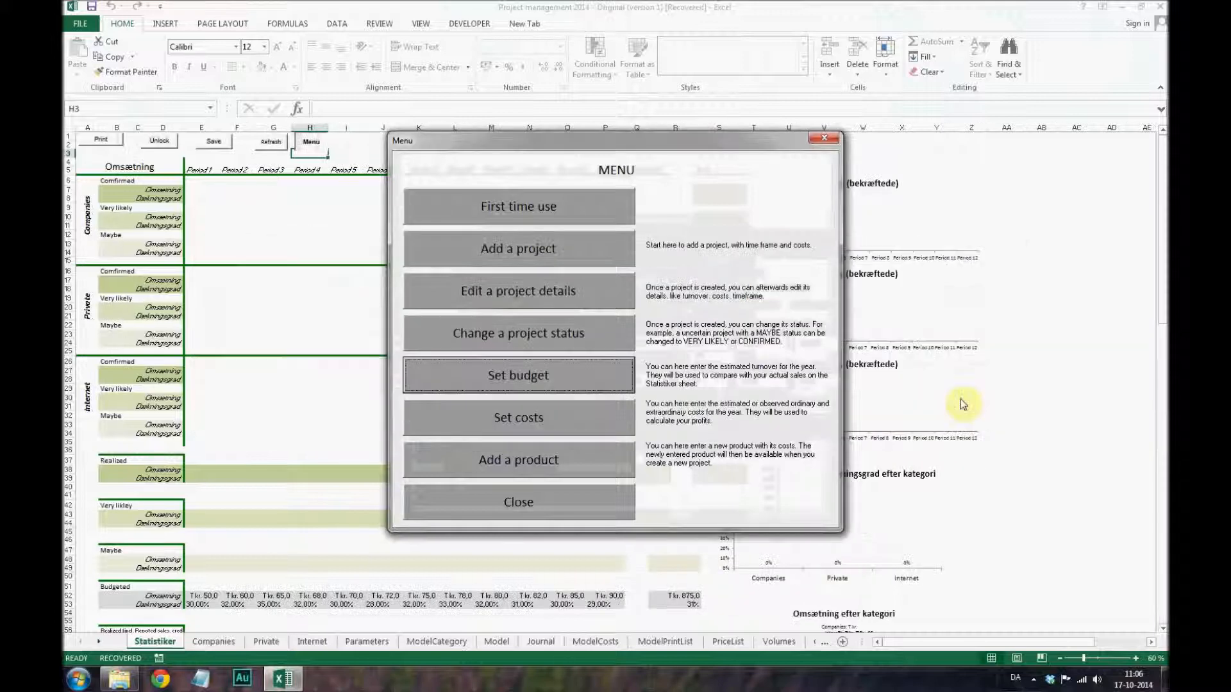
- Close the menu and examine the Budgeted rows and the budget comparison charts on the Statistiker sheet
click(560, 500)
scroll(381, 526, down, 2)
scroll(381, 526, down, 4)
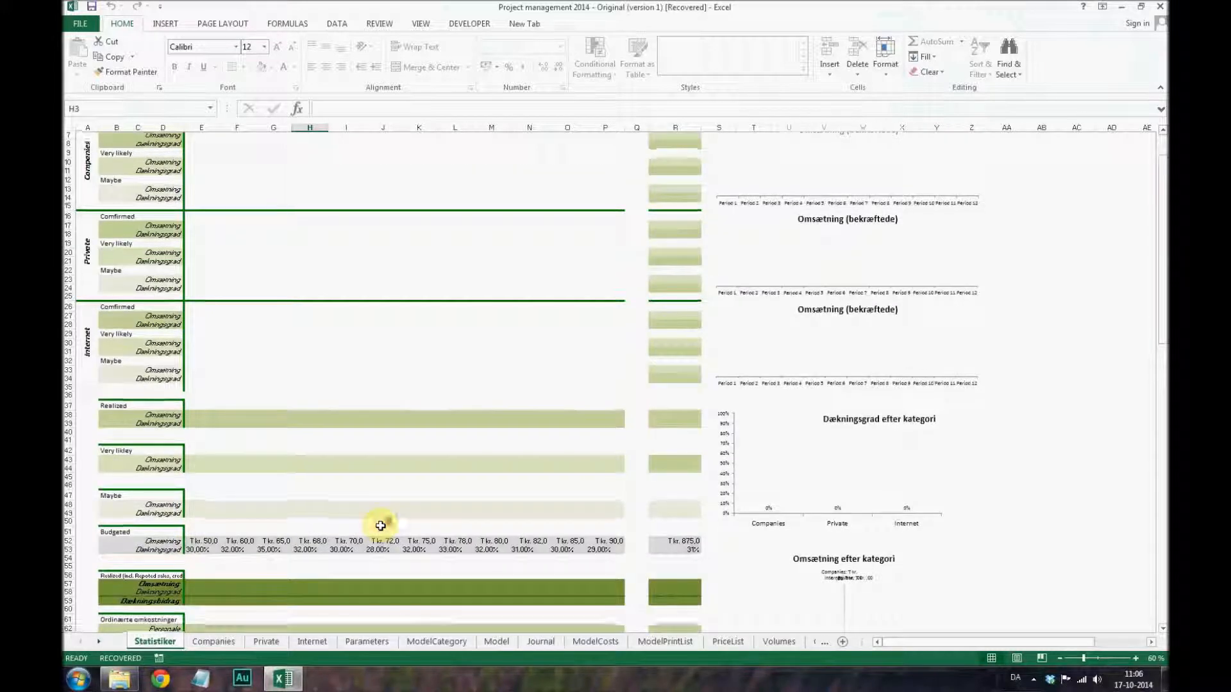
drag(193, 443, 721, 439)
click(606, 461)
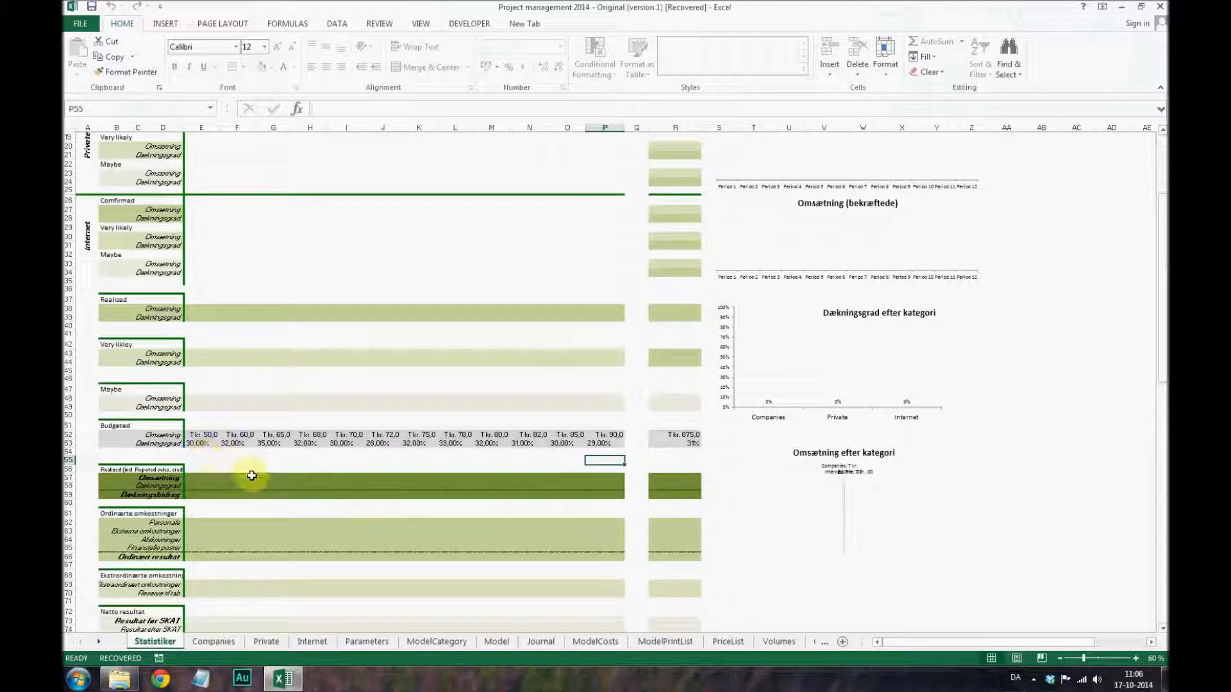
scroll(257, 477, down, 8)
scroll(278, 479, down, 4)
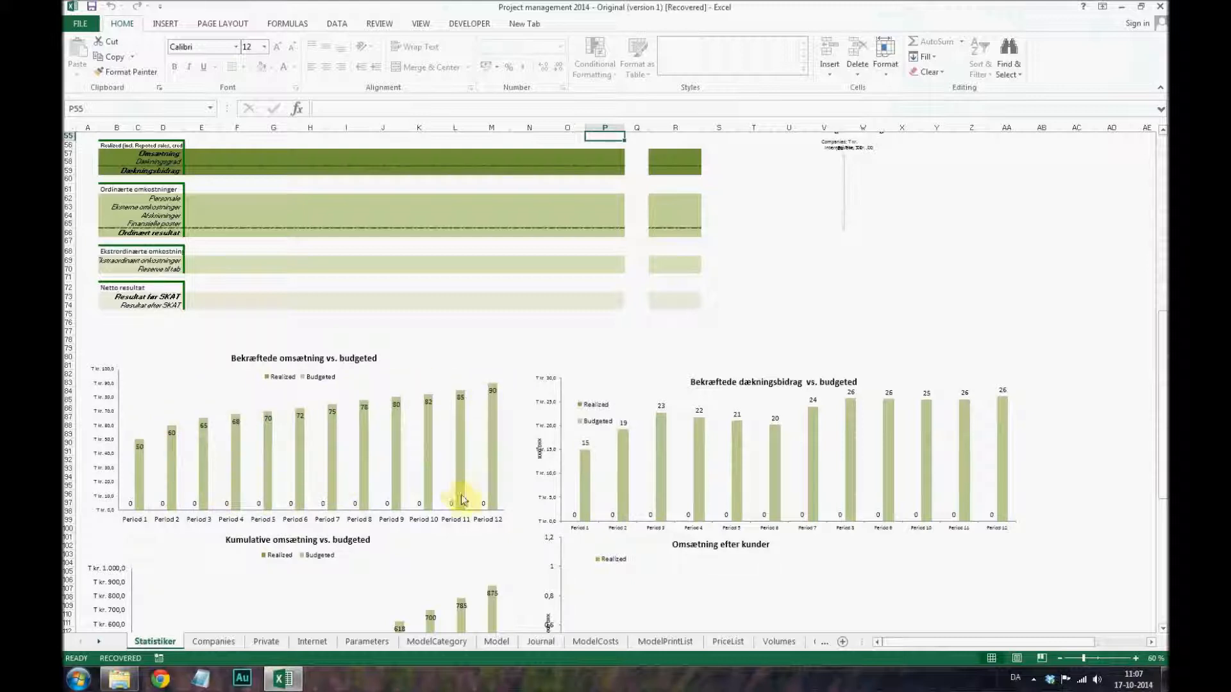
scroll(463, 500, down, 2)
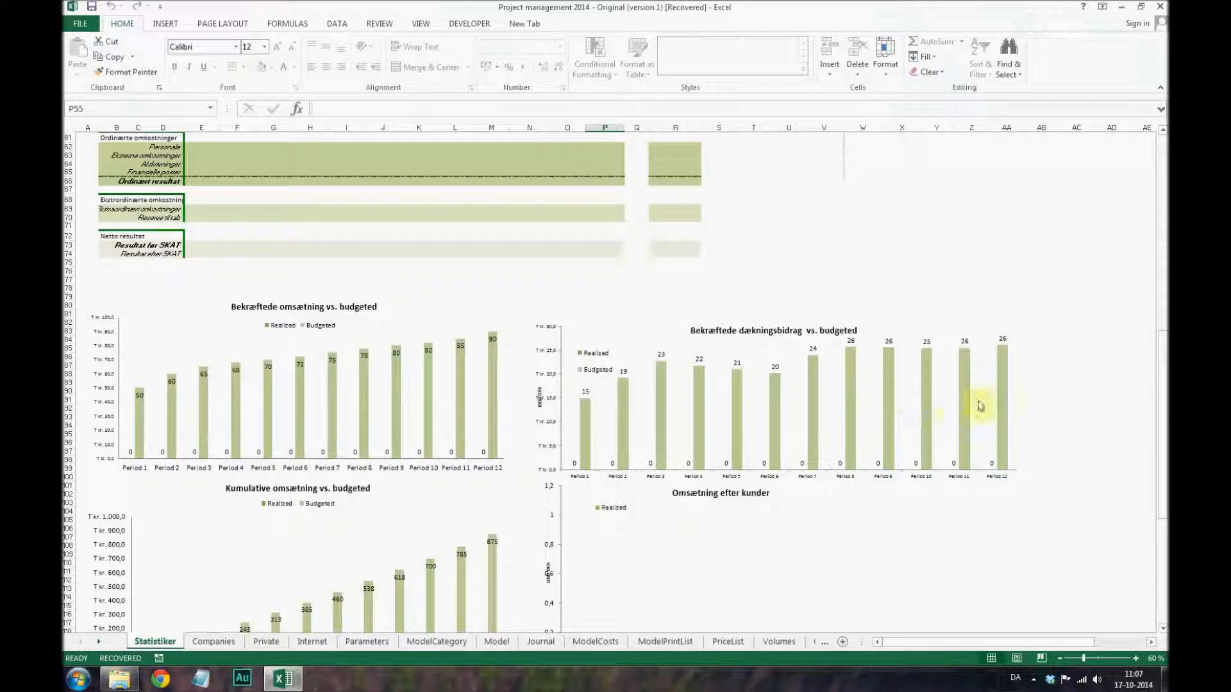
scroll(432, 541, down, 7)
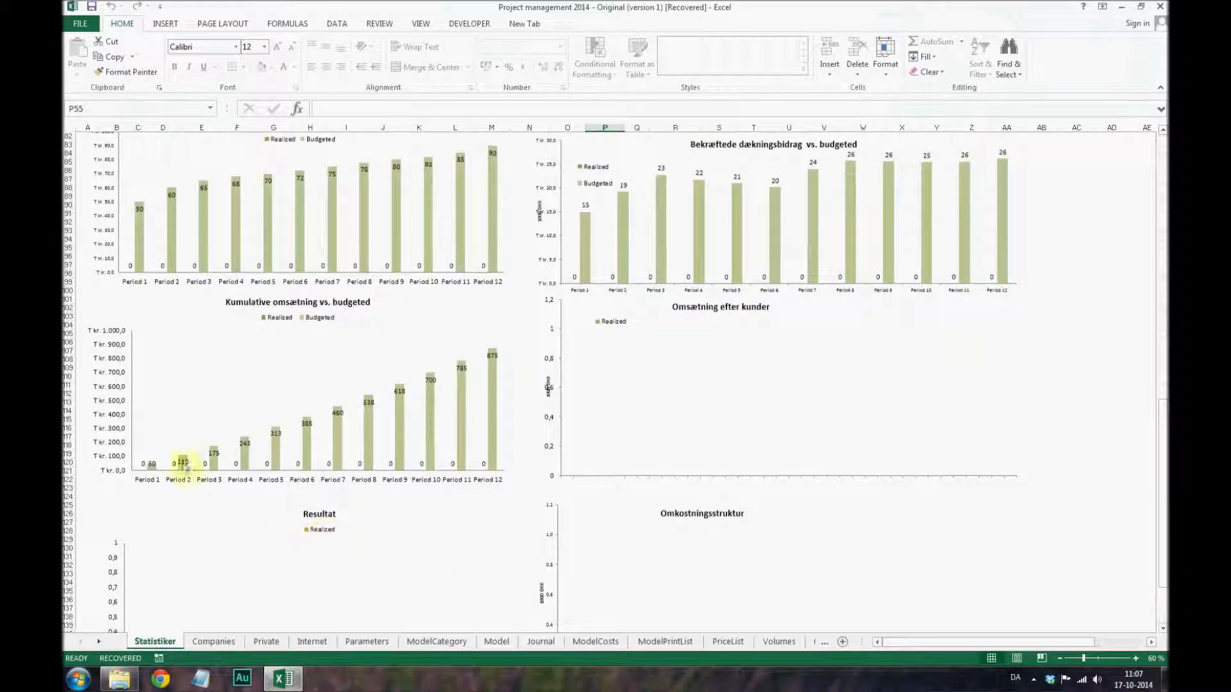
scroll(250, 462, up, 15)
scroll(250, 462, up, 12)
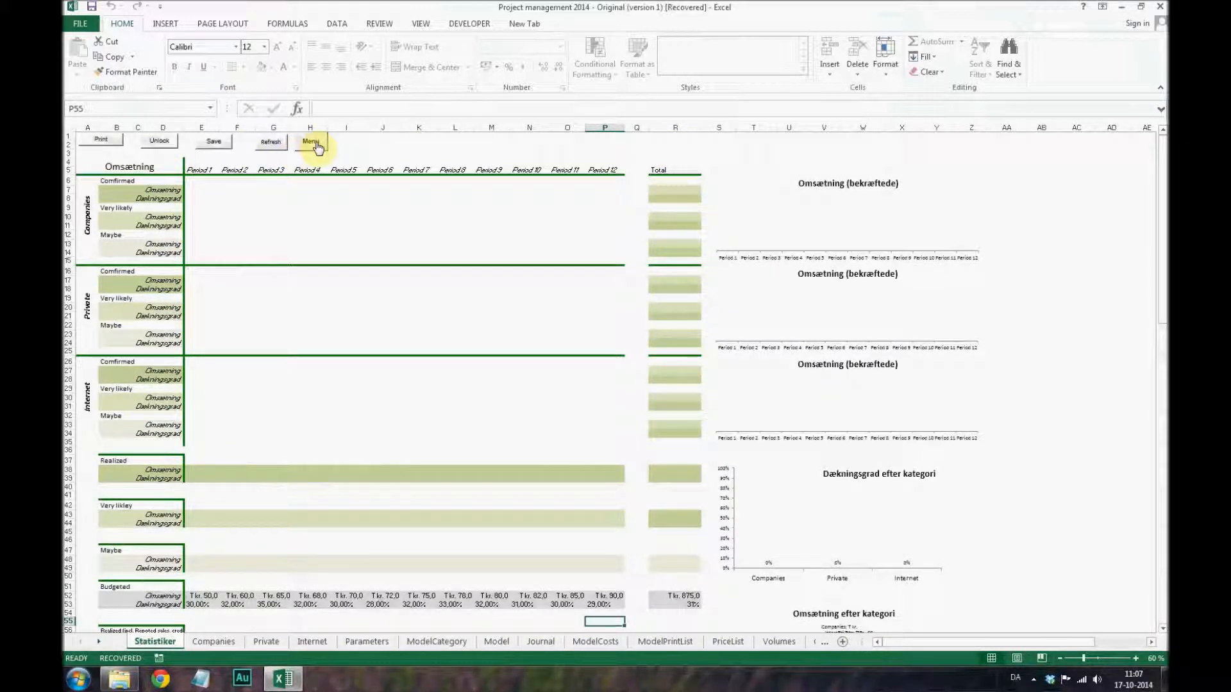
click(314, 145)
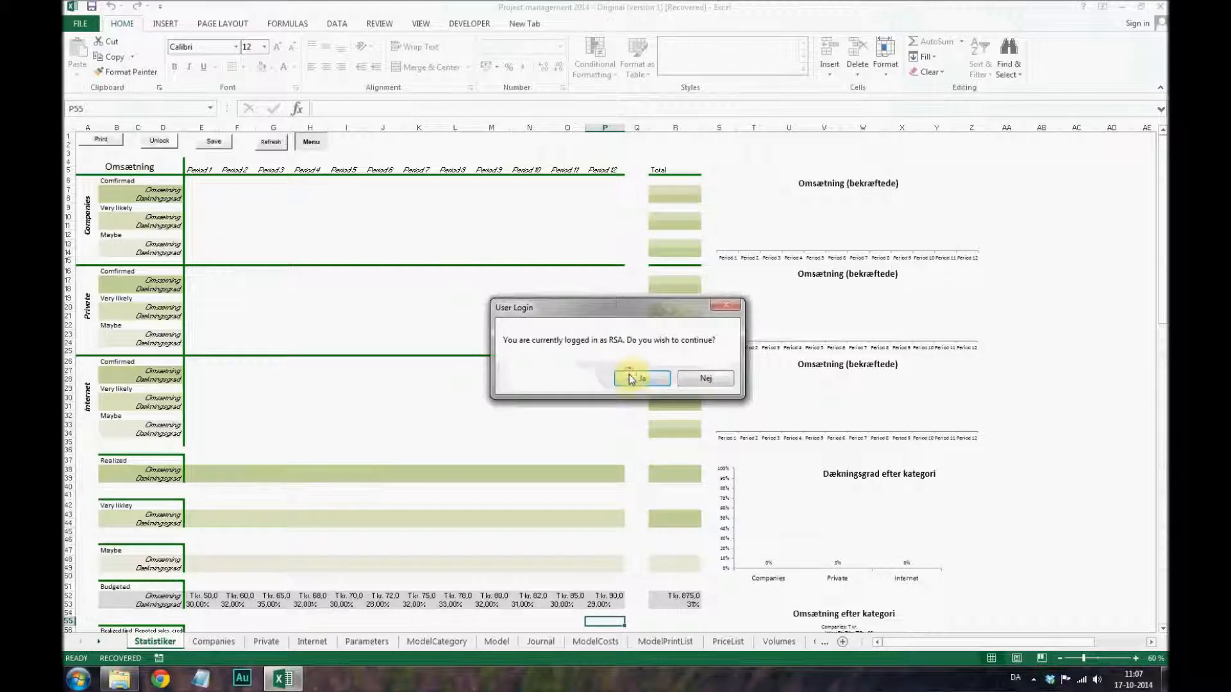
click(630, 378)
click(481, 492)
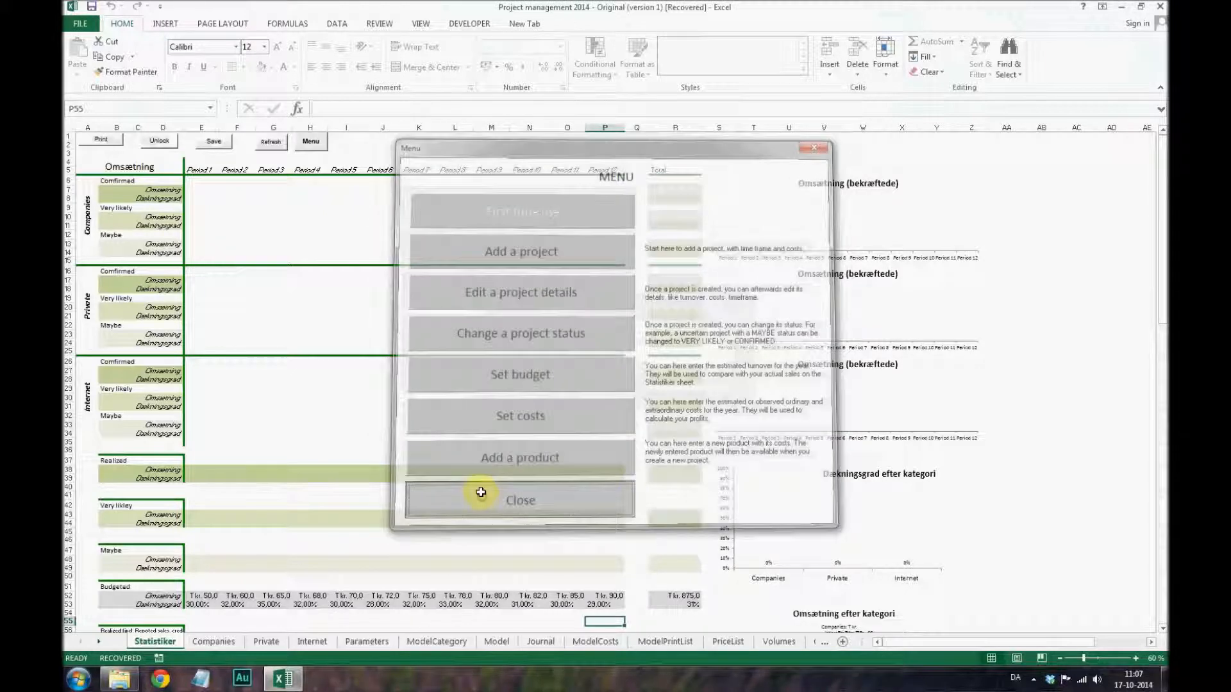
- Reopen the project menu, switching the login to the second listed user with that account's password
click(314, 144)
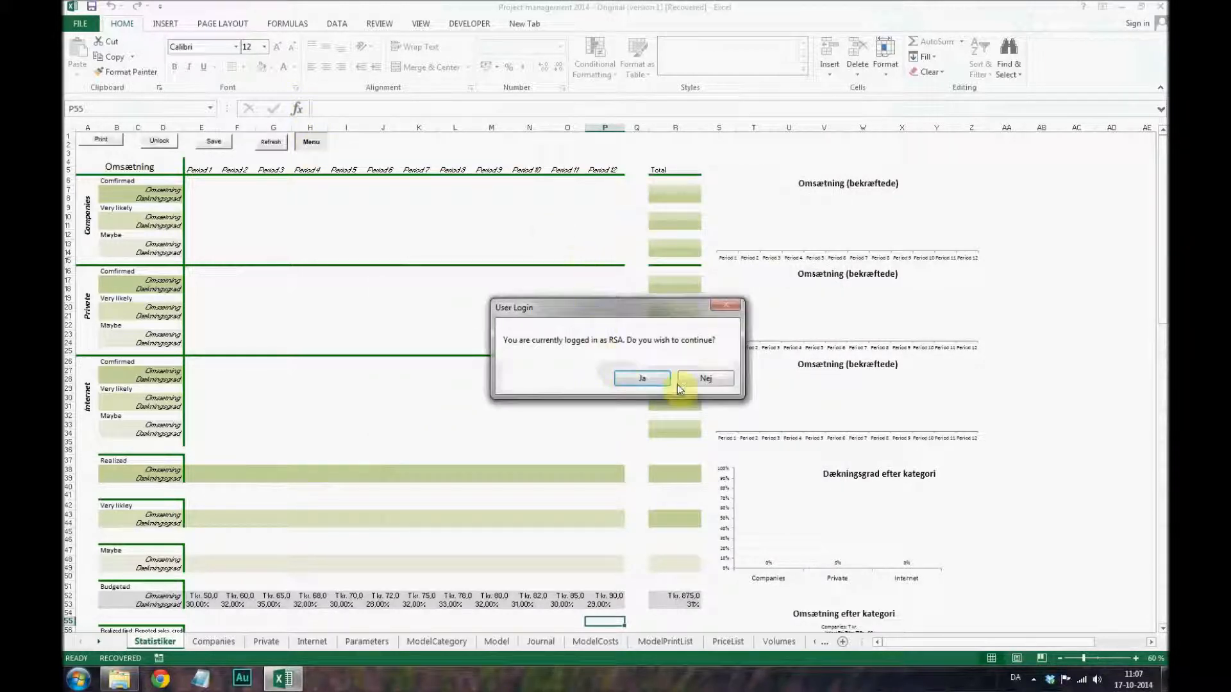
click(706, 379)
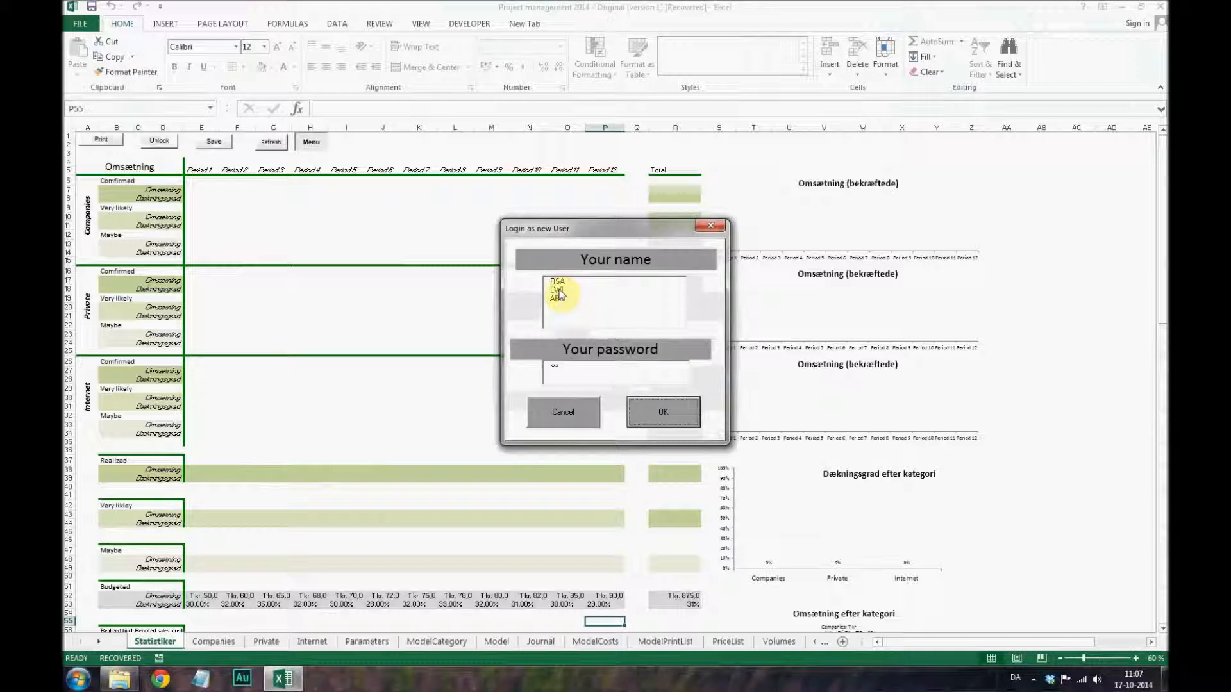
click(558, 290)
key(Tab)
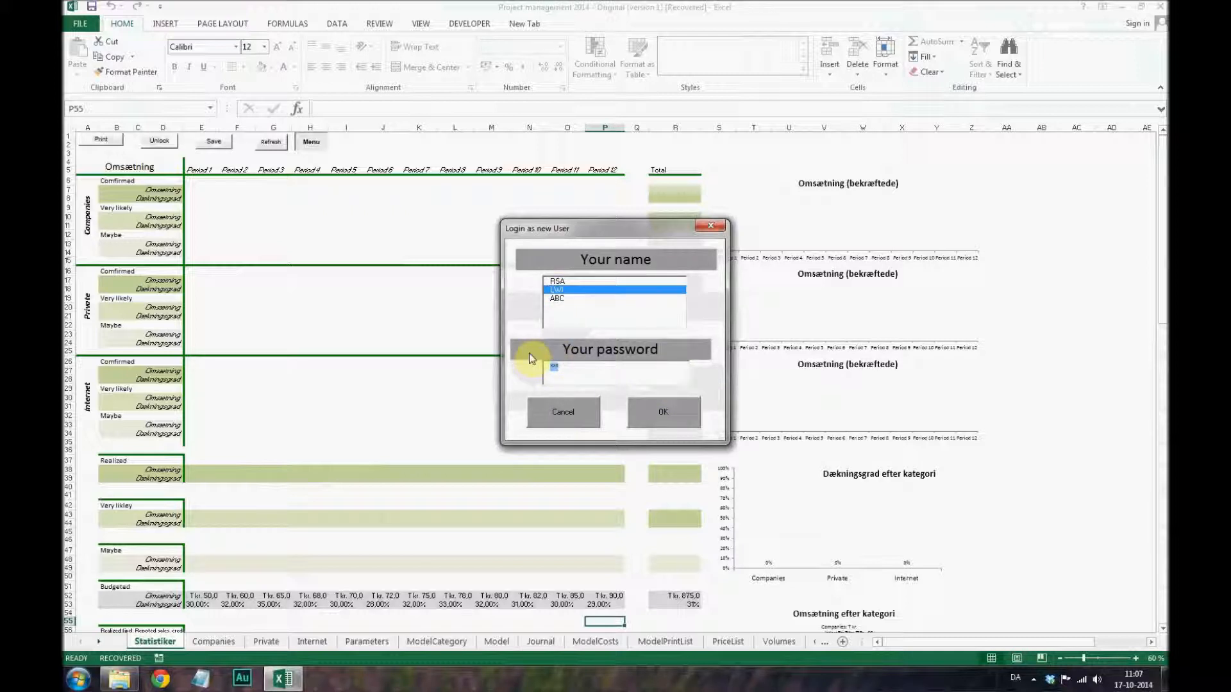
text(***)
key(Tab)
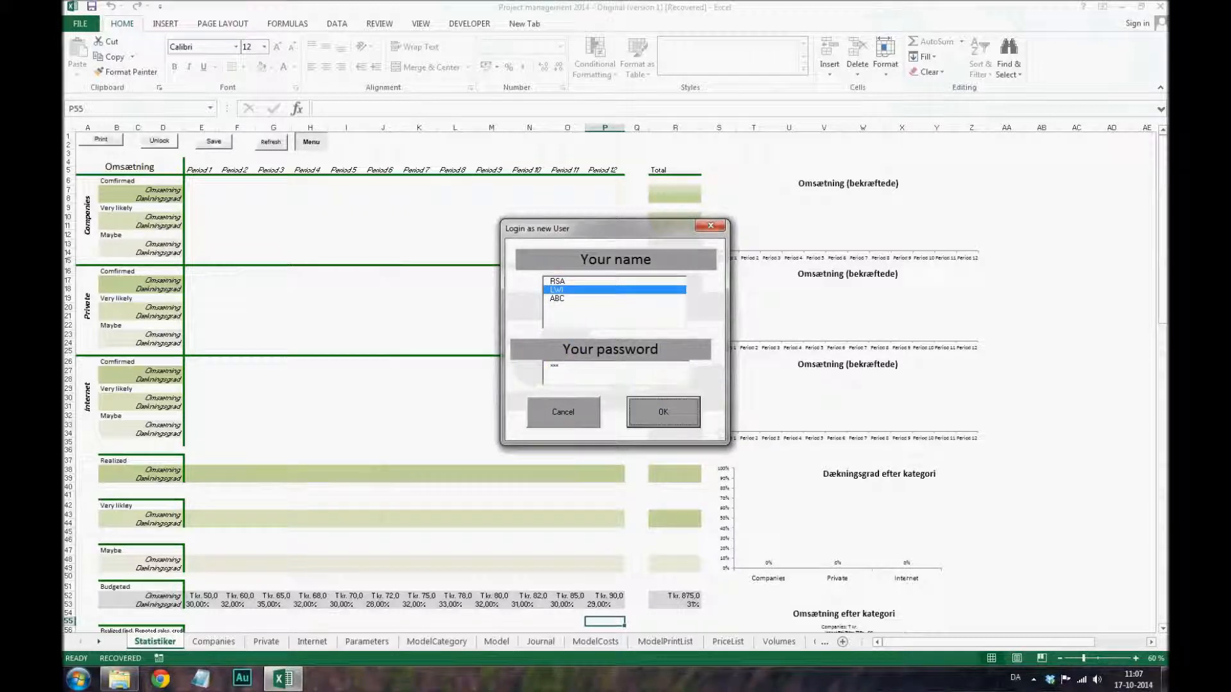
key(Return)
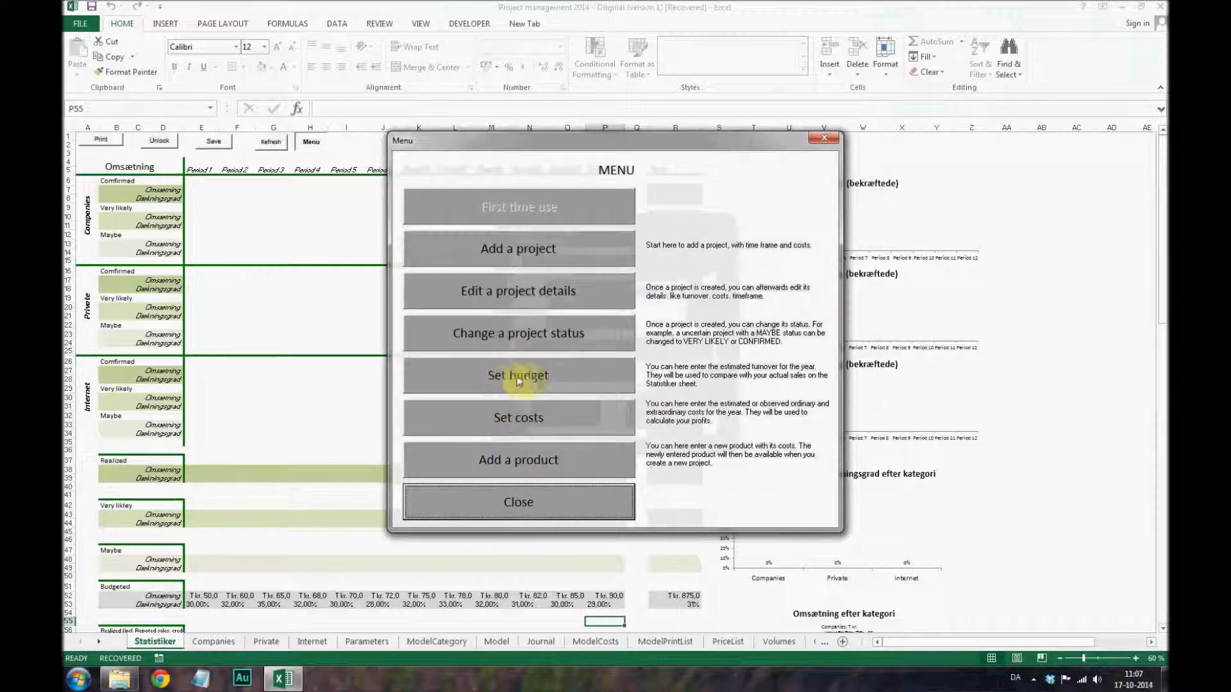
- Set the Personal costs to 25000 kr. for each of periods 1–12 in the cost parameters
click(519, 418)
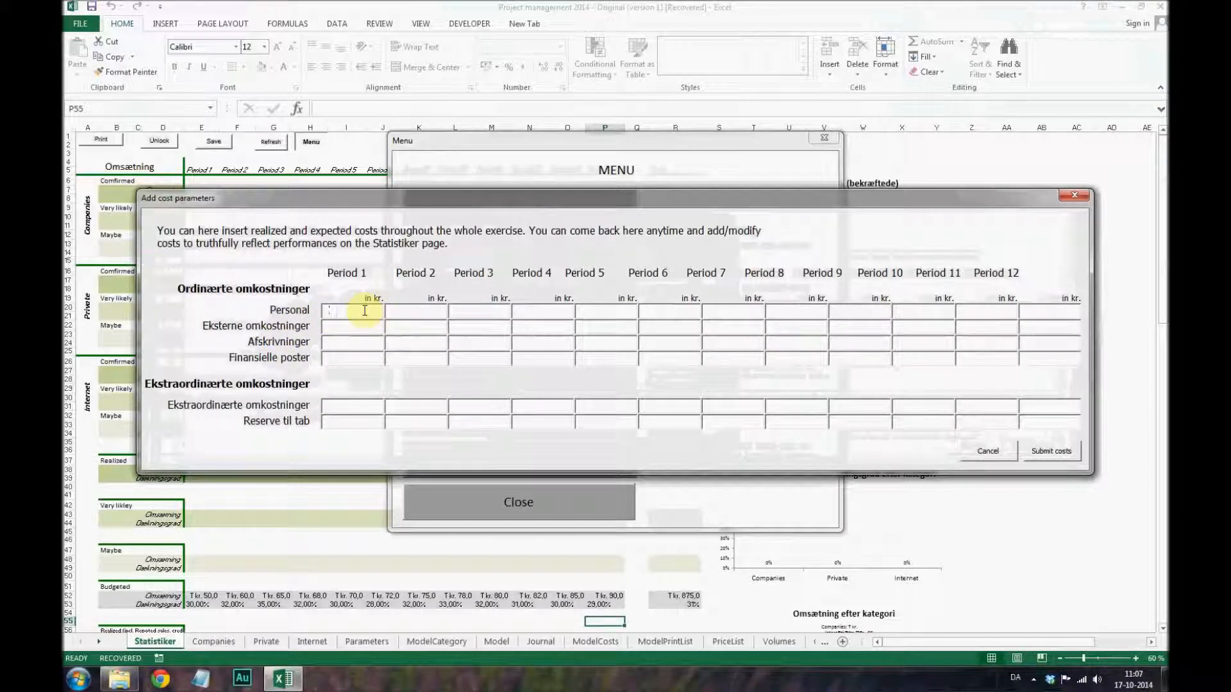
text(25000)
key(shift+Left)
key(shift+Left)
key(shift+Left)
key(shift+Left)
key(shift+Left)
key(ctrl+c)
click(420, 310)
key(ctrl+v)
click(480, 310)
key(ctrl+v)
click(532, 311)
key(ctrl+v)
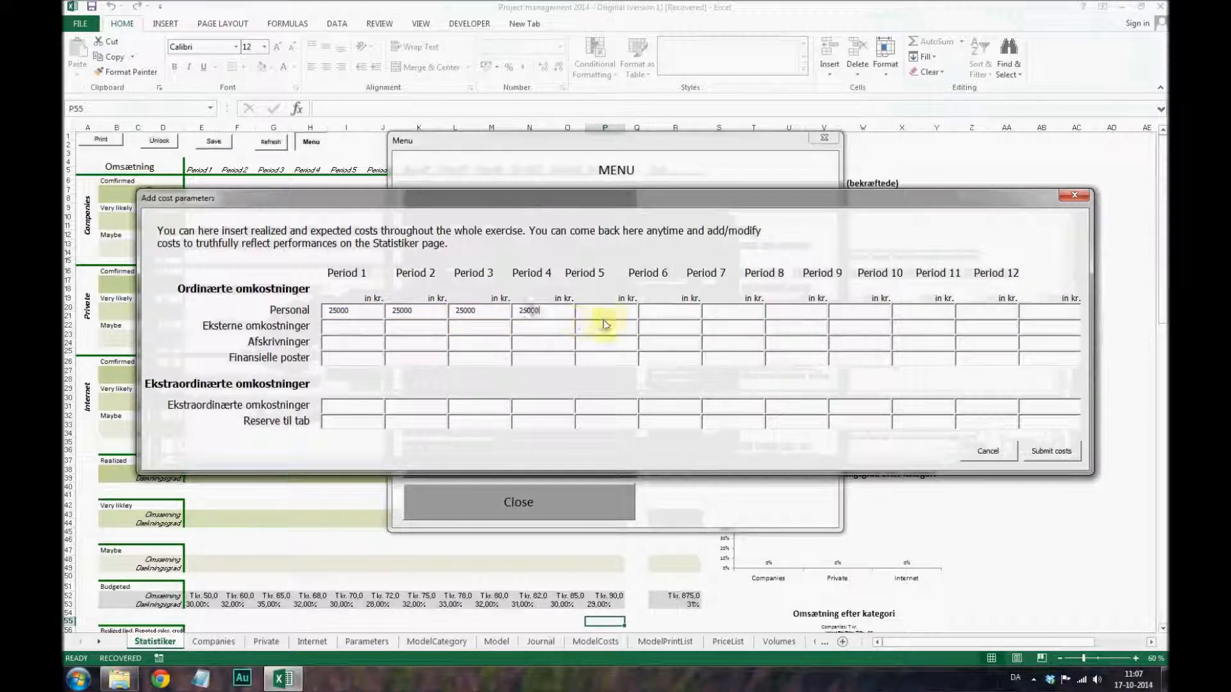
click(606, 311)
key(ctrl+v)
click(660, 311)
key(ctrl+v)
click(744, 311)
key(ctrl+v)
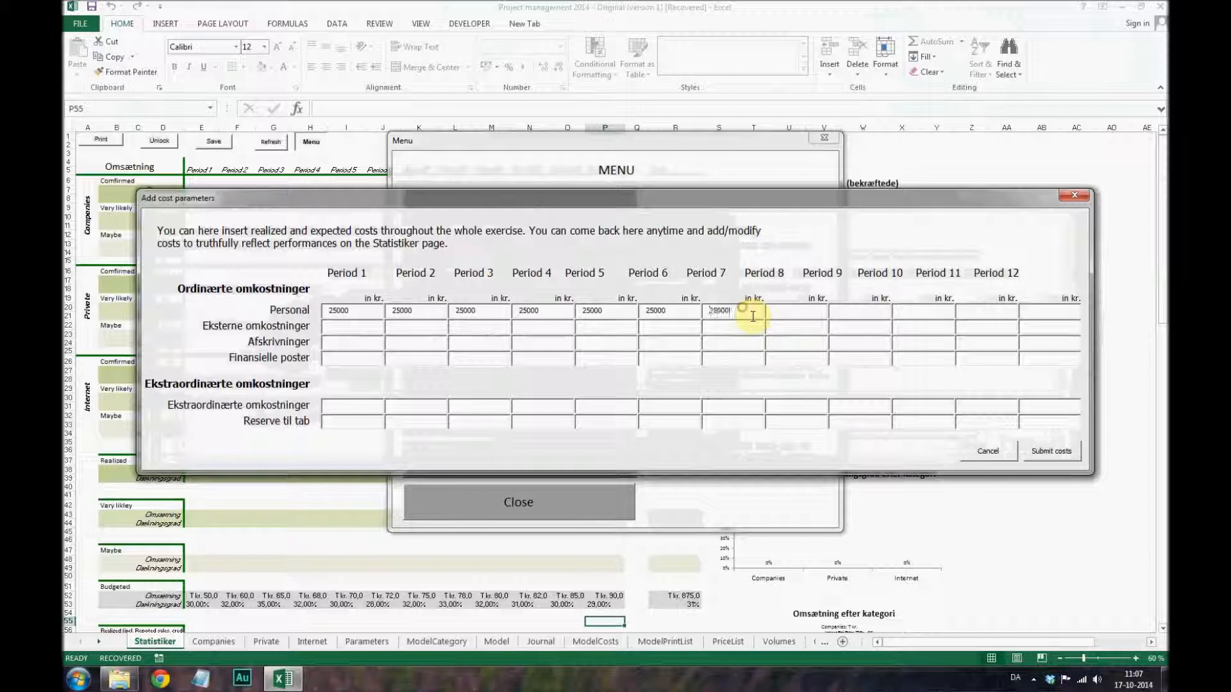
click(798, 311)
key(ctrl+v)
click(877, 308)
key(ctrl+v)
click(909, 310)
key(ctrl+v)
click(977, 310)
key(ctrl+v)
click(1037, 310)
key(ctrl+v)
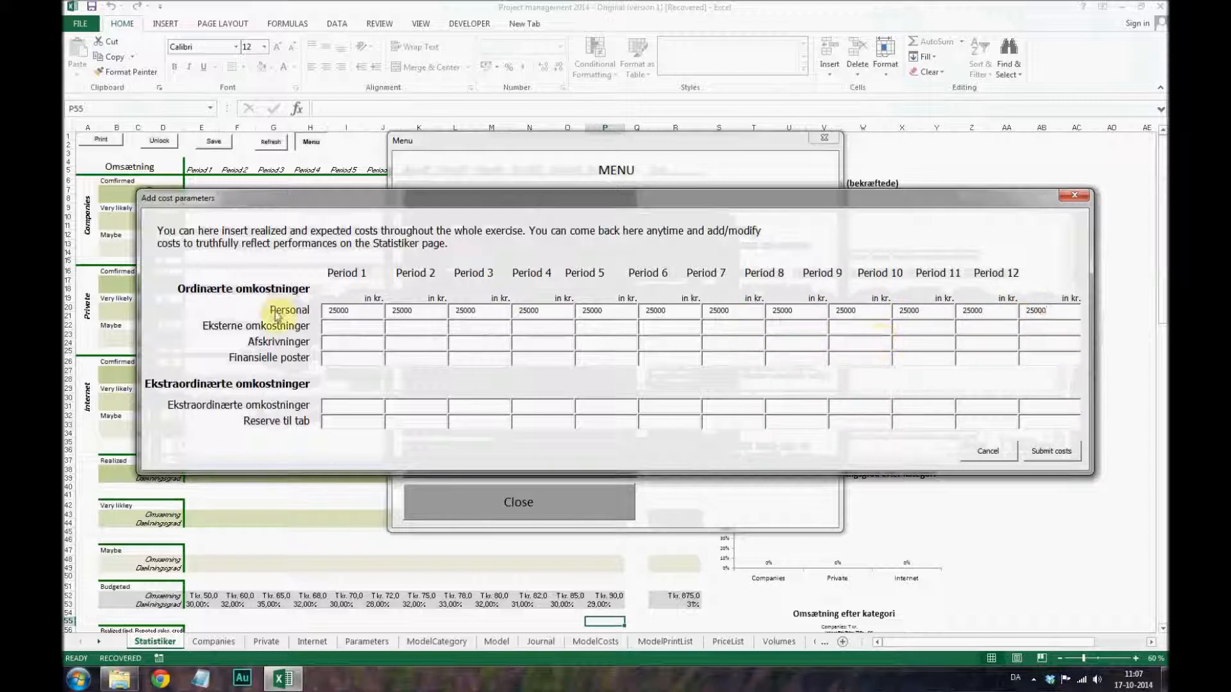
- Enter Afskrivninger of 1500 kr. for periods 1, 3, 5, 7, 9 and 11
click(358, 330)
click(351, 343)
text(1500)
key(shift+Home)
key(ctrl+c)
click(456, 342)
key(ctrl+v)
click(599, 343)
key(ctrl+v)
click(713, 344)
key(ctrl+v)
click(866, 344)
key(ctrl+v)
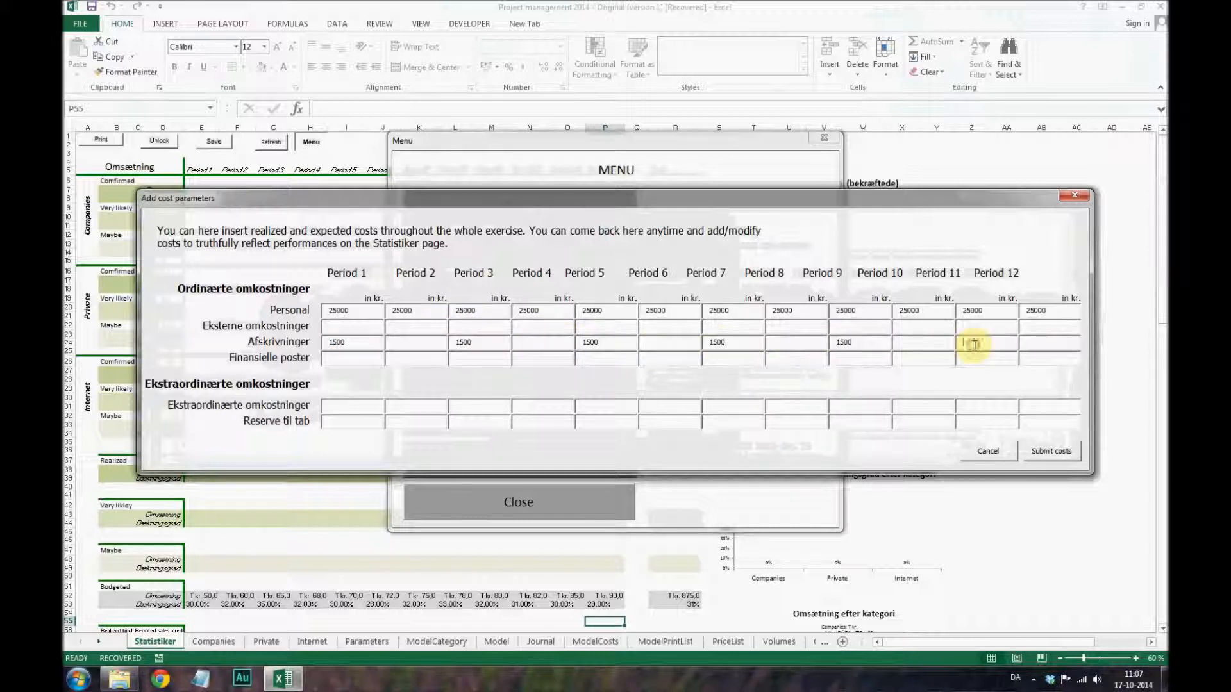
click(970, 344)
key(ctrl+v)
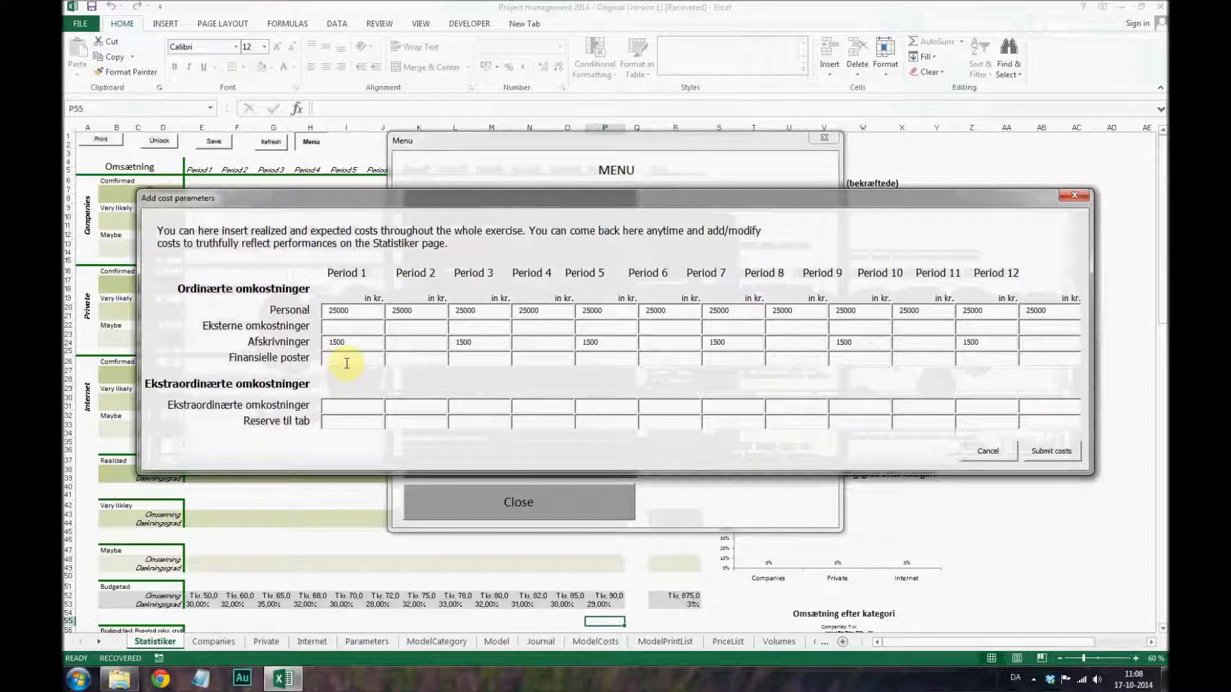
- Enter Ekstraordinærte omkostninger of 1000 kr. for periods 1, 2, 4, 6, 8, 10 and 12, and submit the costs
click(335, 406)
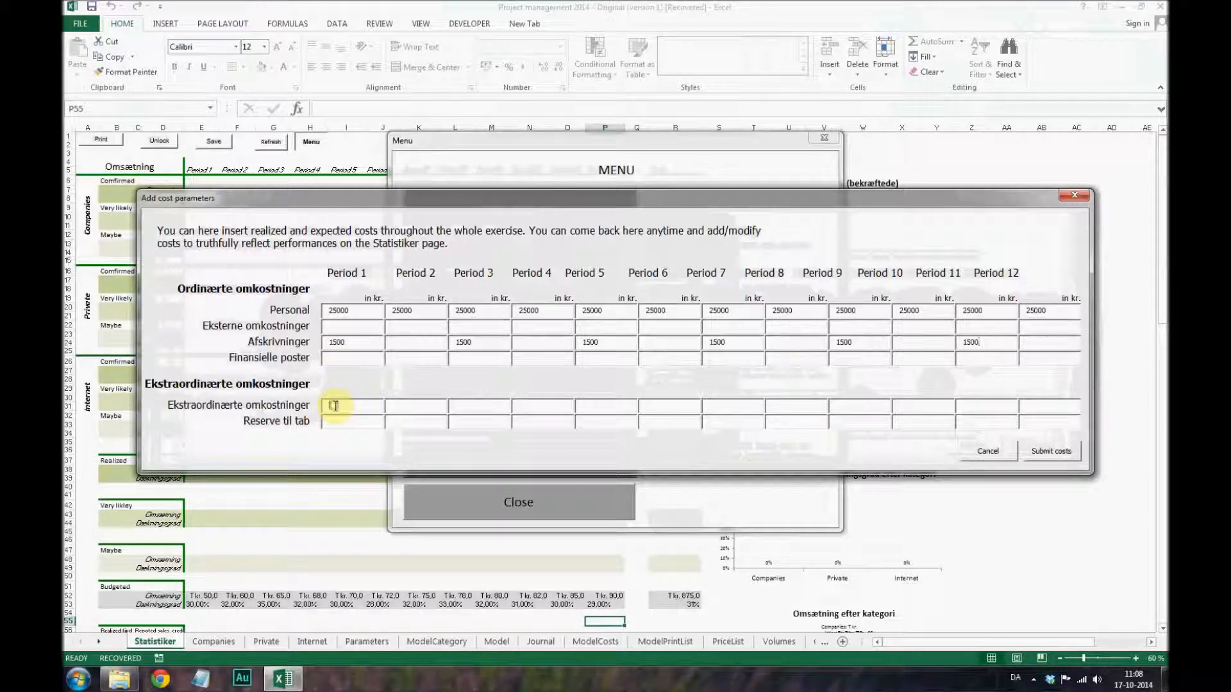
text(1000)
double_click(336, 405)
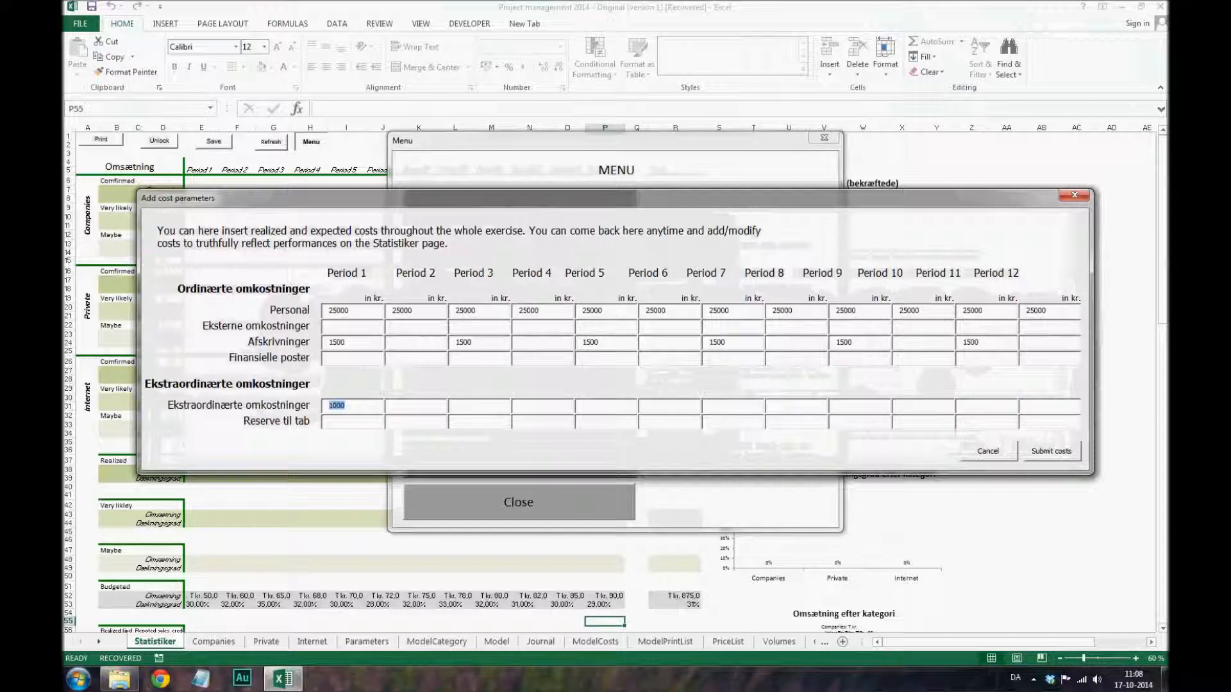
key(ctrl+c)
click(417, 407)
key(ctrl+v)
click(546, 406)
key(ctrl+v)
click(664, 406)
key(ctrl+v)
click(779, 407)
key(ctrl+v)
click(916, 408)
key(ctrl+v)
click(1051, 407)
key(ctrl+v)
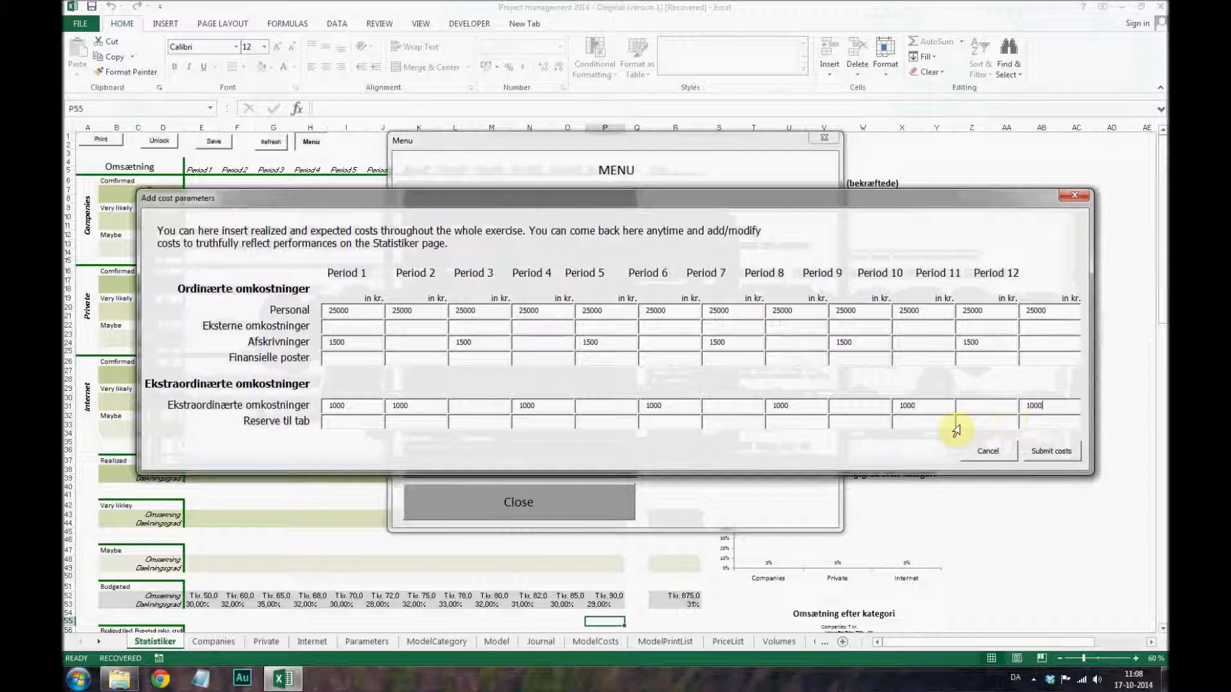
click(1052, 450)
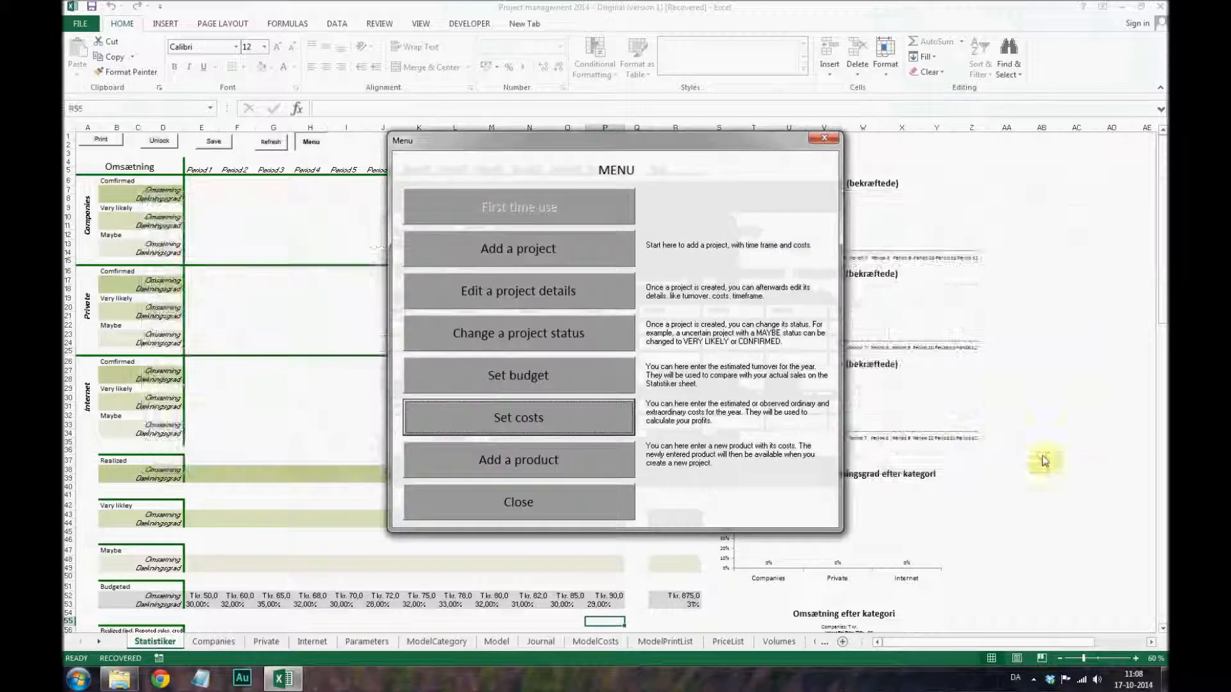
- Close the project menu and examine the cost rows, budget comparison charts and Omkostningsstruktur chart on the Statistiker sheet
click(537, 508)
click(530, 505)
scroll(555, 510, down, 7)
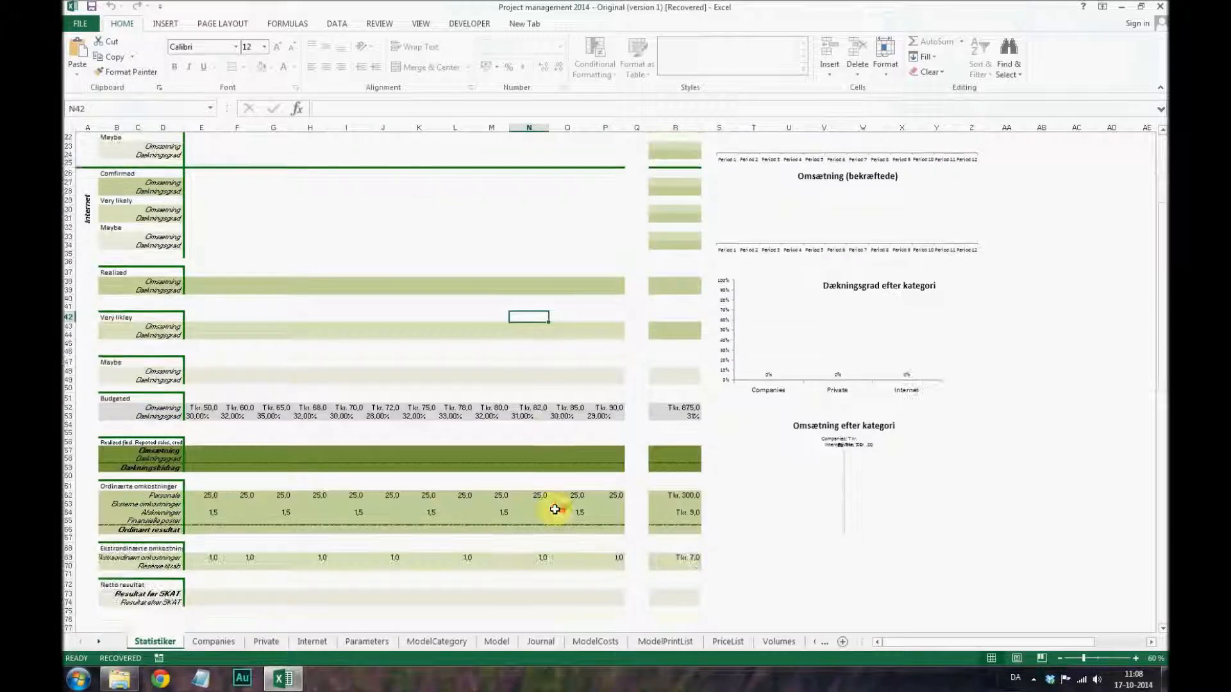
scroll(555, 510, down, 7)
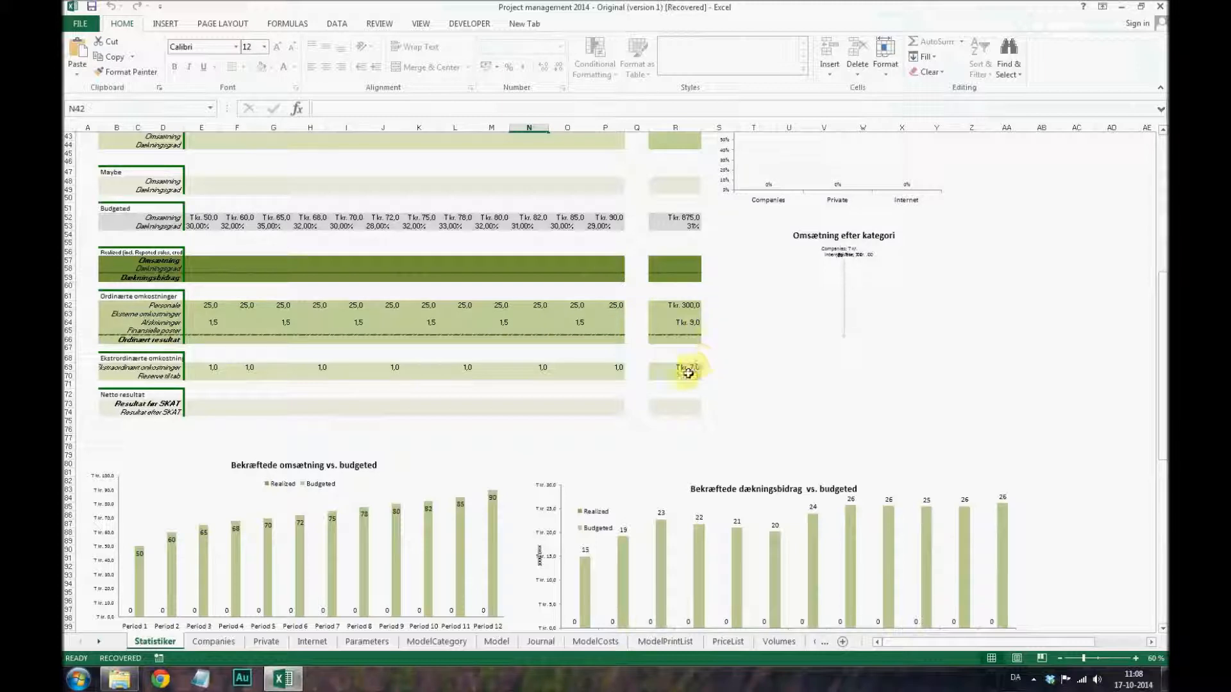
scroll(530, 435, down, 8)
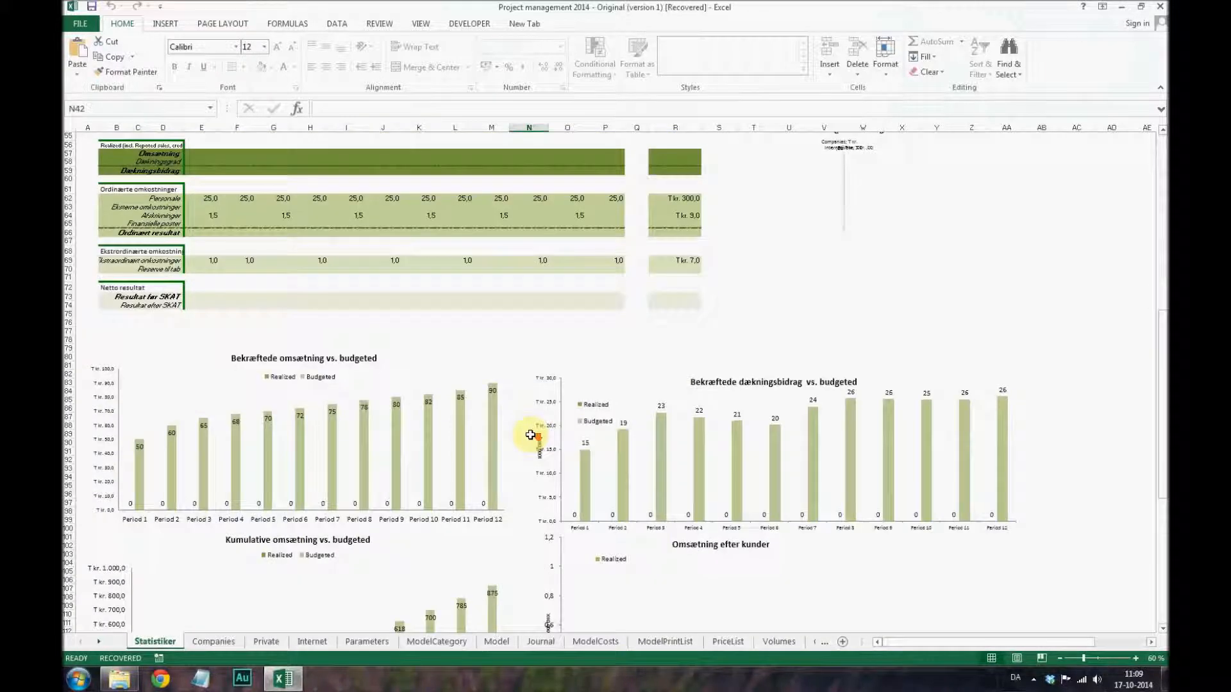
scroll(530, 435, down, 11)
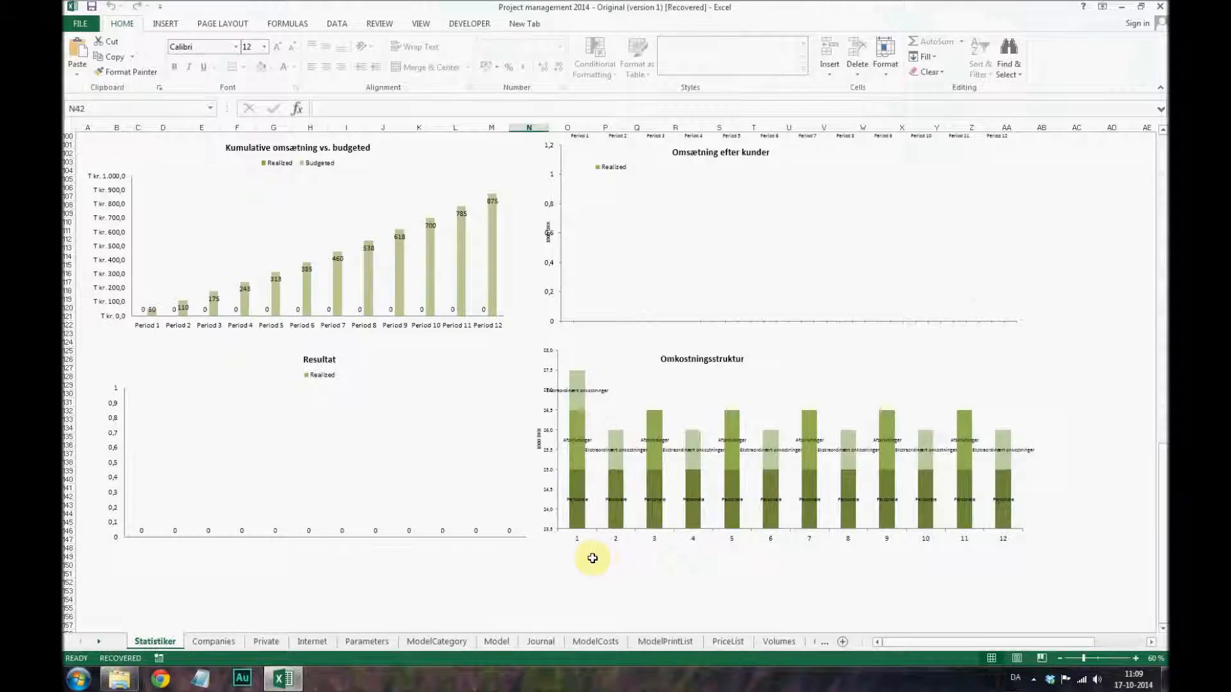
scroll(592, 558, up, 18)
scroll(600, 527, up, 15)
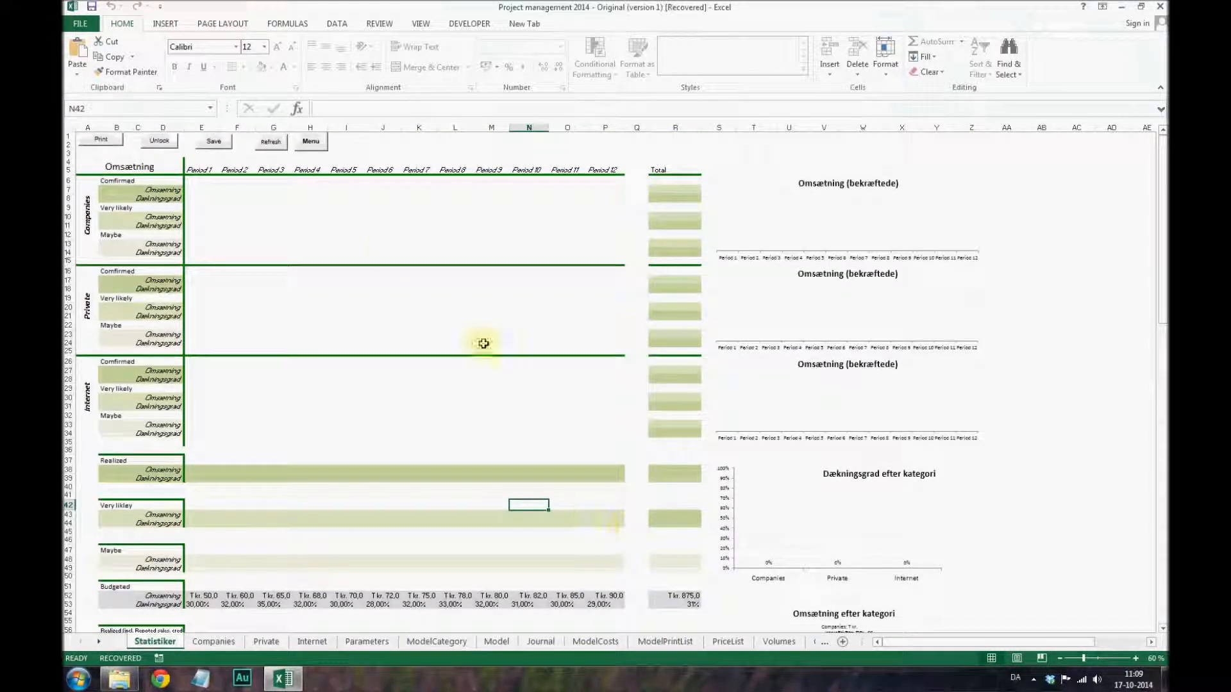
- Reopen the project menu under the current login and start a new project named Project A in the Companies category
click(314, 145)
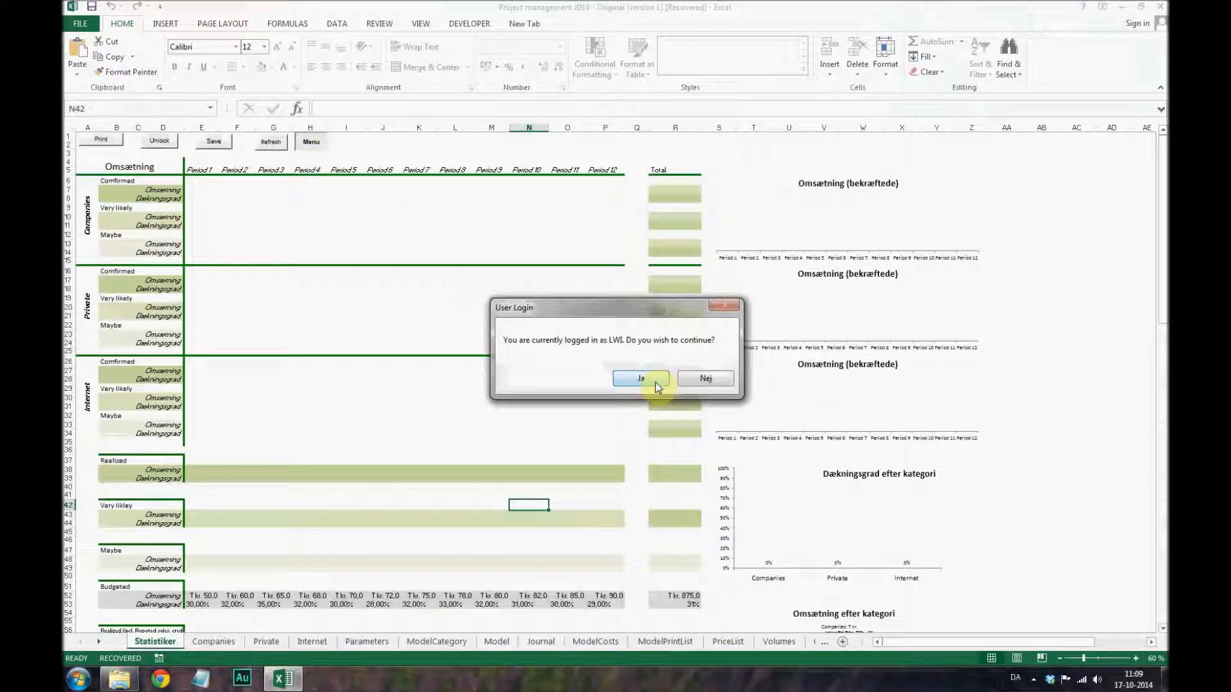
click(667, 377)
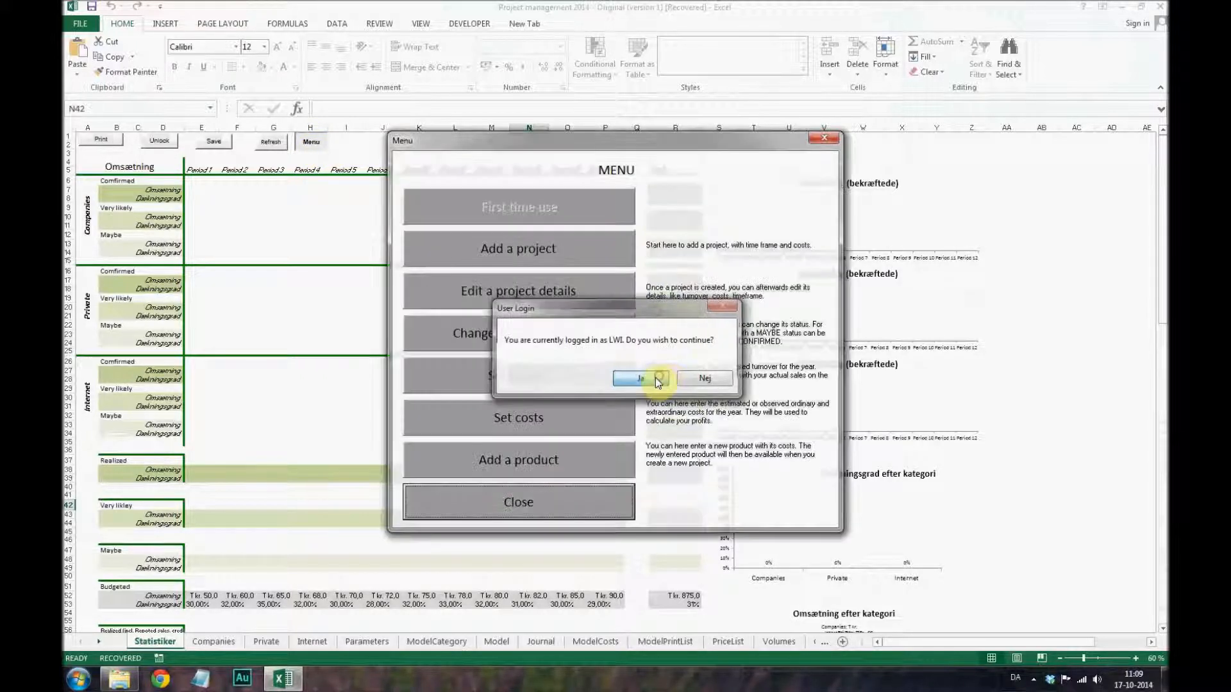
click(519, 255)
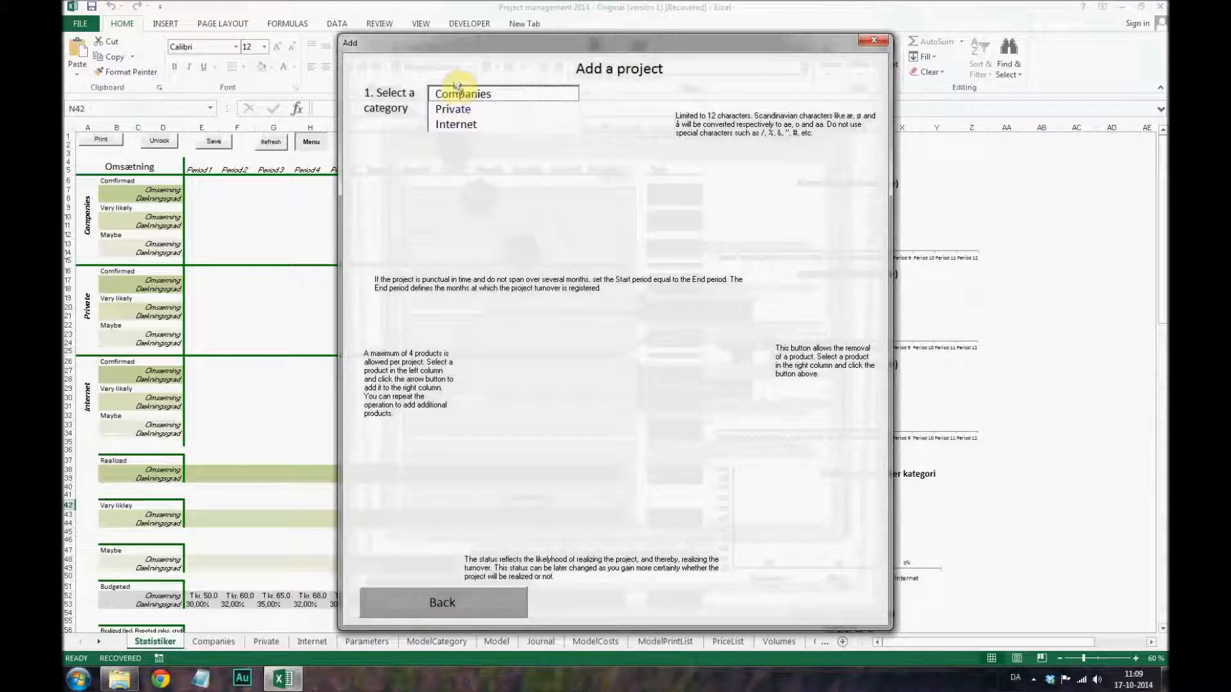
click(472, 98)
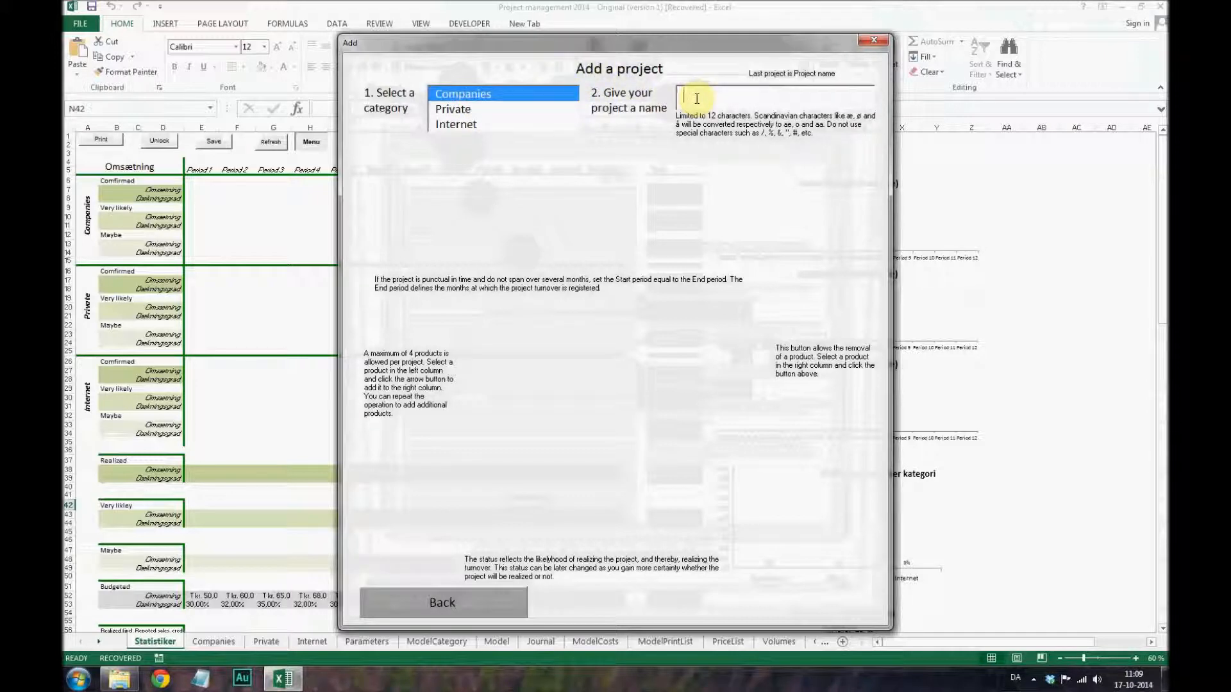
text(Project A)
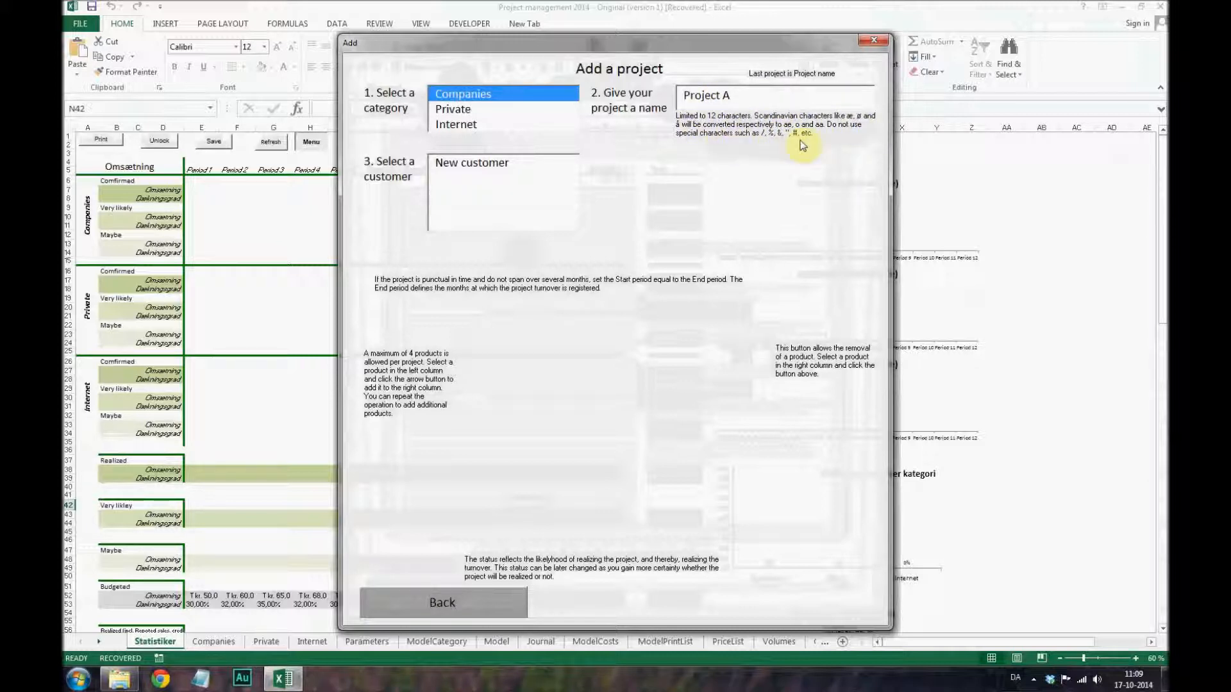
- Add a new customer by entering the customer's name, and select that customer for the project
click(480, 165)
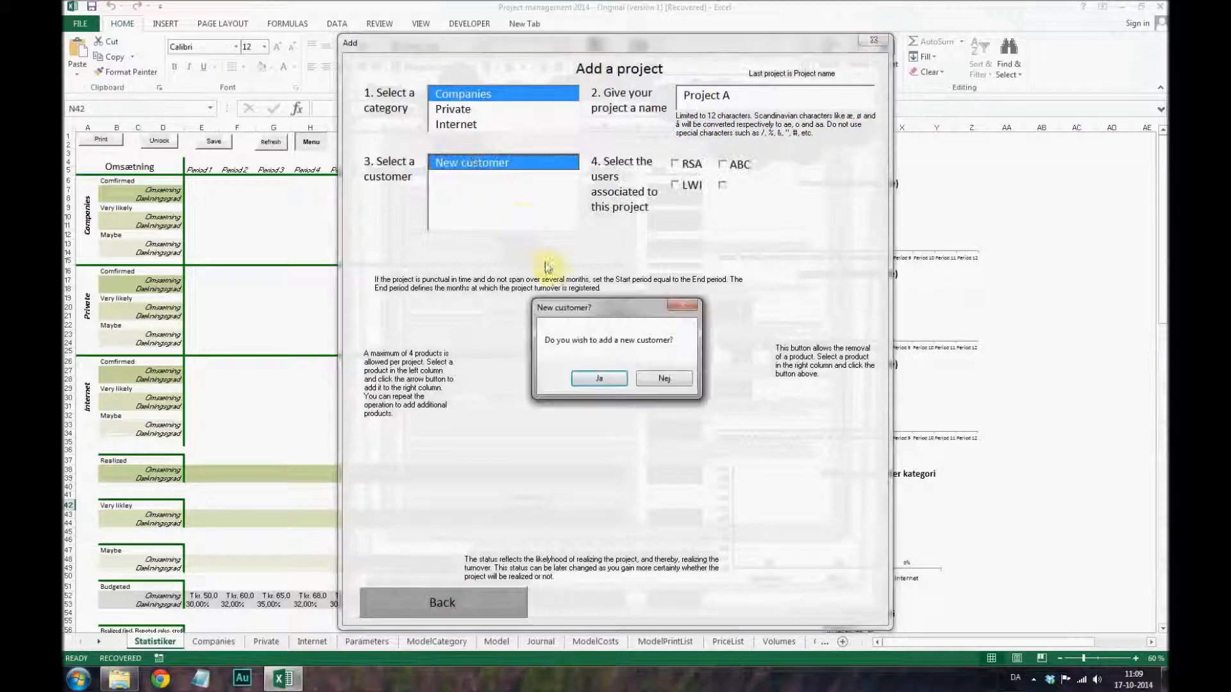
click(583, 380)
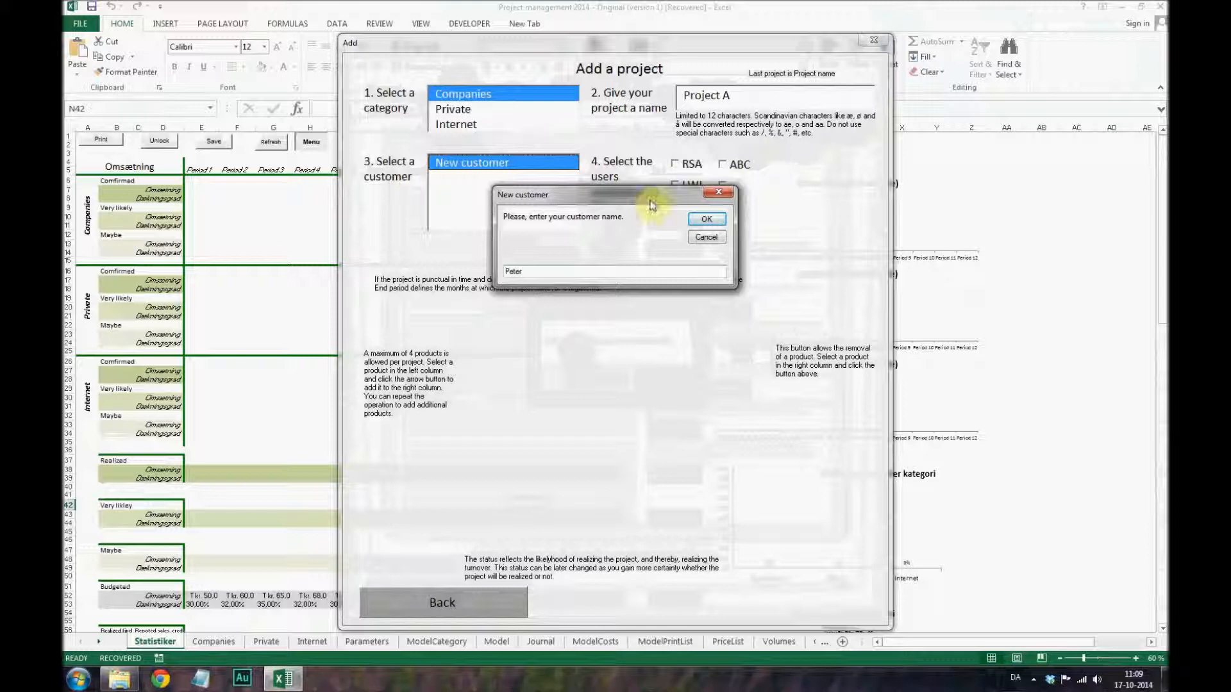
click(706, 219)
click(499, 179)
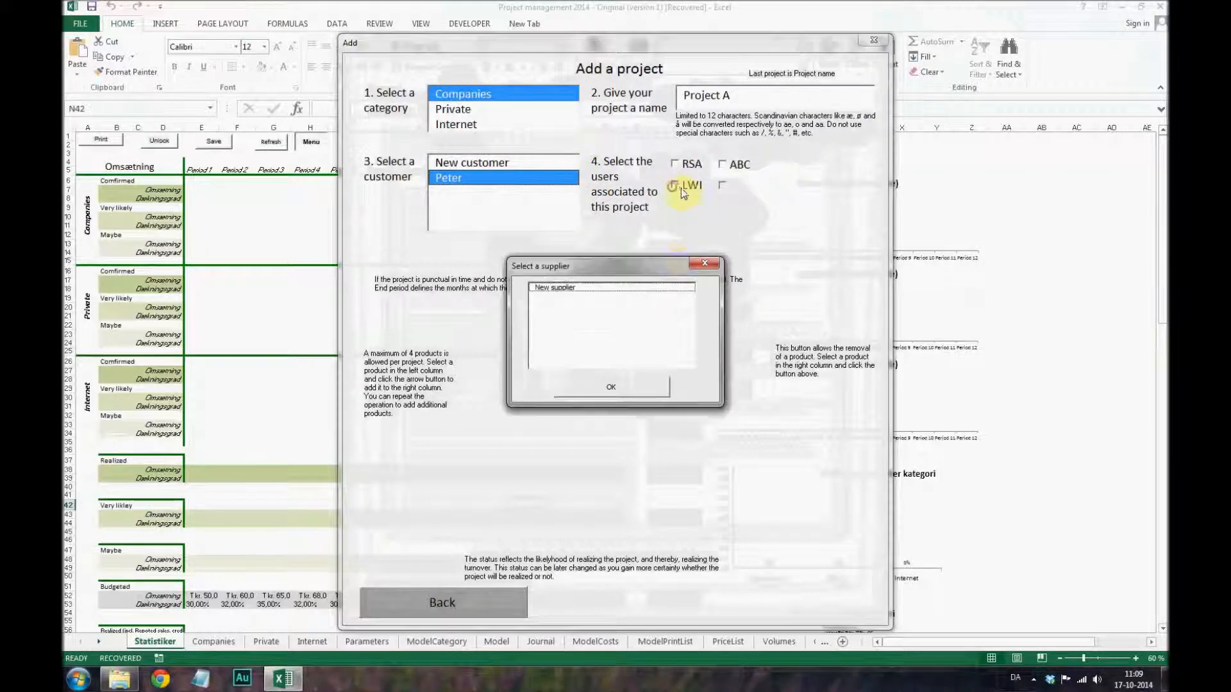
- Add a new supplier named Vaccum Inc. for the project
click(606, 287)
click(591, 388)
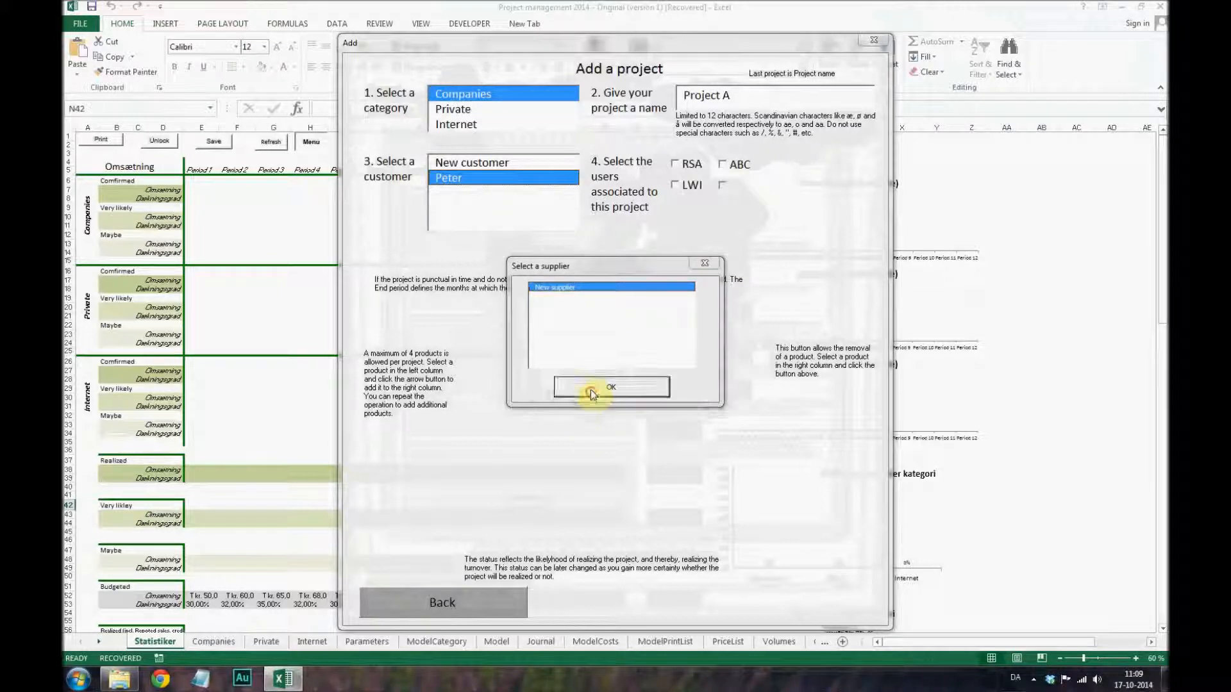
click(598, 379)
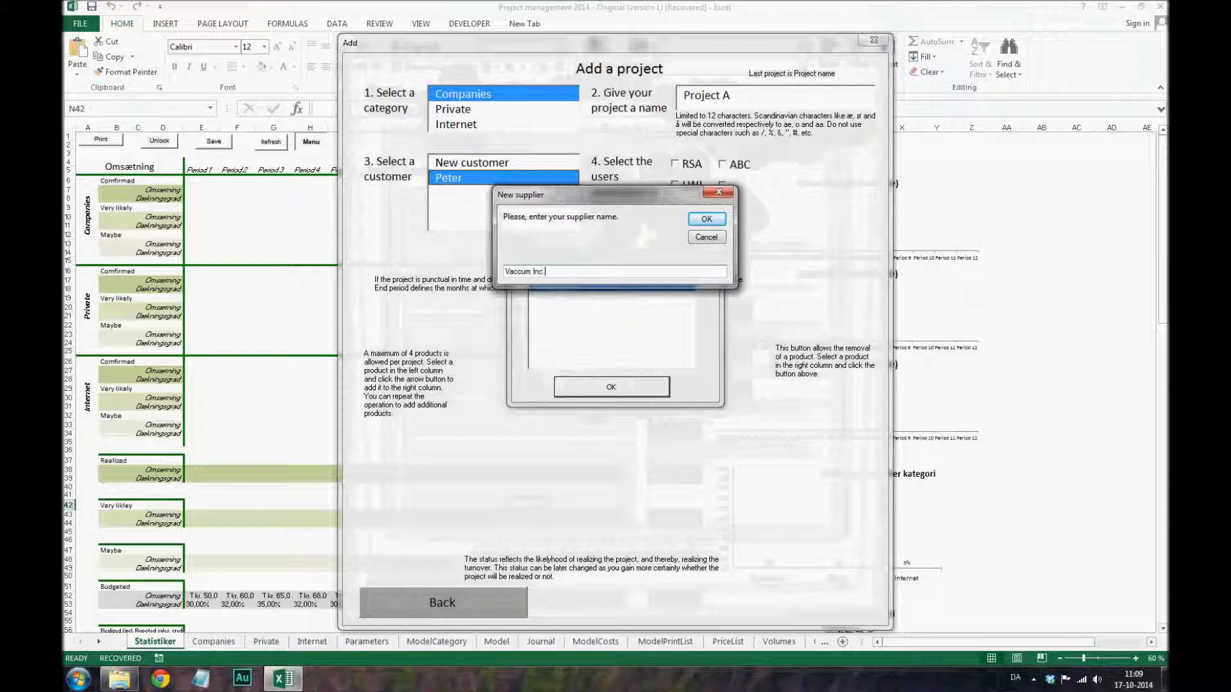
click(700, 224)
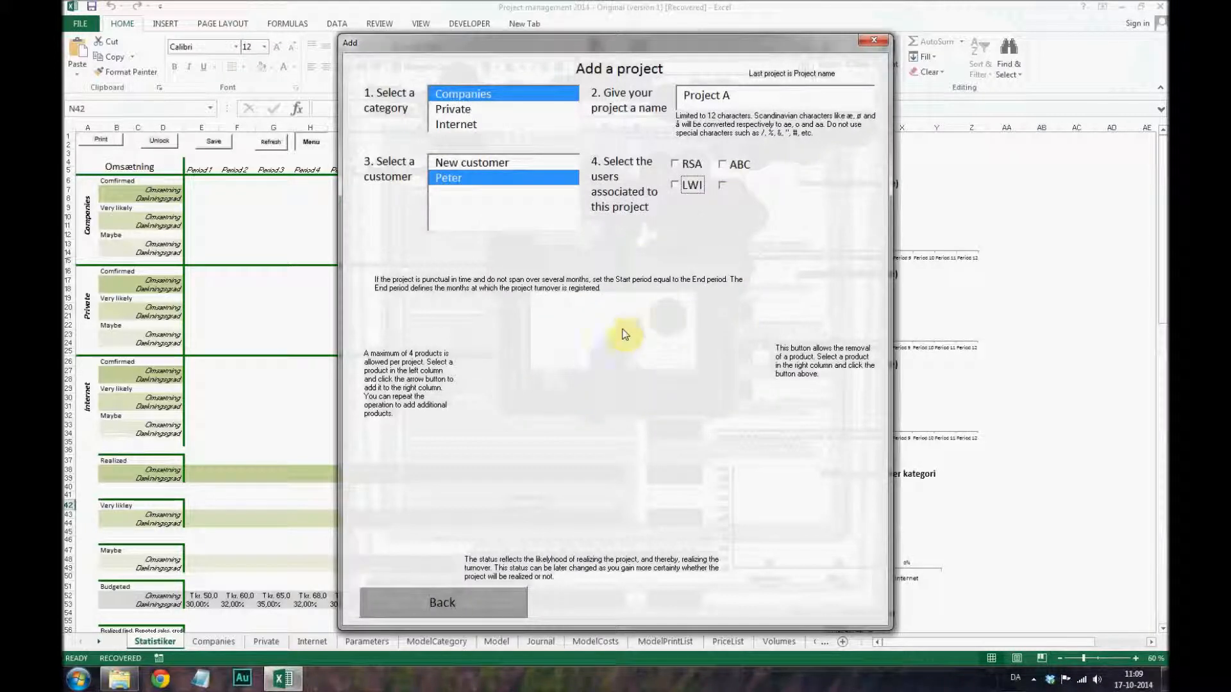
- Associate users RSA and LWI with the project, and set its start and end periods to 1
click(673, 186)
click(675, 164)
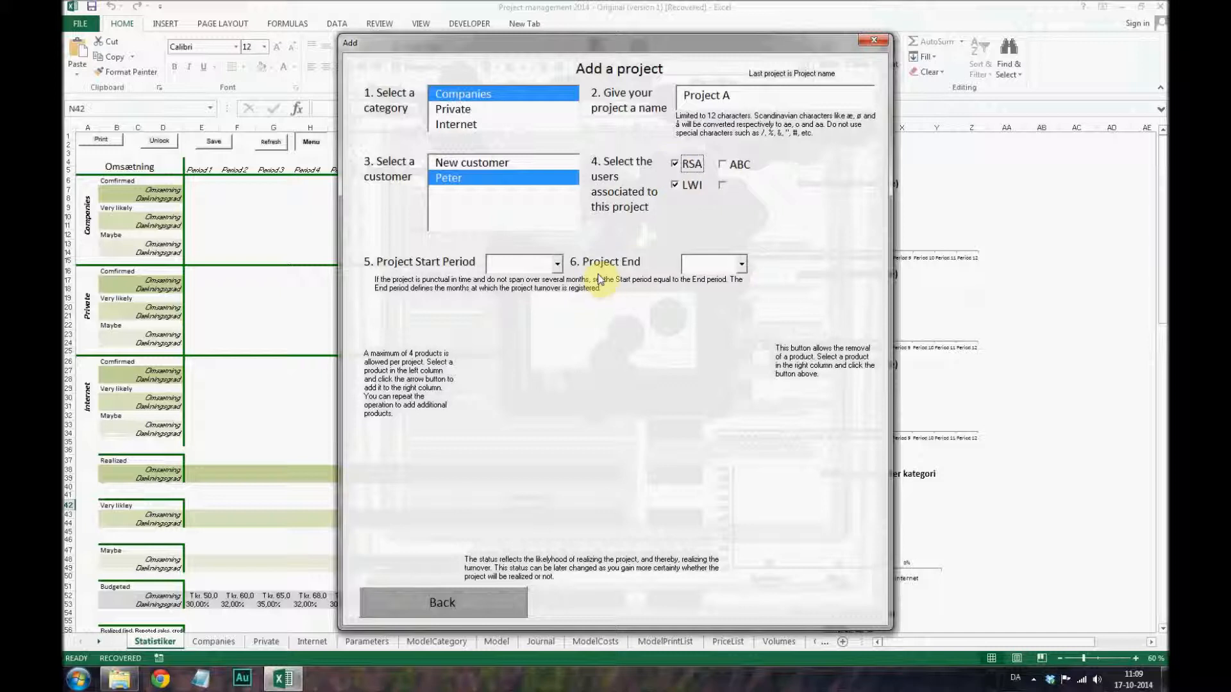
click(557, 263)
click(539, 280)
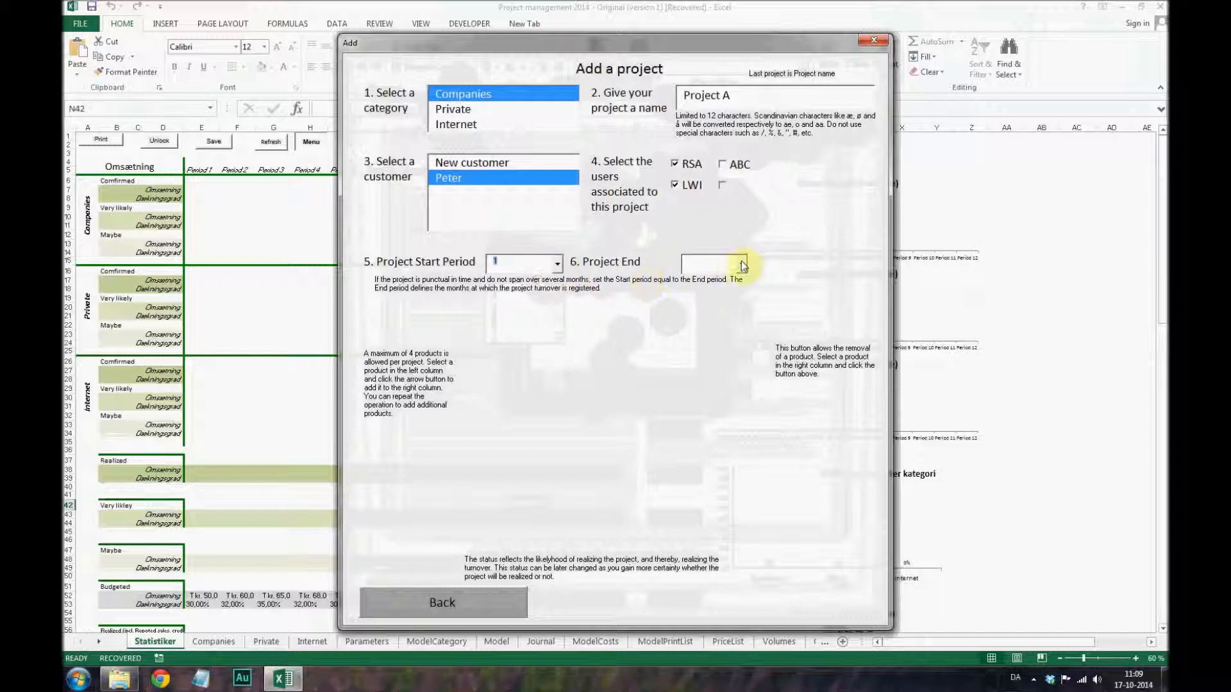
click(742, 264)
click(705, 281)
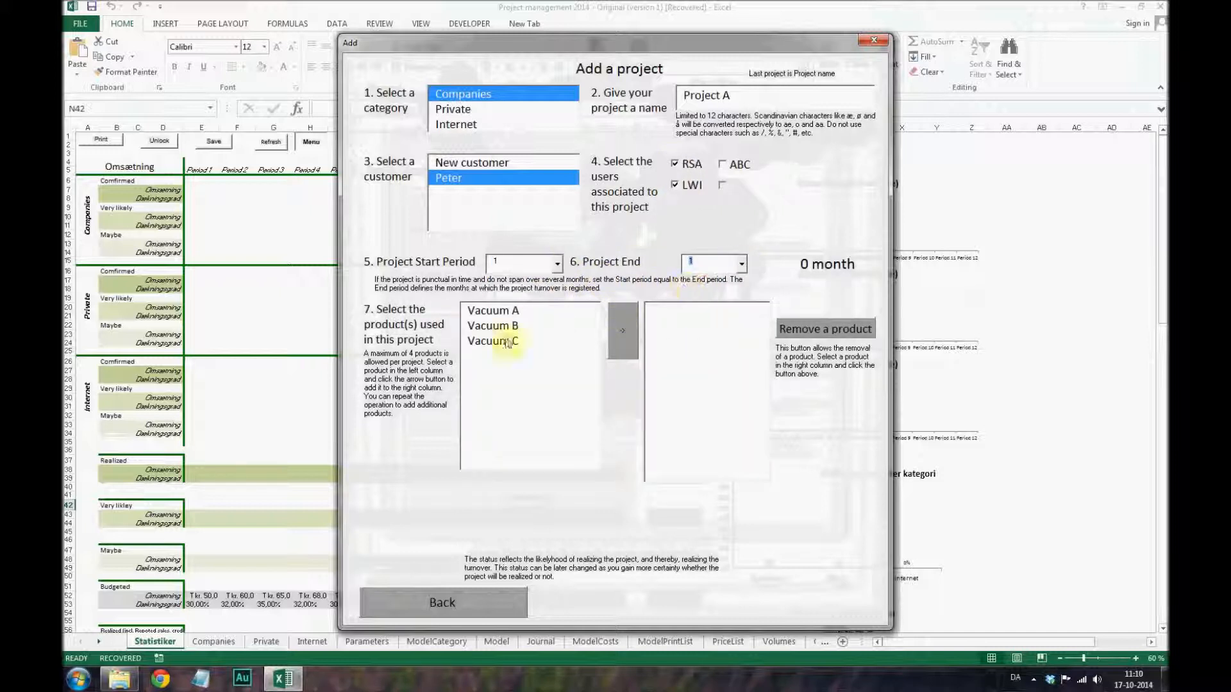
- Try ending the project in period 2, and return the end to period 1
click(557, 263)
click(538, 281)
click(741, 264)
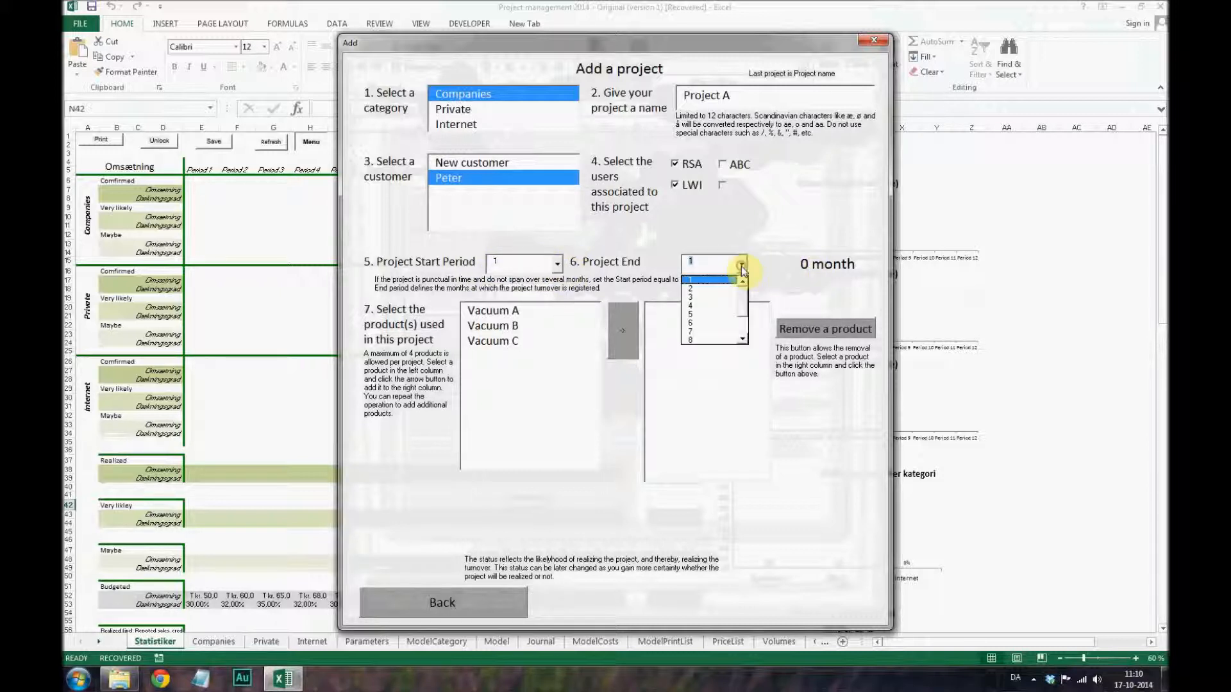
click(705, 289)
click(742, 264)
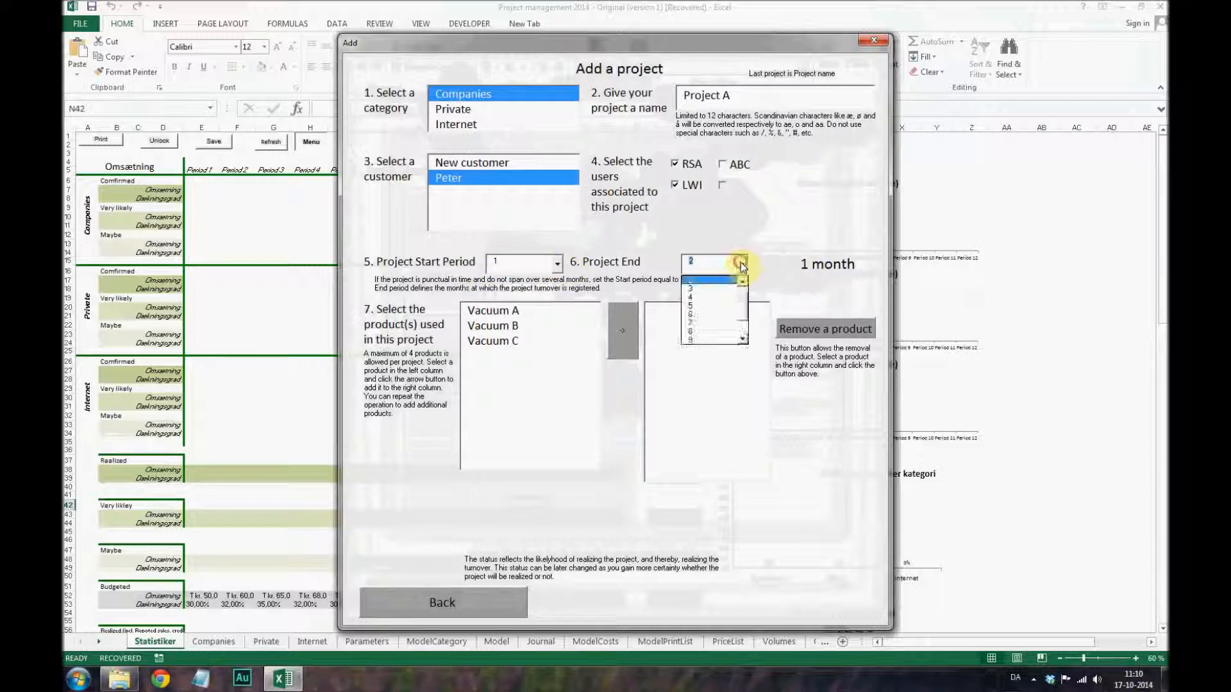
click(742, 282)
click(727, 281)
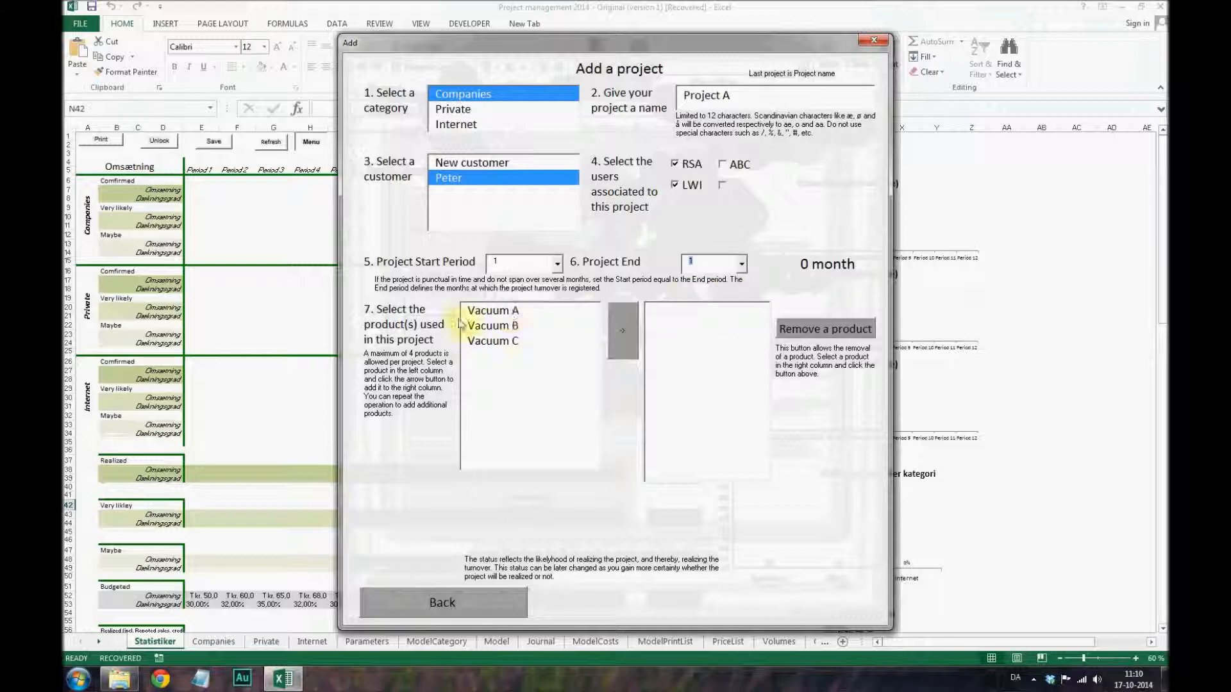
- Add Vacuum A to the project's products and open the calculation of the expected turnover
click(487, 311)
click(622, 333)
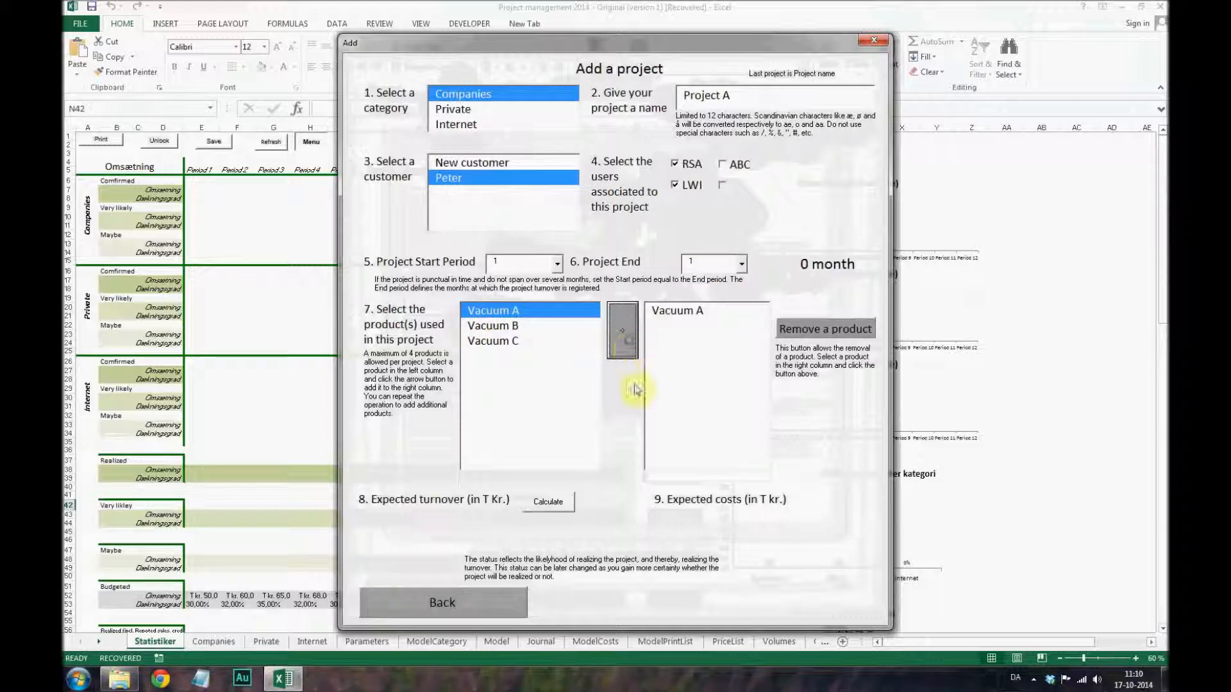
click(552, 503)
- Fill in Vacuum A's purchase cost with the wizard, using Vacuum A as item 1 with a quantity of 12
click(337, 150)
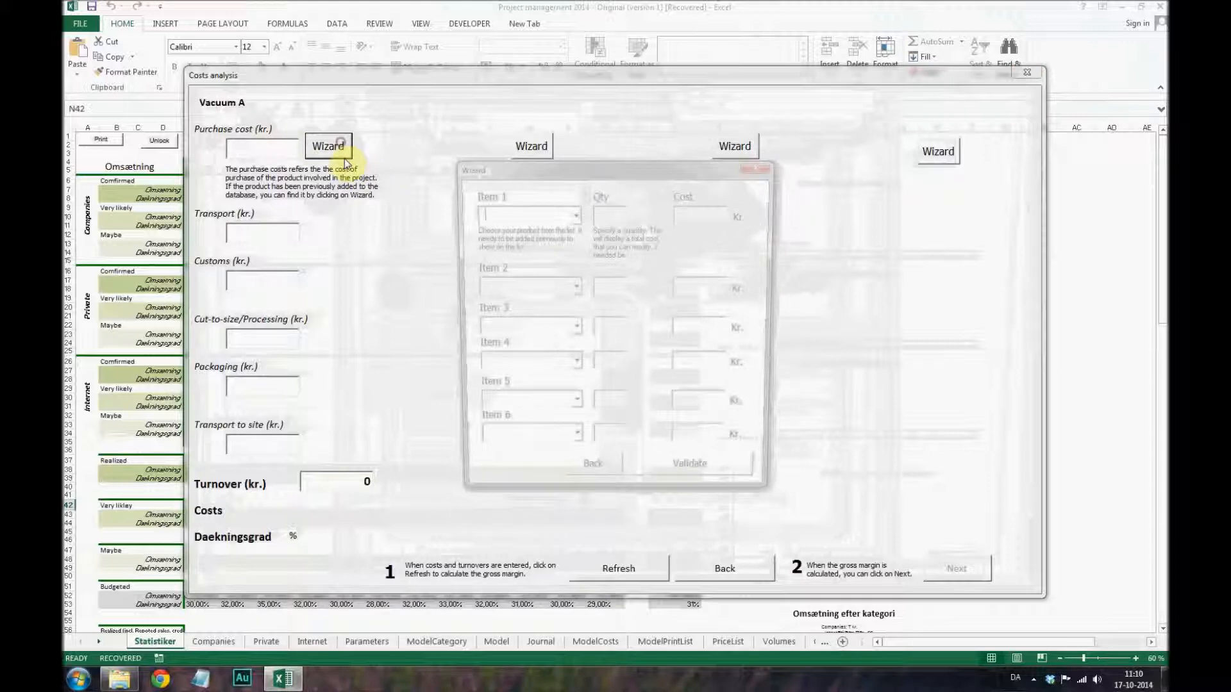
click(575, 214)
click(553, 232)
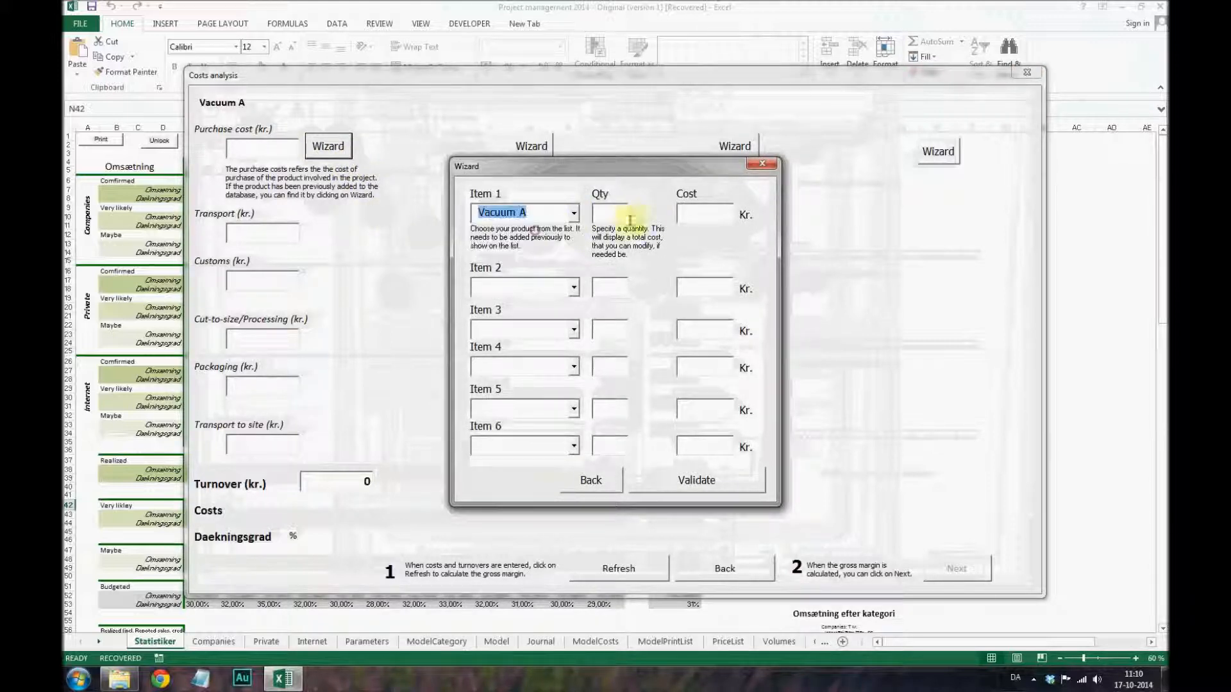
click(612, 213)
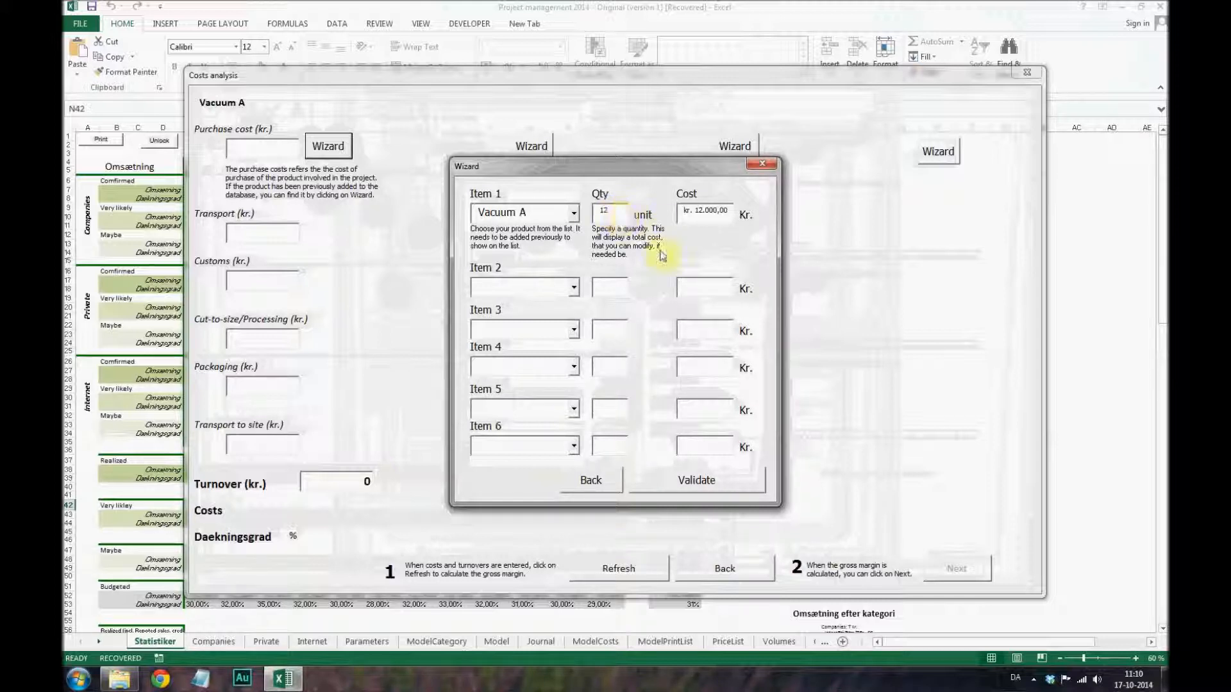
click(698, 481)
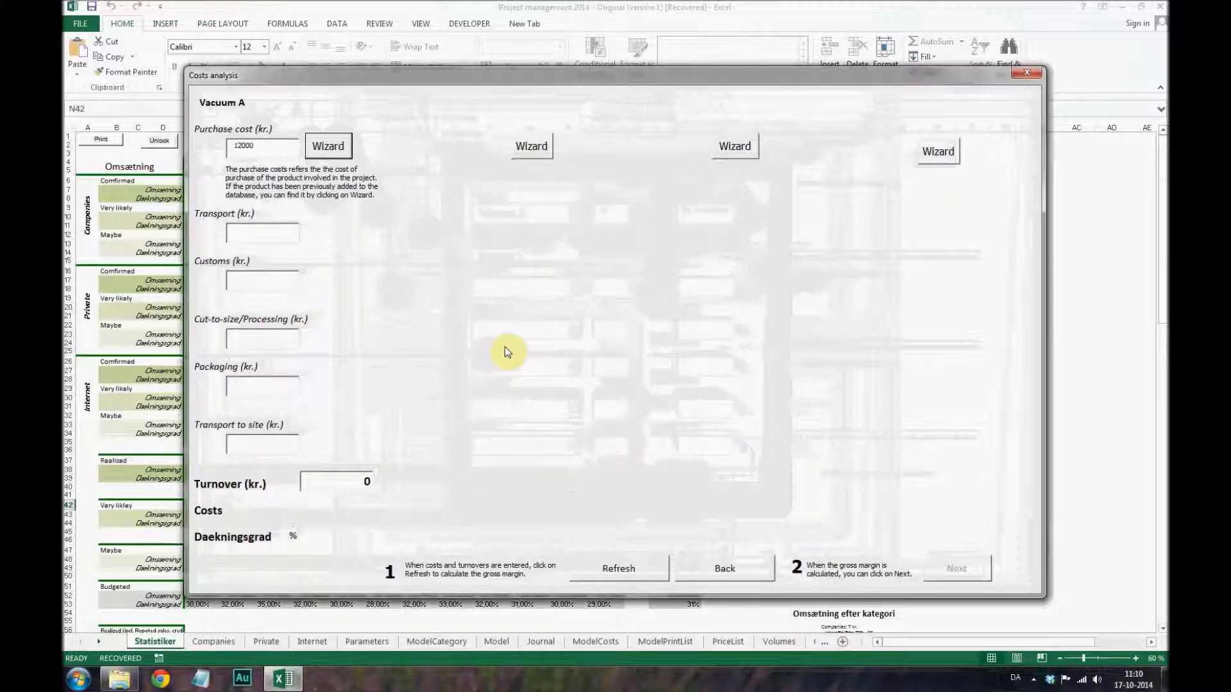
- Enter the project's additional costs: transport 1000 kr., packaging 500 kr. and transport to site 200 kr
click(264, 233)
text(1000)
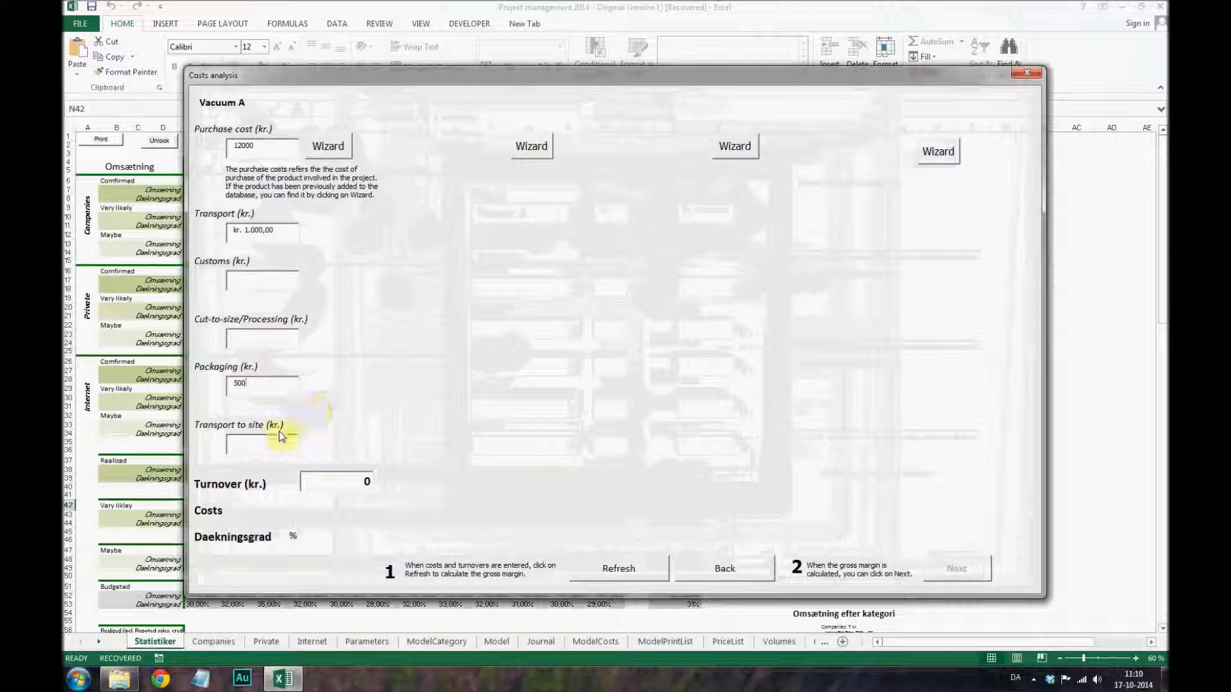
text(200)
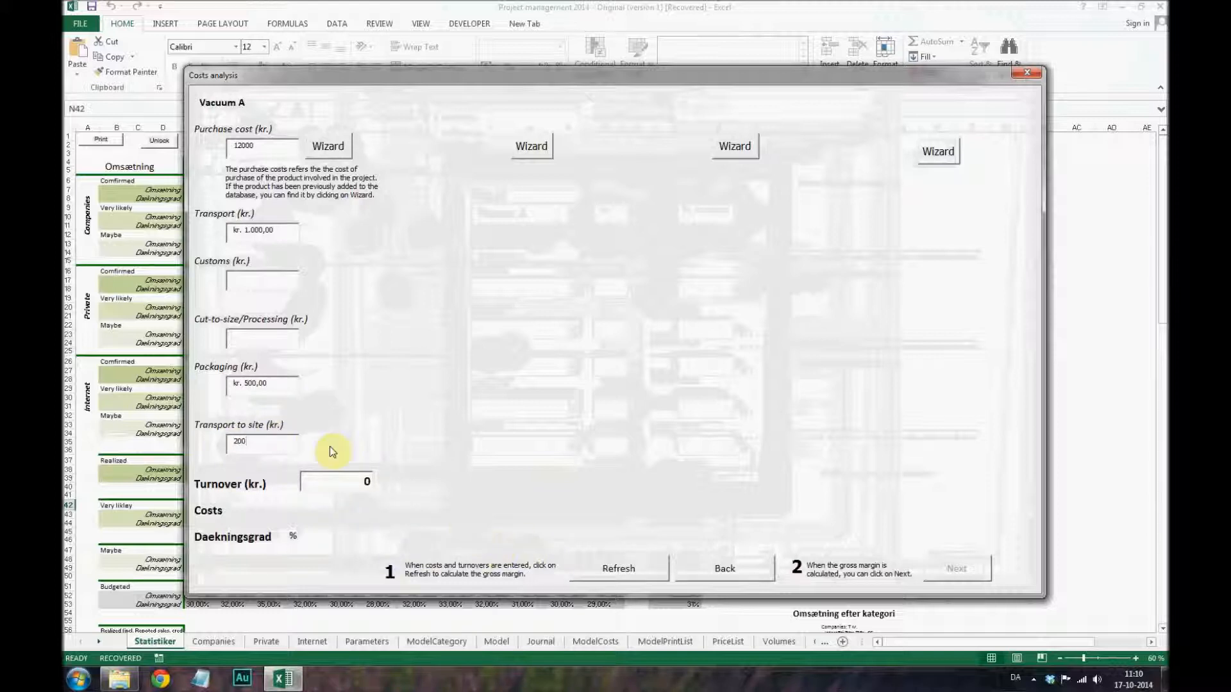
- Set the turnover to 18000 kr., calculate the gross margin and proceed from the costs analysis
click(331, 481)
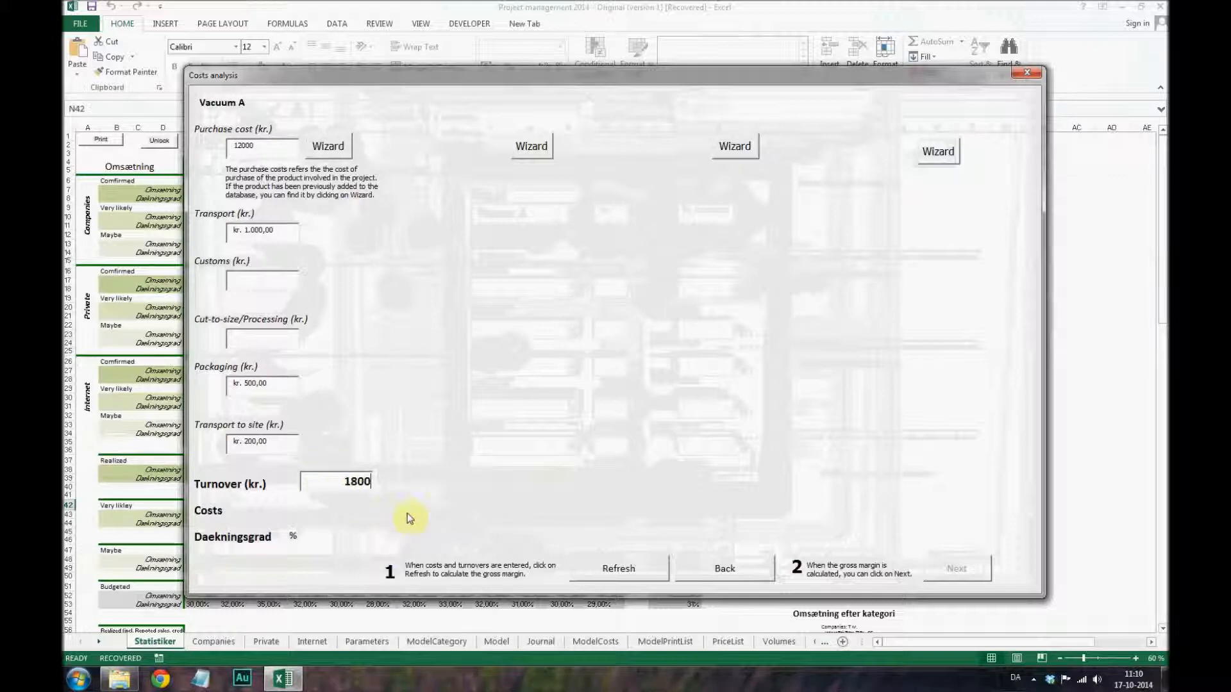
click(584, 577)
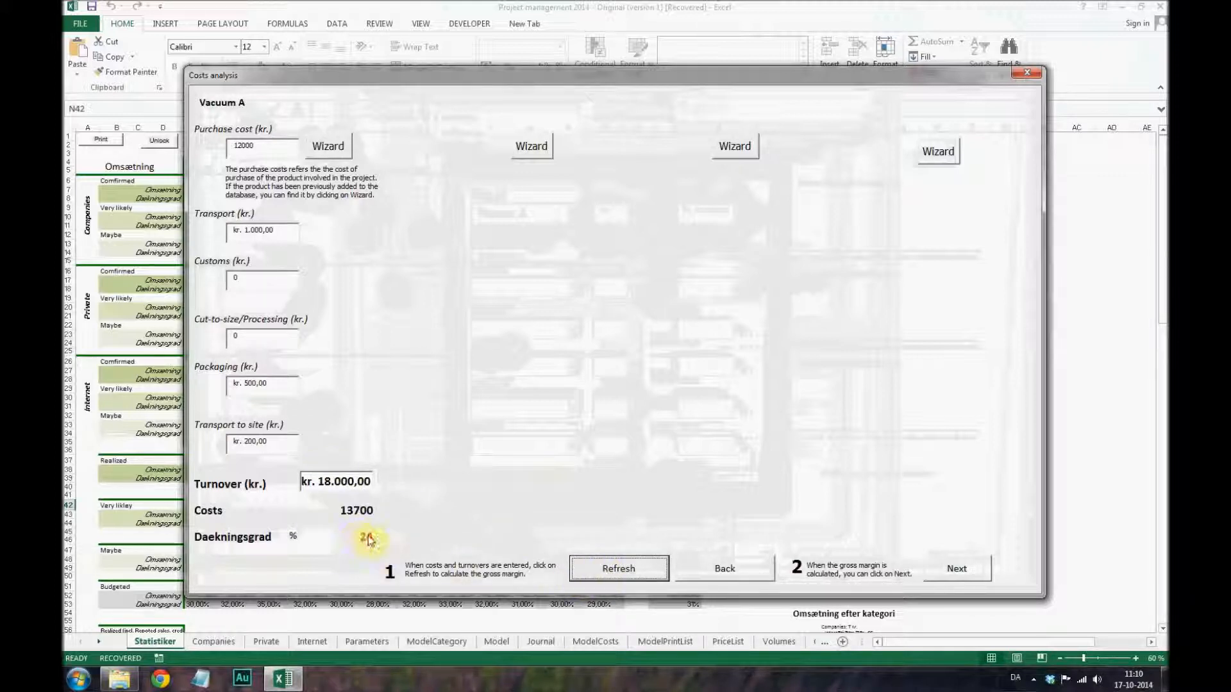
click(955, 568)
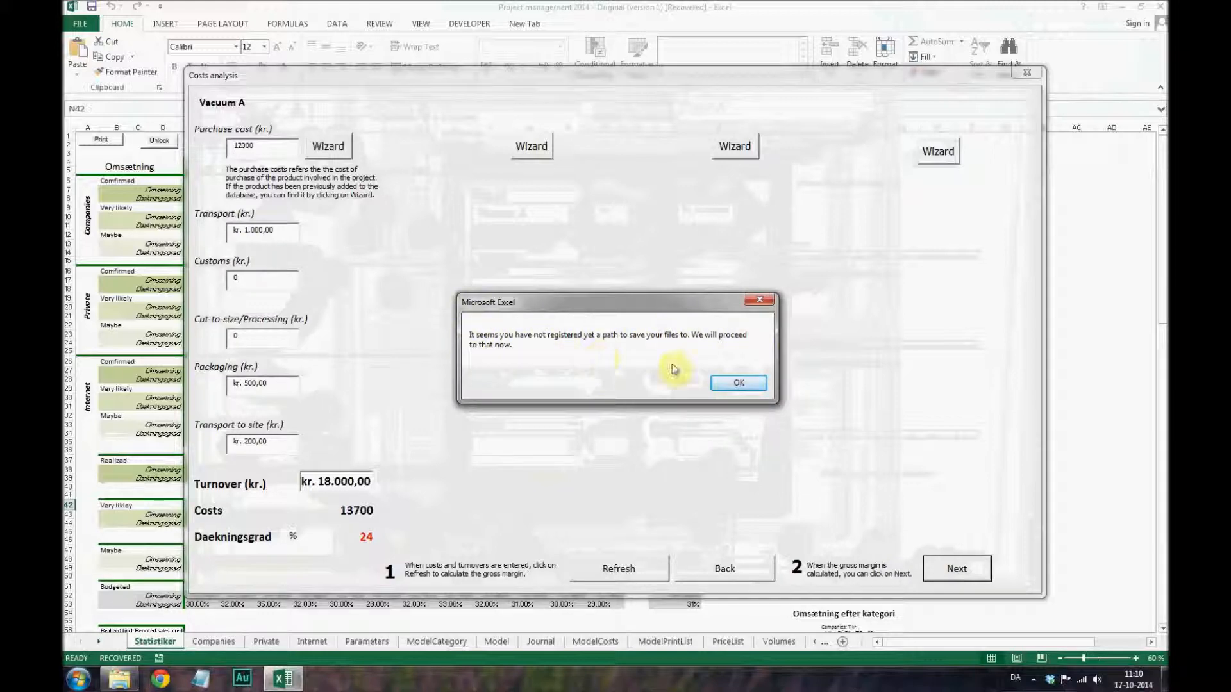
- Register the Calculations folder inside Dropbox's Project Management folder as the location for saving calculation files
click(725, 383)
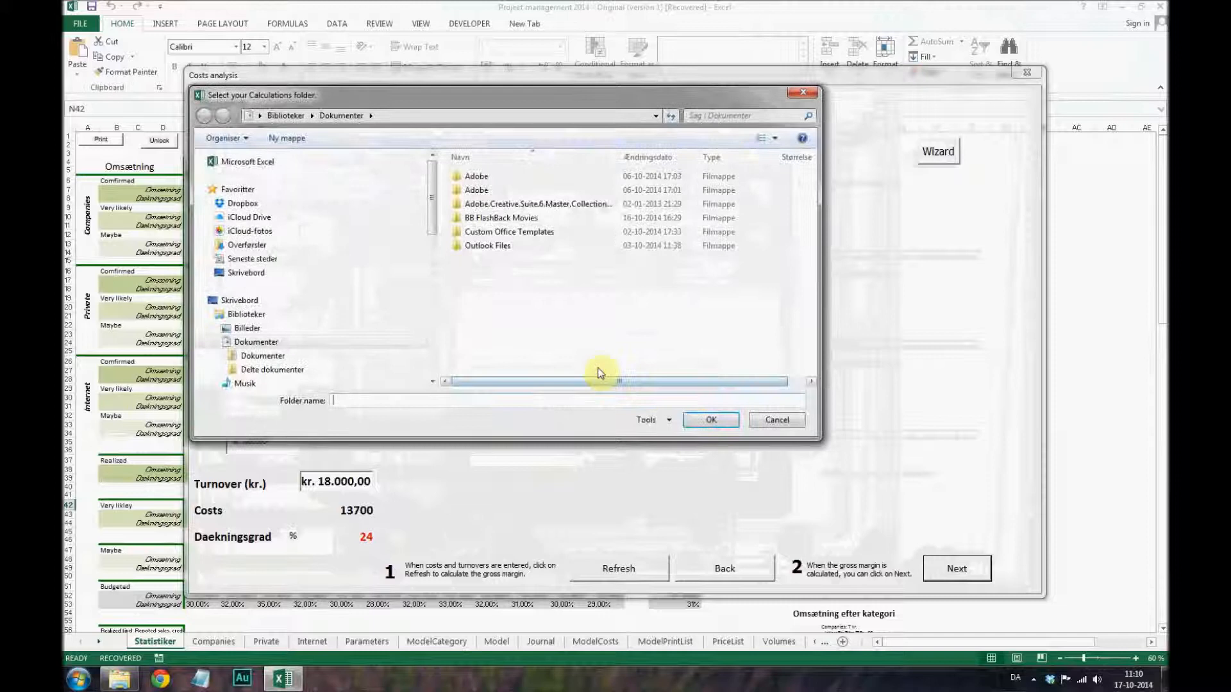
click(237, 217)
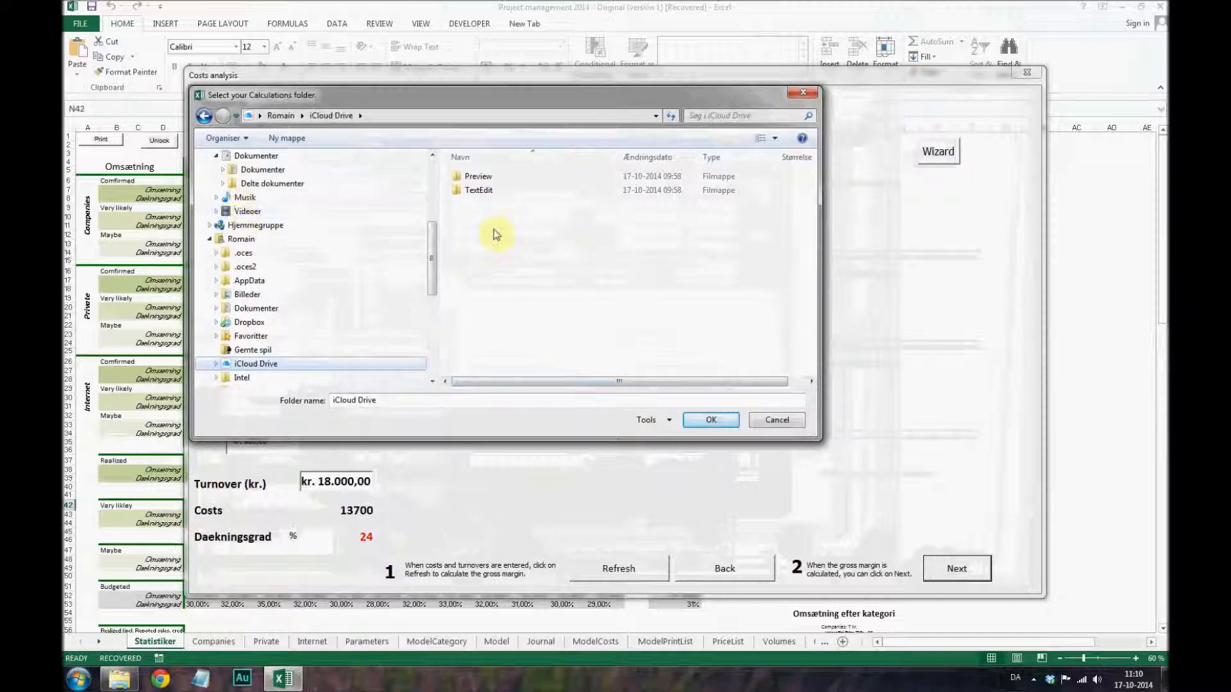
scroll(431, 234, up, 5)
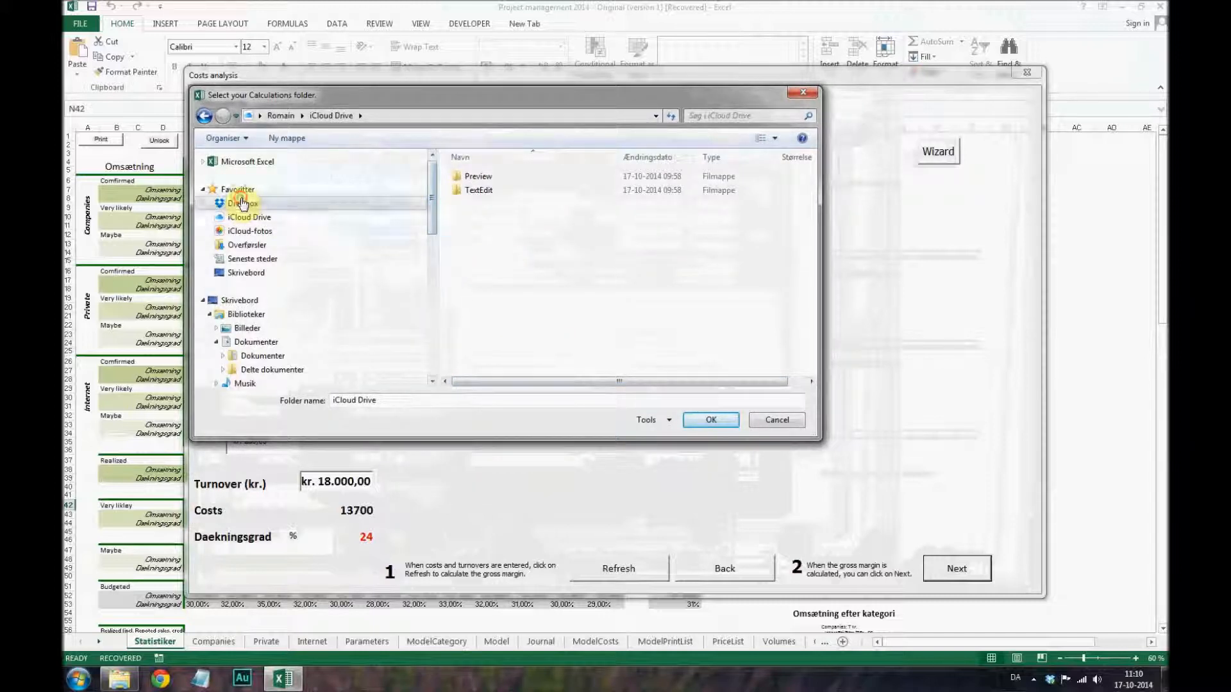
click(241, 203)
double_click(471, 204)
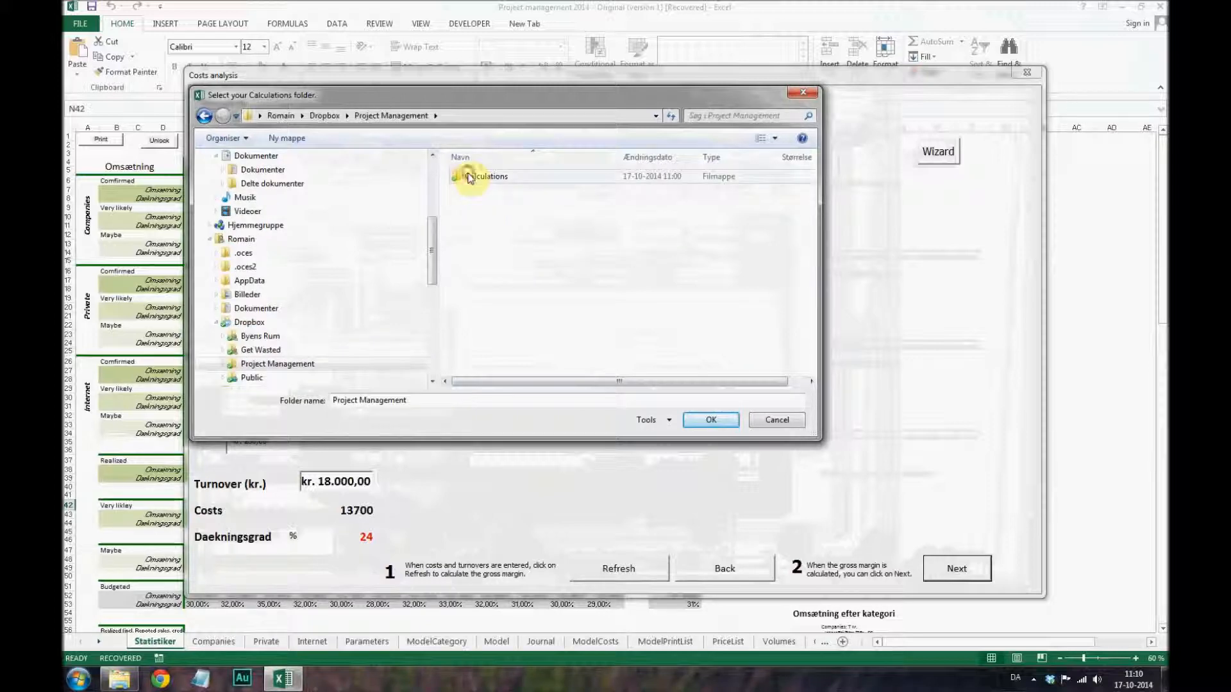
click(474, 176)
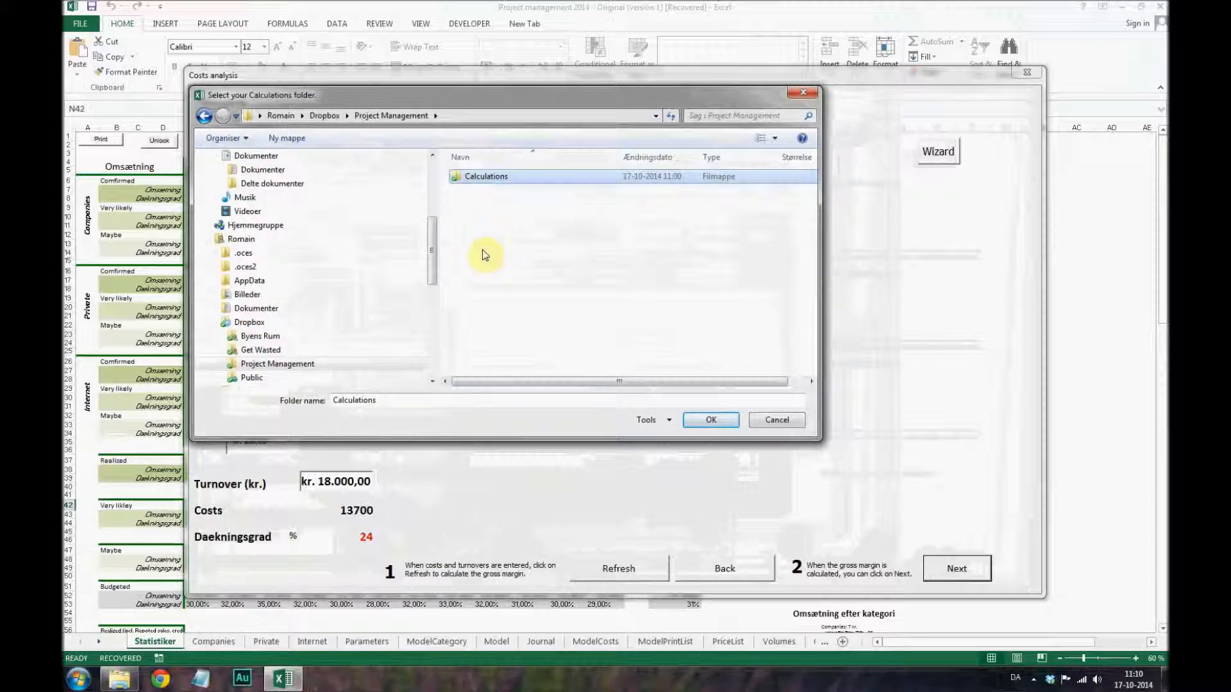
click(688, 419)
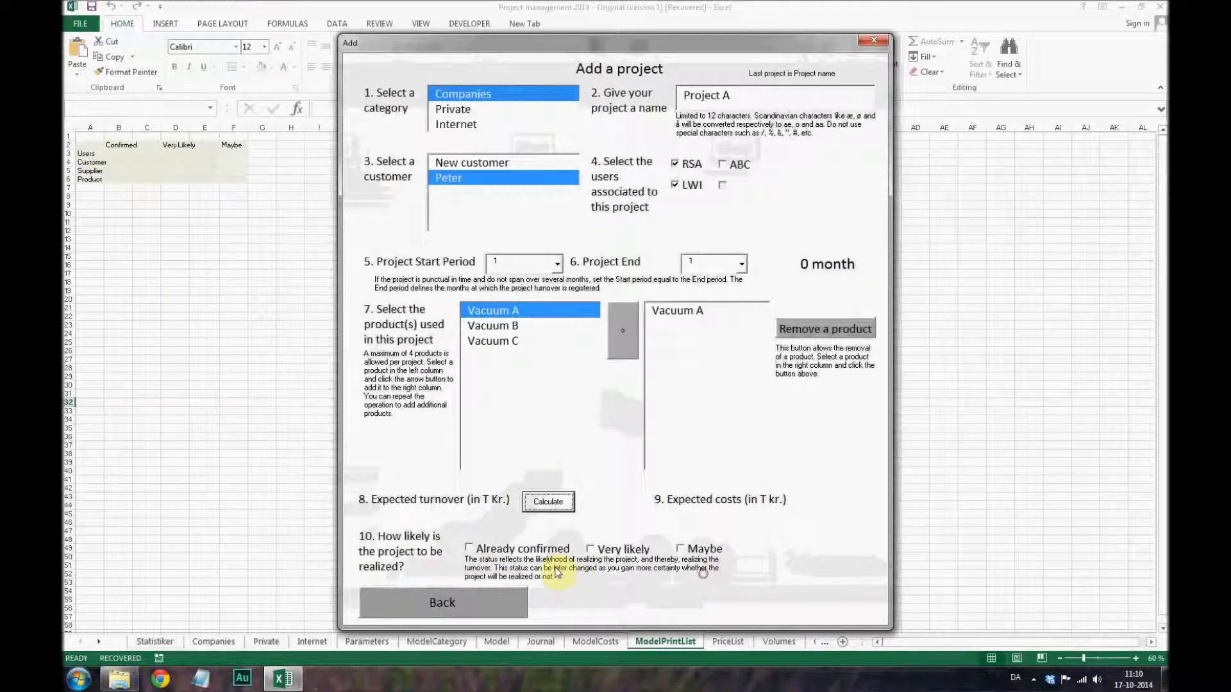
- Mark Project A as already confirmed, create the project and return to the statistics sheet
click(478, 549)
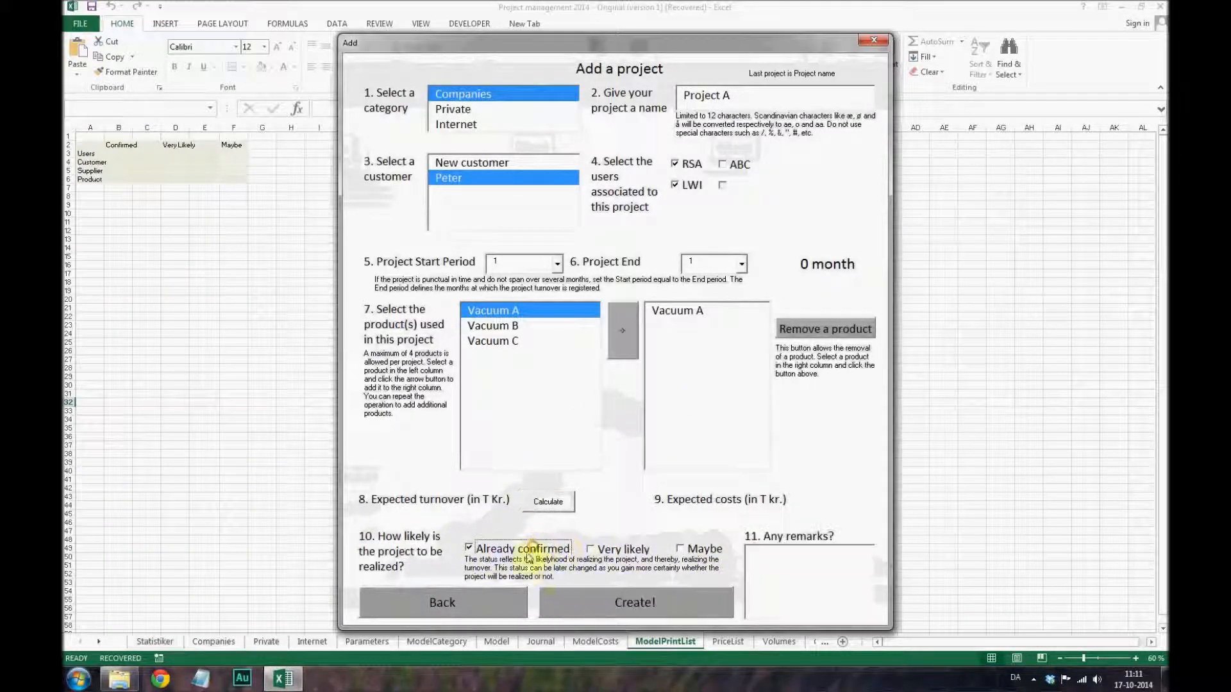
click(611, 606)
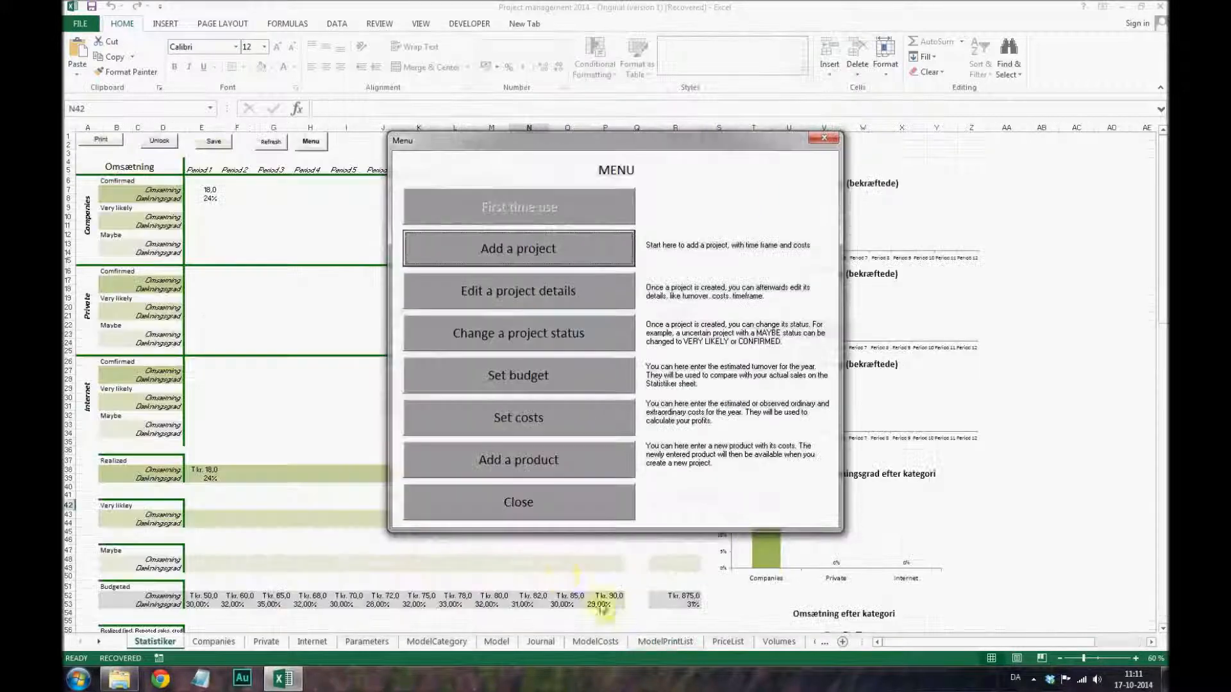
click(520, 502)
click(419, 425)
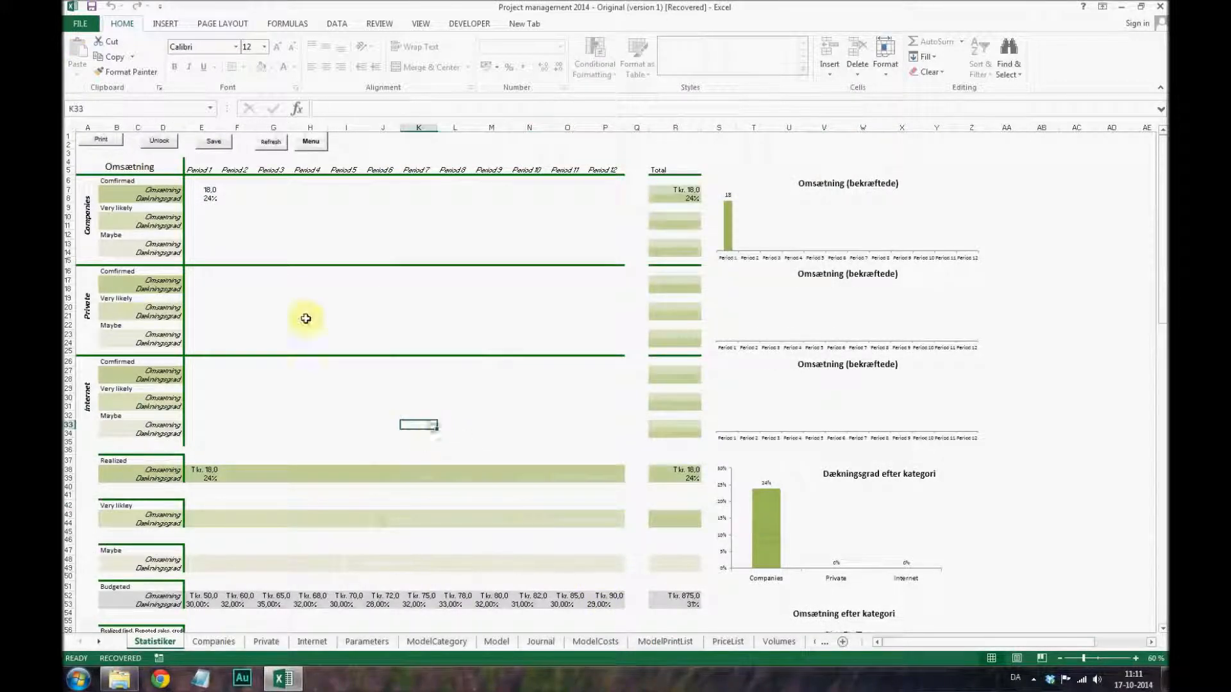
- Examine the confirmed Companies turnover and margin for Period 1, and the realized, budgeted, cost and net result rows below
click(213, 191)
click(211, 198)
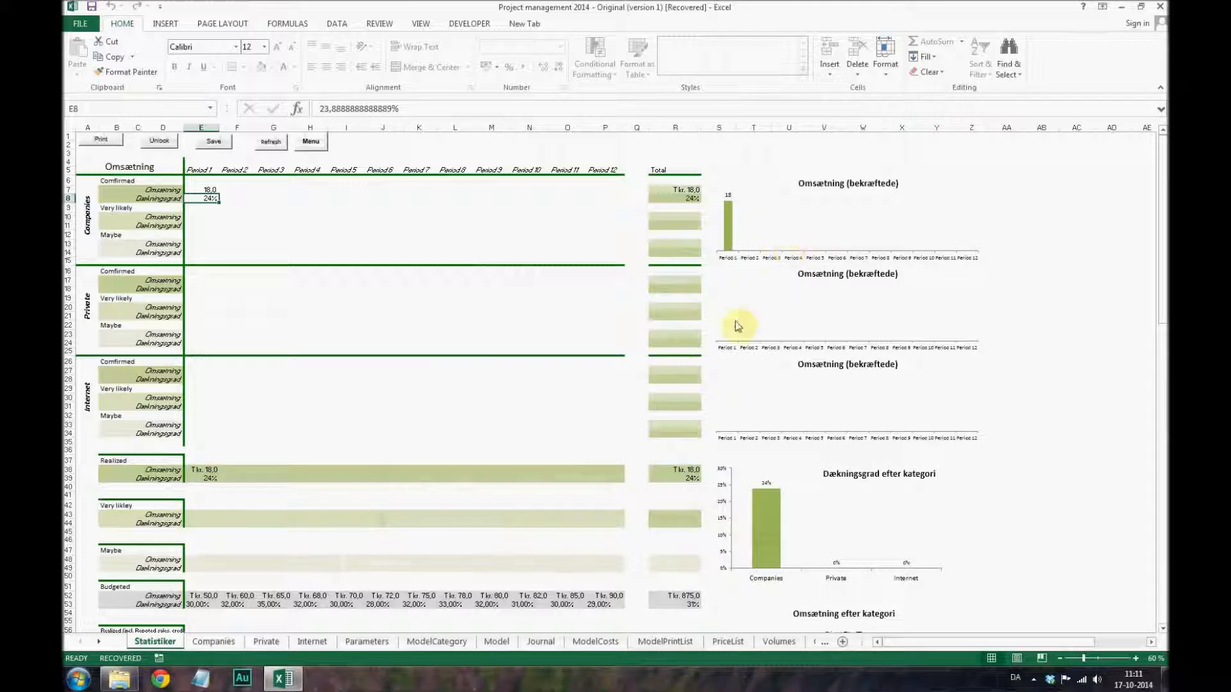
scroll(618, 506, down, 3)
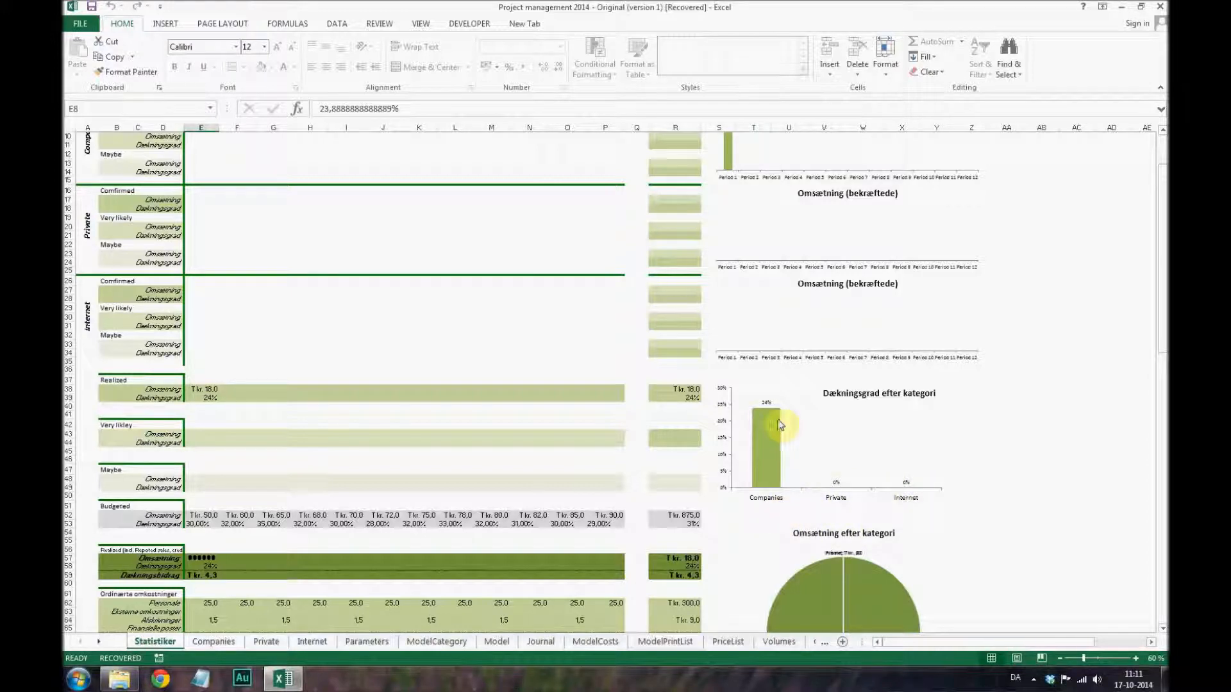
scroll(441, 424, down, 4)
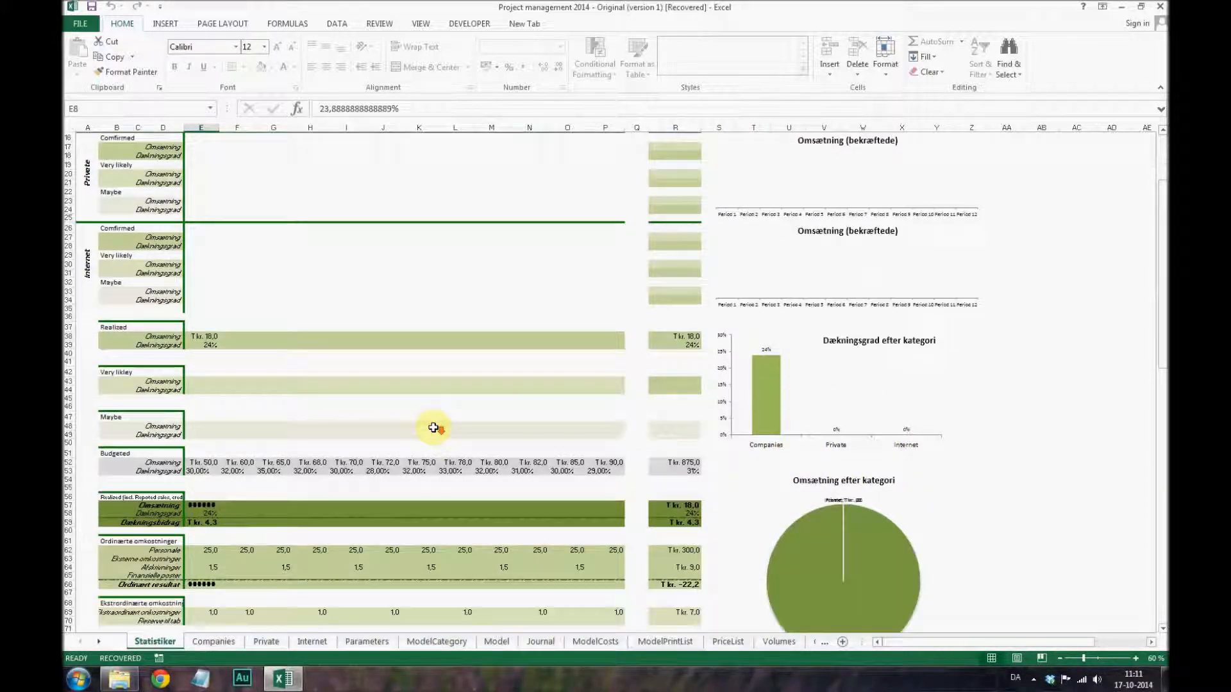
scroll(433, 427, down, 2)
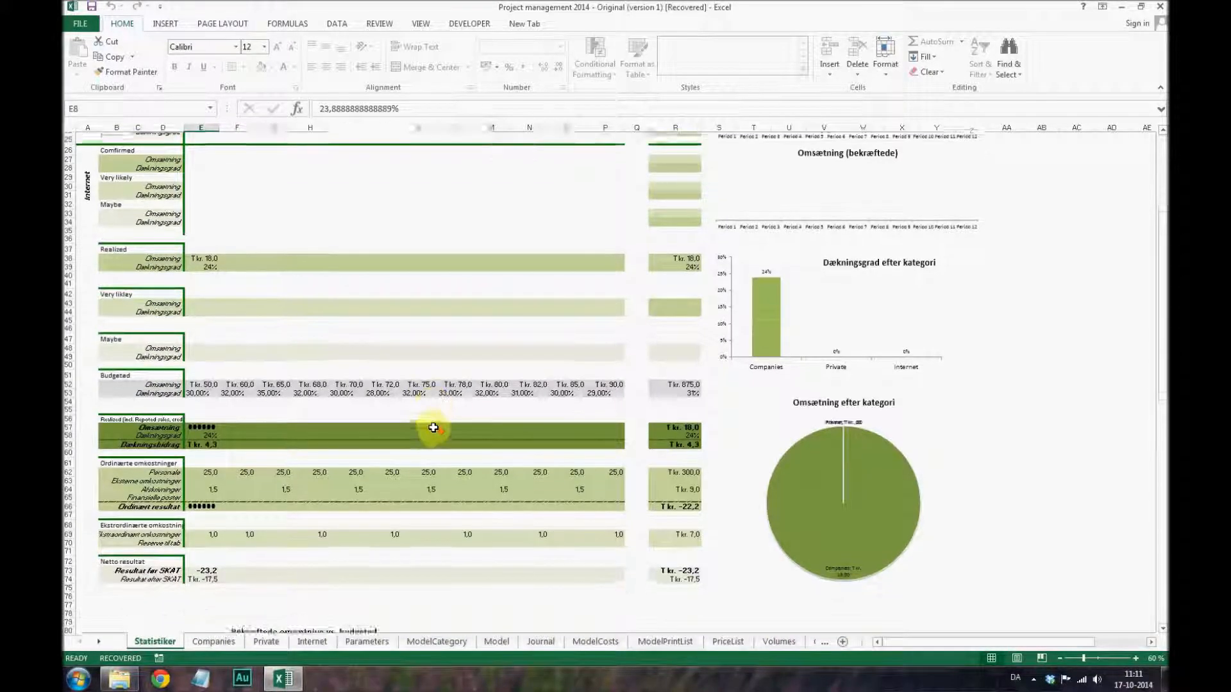
click(1135, 658)
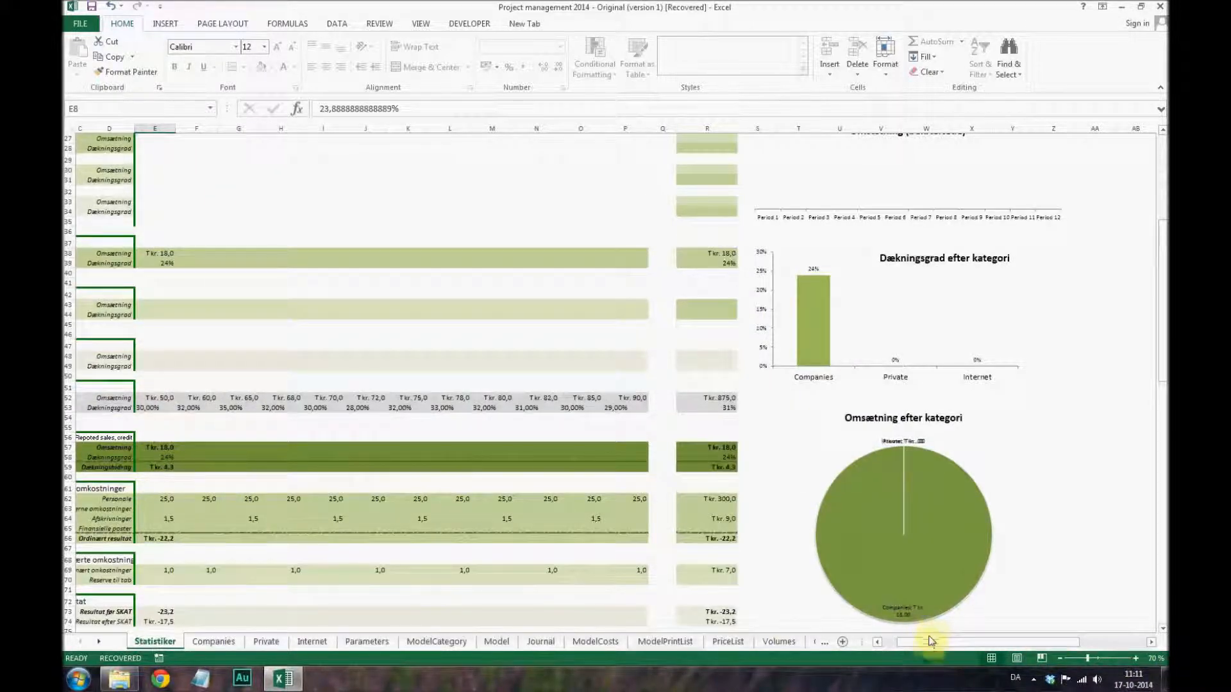
drag(931, 641, 907, 640)
scroll(480, 454, down, 3)
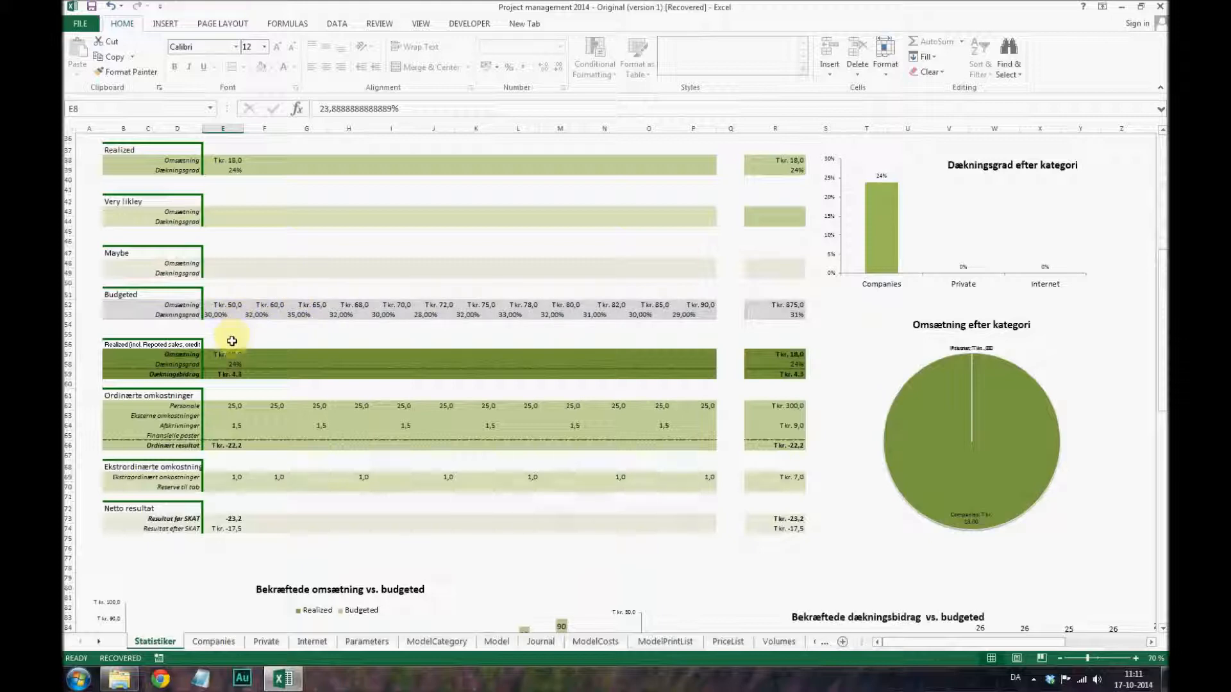
- Examine the charts comparing realized and budgeted turnover and contribution, the cumulative turnover, and the turnover by customer
scroll(239, 354, down, 8)
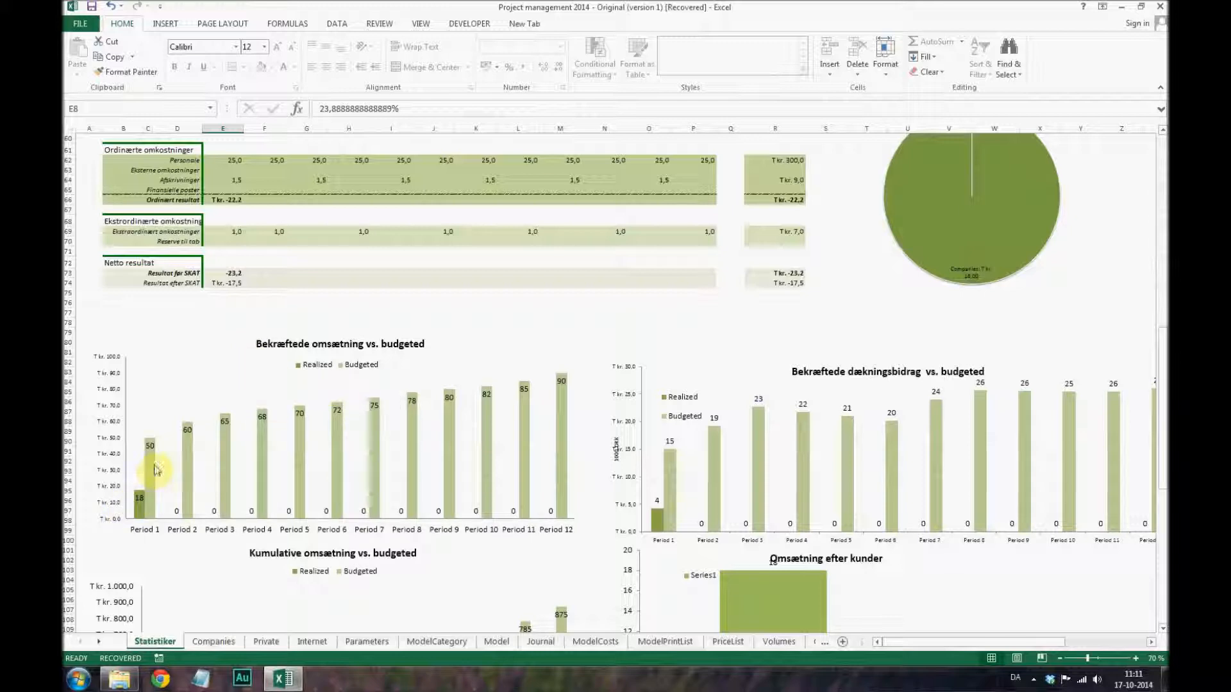
scroll(165, 467, down, 2)
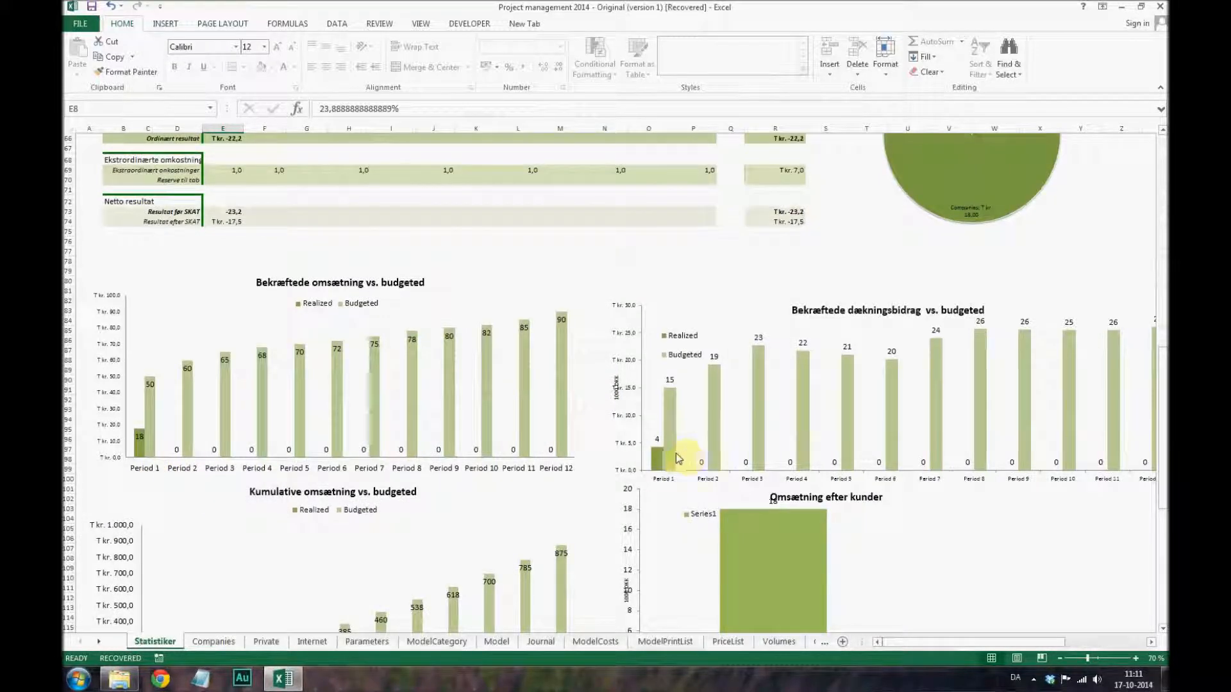
scroll(332, 511, down, 5)
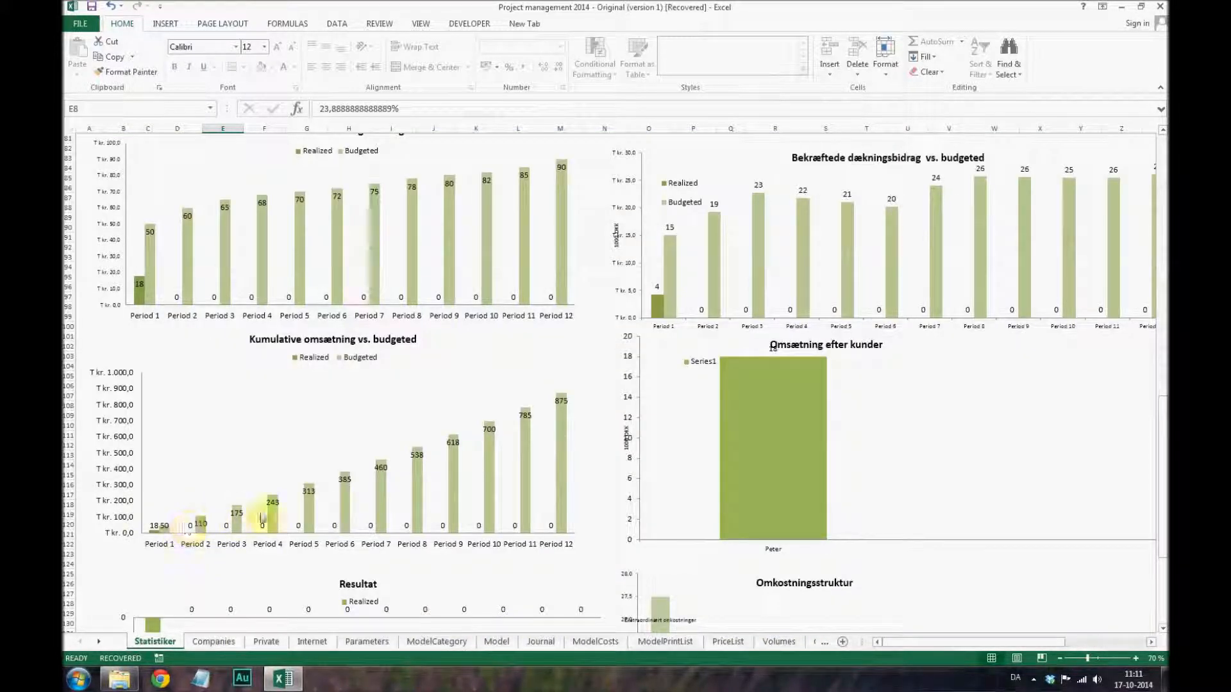
mouse_move(737, 423)
scroll(738, 423, down, 3)
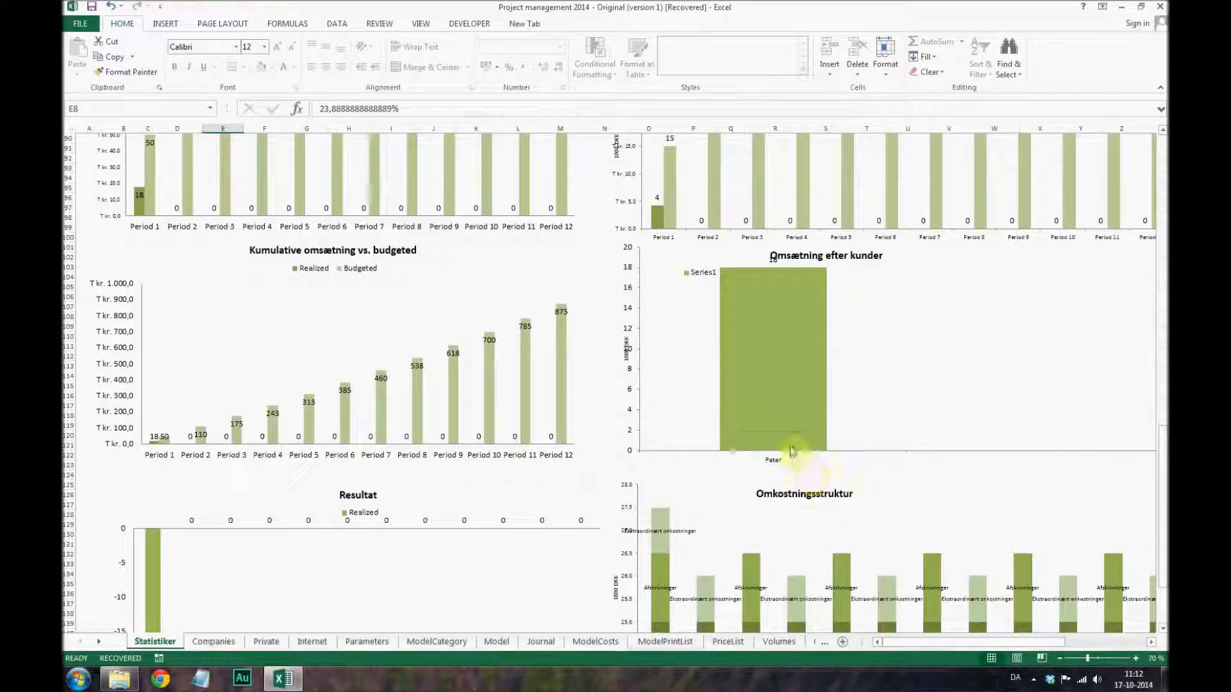
scroll(784, 430, up, 2)
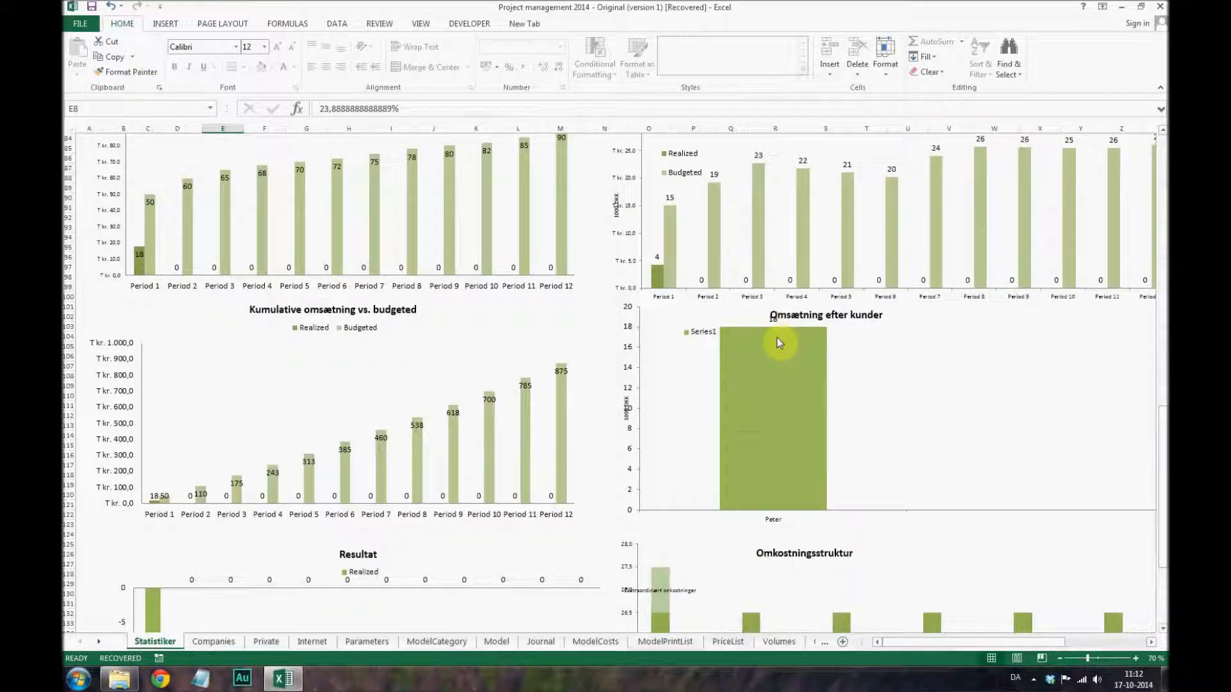
scroll(754, 432, down, 3)
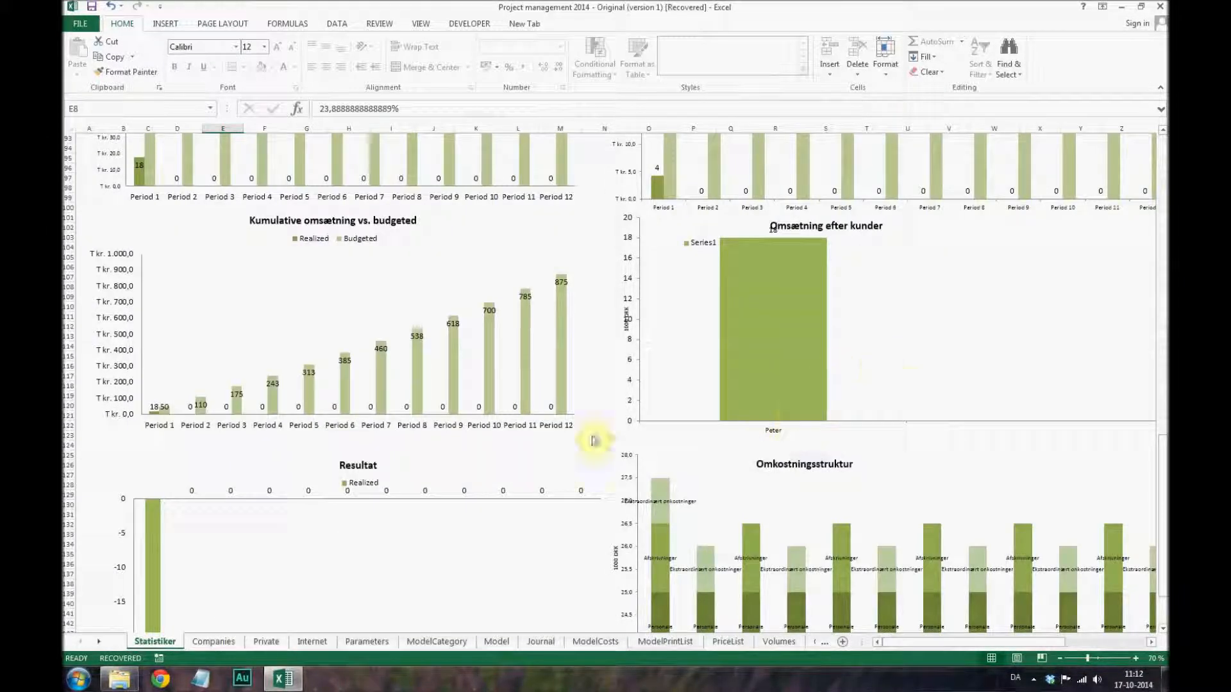
scroll(522, 445, down, 6)
- Compare the net result rows before and after tax with the Resultat chart
scroll(178, 489, up, 15)
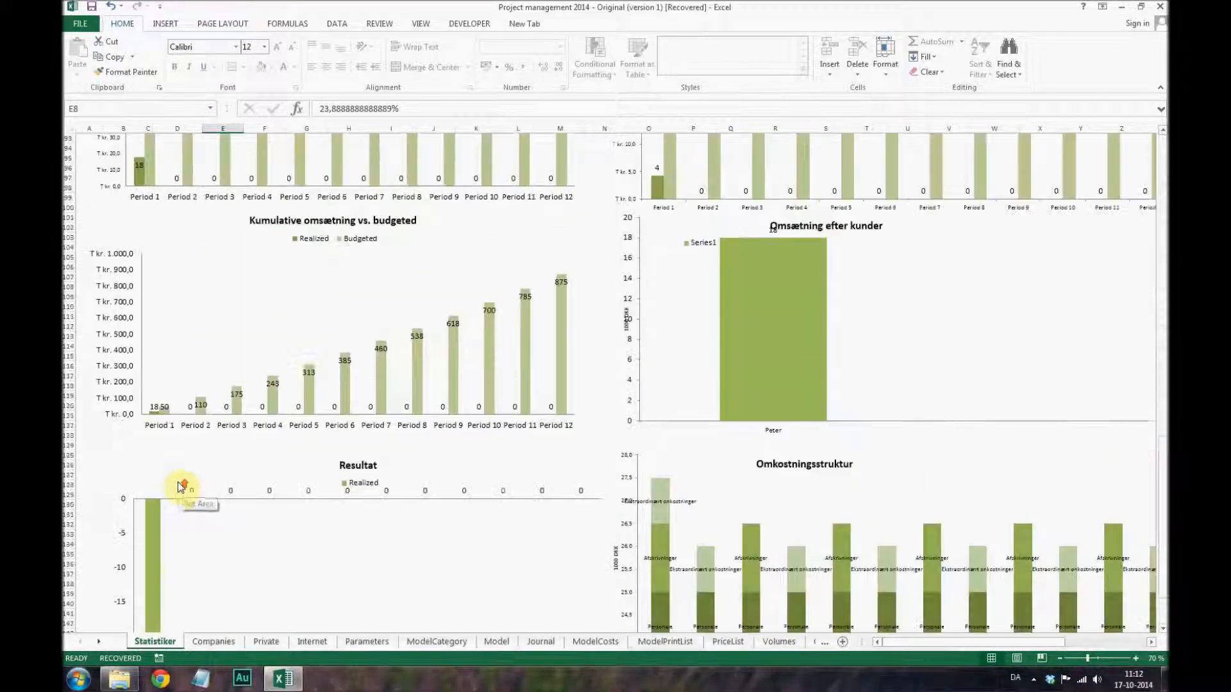
scroll(178, 489, up, 7)
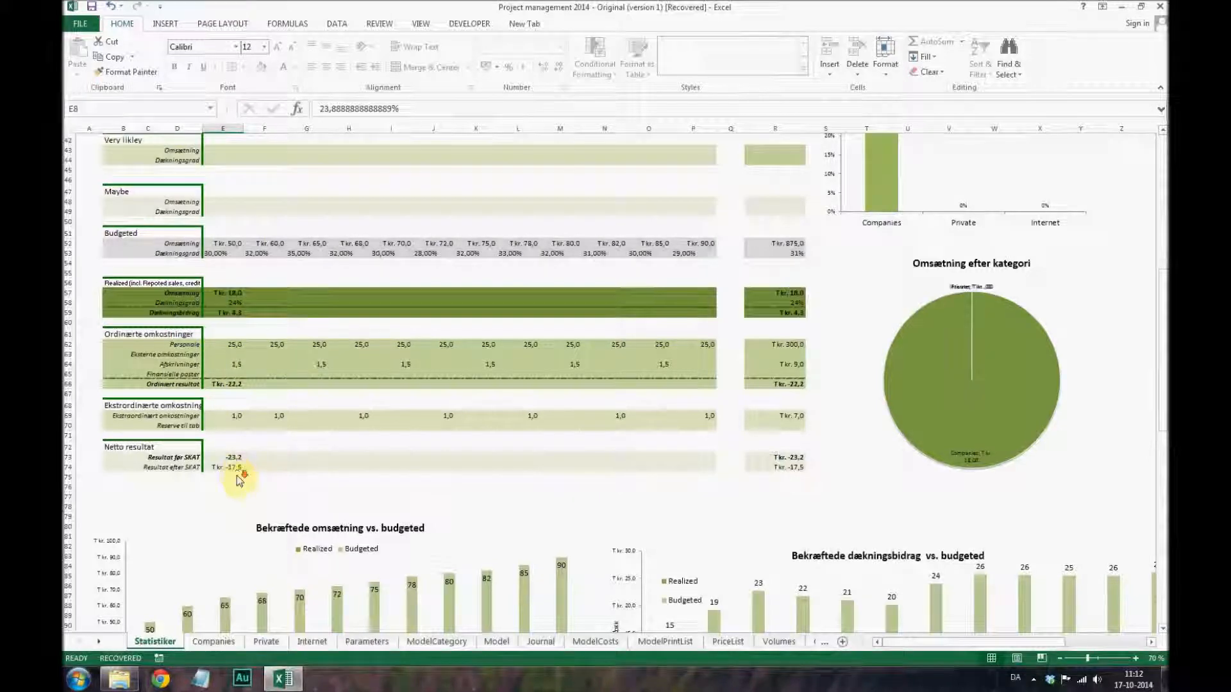
scroll(237, 475, down, 16)
scroll(241, 479, down, 4)
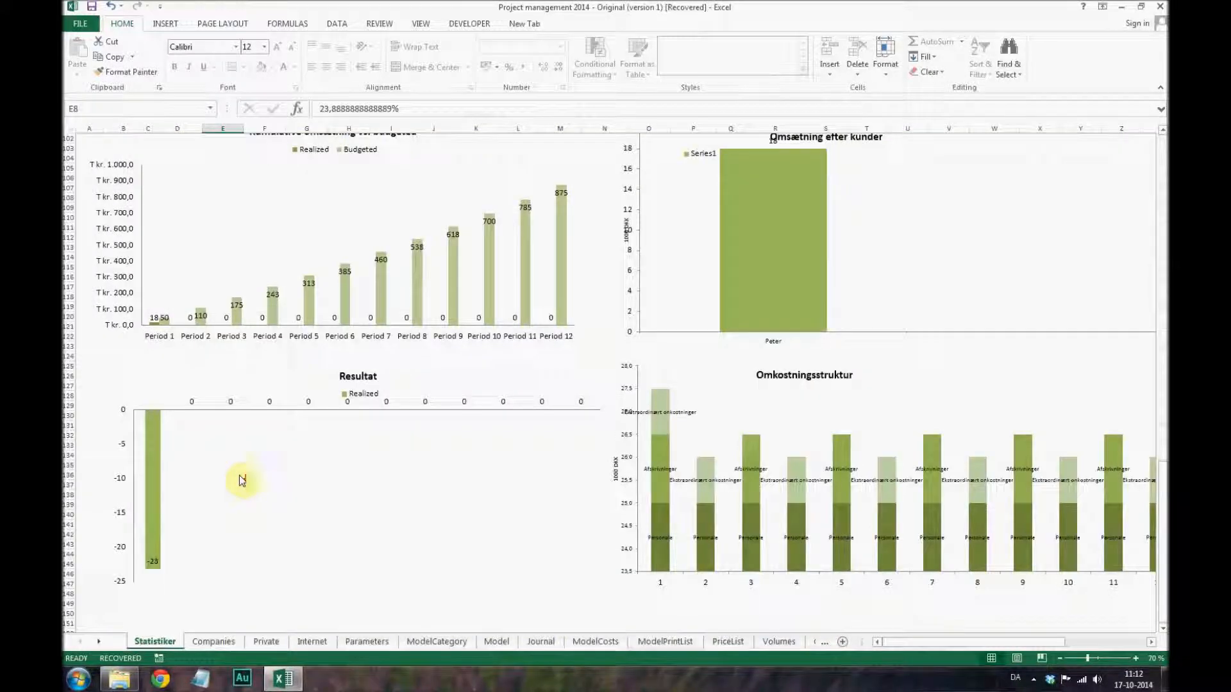
scroll(475, 514, up, 10)
scroll(477, 515, up, 20)
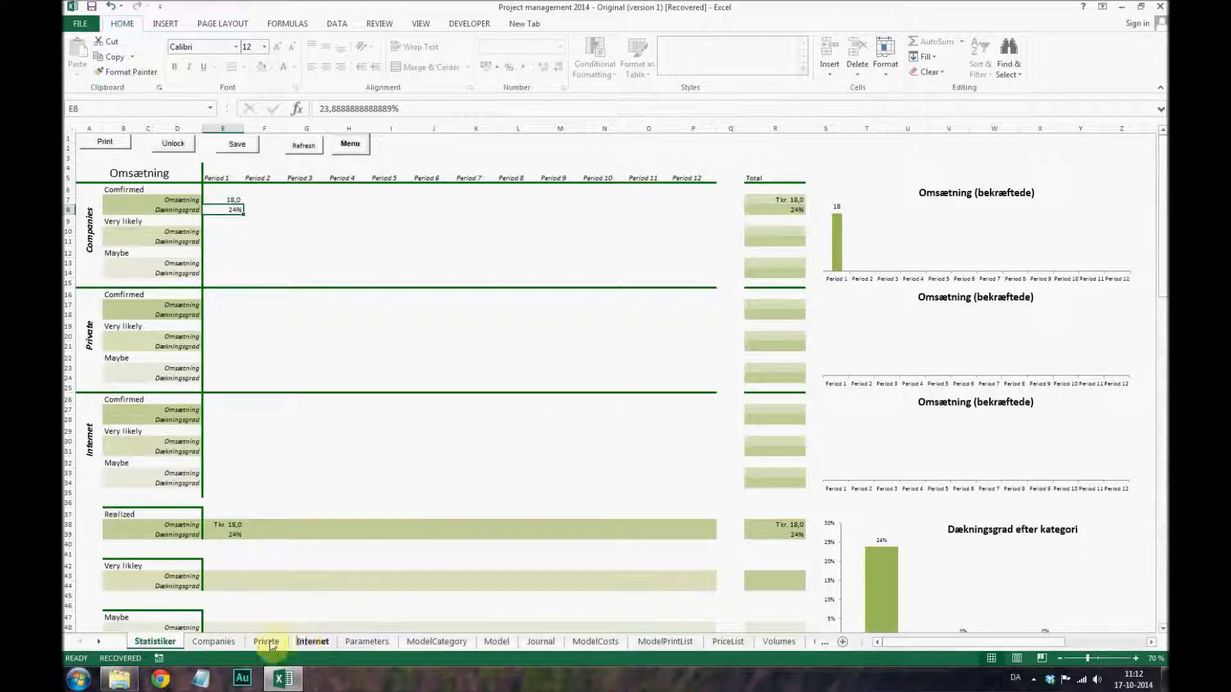
- Examine Project A on the Companies sheet and its linked cost and gross margin breakdown, then return to the statistics sheet
click(206, 639)
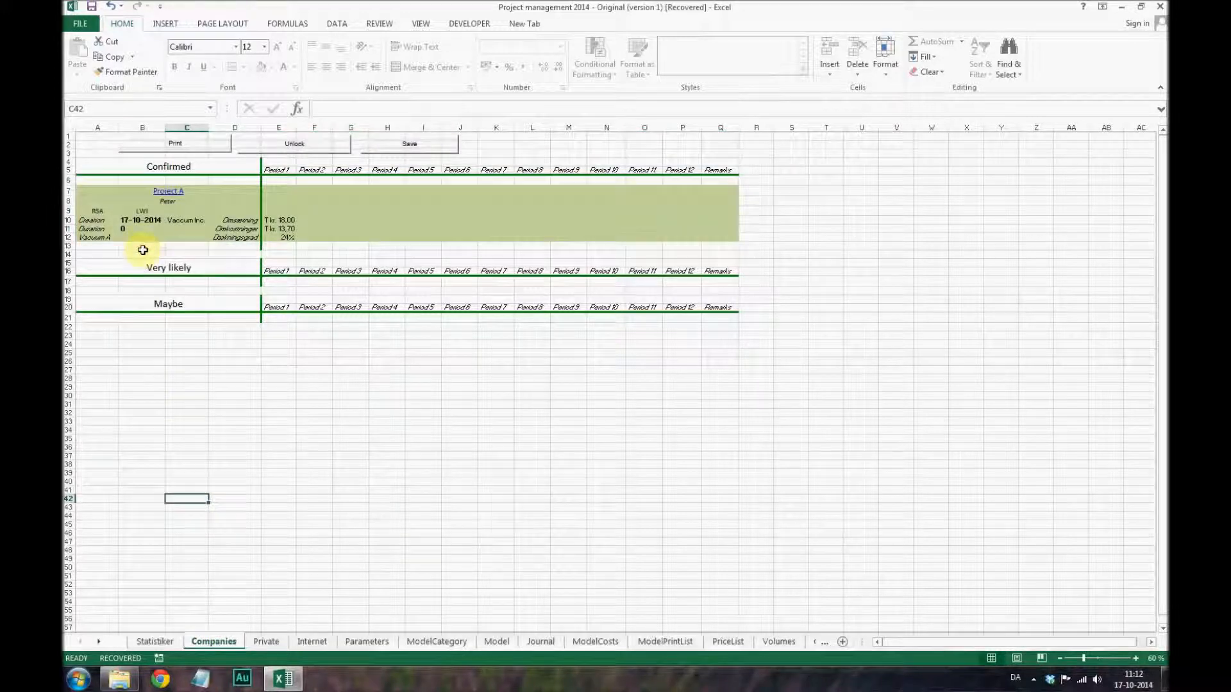
click(168, 191)
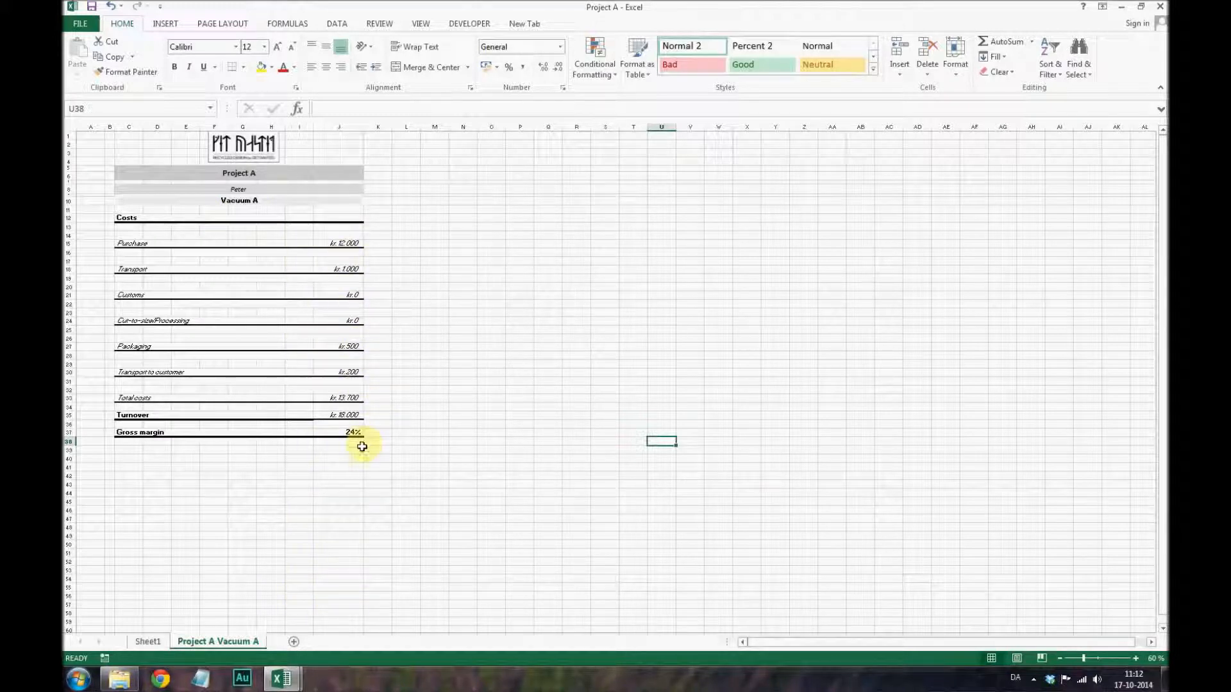
click(1160, 8)
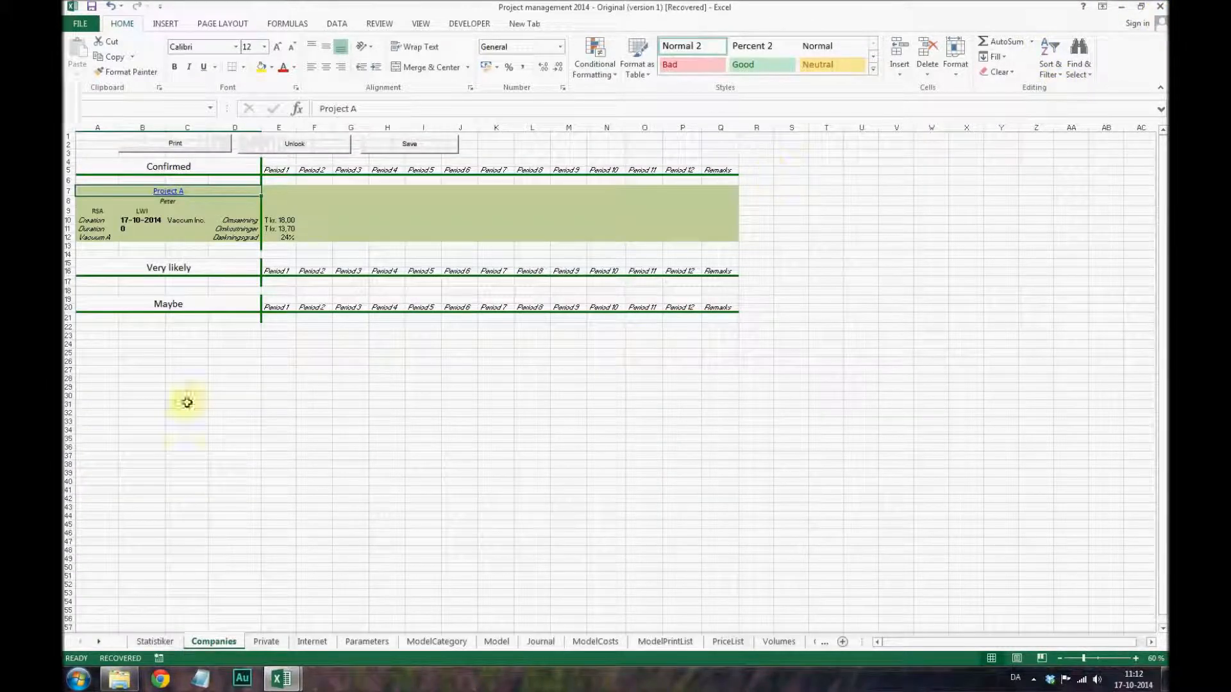
click(154, 641)
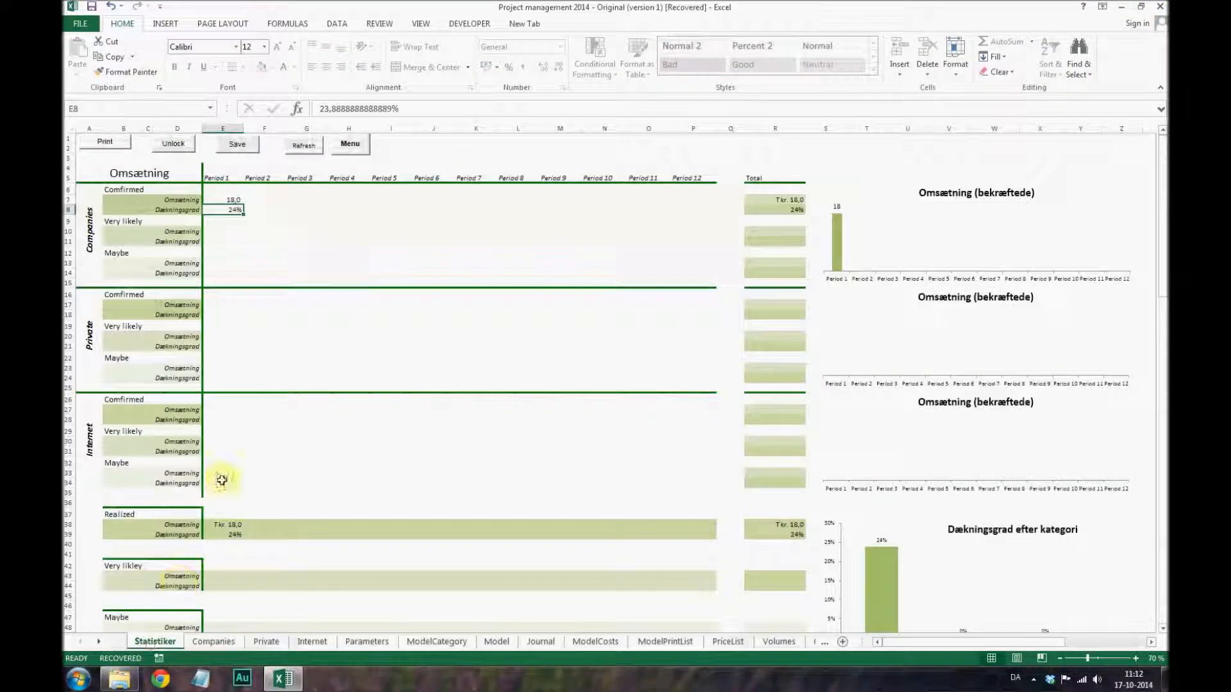
- Continue with the current login, open Project A's details for editing and add ABC to its users
click(357, 145)
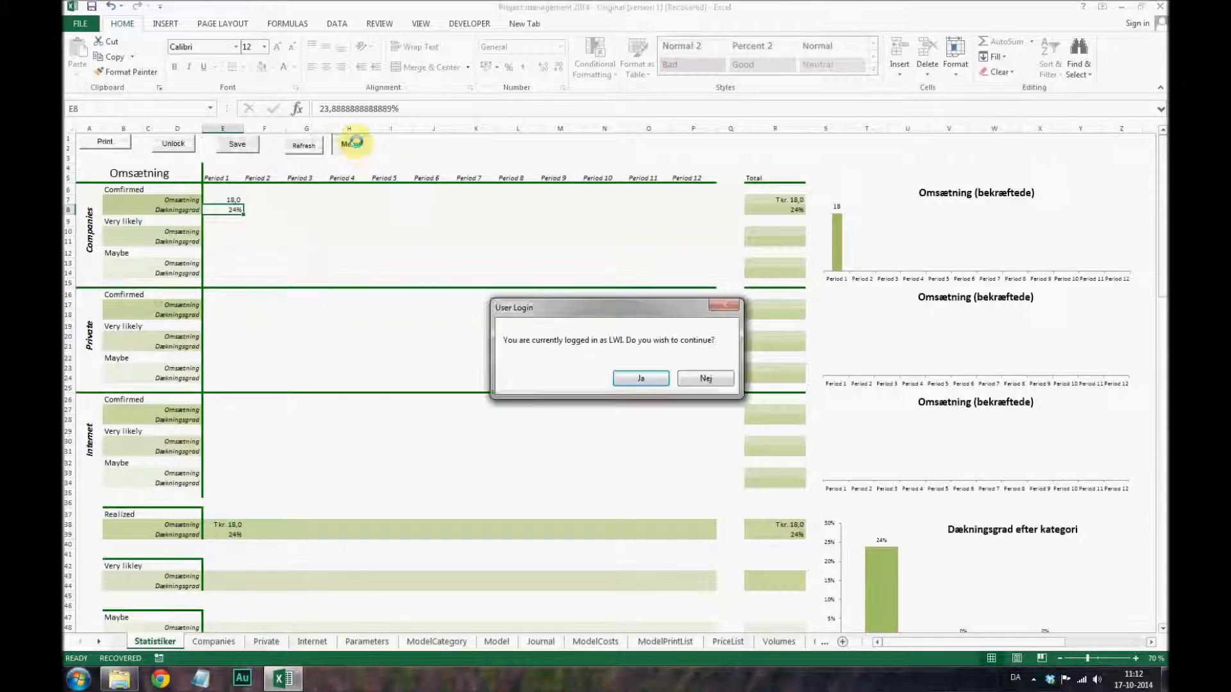
click(641, 378)
click(522, 248)
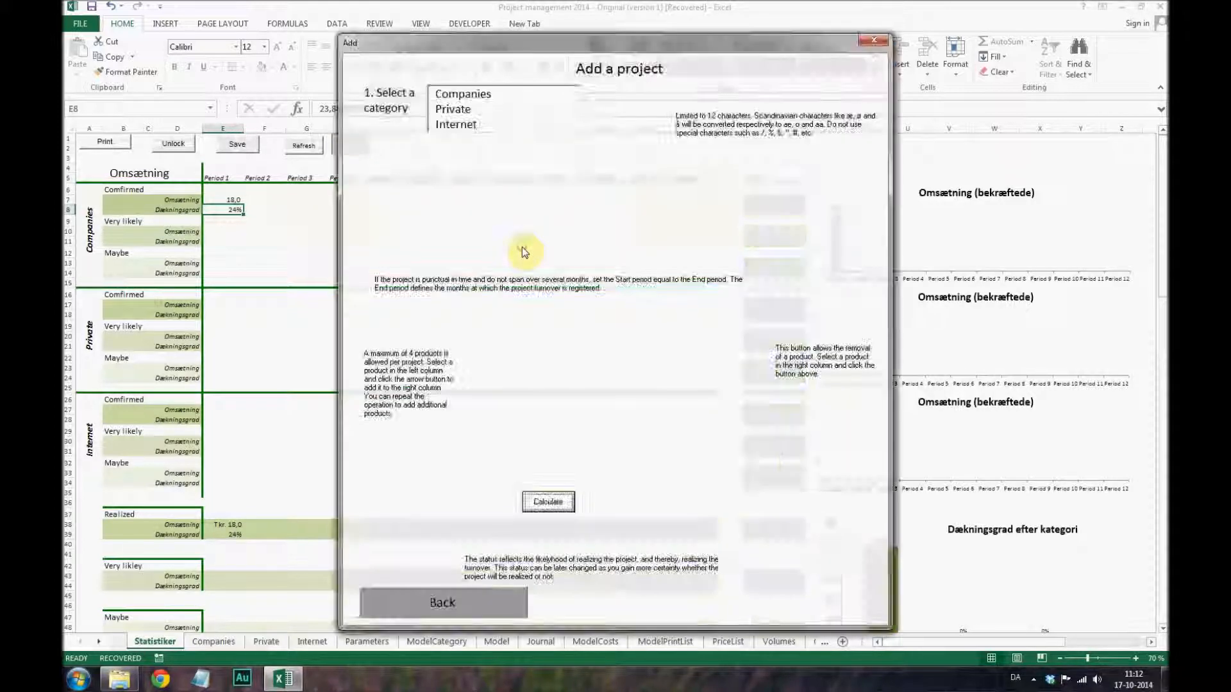
click(491, 601)
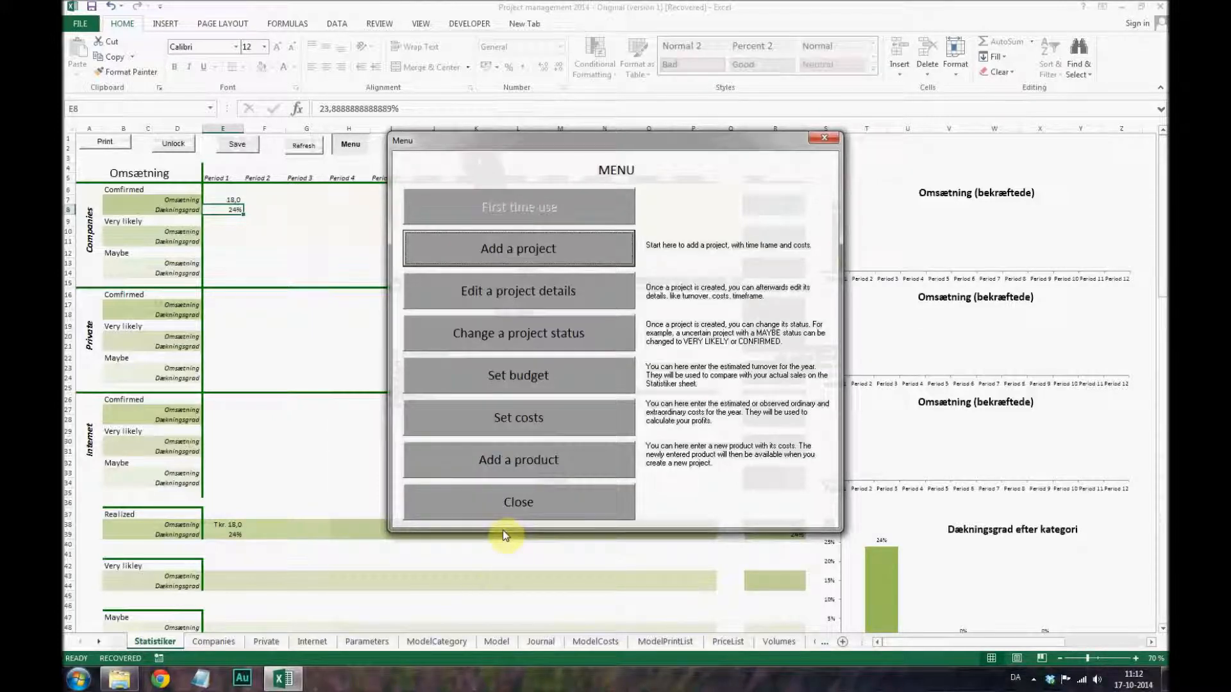
click(516, 292)
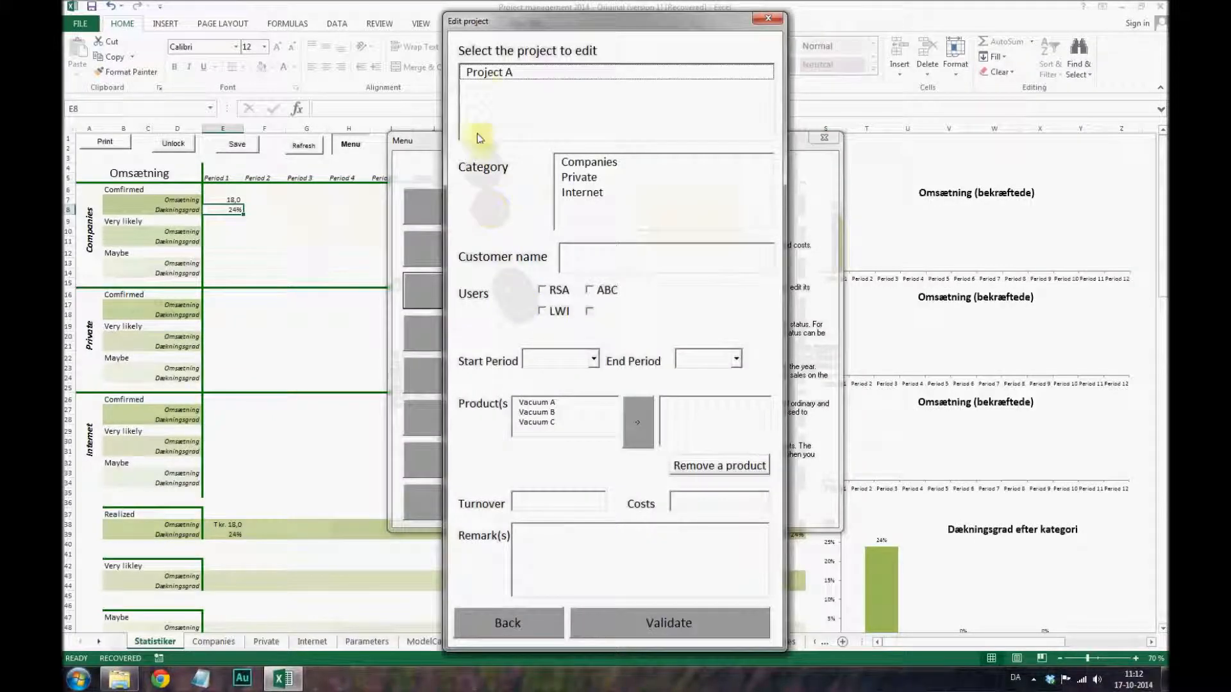
click(489, 73)
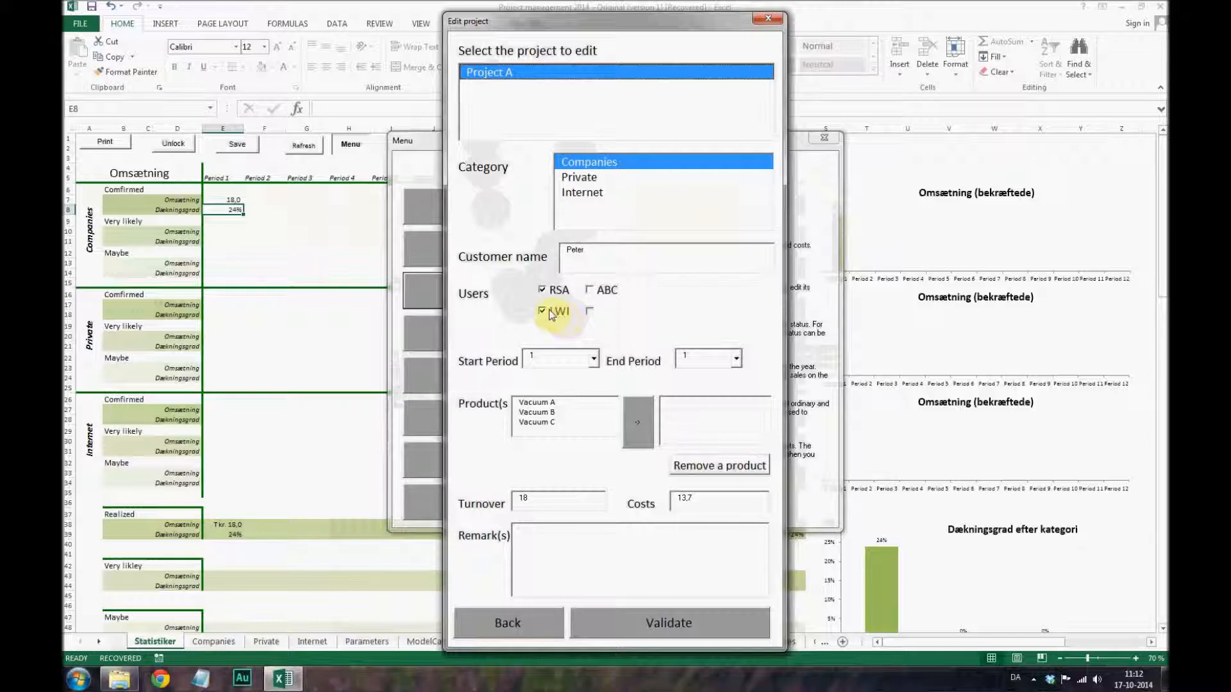
click(588, 290)
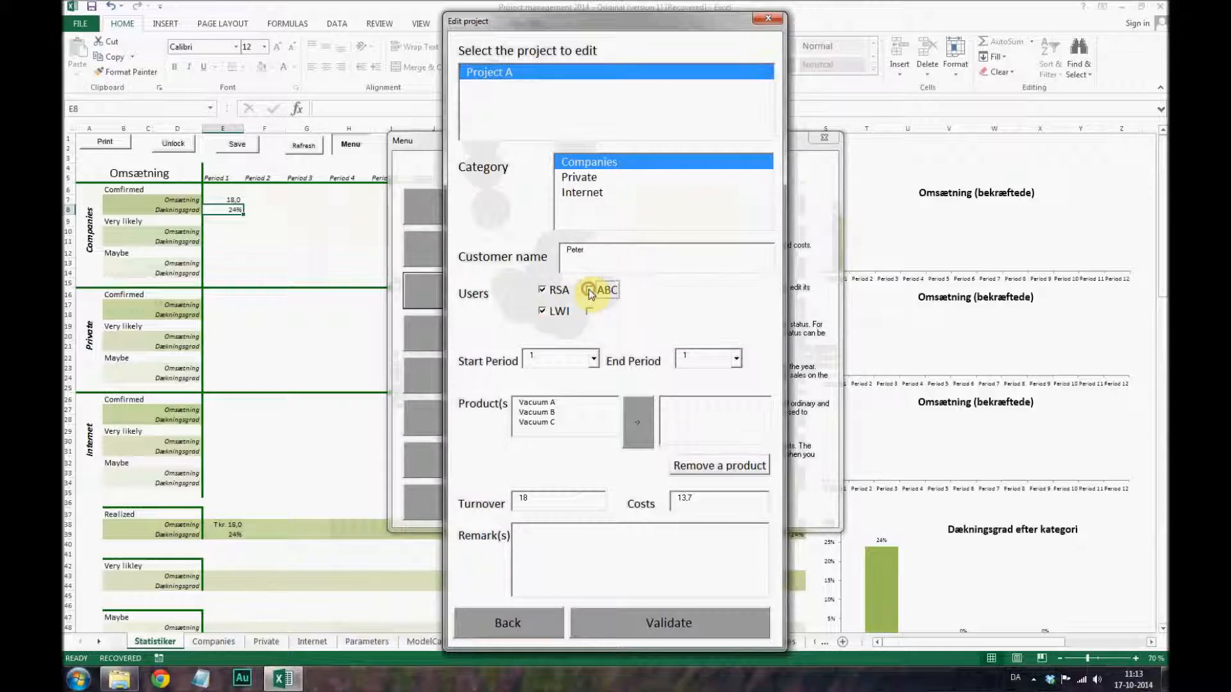
click(543, 312)
- Set Project A's costs to 12, validate the edit and return to the statistics sheet
click(738, 360)
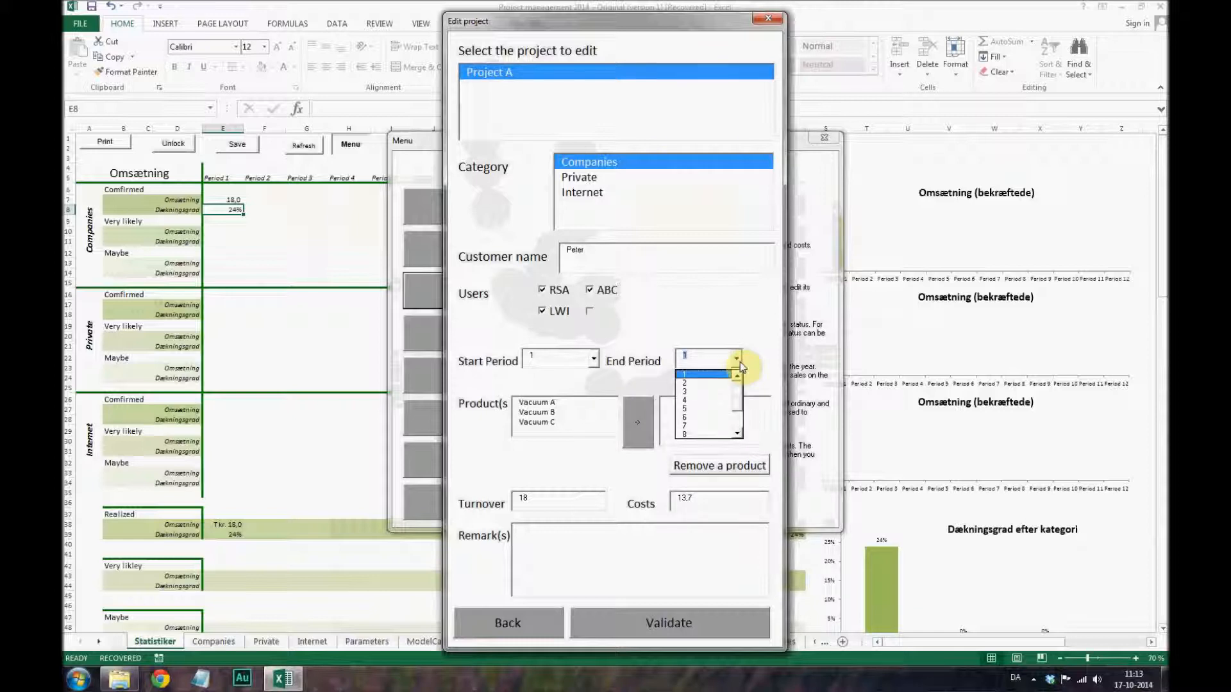
click(740, 362)
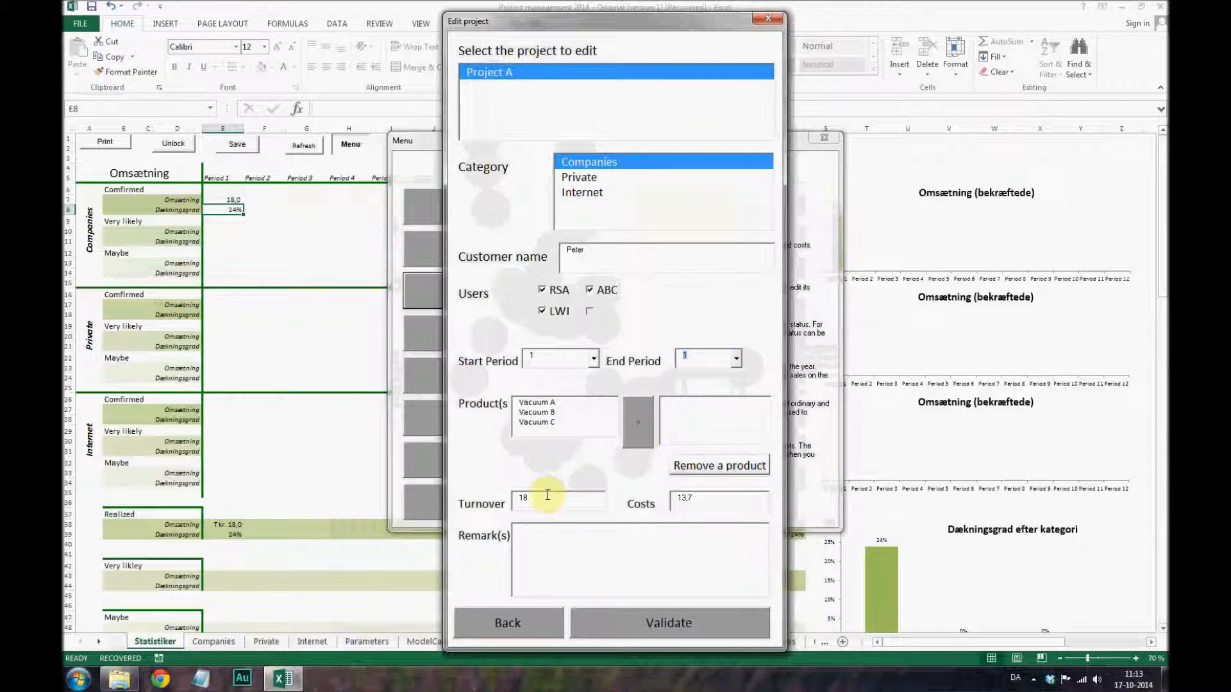
drag(693, 497, 660, 497)
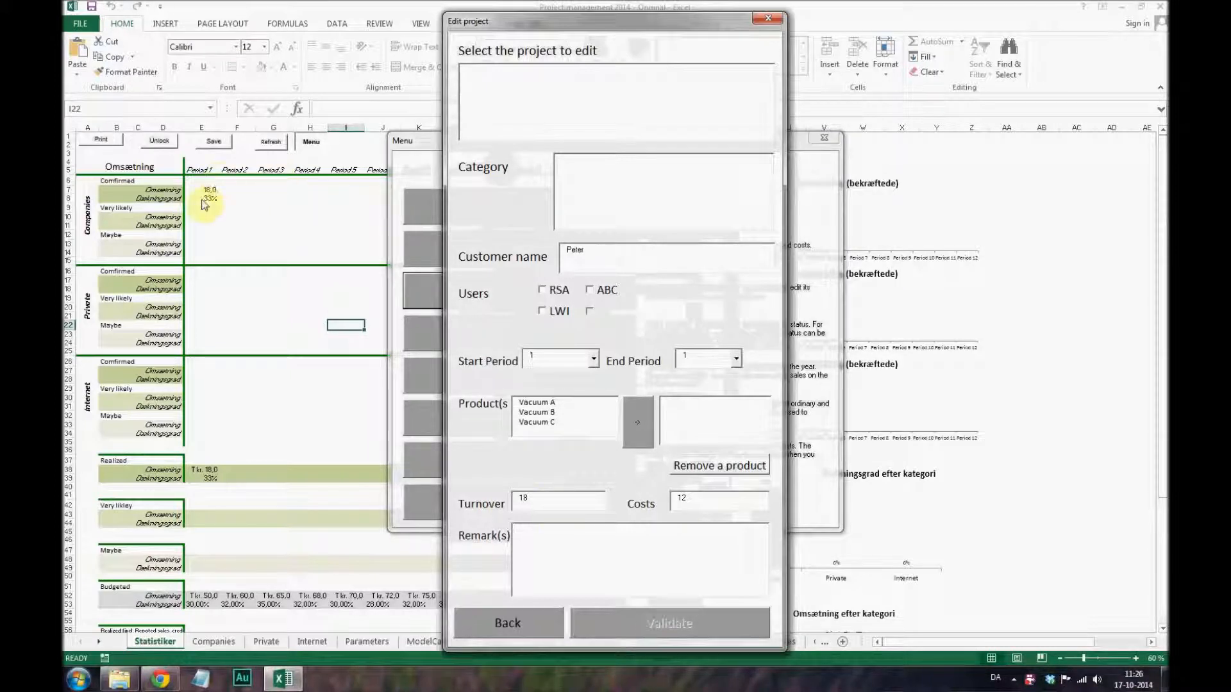
click(517, 620)
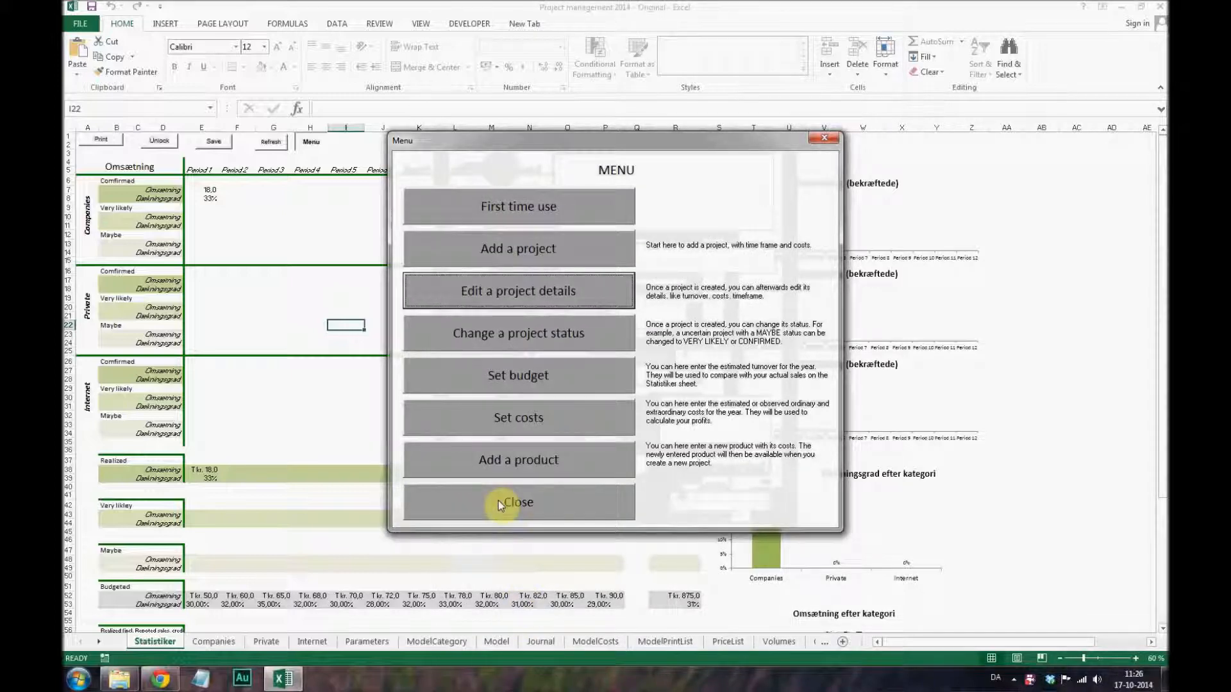
click(500, 500)
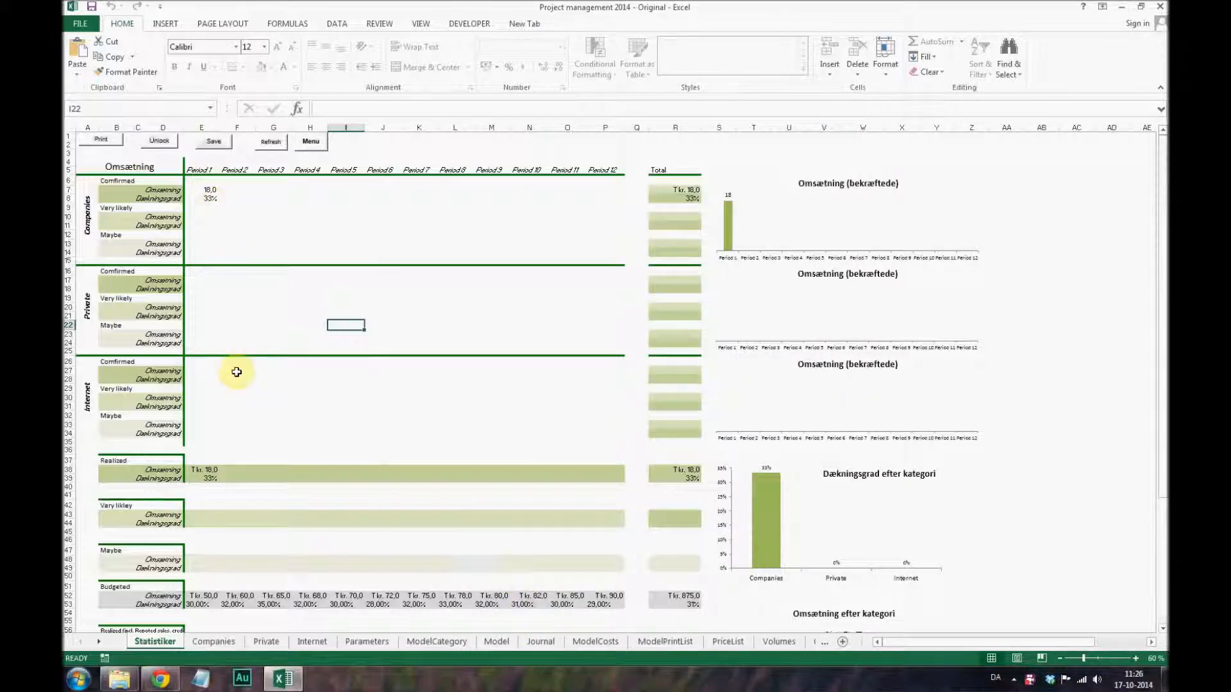
- Examine the realized, budgeted, cost and net result rows and the category and budget comparison charts for the edited Project A
scroll(234, 379, down, 4)
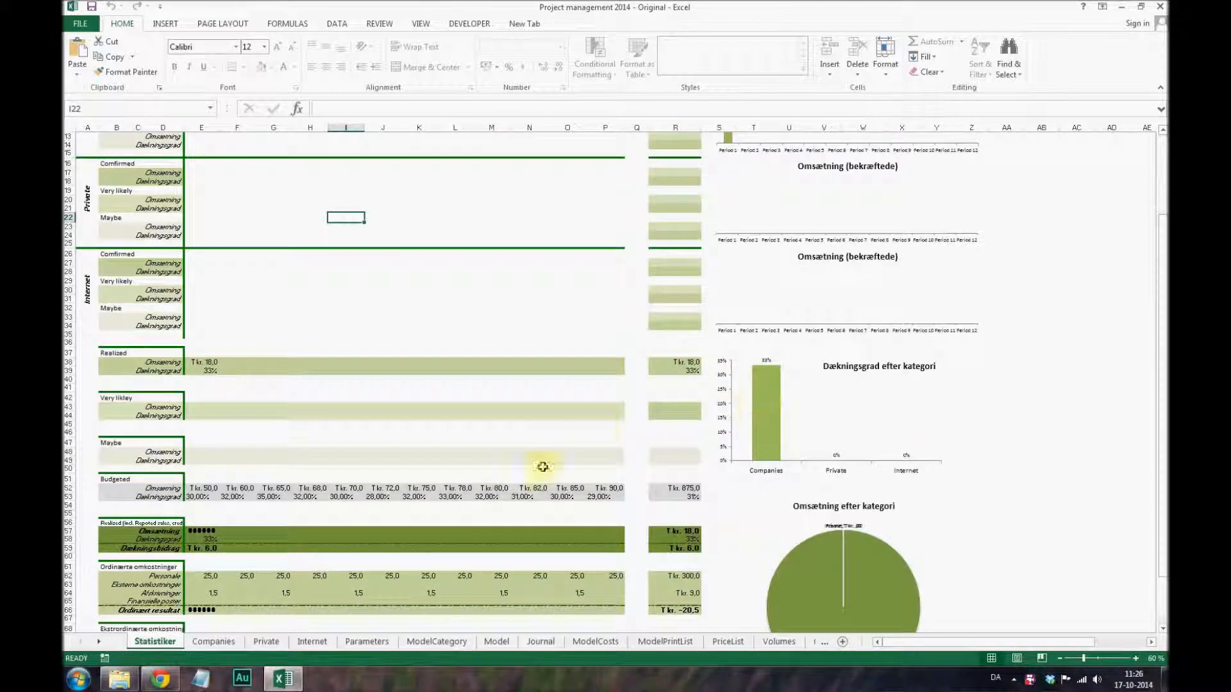
scroll(498, 489, down, 1)
click(1136, 658)
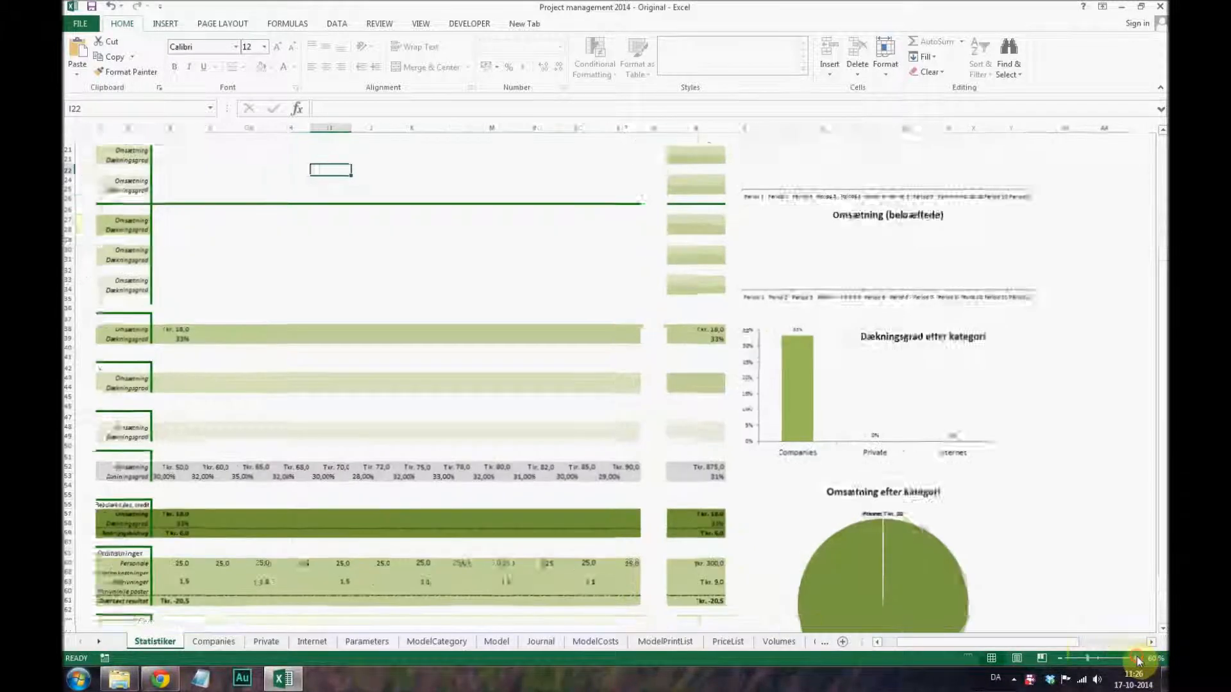
scroll(487, 465, down, 9)
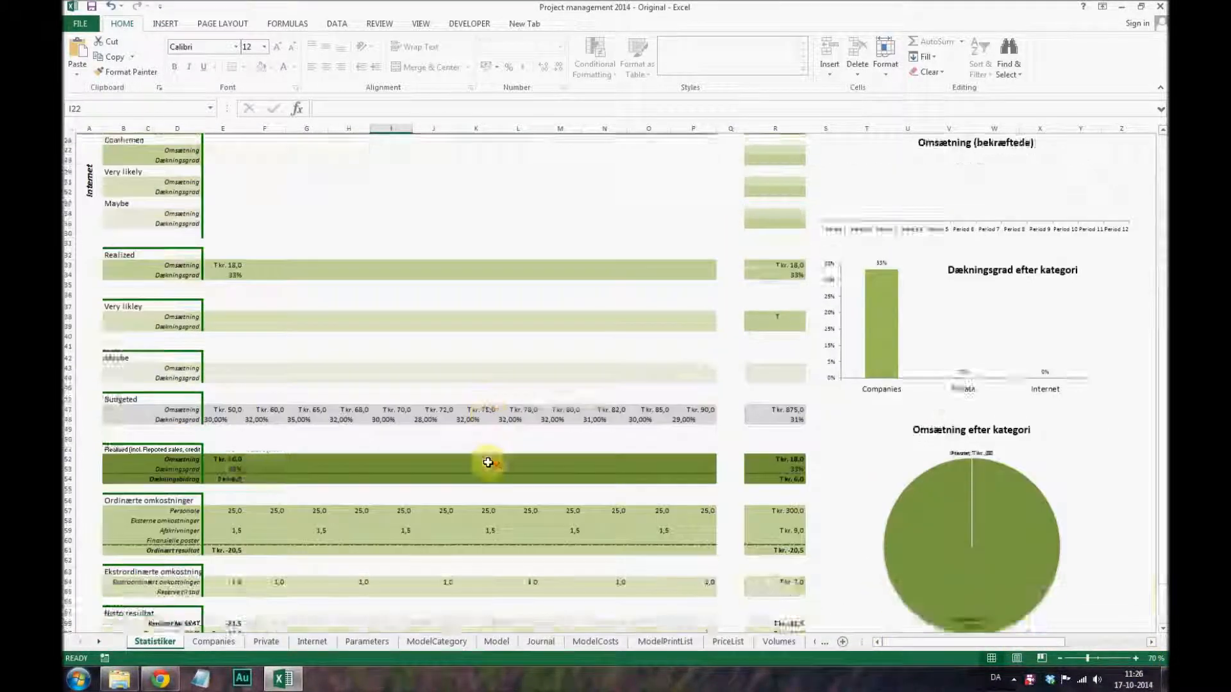
scroll(489, 469, down, 6)
scroll(490, 467, up, 15)
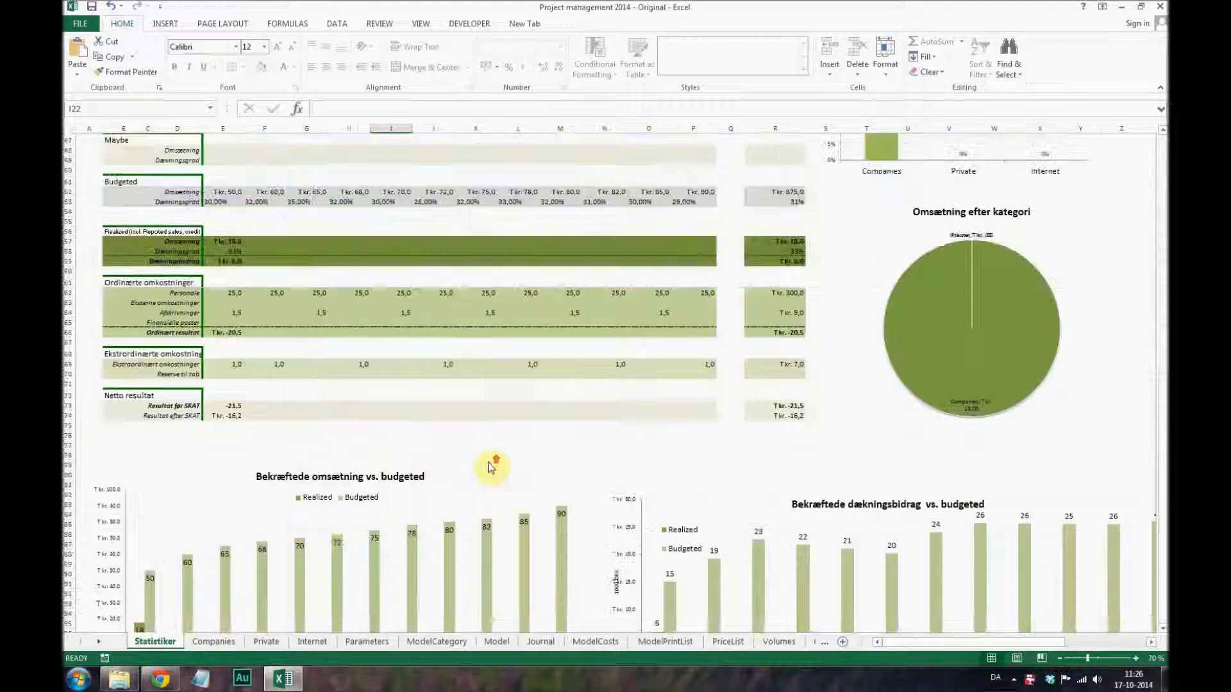
scroll(488, 461, up, 6)
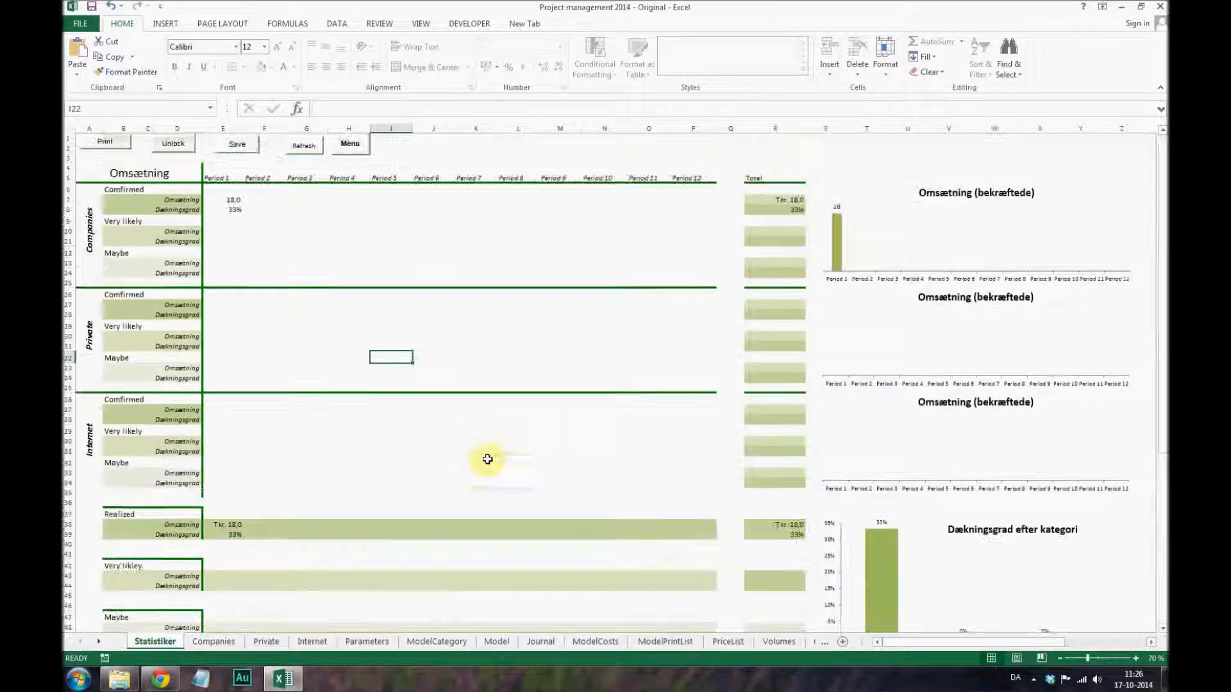
- Change Project A's status from confirmed to Very likely, validate it and return to the statistics sheet
click(353, 147)
click(631, 380)
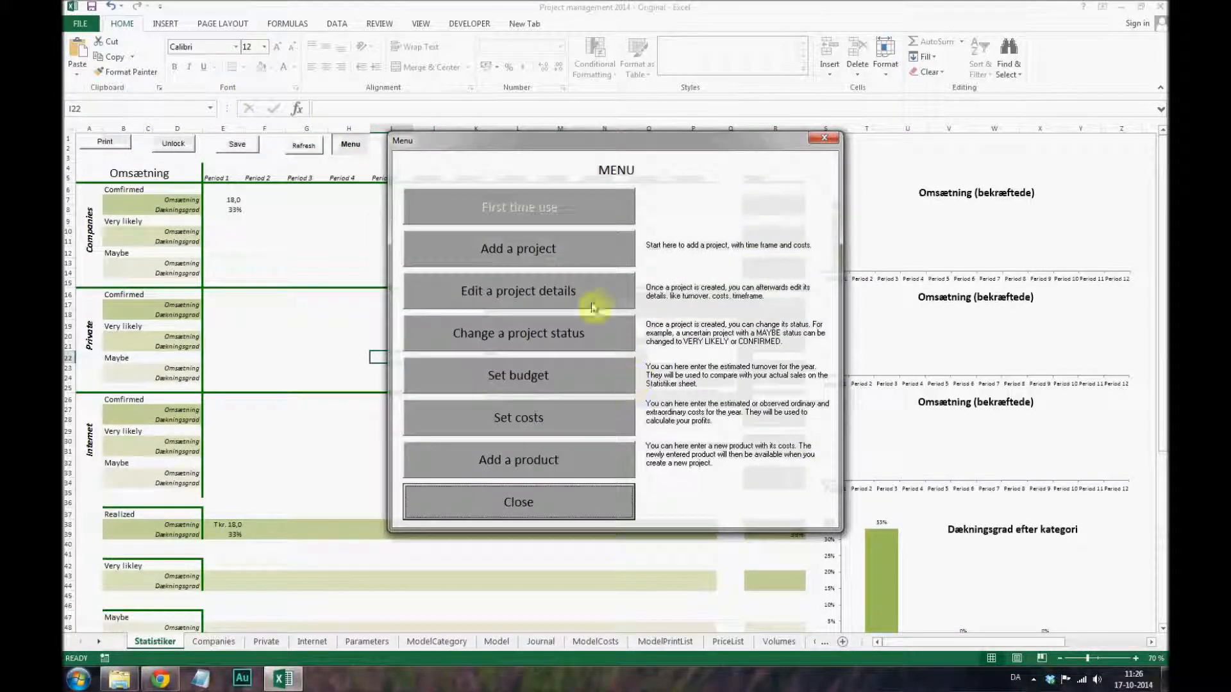
click(493, 332)
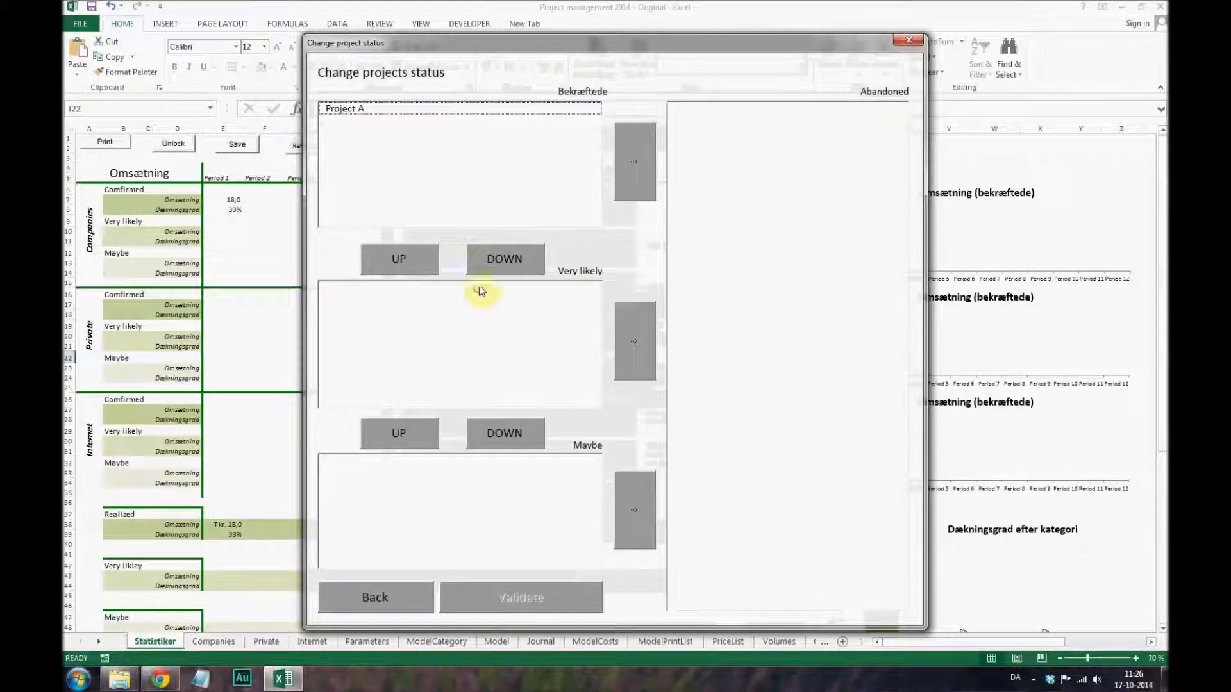
click(353, 109)
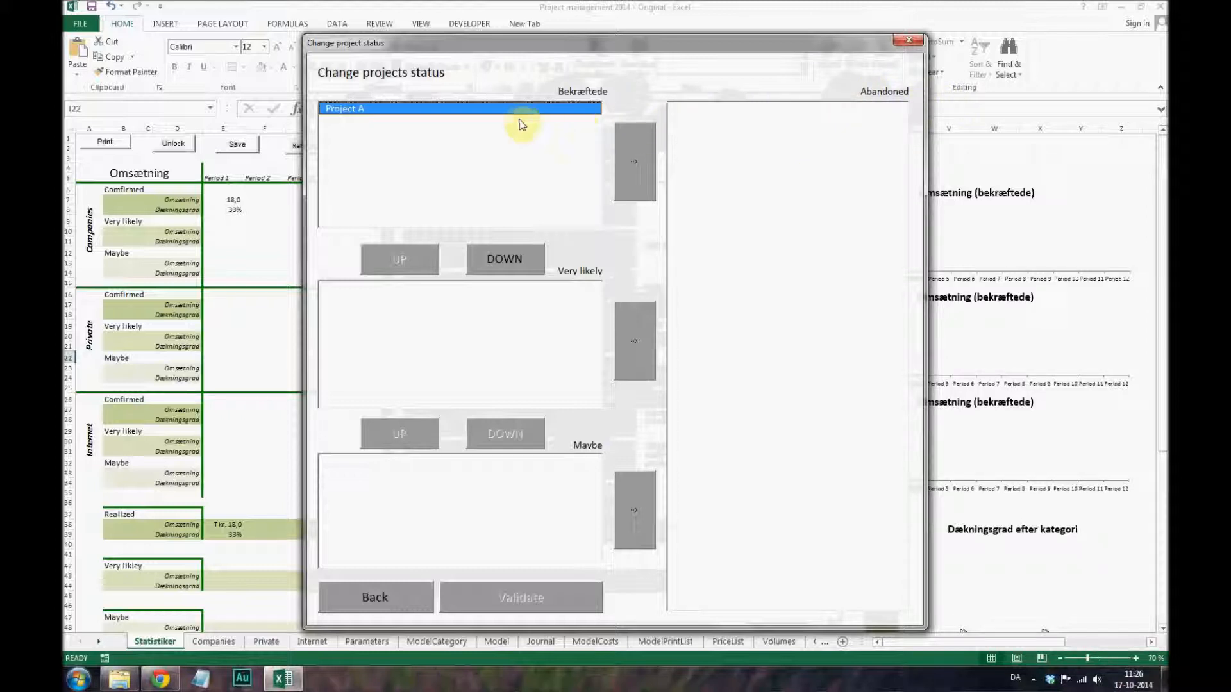
click(504, 258)
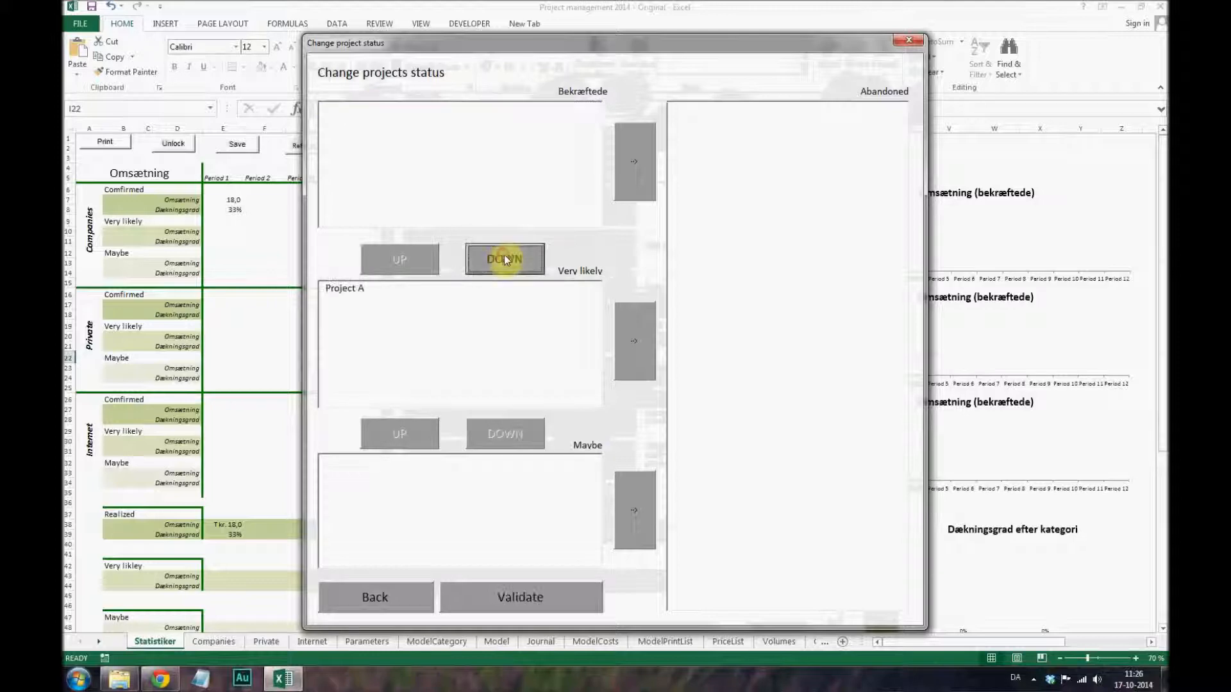
click(501, 599)
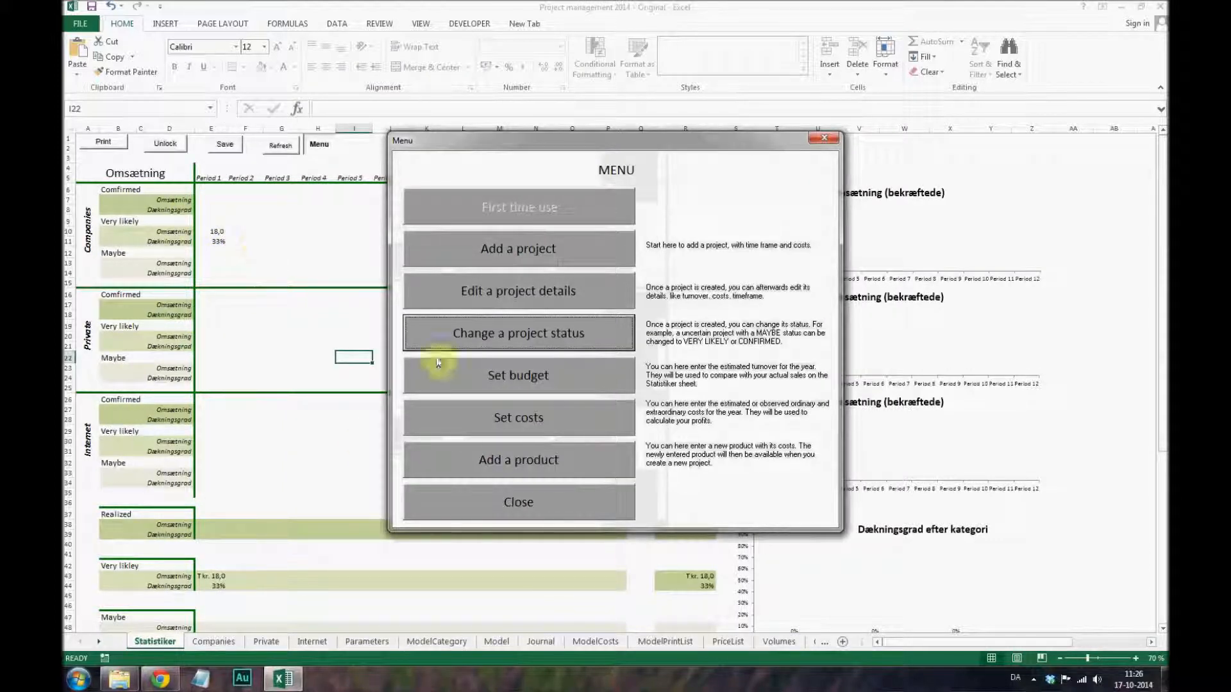
click(533, 505)
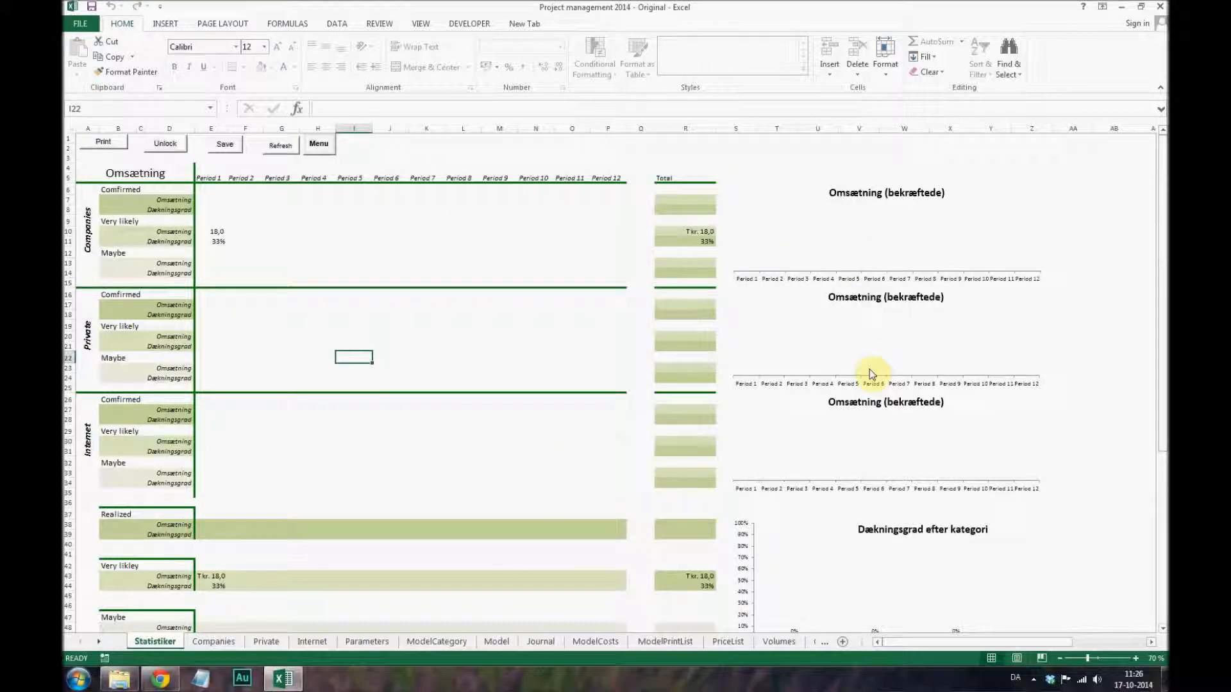
- Examine how the statistics rows and charts treat Project A under the Very likely status
scroll(865, 544, down, 20)
scroll(865, 544, down, 5)
scroll(865, 543, up, 17)
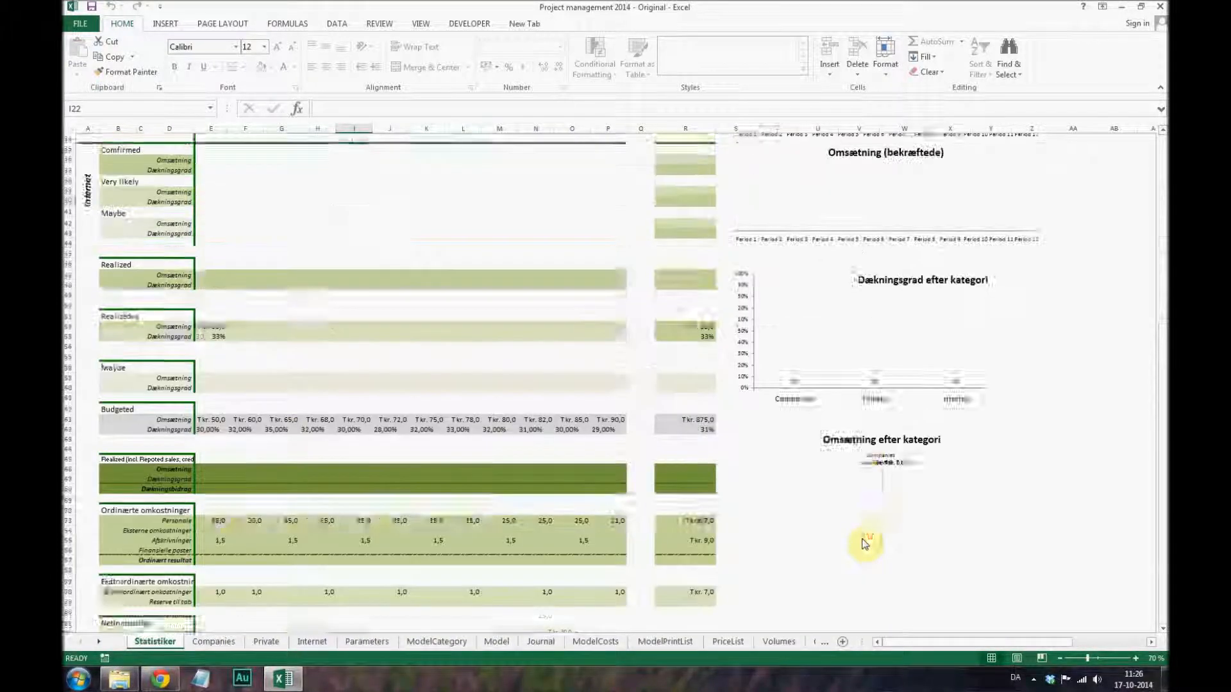
scroll(865, 544, up, 11)
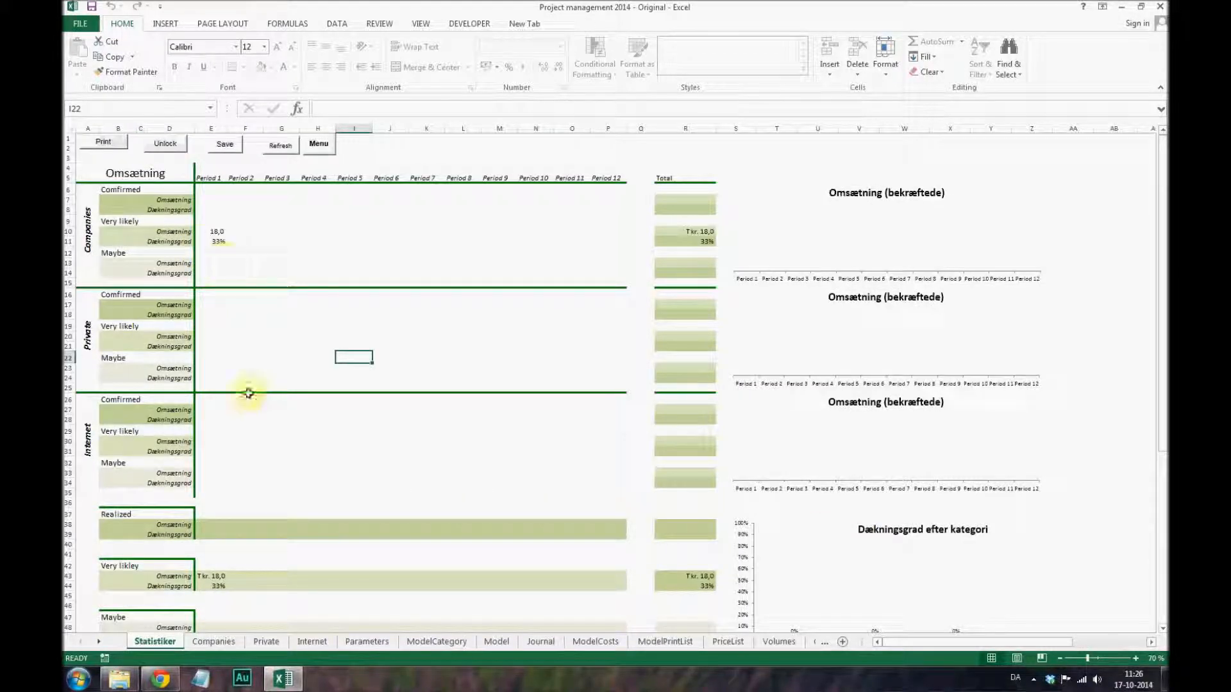
- Move Project A from Very likely back to confirmed (Bekræftede) and validate the status change
click(319, 144)
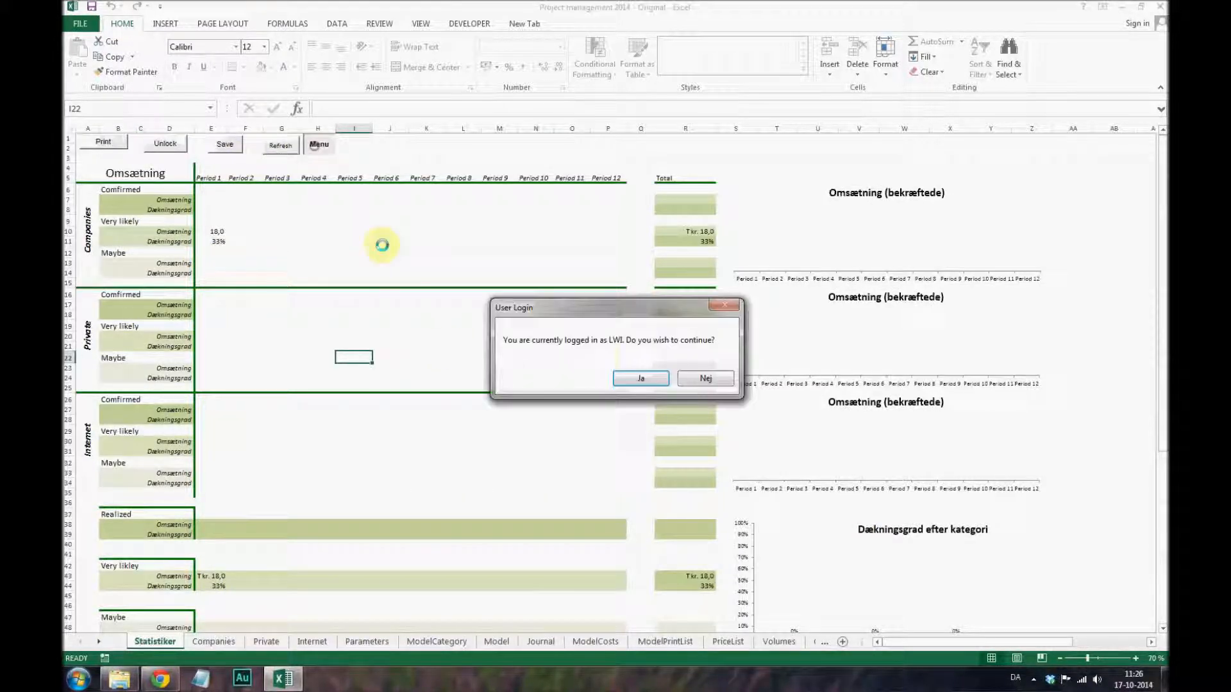
click(636, 380)
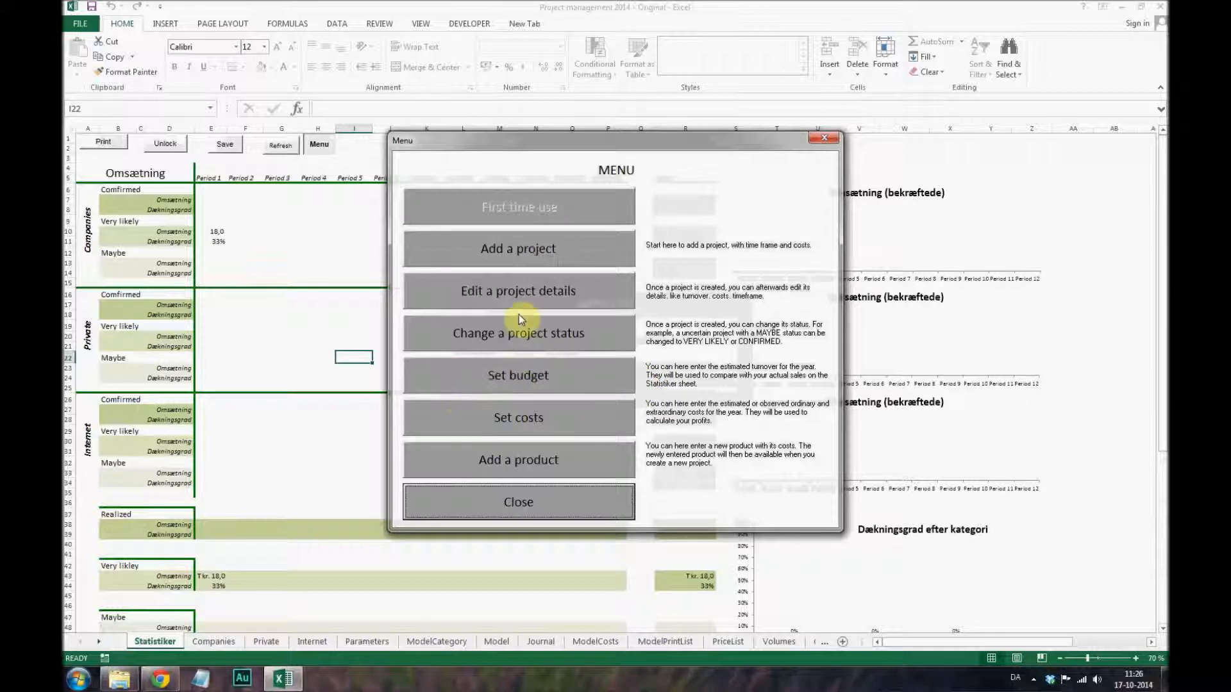
click(497, 334)
click(358, 289)
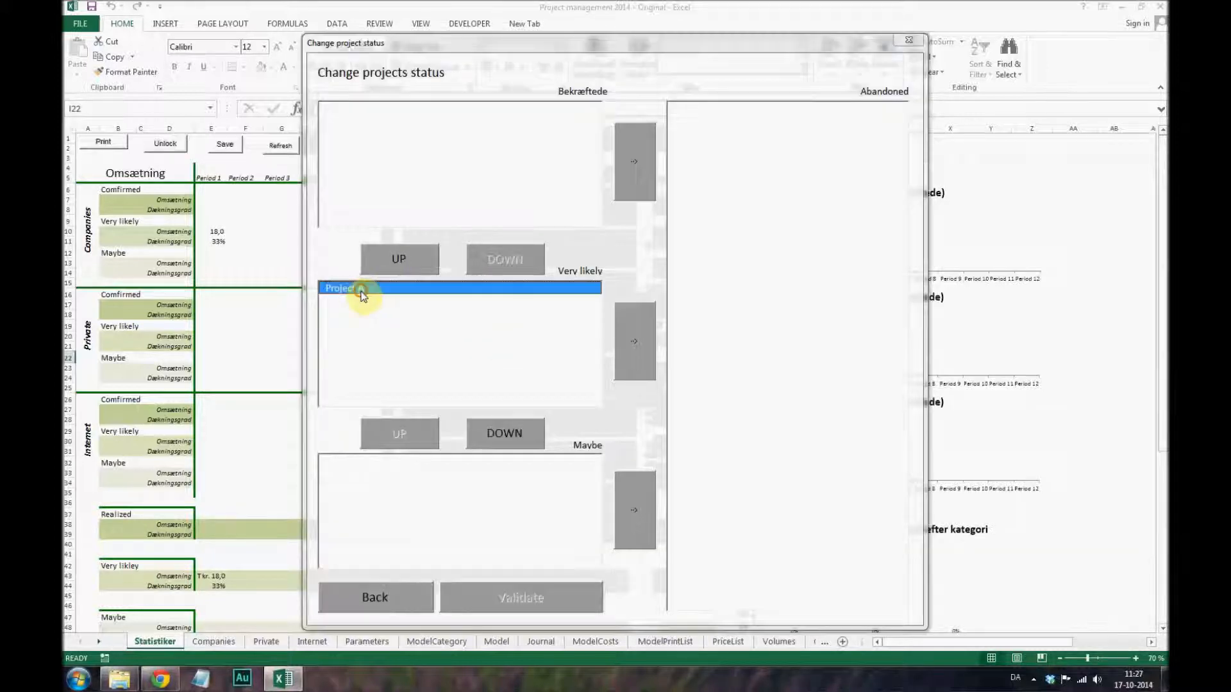
click(393, 261)
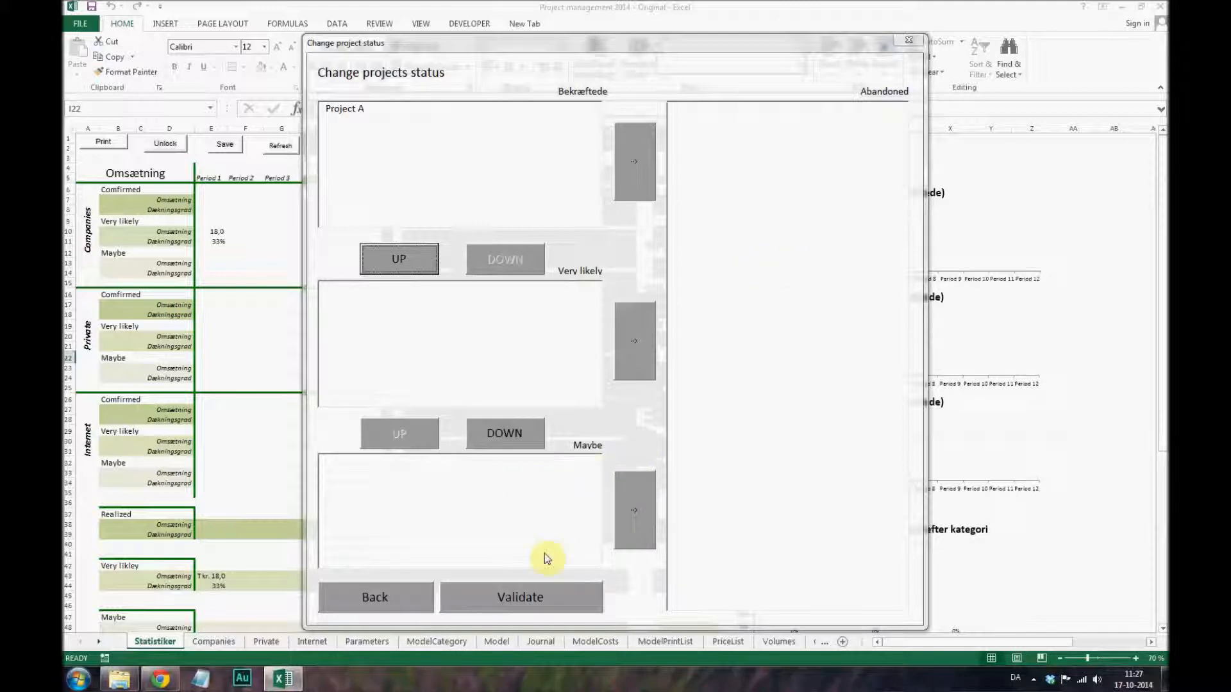
click(540, 600)
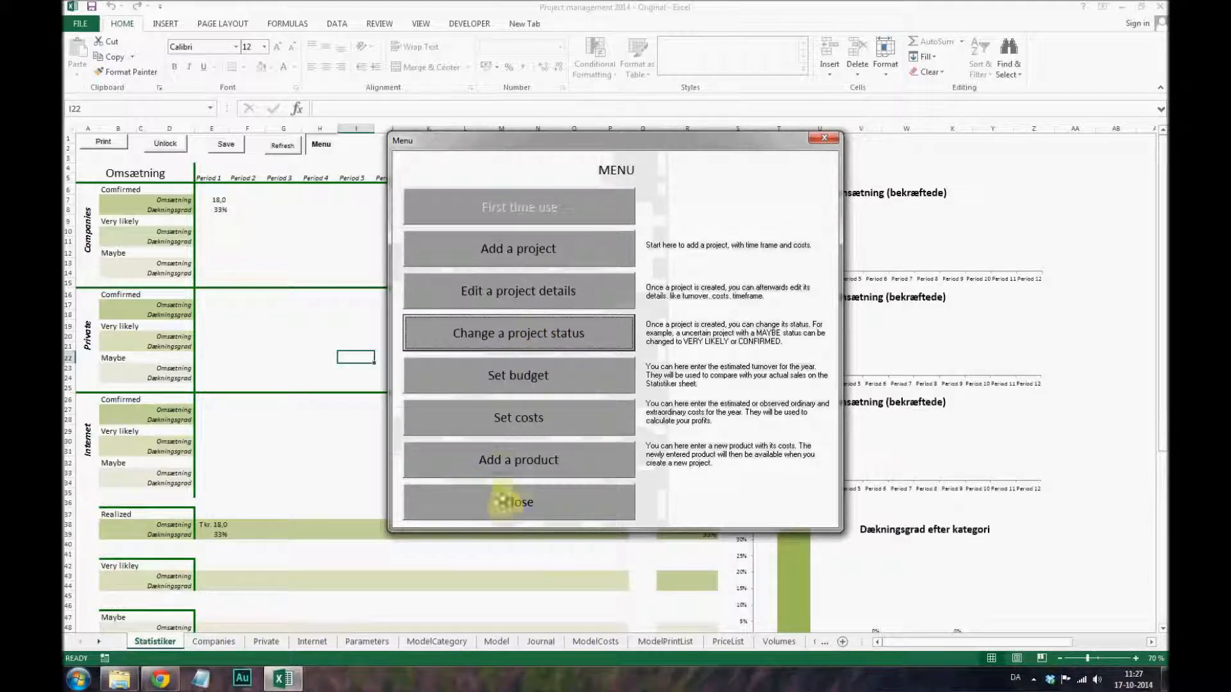
- Start adding a project in the Companies category, name it Project B and create a new customer for it
click(490, 238)
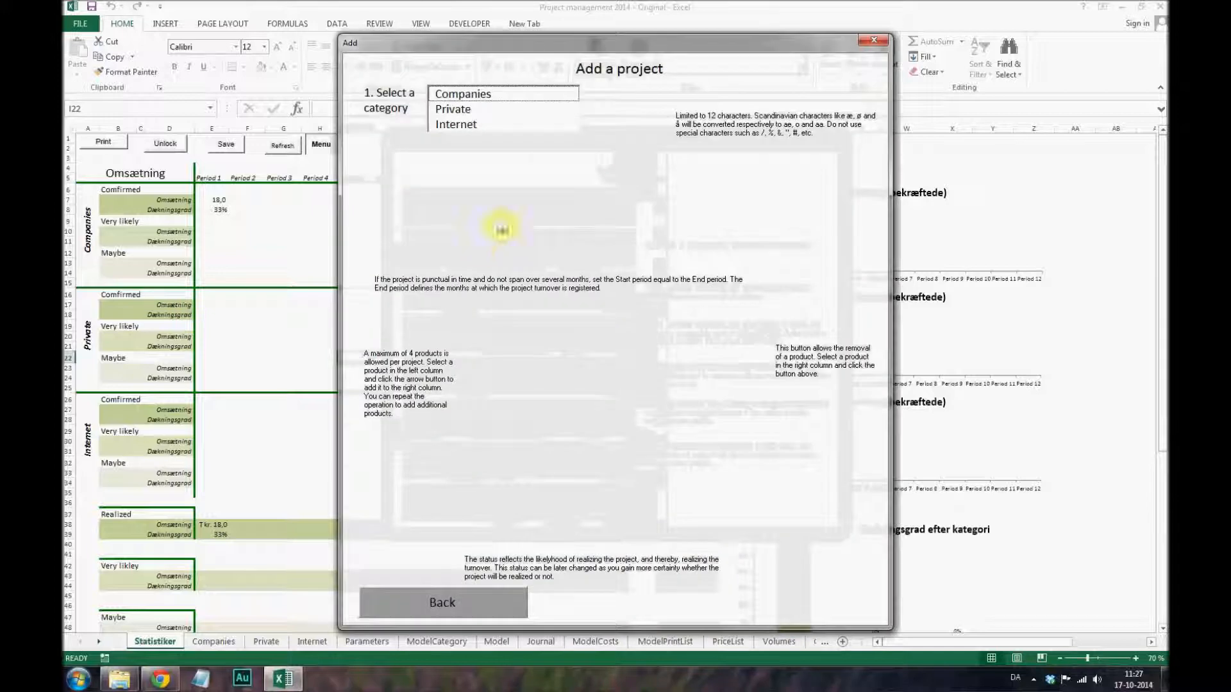
click(502, 95)
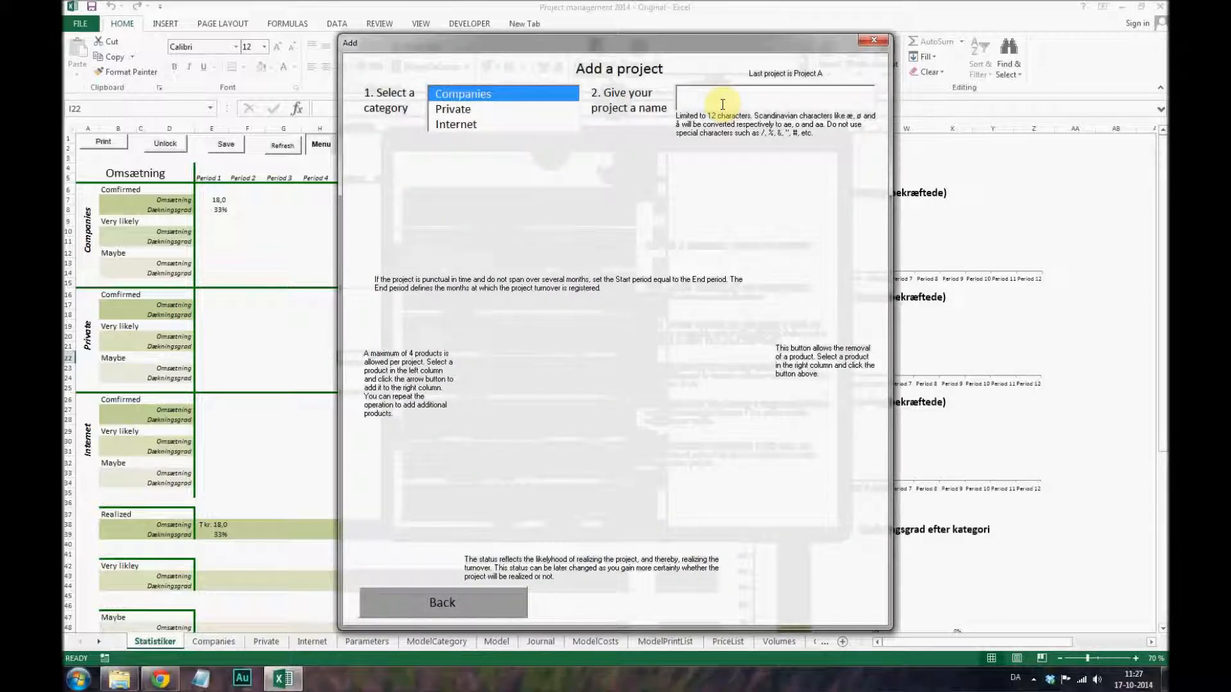
click(723, 104)
text(Project B)
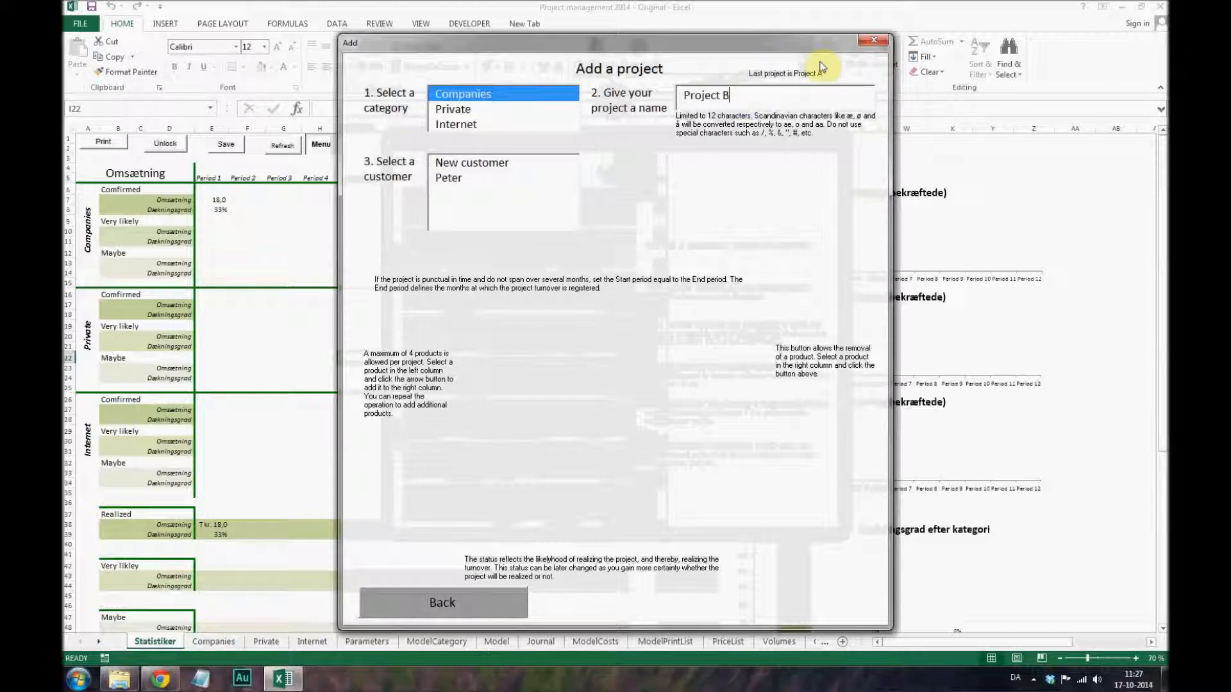
click(472, 163)
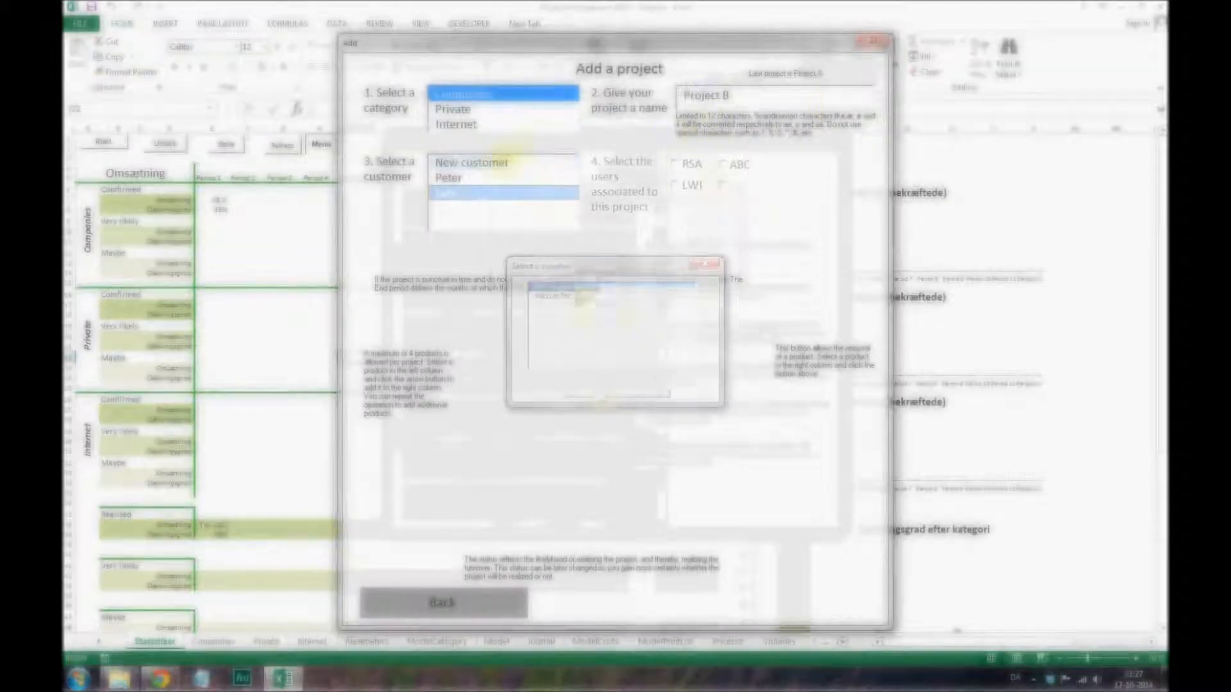
- Look up the purchase costs with the wizard, set Vacuum B and Vacuum C turnover to 85000 each, and calculate and accept Project B's margins
click(328, 146)
click(697, 480)
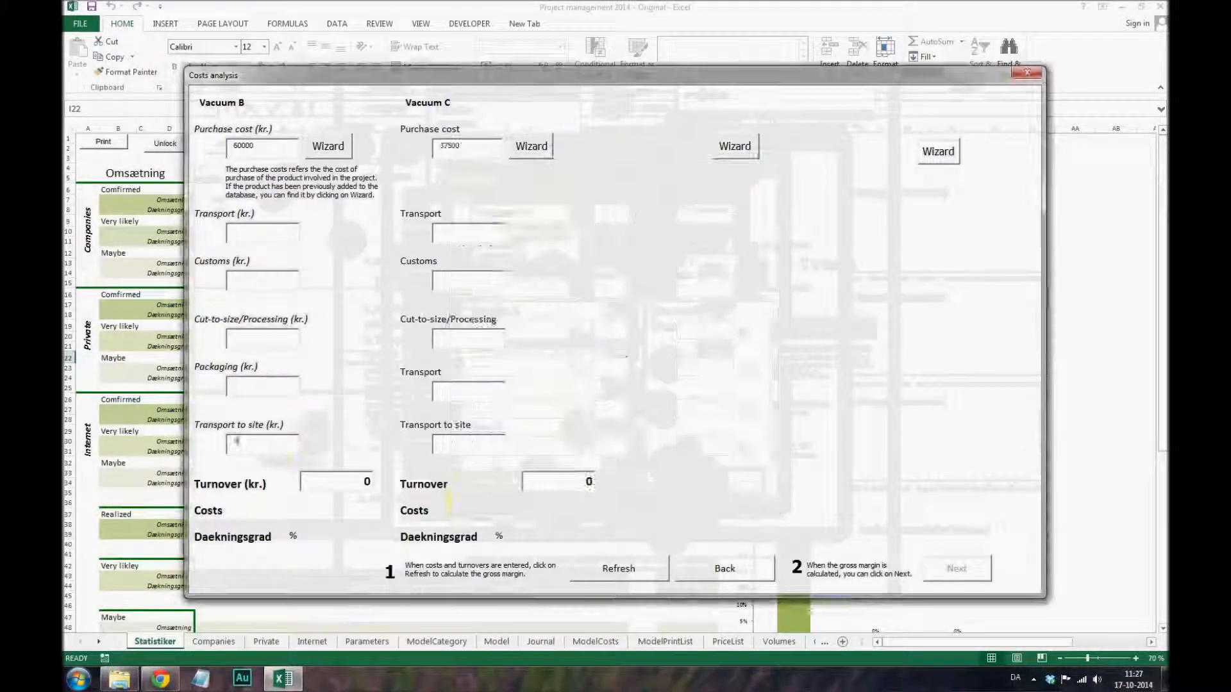
click(336, 482)
text(85000)
click(551, 483)
text(85000)
click(619, 569)
click(956, 568)
- Add the Companies project Project C for a new customer, with user RSA and Vacuum A at a turnover of kr. 95,000
click(1136, 659)
click(1136, 659)
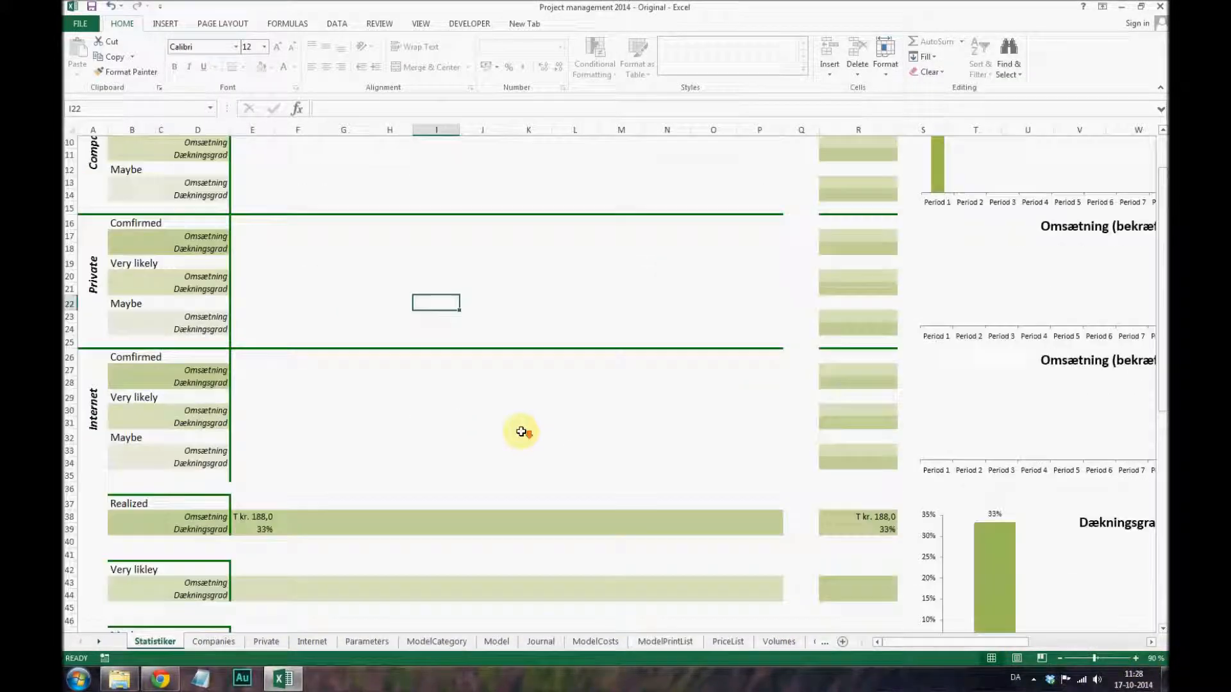
scroll(524, 432, up, 3)
click(463, 94)
text(Project C)
click(472, 163)
text(Thomas)
click(674, 164)
click(742, 263)
click(712, 292)
click(338, 487)
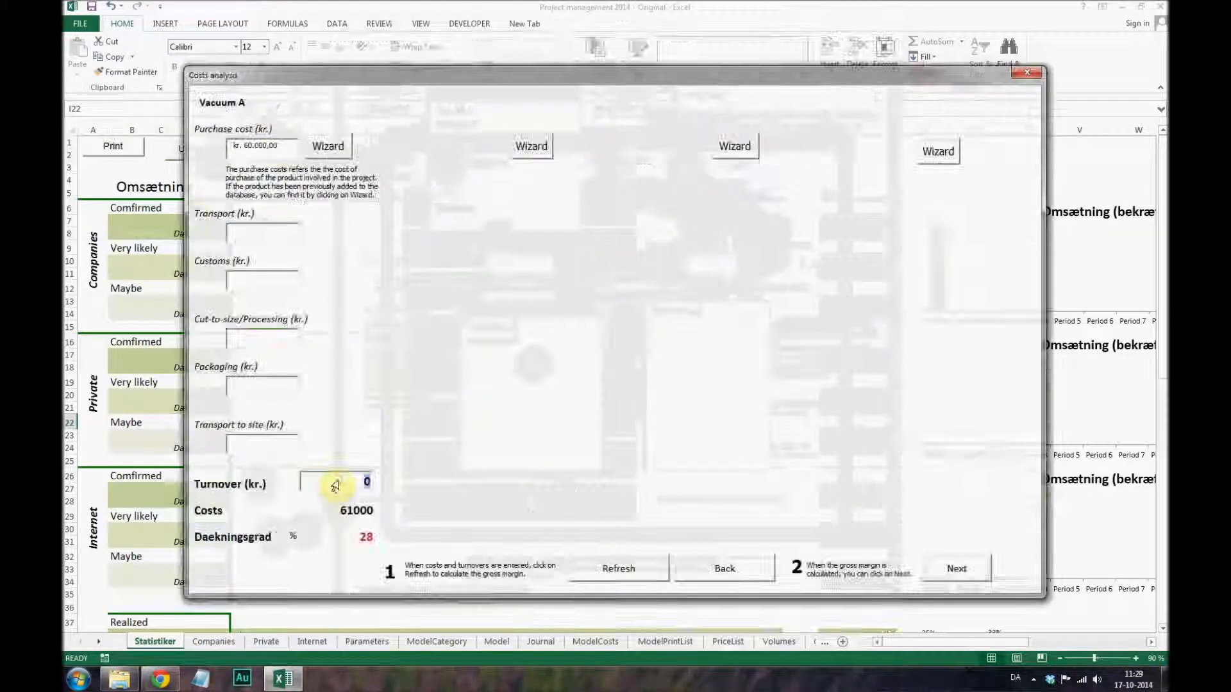
click(956, 569)
- Start the Companies project Project D with a new customer, a new supplier and its associated users
click(555, 249)
click(463, 94)
click(705, 99)
text(Project D)
click(471, 163)
text(Nicolas)
click(707, 219)
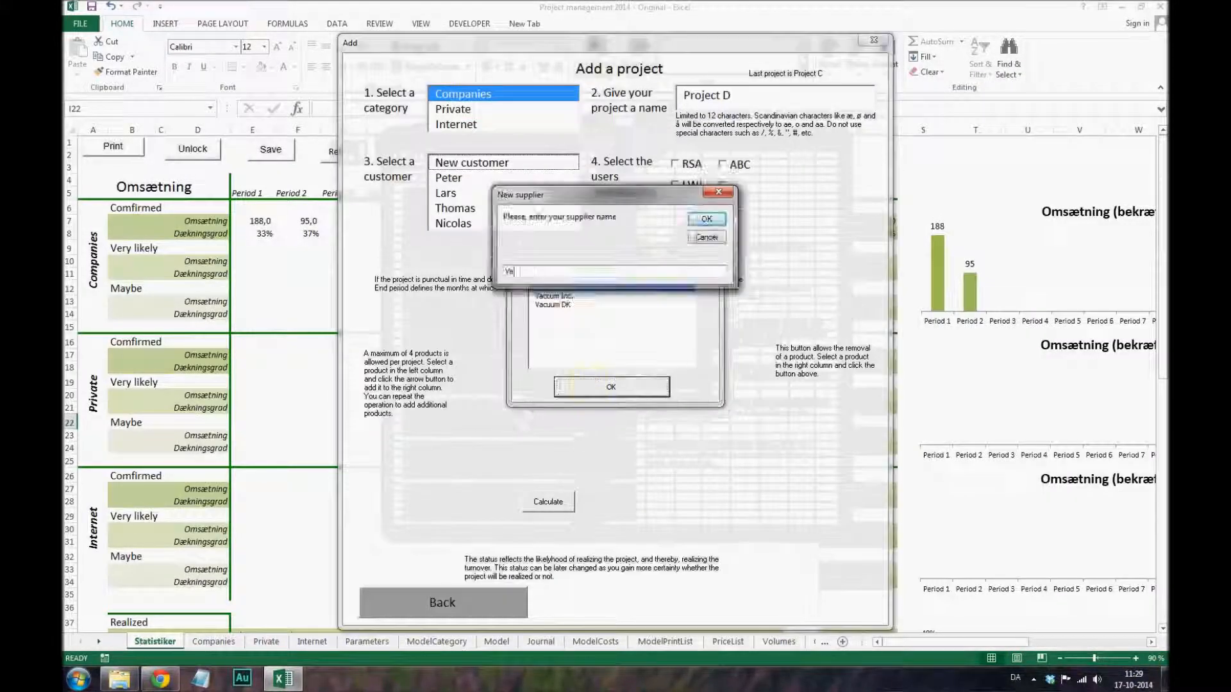
click(722, 164)
- Set Project D's time frame, enter costs of kr. 66,000 and a turnover of 120000, and accept the calculated margin
click(557, 264)
text(56000)
click(337, 482)
text(120000)
click(642, 575)
click(956, 569)
- Start adding a project in the Private category, name it Project E and choose its supplier
click(1060, 659)
scroll(473, 464, down, 15)
scroll(472, 464, up, 15)
click(321, 144)
click(463, 109)
text(Project E)
click(615, 302)
click(621, 386)
- Enter a cost of 56000 and a turnover of 89000 for Project E and accept the cost analysis
text(56000)
click(338, 484)
text(89000)
click(956, 568)
- Name the next Private project Porject F, assign the last existing customer in the list and select its associated users
text(Porject F)
click(463, 224)
click(723, 164)
click(675, 185)
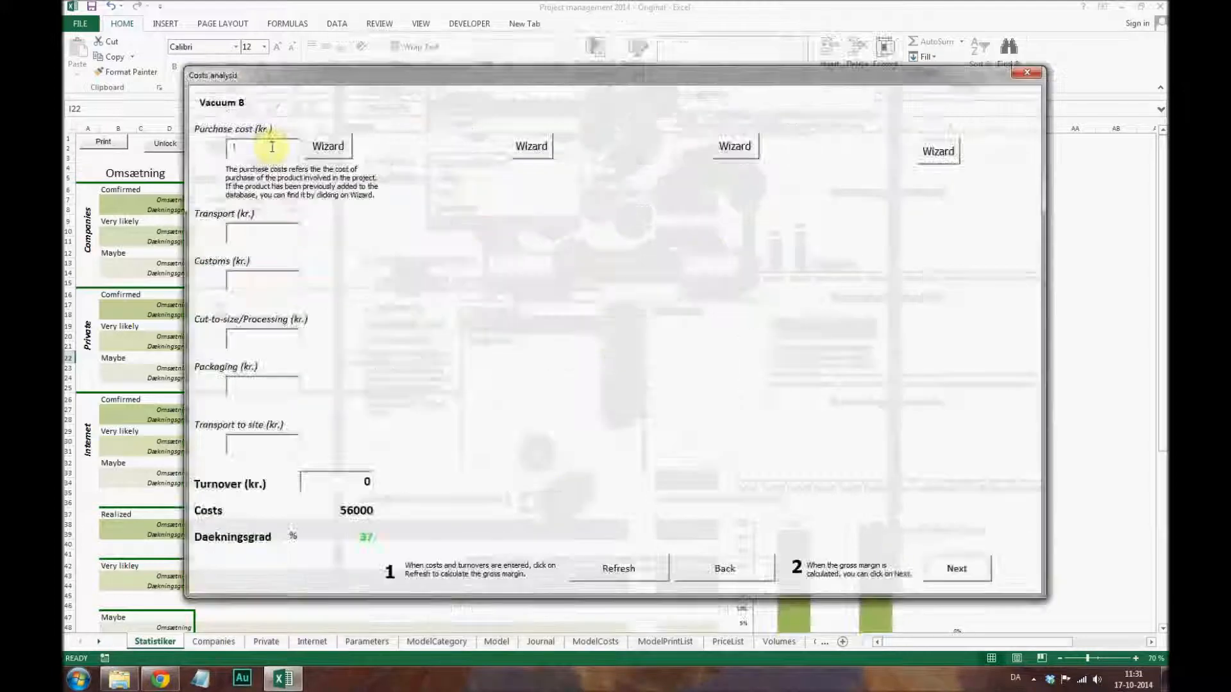
- Set Vacuum B's purchase cost to 22000 and turnover to 32000, then calculate and accept the gross margin
text(22000)
click(338, 482)
text(2200032000)
click(619, 570)
click(956, 569)
- Start adding a project in the Internet category, name it Project G and assign an existing customer
click(463, 124)
click(724, 96)
text(Project G)
click(463, 209)
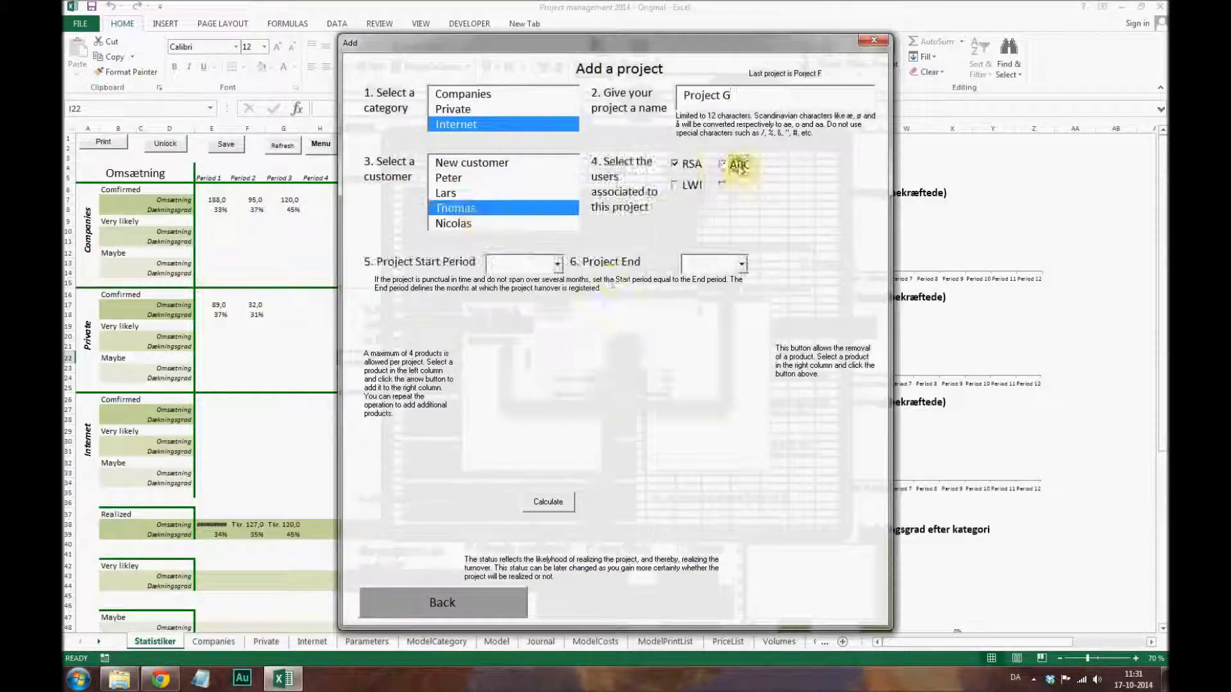
- Enter Project G's costs of 47000 and 12000 with turnovers of 67000 and 26000, calculate the margins and validate the project
text(47000)
key(Tab)
text(12000)
click(337, 482)
text(6700026000)
click(619, 569)
click(956, 569)
click(622, 608)
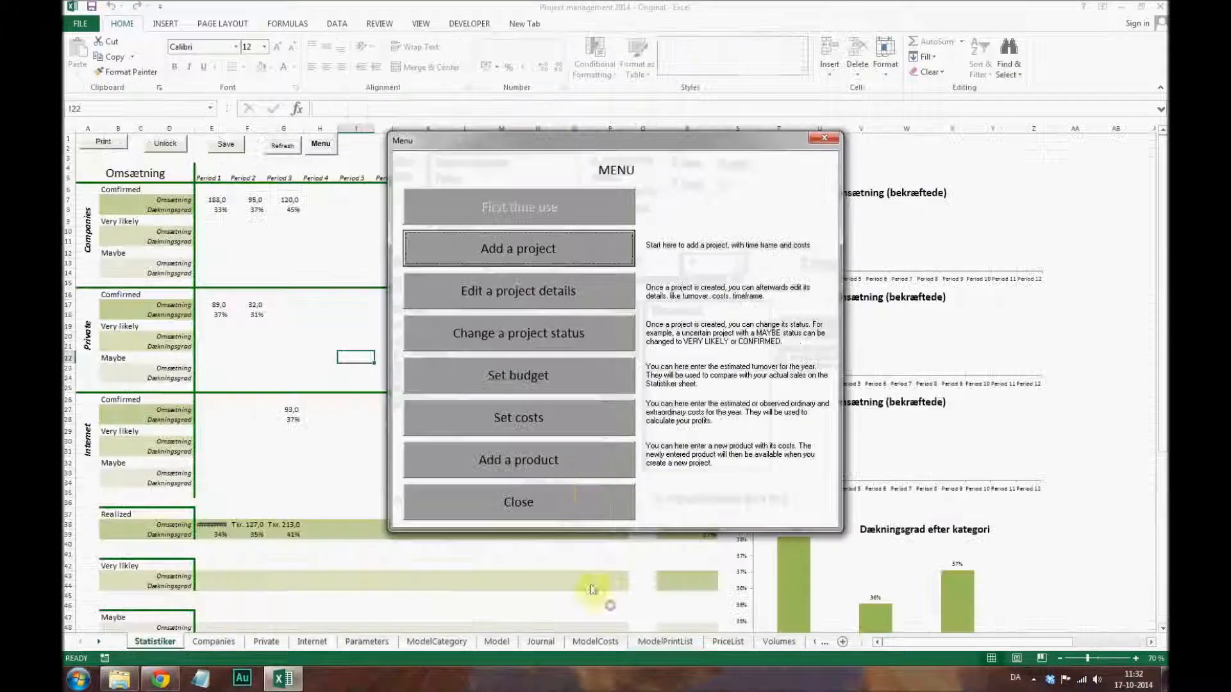
- Start the Internet project Project H for an existing customer, with Period 2 as its start period
click(519, 249)
text(Project H)
click(463, 179)
click(557, 264)
click(526, 289)
- Open Project H's cost analysis, set the turnover to 35000, and calculate and accept the gross margin
click(548, 502)
text(35000)
click(620, 569)
click(956, 569)
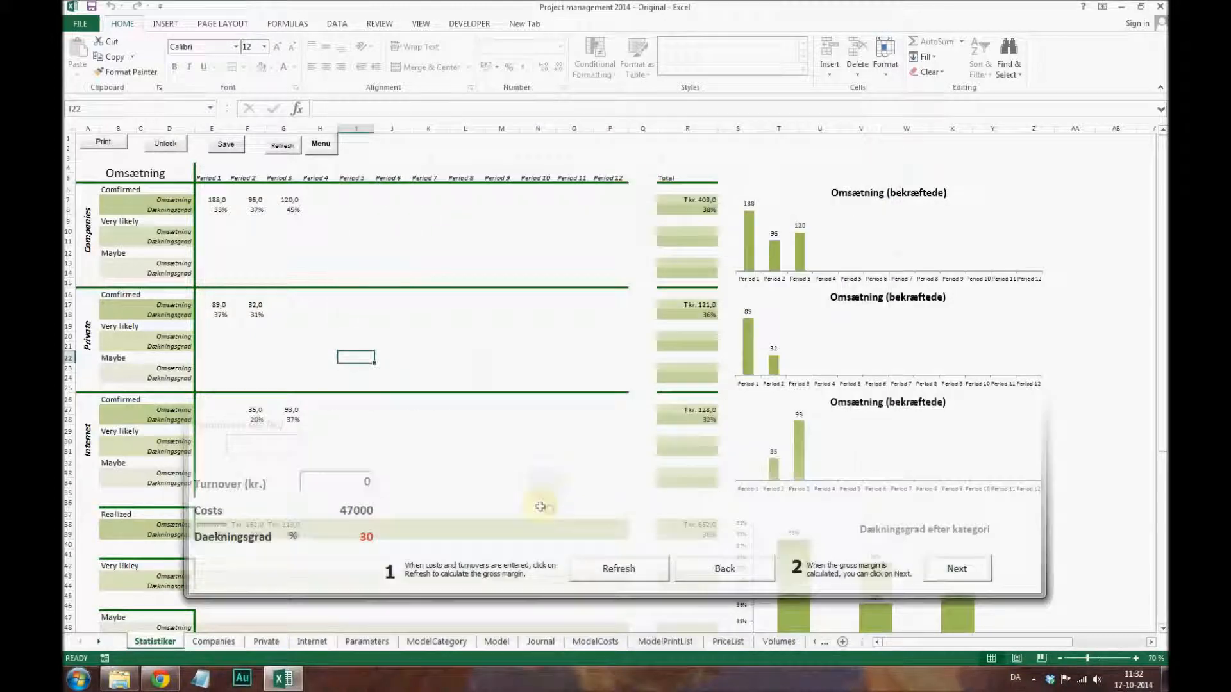
- Unlock the statistics sheet by entering the unlocking password
click(431, 464)
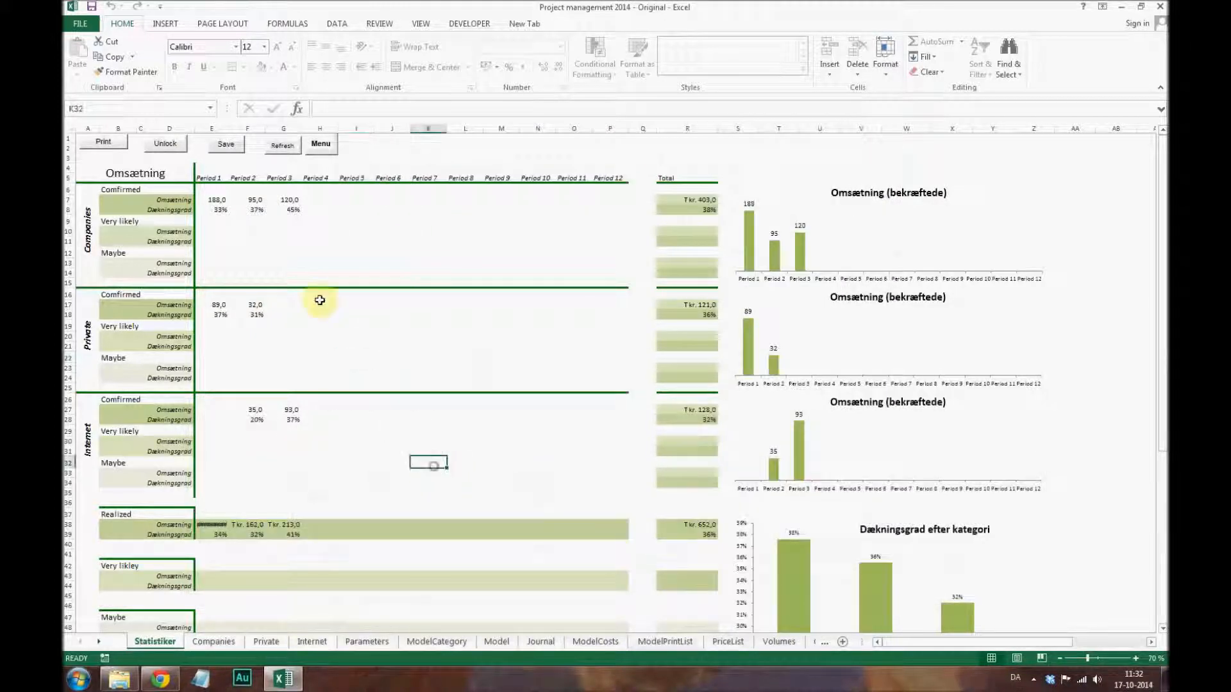
click(161, 146)
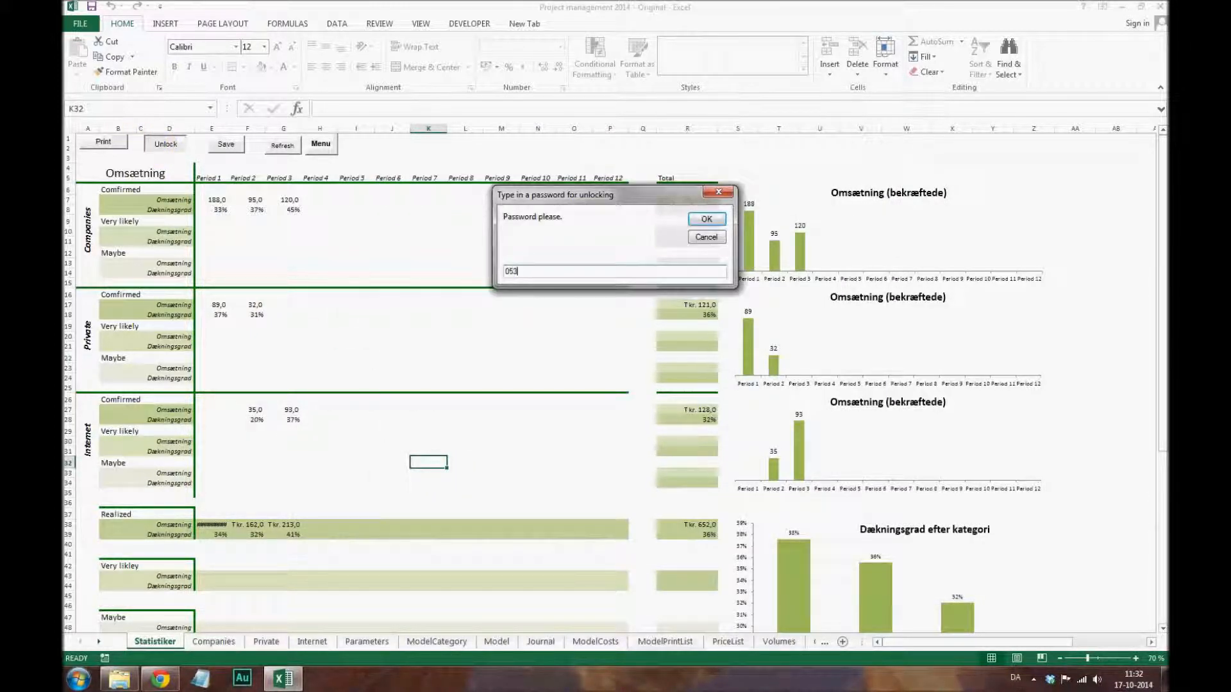
key(Return)
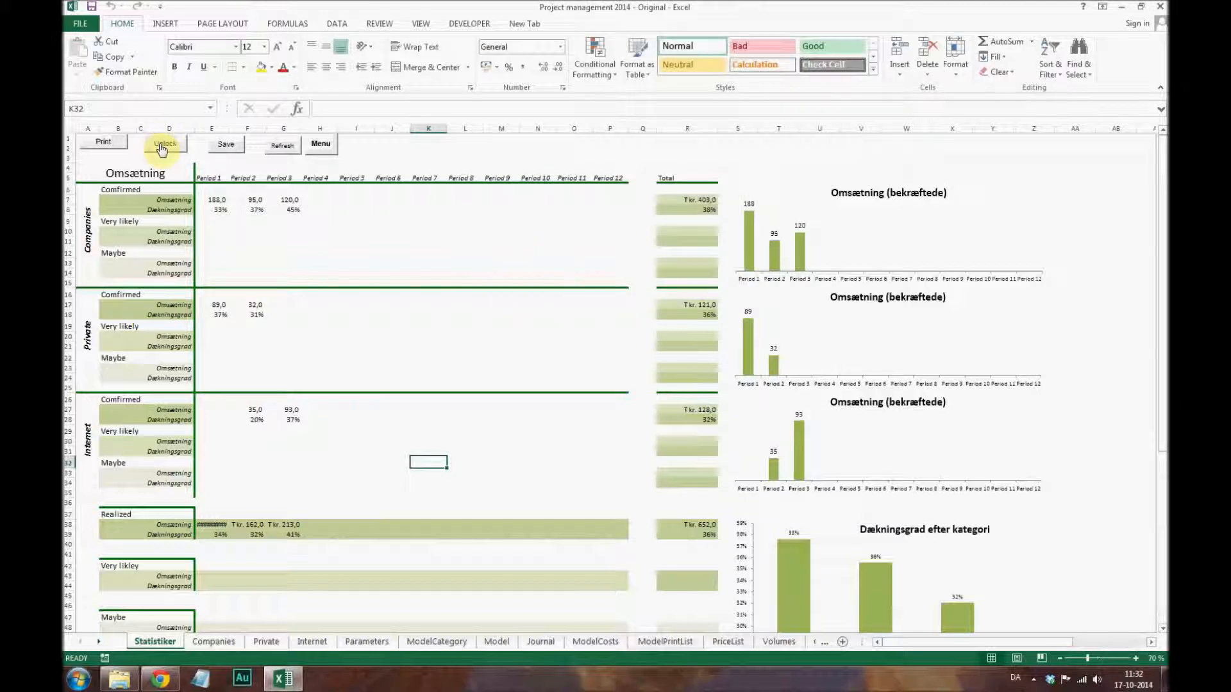
- Autofit column E so the Period 1 realized turnover fits, and lock the statistics sheet again
double_click(227, 129)
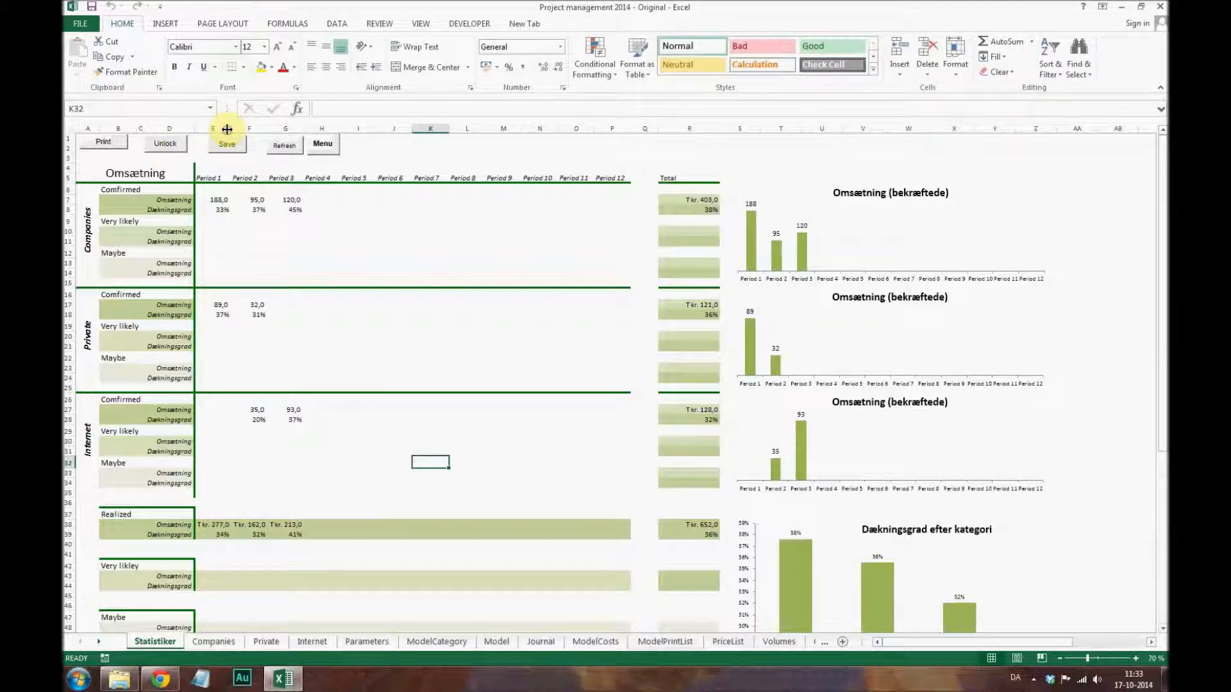
click(170, 147)
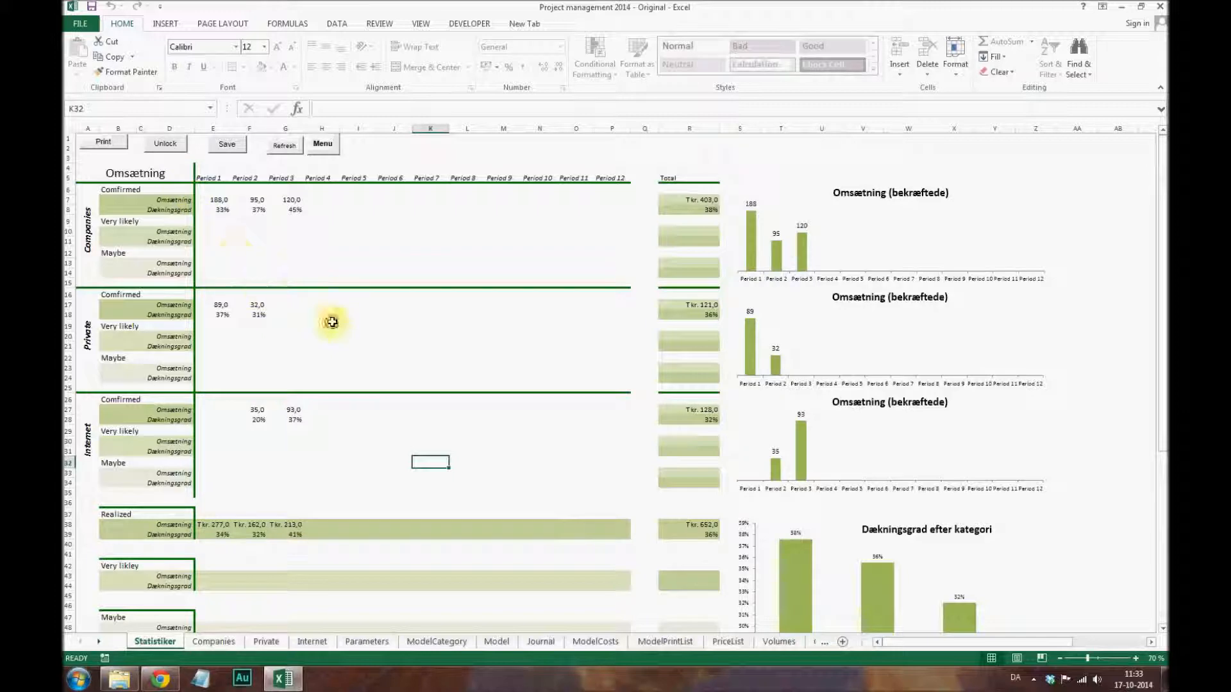
- Examine the realized, budgeted, cost and net result rows and the category charts covering all added projects
scroll(385, 346, down, 6)
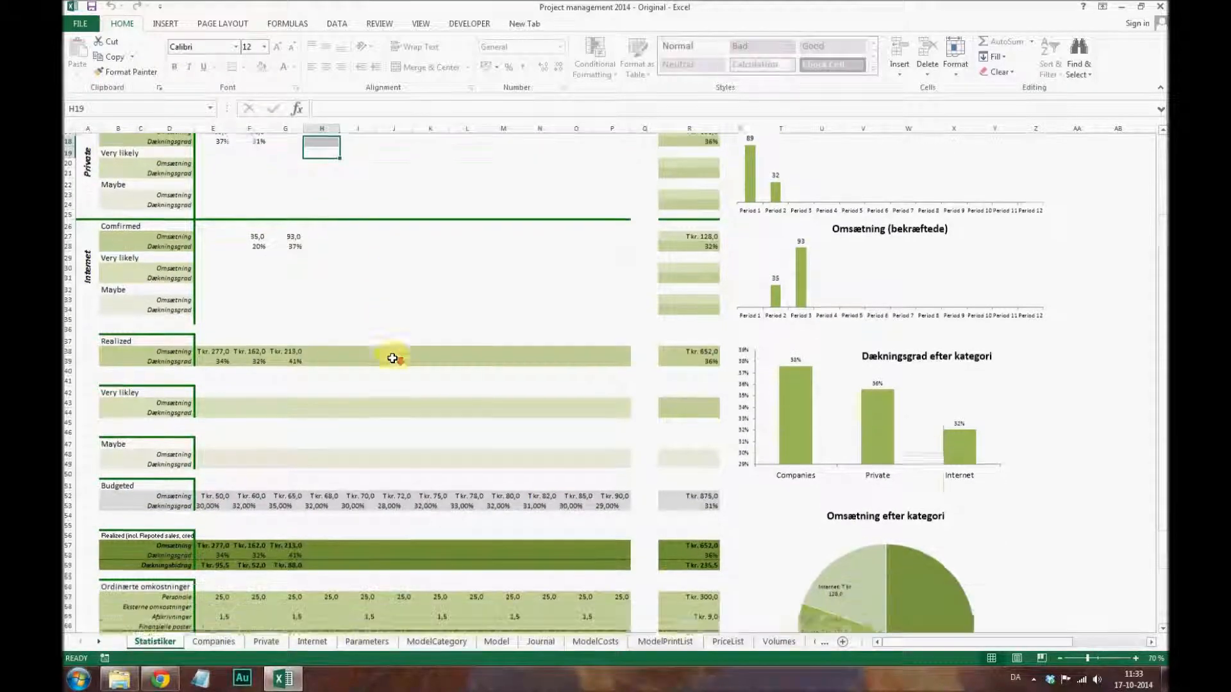
scroll(392, 357, down, 8)
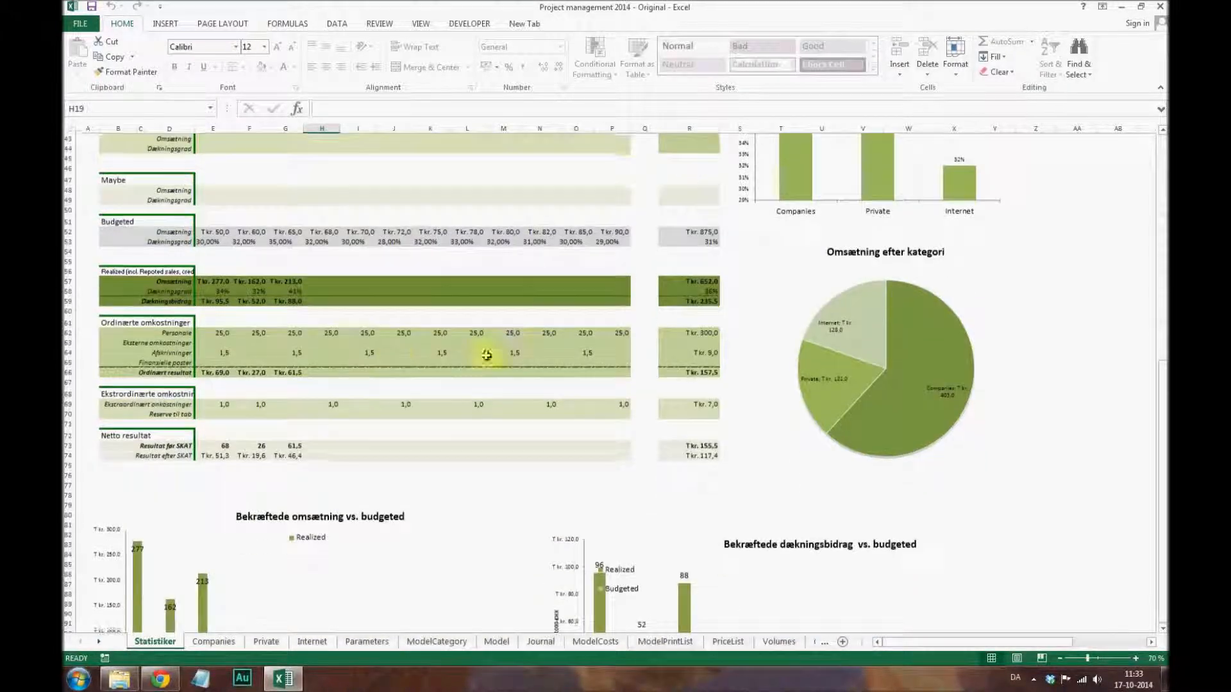
scroll(936, 389, up, 4)
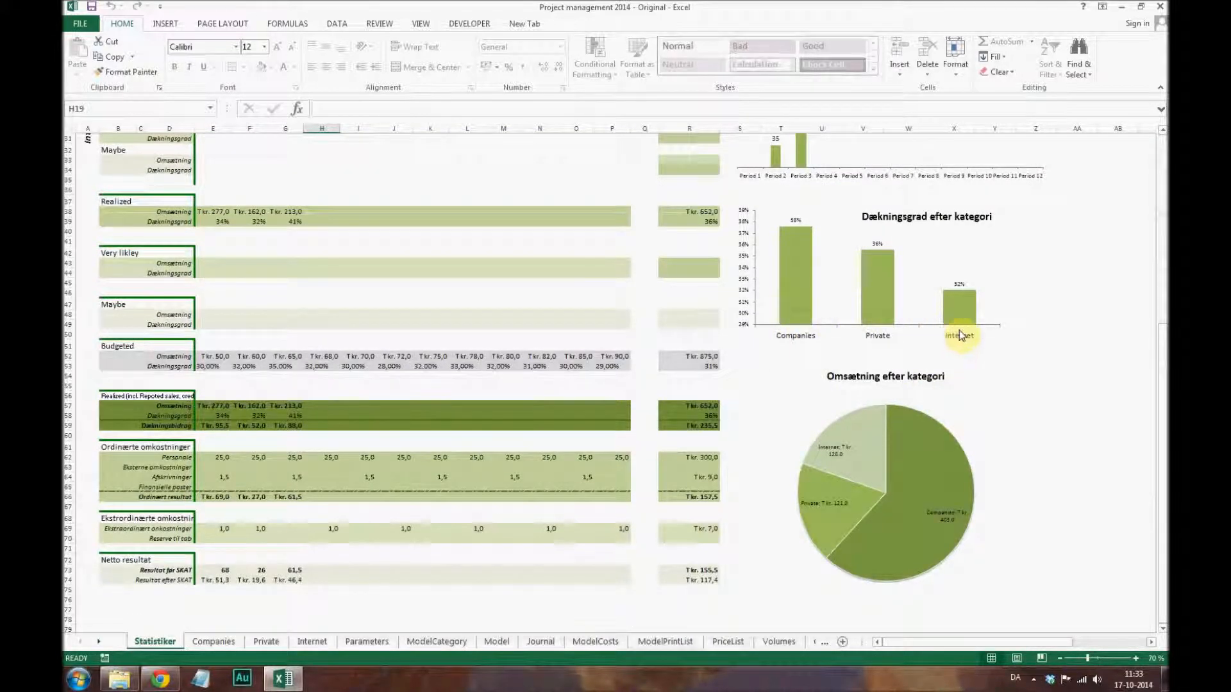
scroll(960, 335, up, 10)
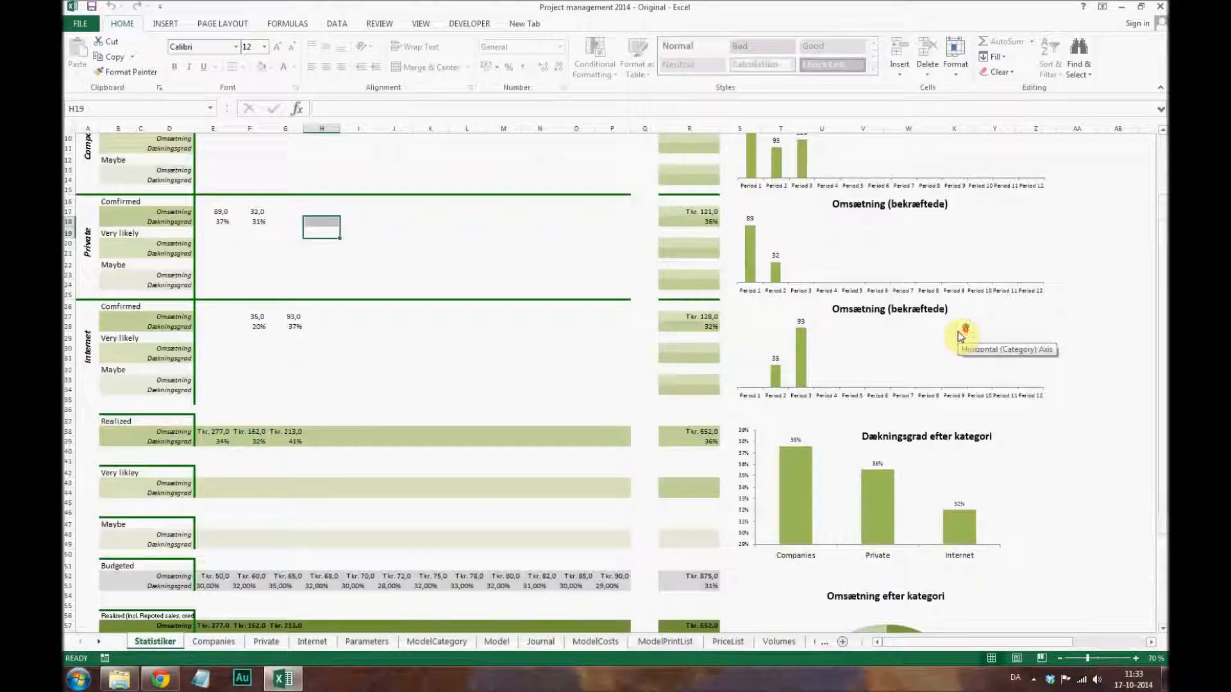
scroll(959, 336, down, 11)
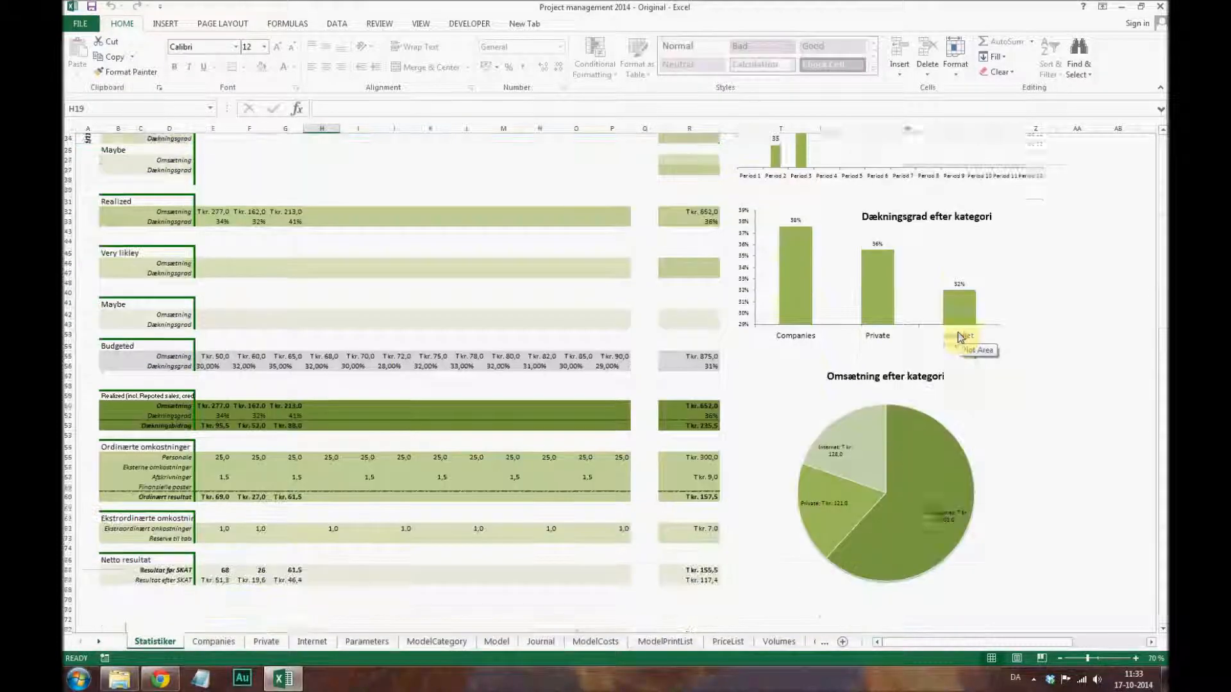
scroll(960, 335, down, 2)
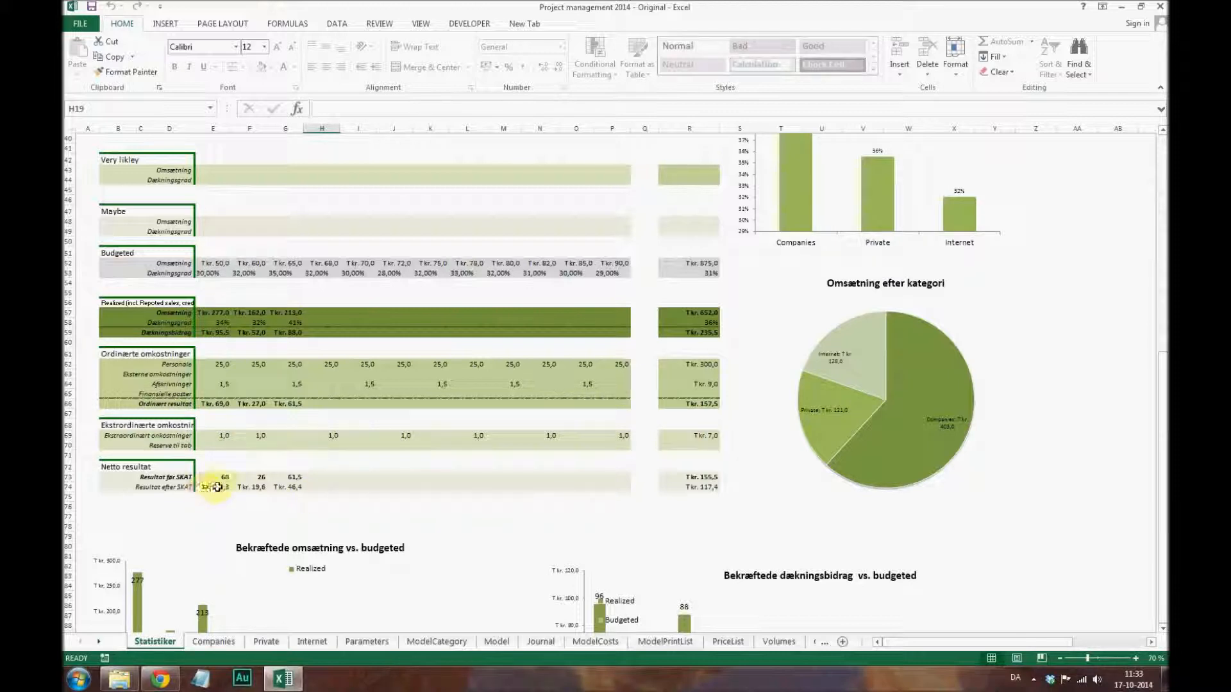
- Examine the budget comparison, cumulative turnover, customer turnover, result and cost structure charts, and switch to the Companies sheet
scroll(706, 482, down, 9)
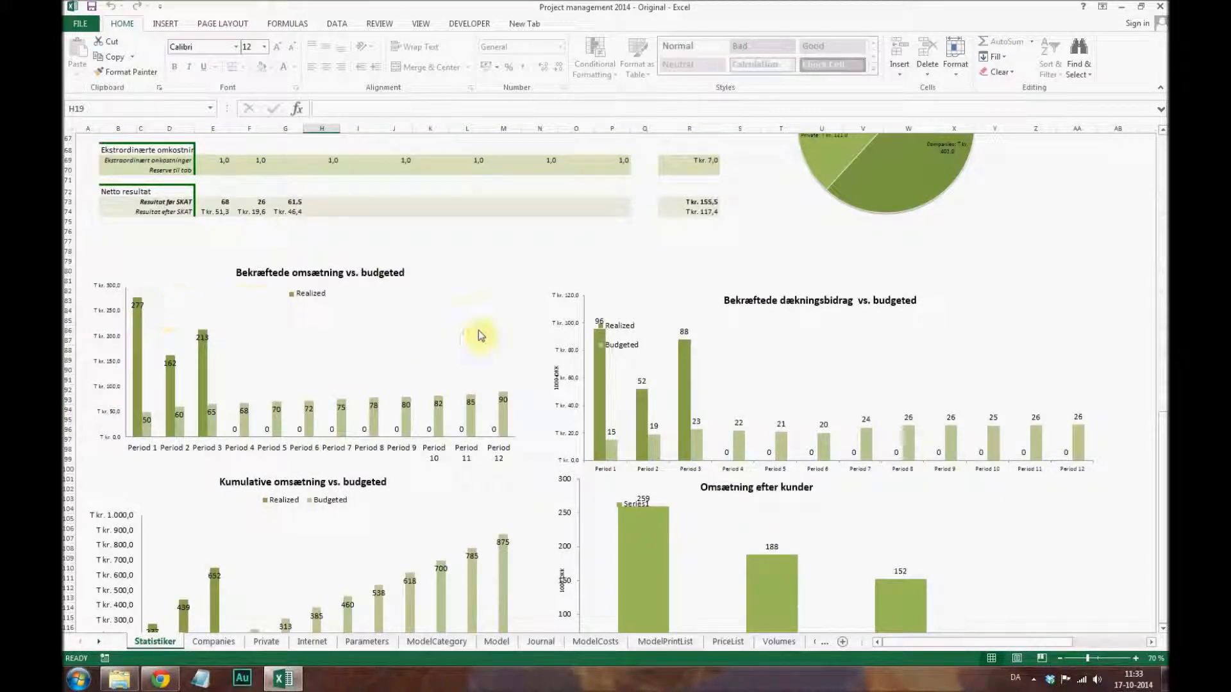
scroll(290, 418, down, 4)
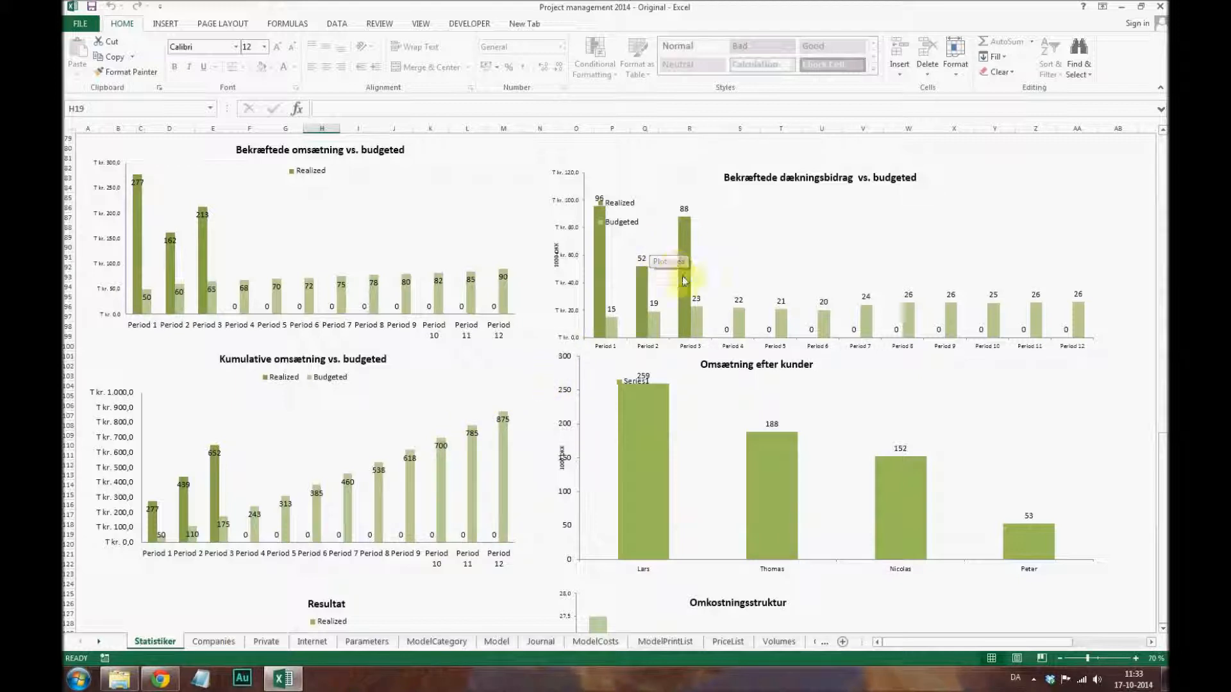
scroll(719, 353, down, 3)
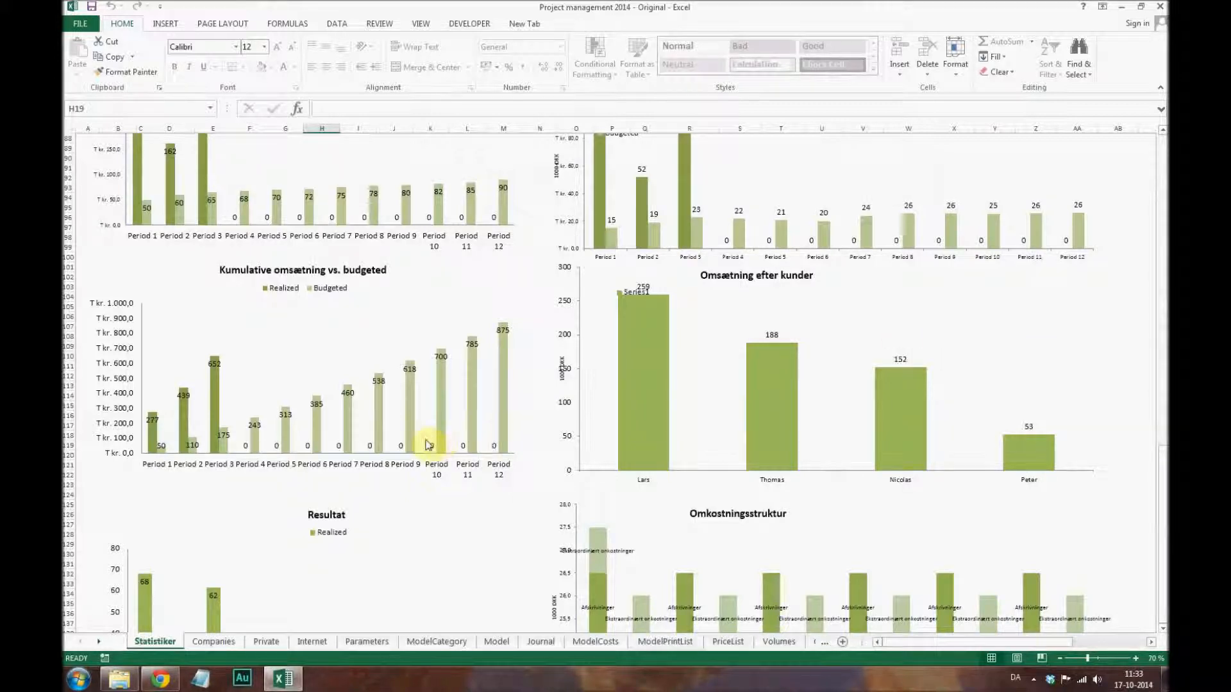
scroll(429, 444, down, 4)
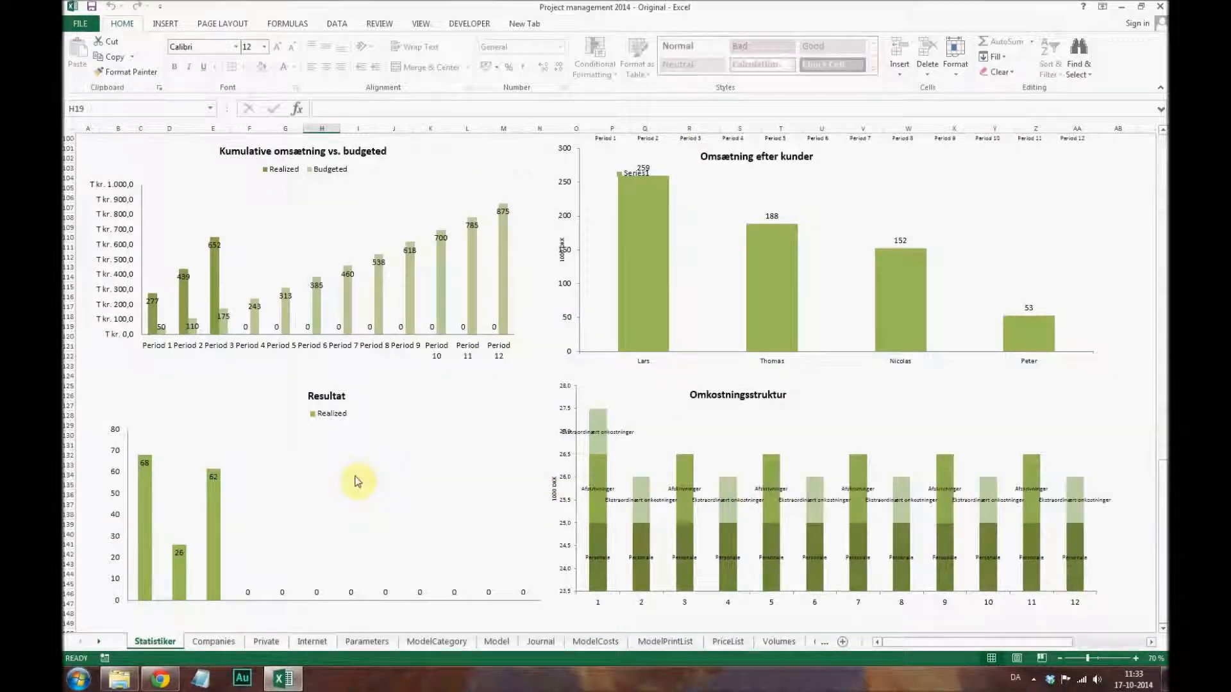
scroll(356, 481, down, 3)
scroll(357, 481, up, 8)
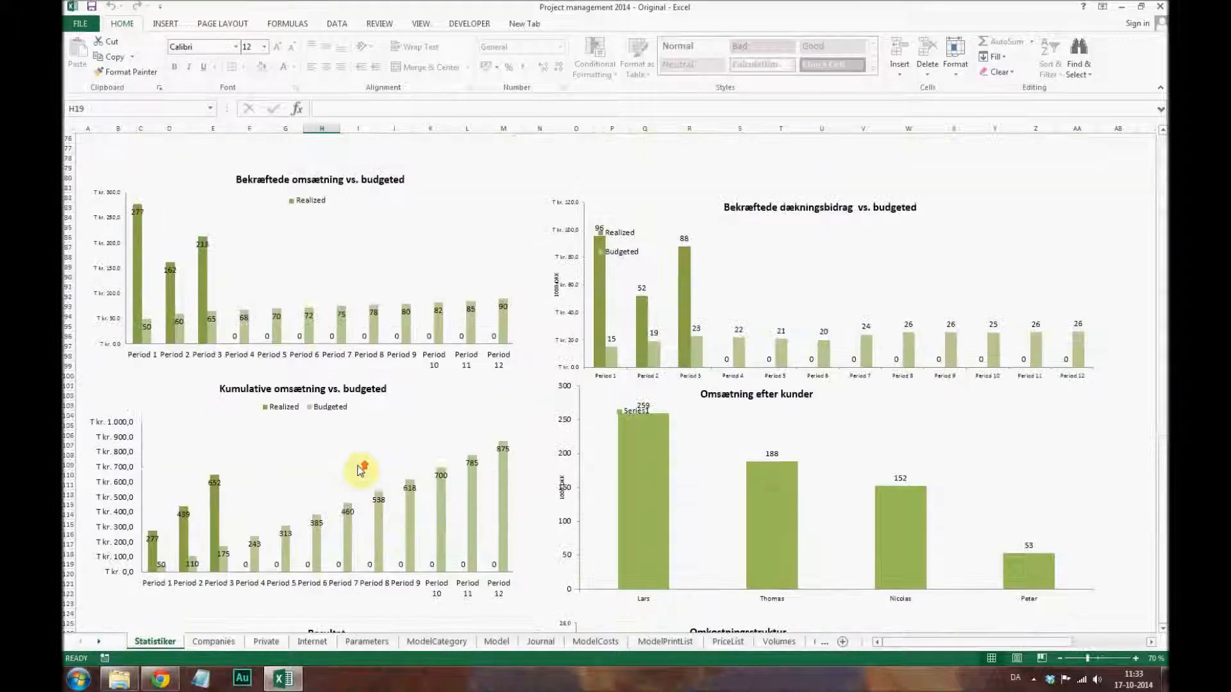
scroll(357, 458, up, 20)
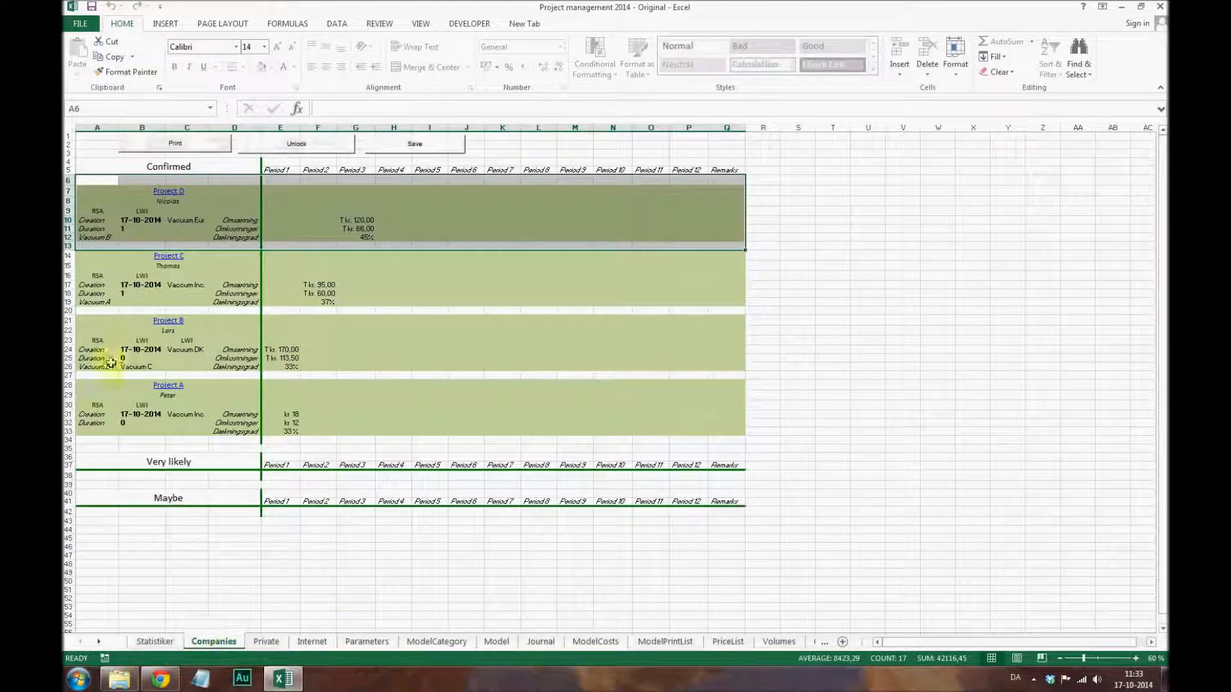
- Open Project C's linked calculation workbook, accepting the security notice, review its cost breakdown and close it
click(178, 257)
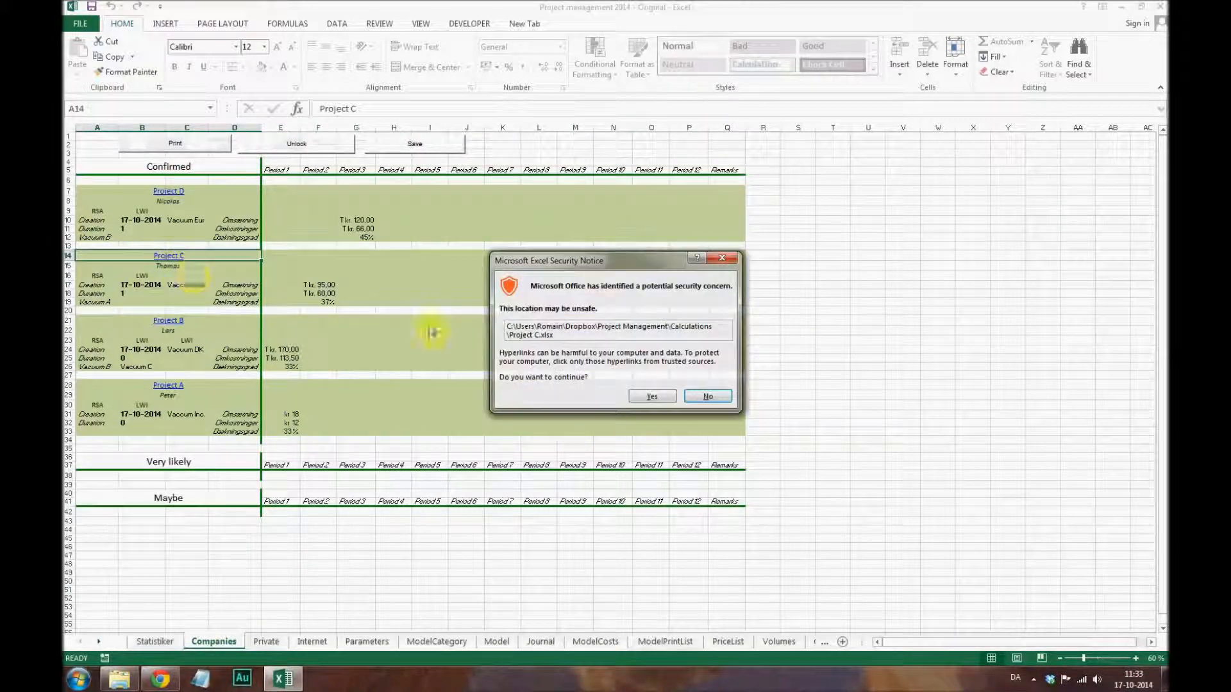
click(664, 398)
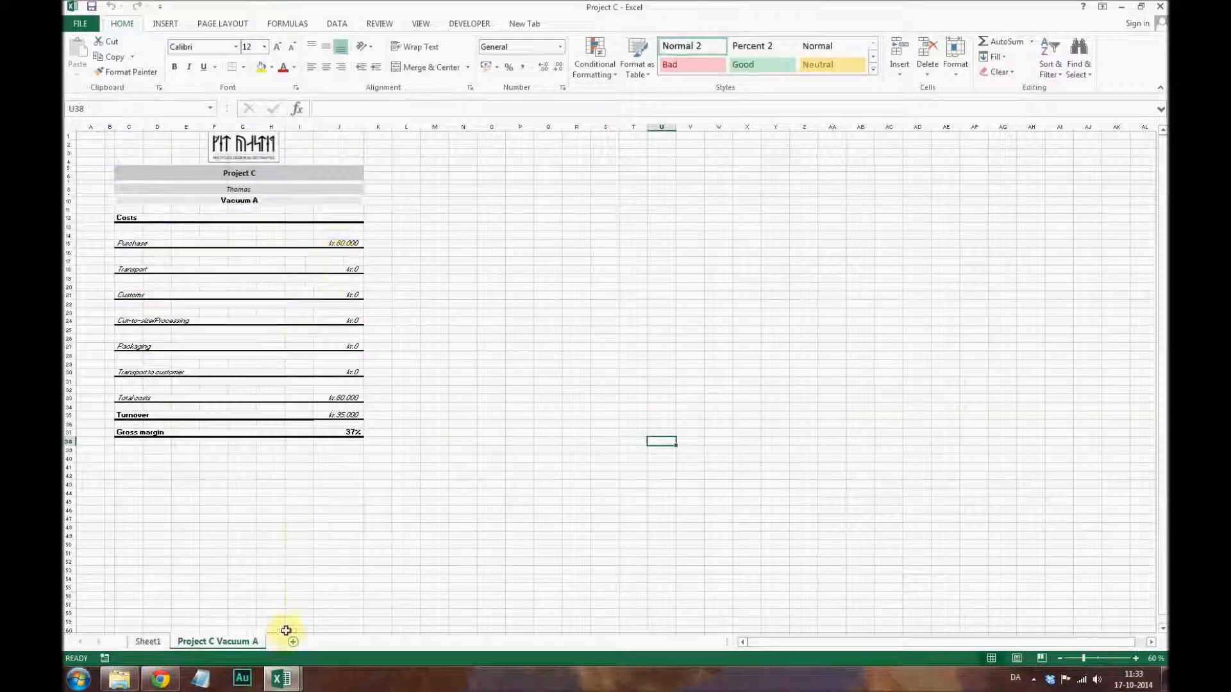
click(1161, 8)
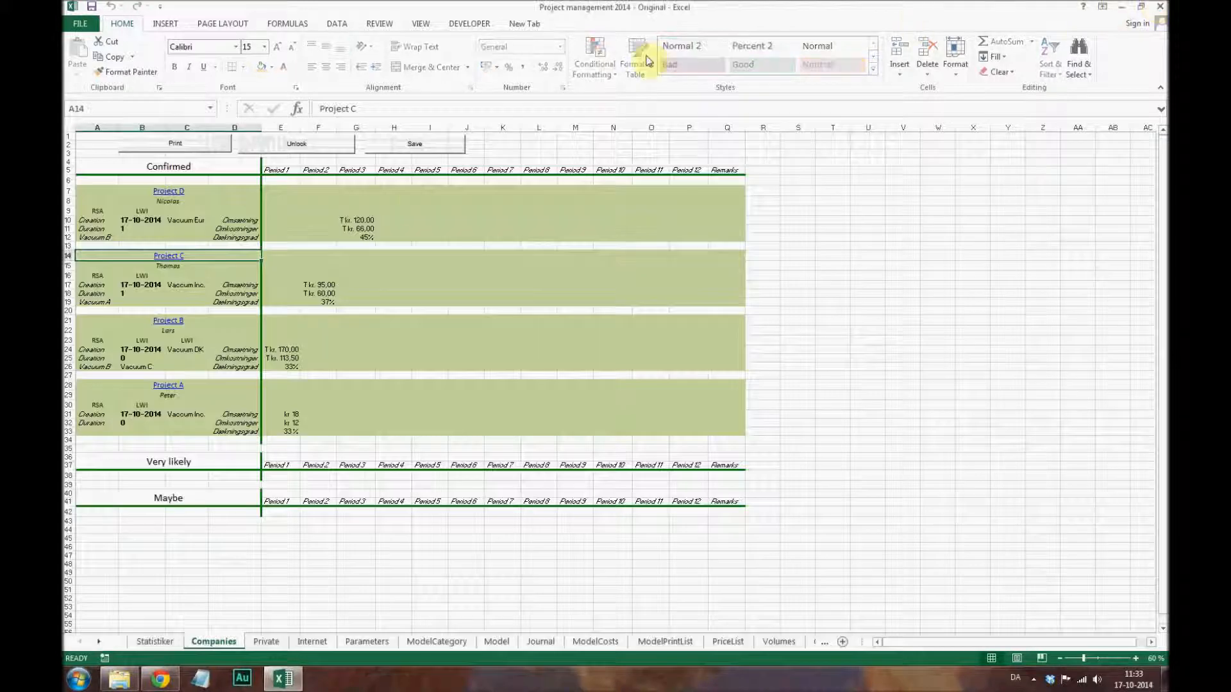
- Review the projects listed on the Private and Internet sheets and return to the Companies sheet
click(247, 565)
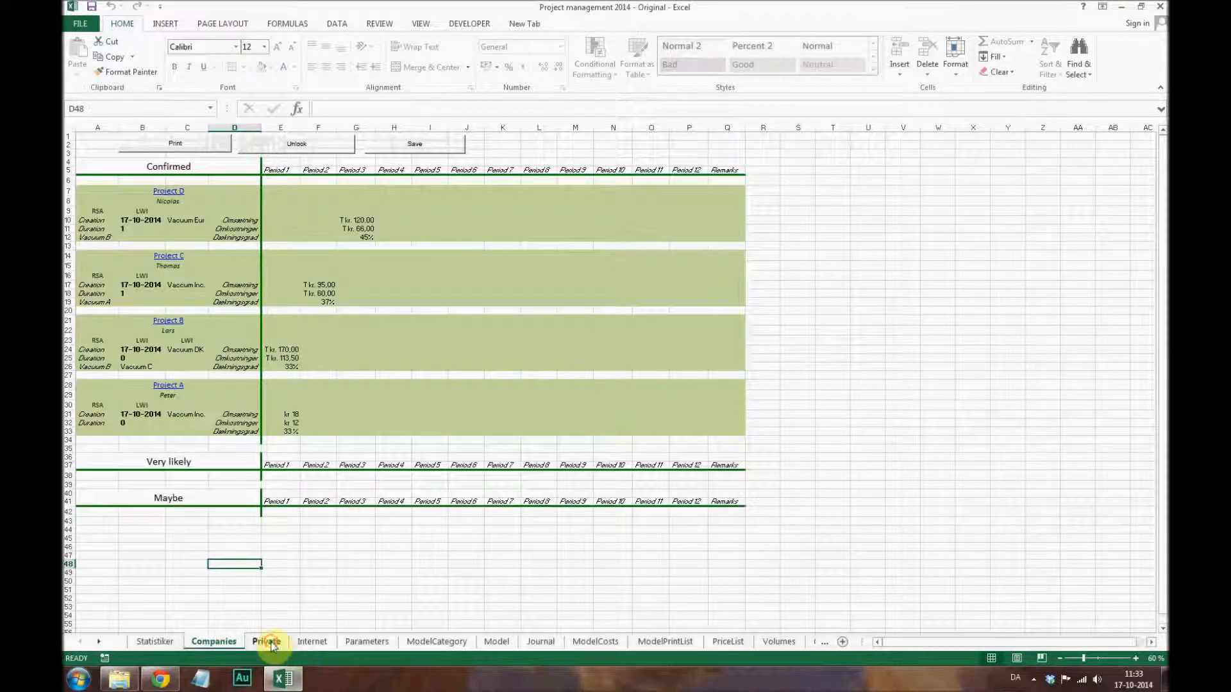
click(267, 641)
click(321, 641)
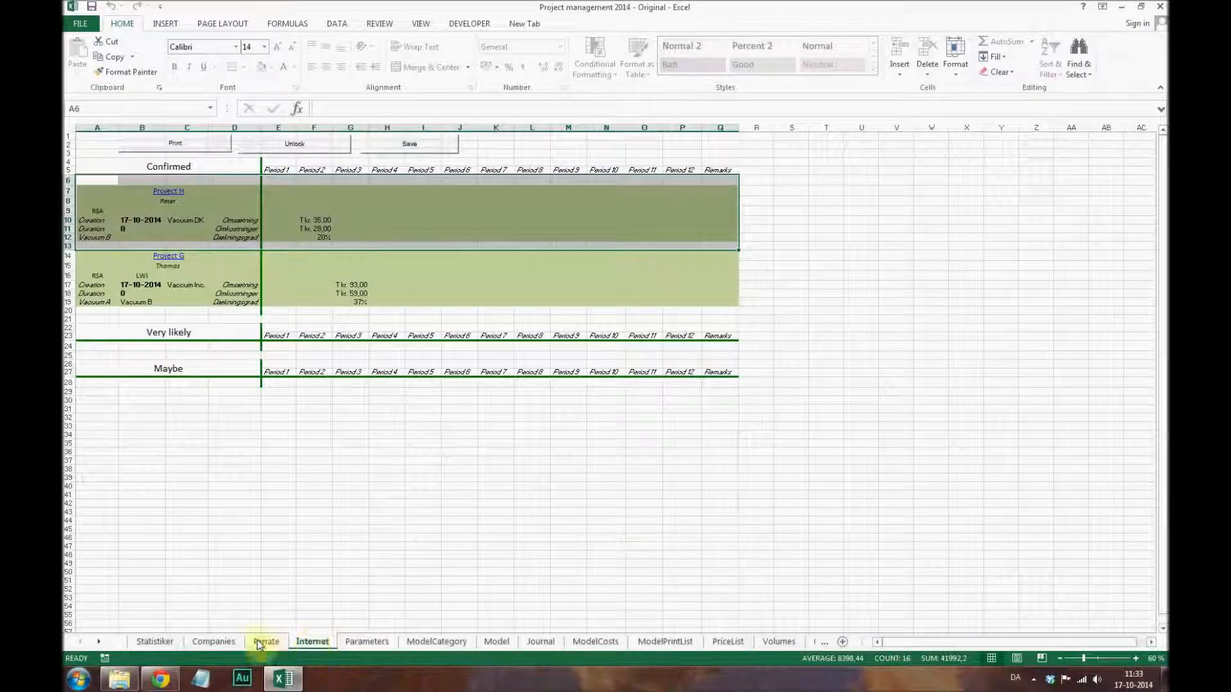
click(213, 641)
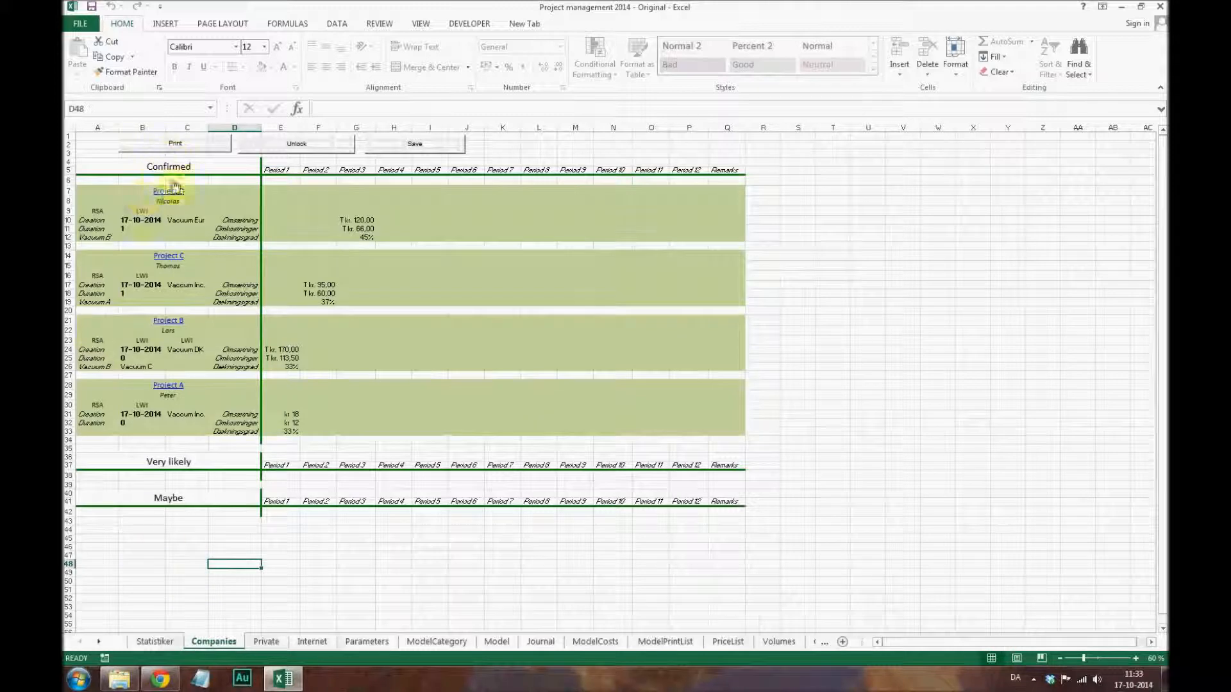
- Print the figures from the Statistiker sheet as a PDF named TestPrint
click(154, 641)
click(105, 142)
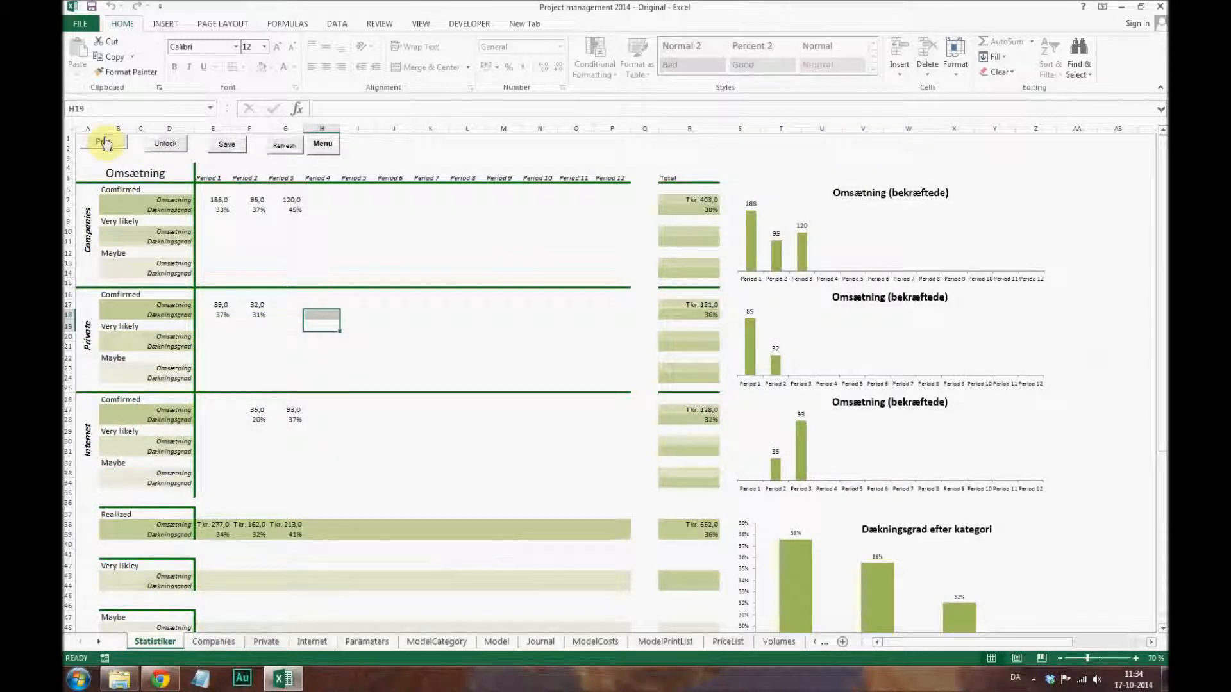
click(599, 302)
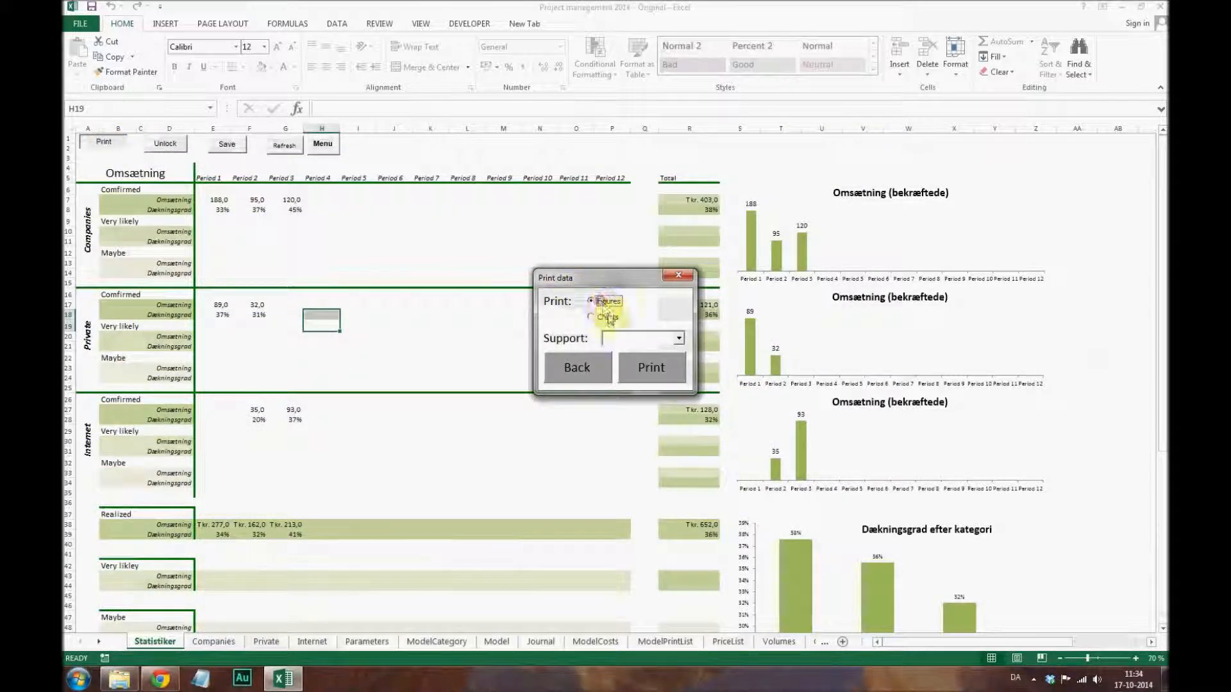
click(678, 338)
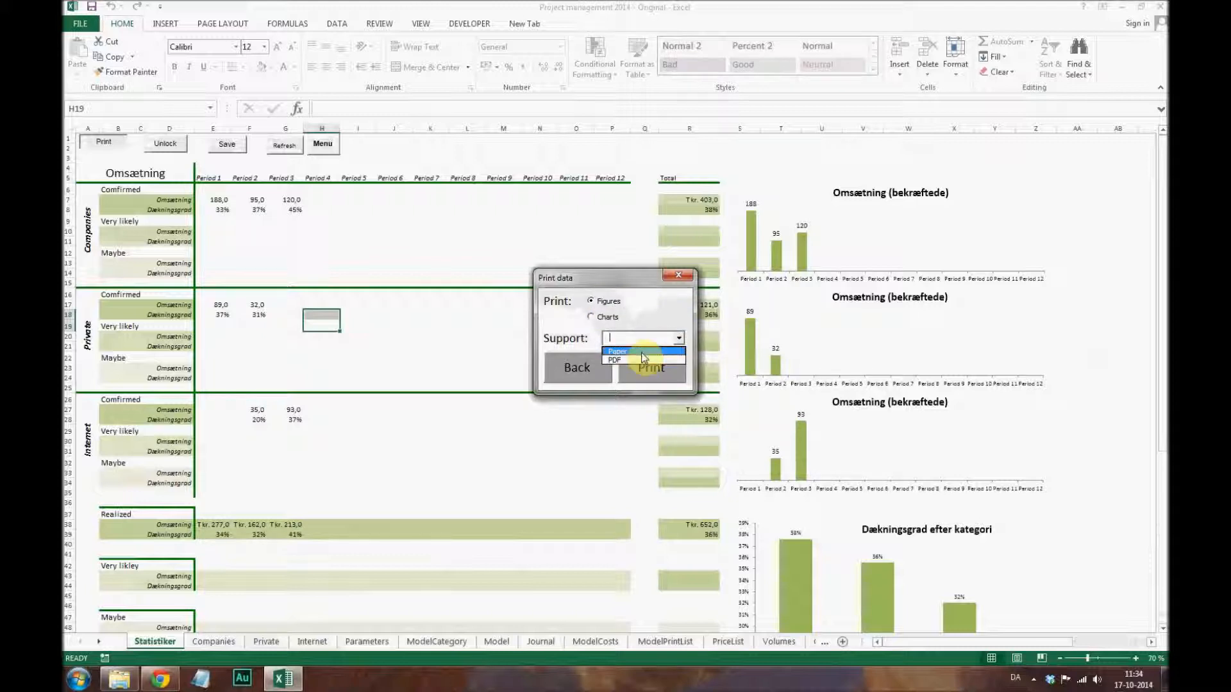
click(643, 361)
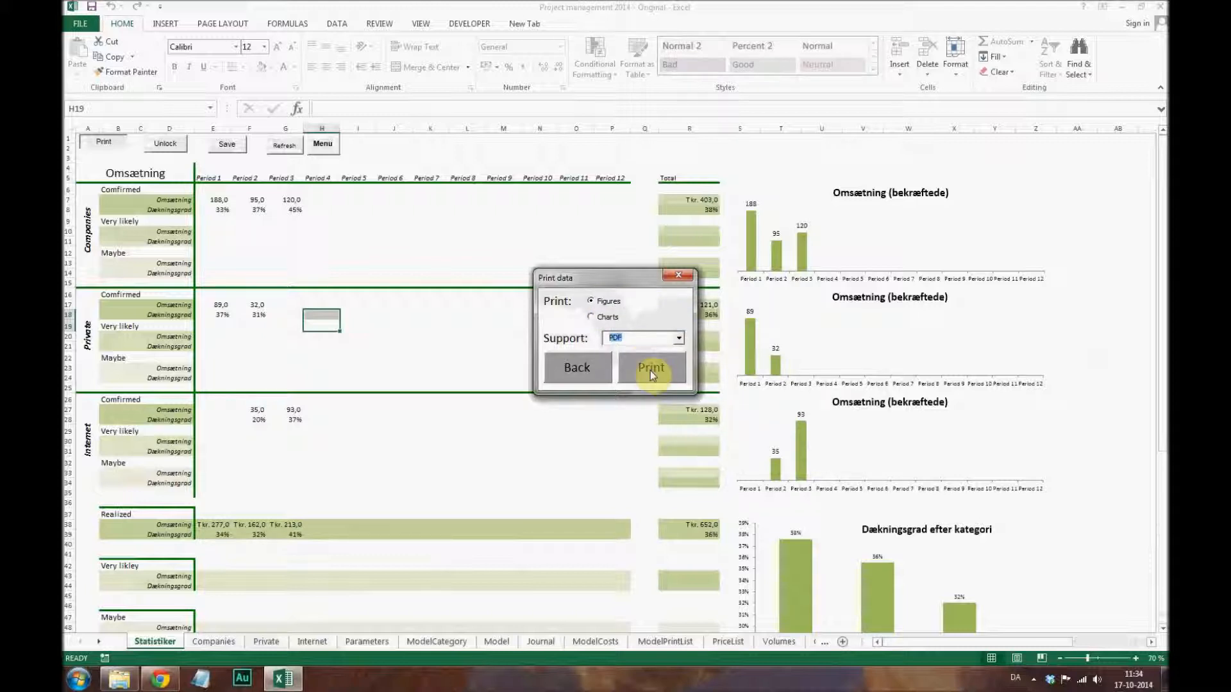
click(650, 370)
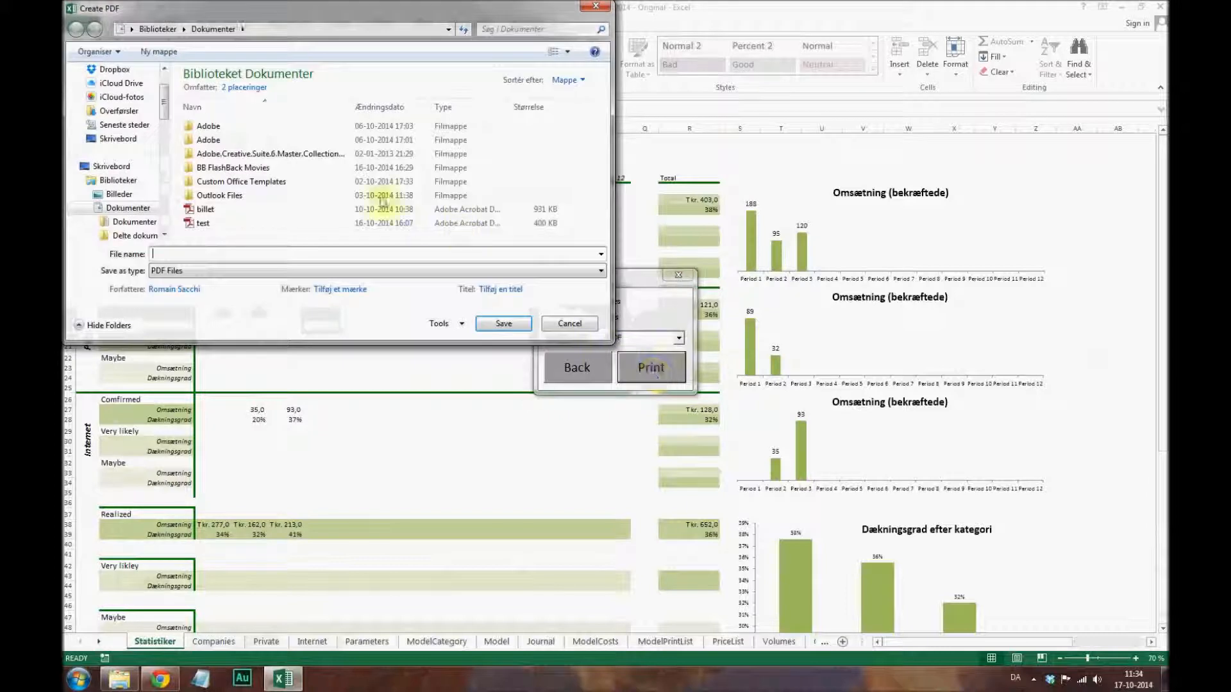
text(TestP)
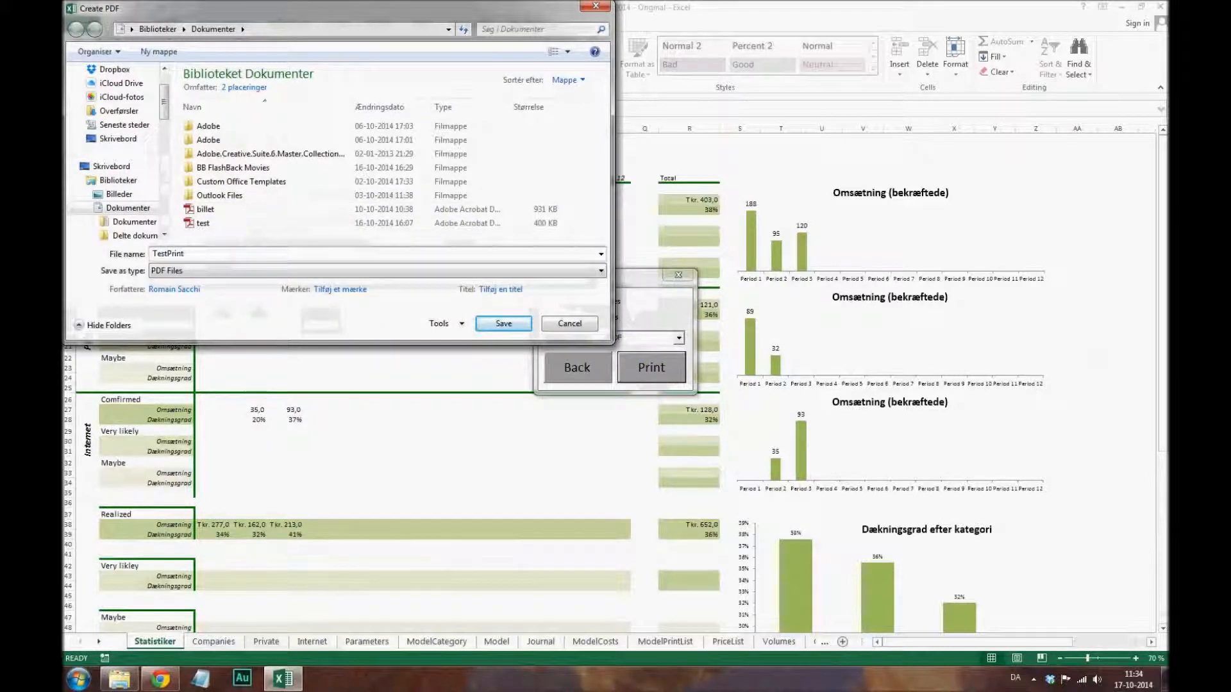
text(rint)
click(503, 323)
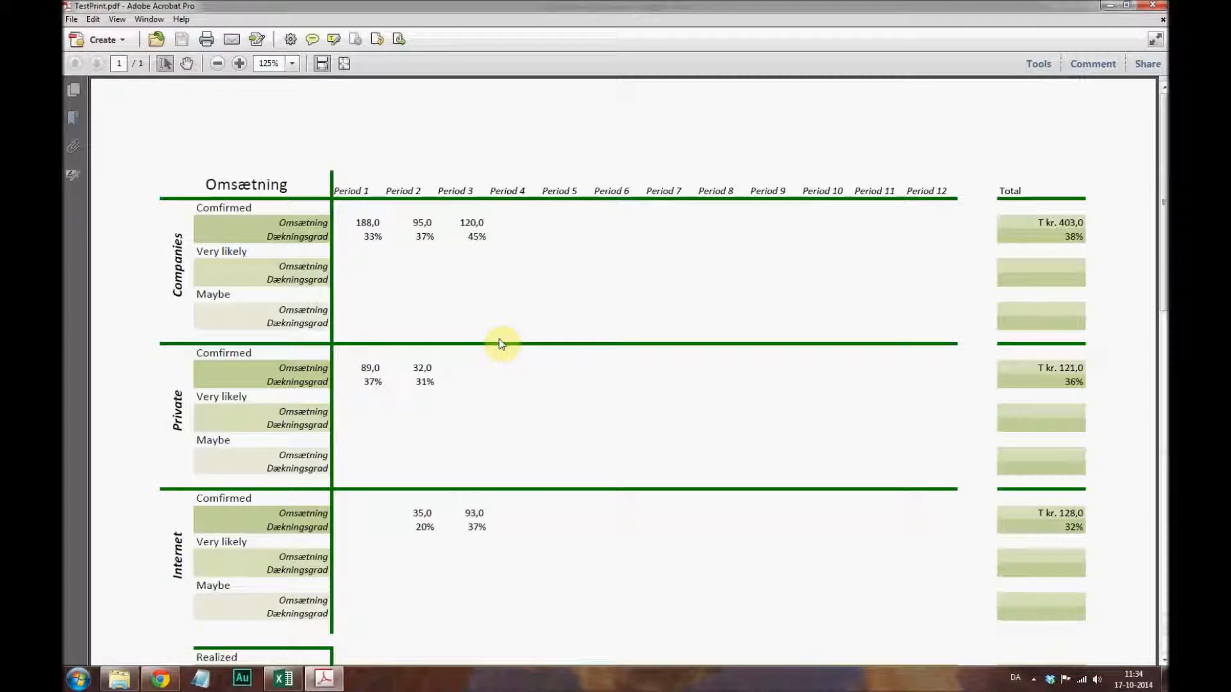
- Review the turnover, cost and net result figures in the TestPrint PDF and close it
scroll(521, 328, down, 6)
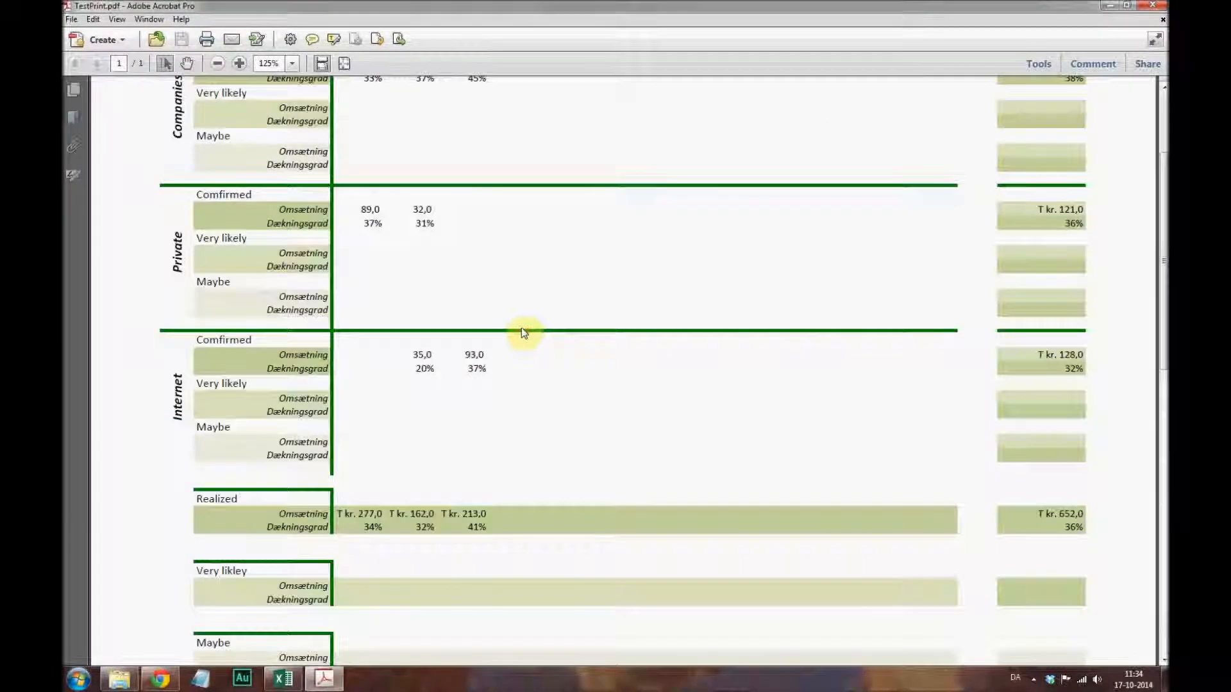
scroll(521, 328, down, 7)
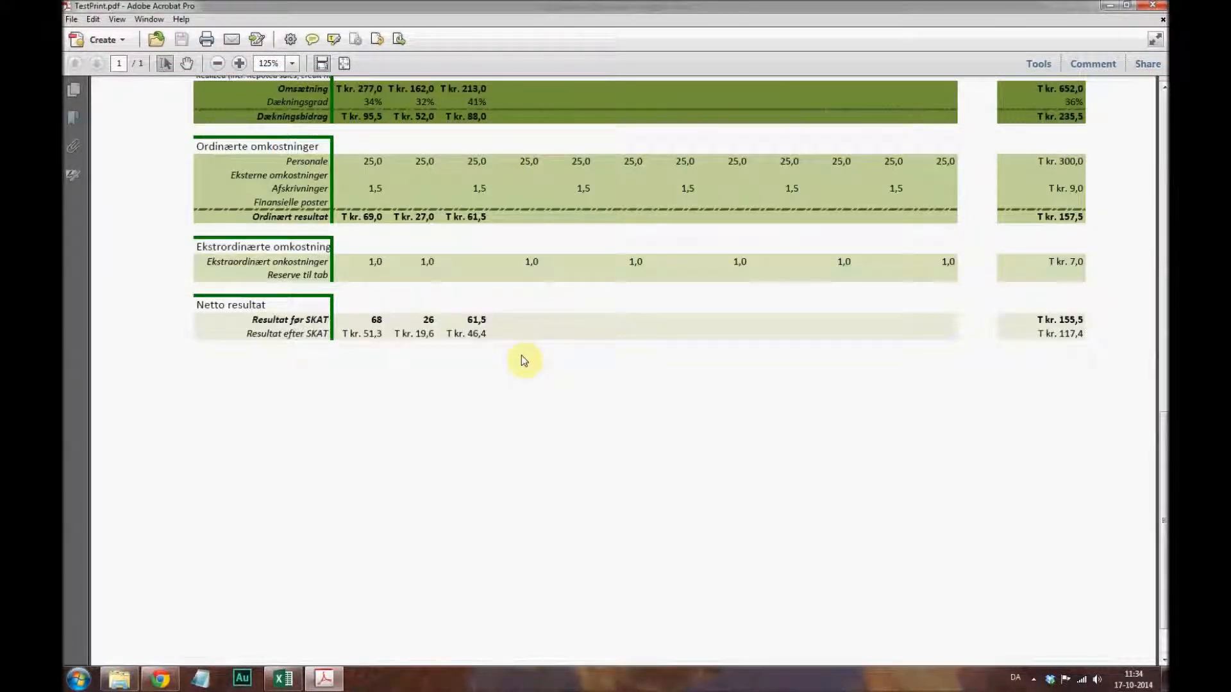
scroll(521, 354, up, 6)
scroll(521, 354, up, 8)
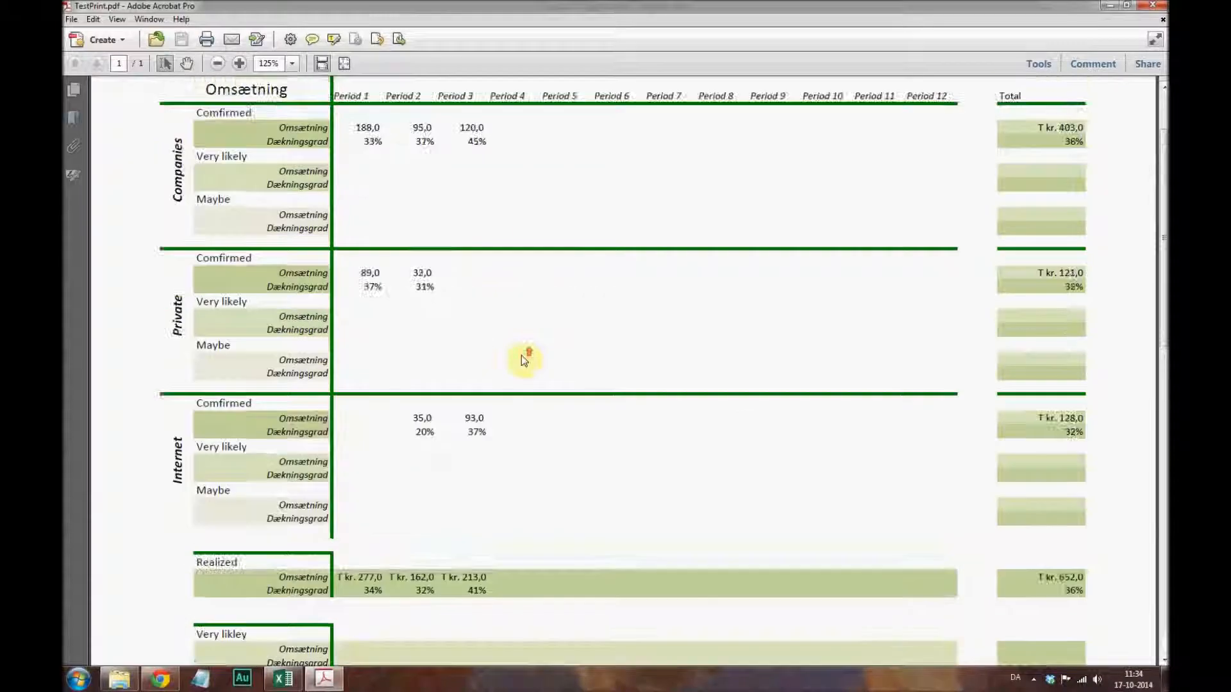
click(1152, 6)
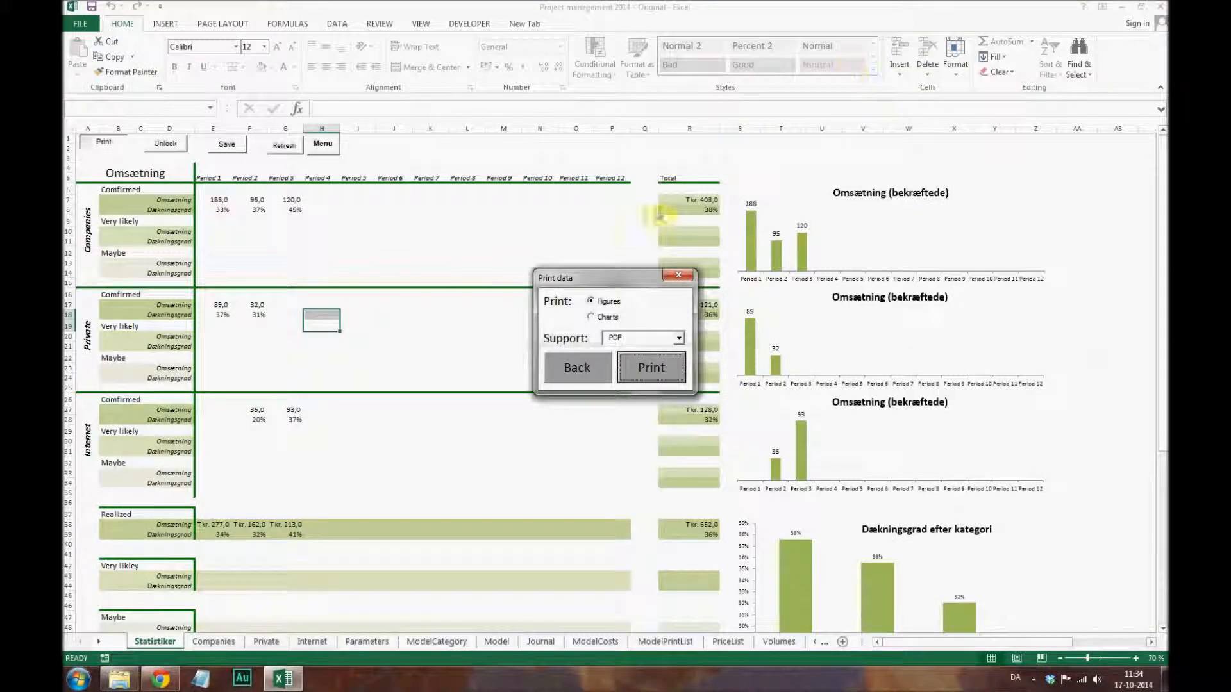
- Print the statistics charts as a PDF, saving over the existing TestPrint file
click(593, 318)
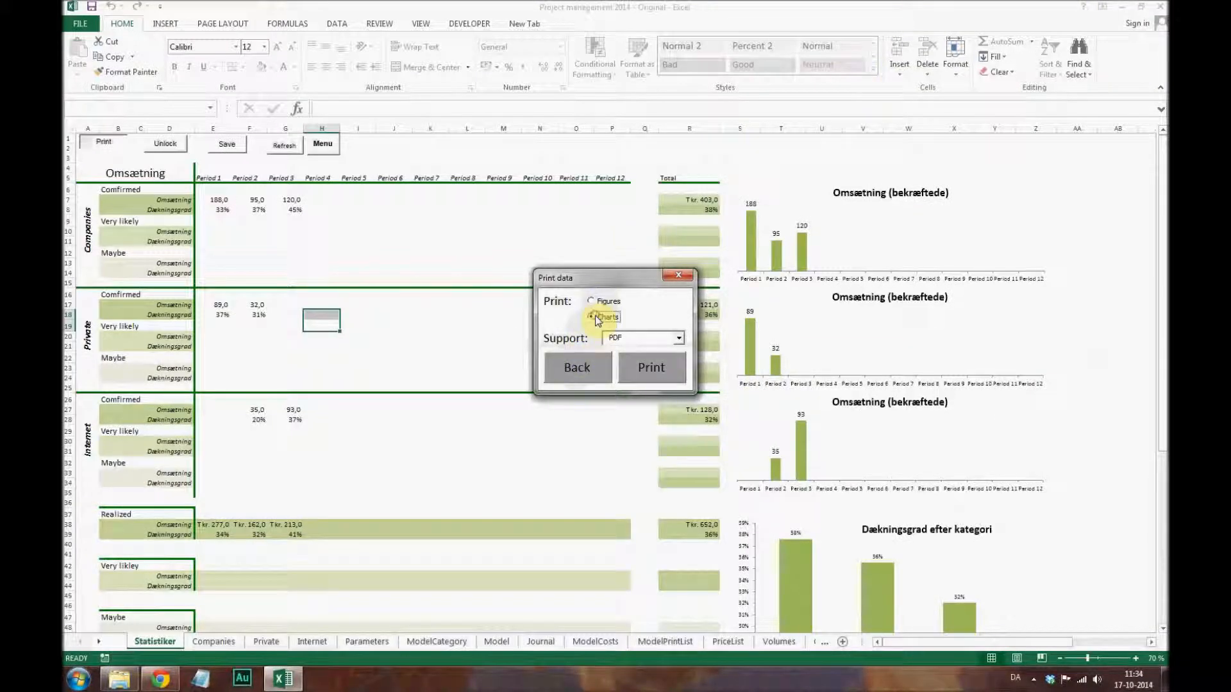
click(644, 376)
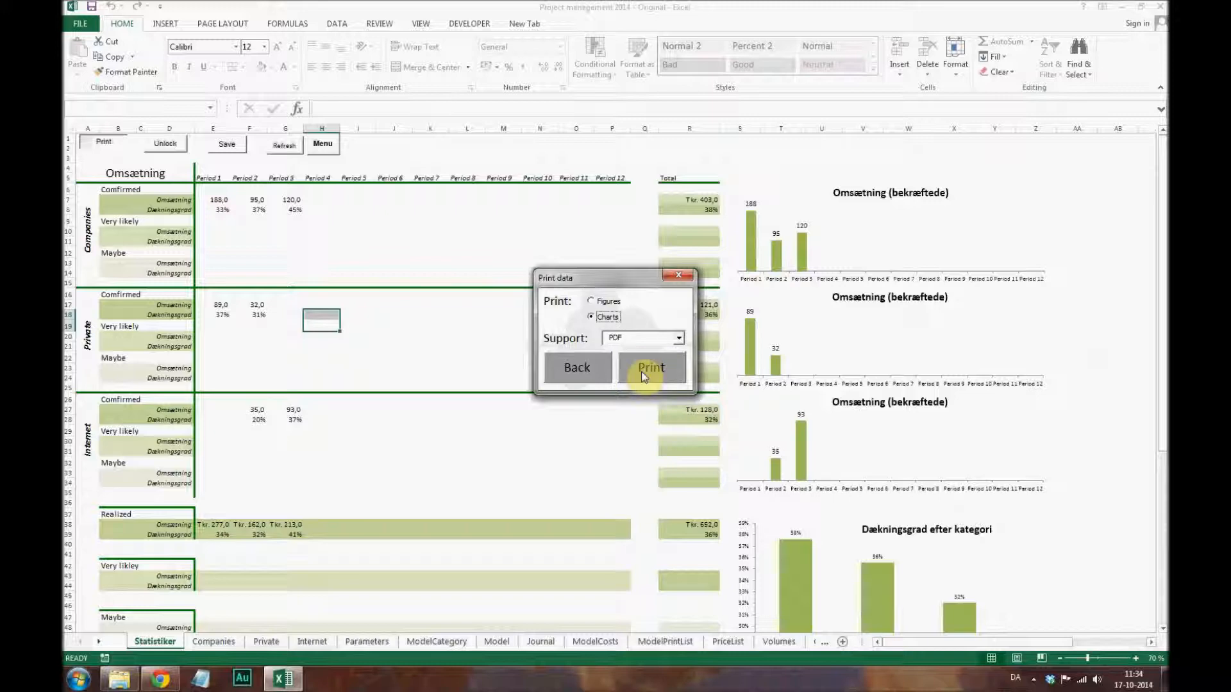
click(202, 237)
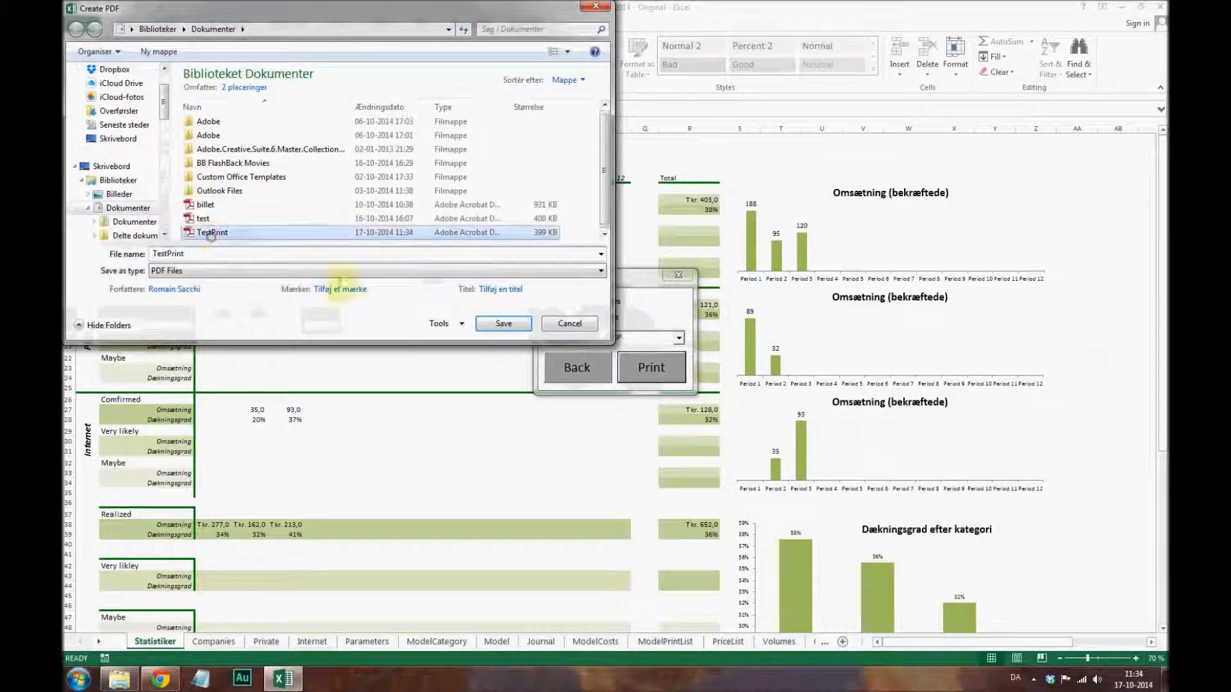
click(498, 323)
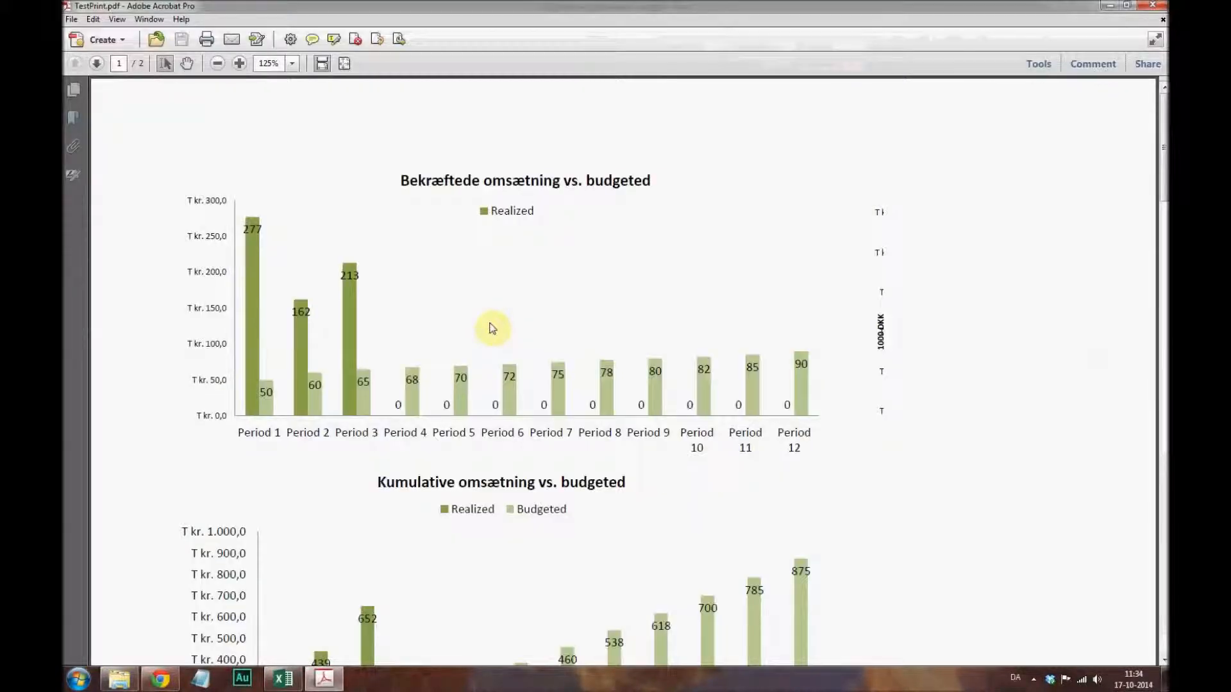
- Review the budget, result, customer turnover and cost structure charts in the PDF, and close it and the print dialog
scroll(492, 328, down, 10)
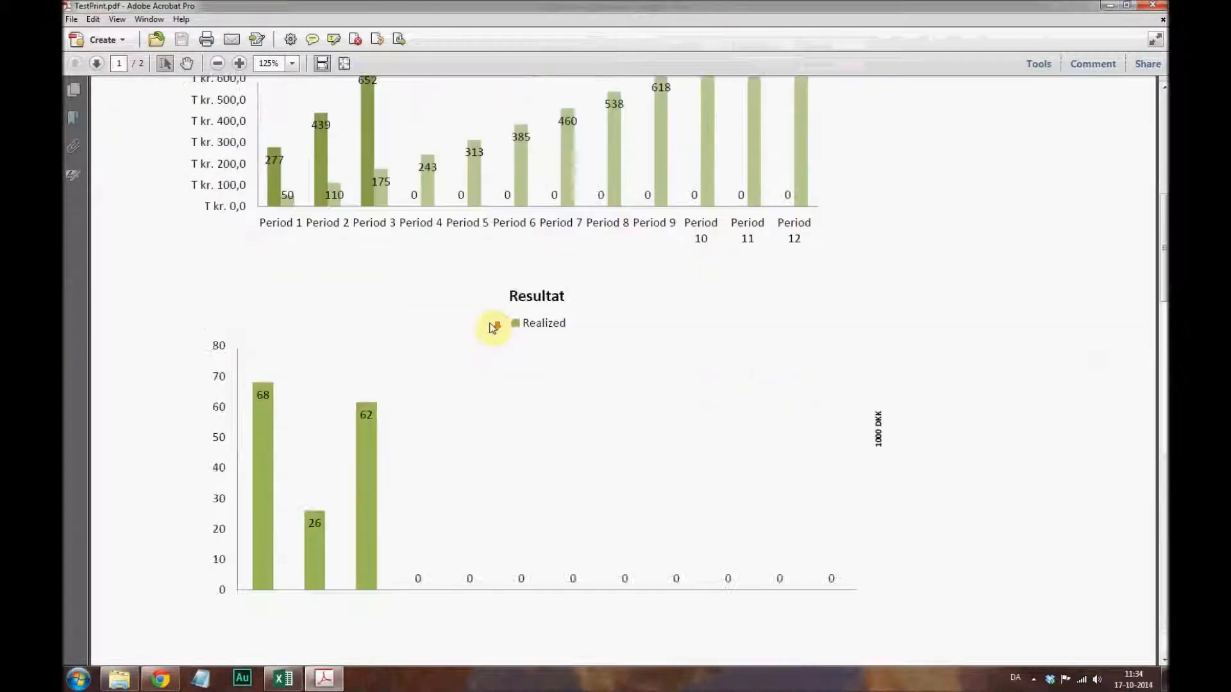
scroll(492, 328, down, 12)
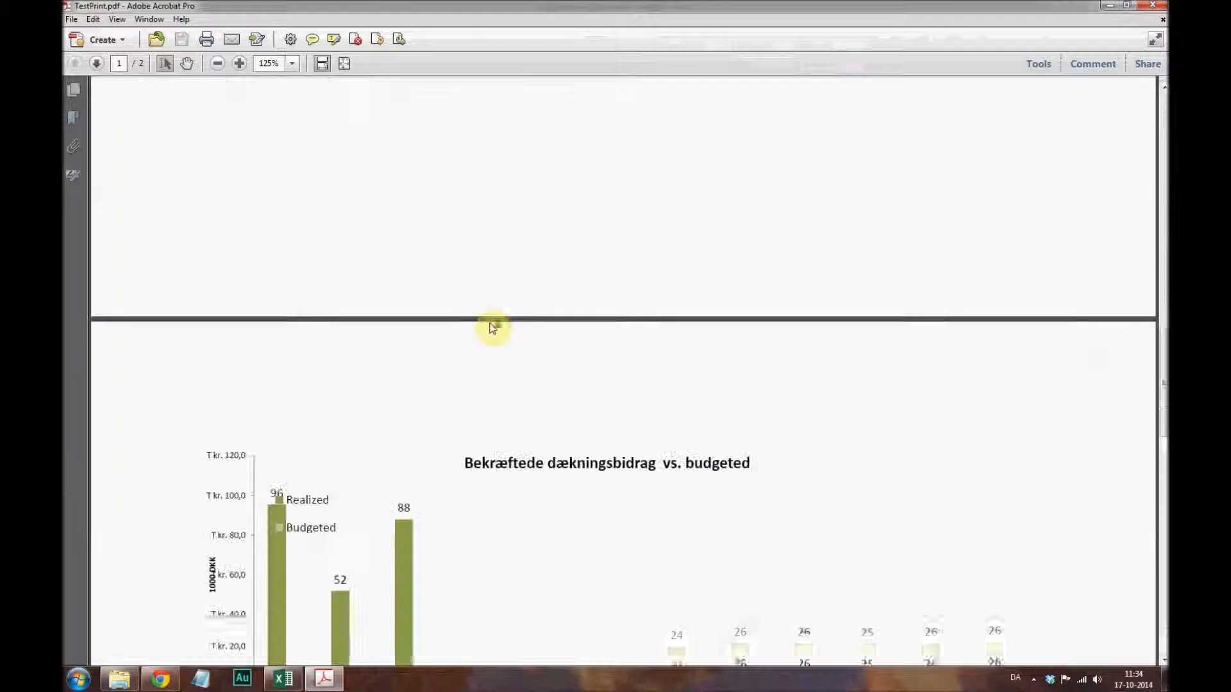
scroll(493, 328, down, 4)
scroll(492, 328, down, 9)
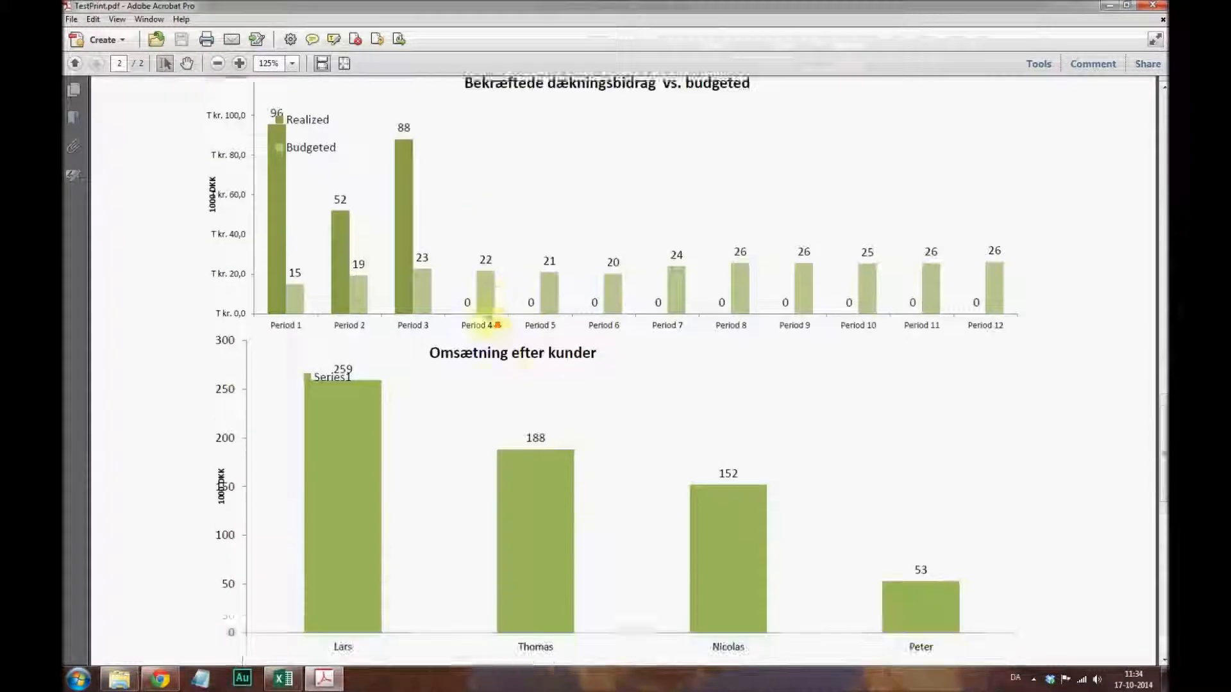
scroll(492, 328, down, 8)
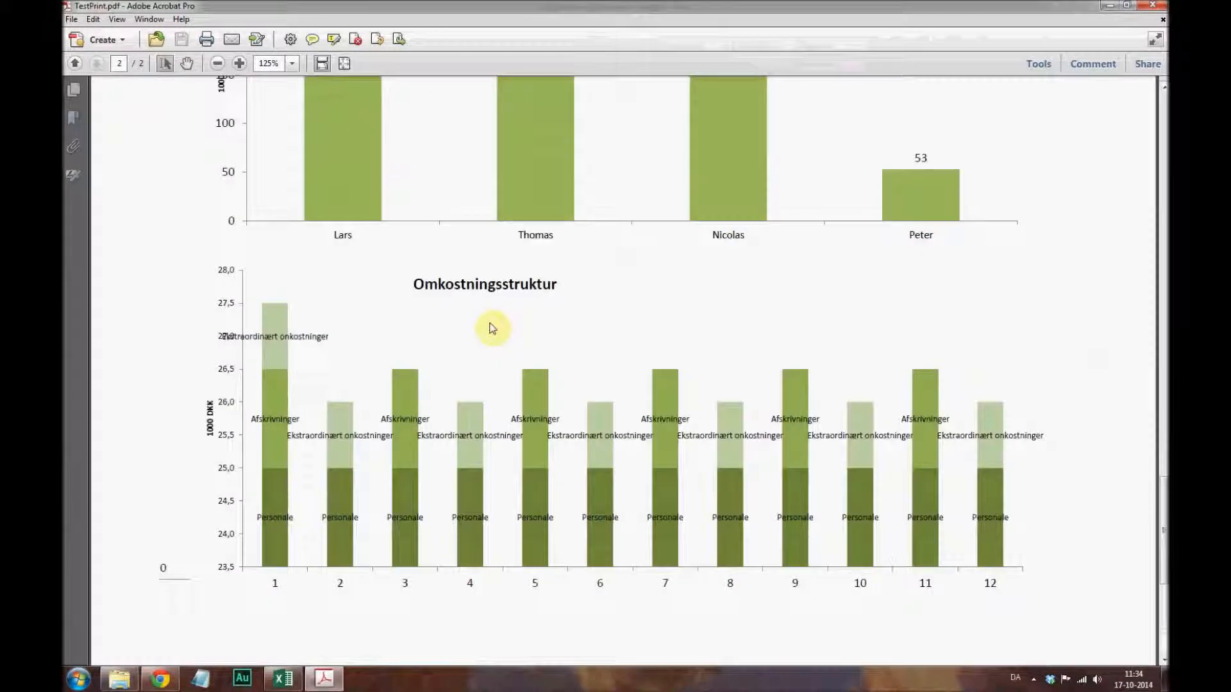
click(1158, 5)
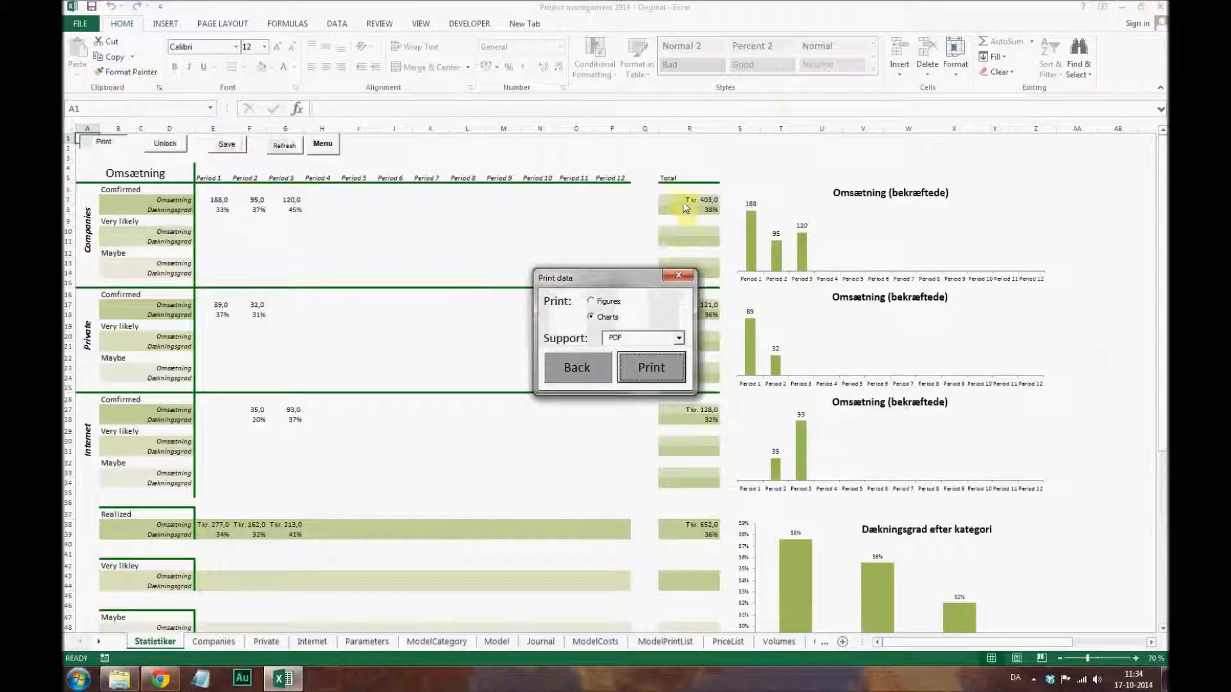
click(573, 362)
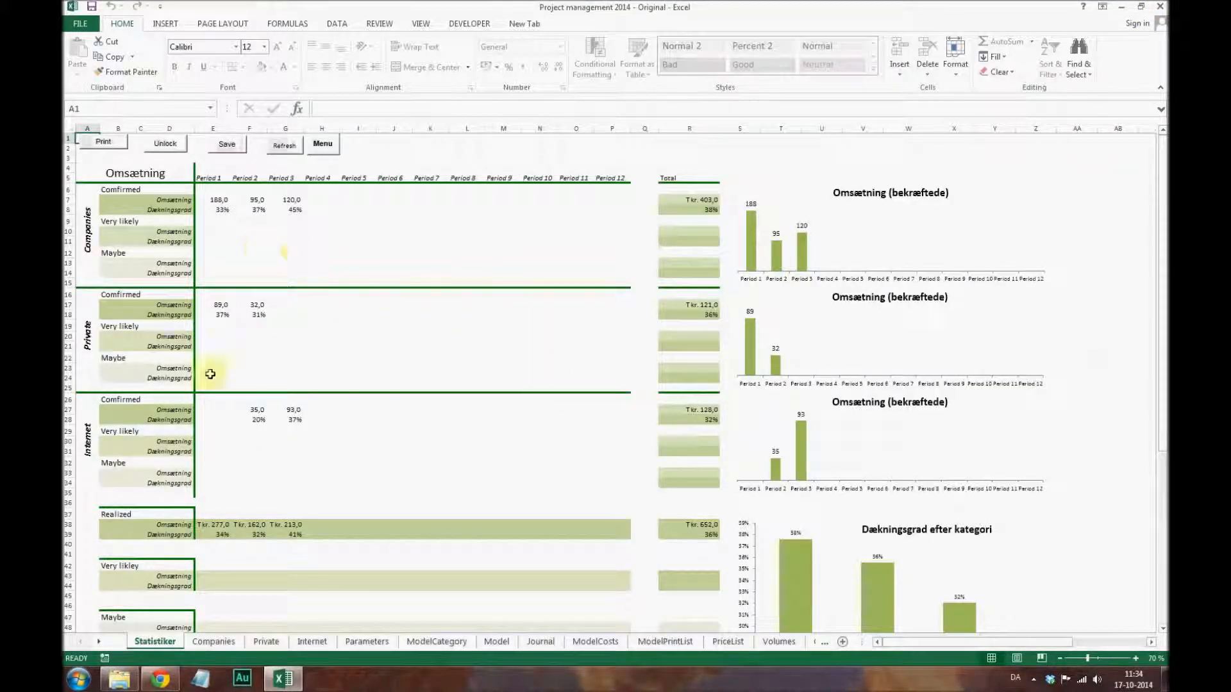
- Look through the Companies, Private and Internet sheets and return to Companies
click(214, 641)
click(266, 642)
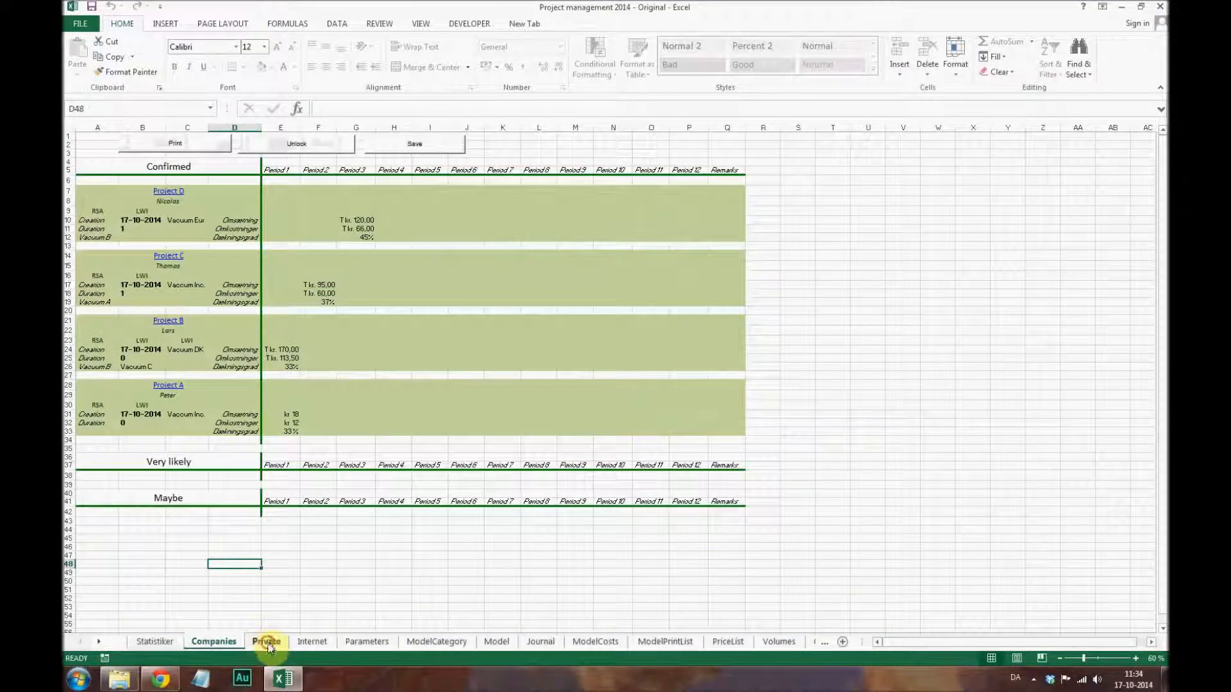
click(312, 641)
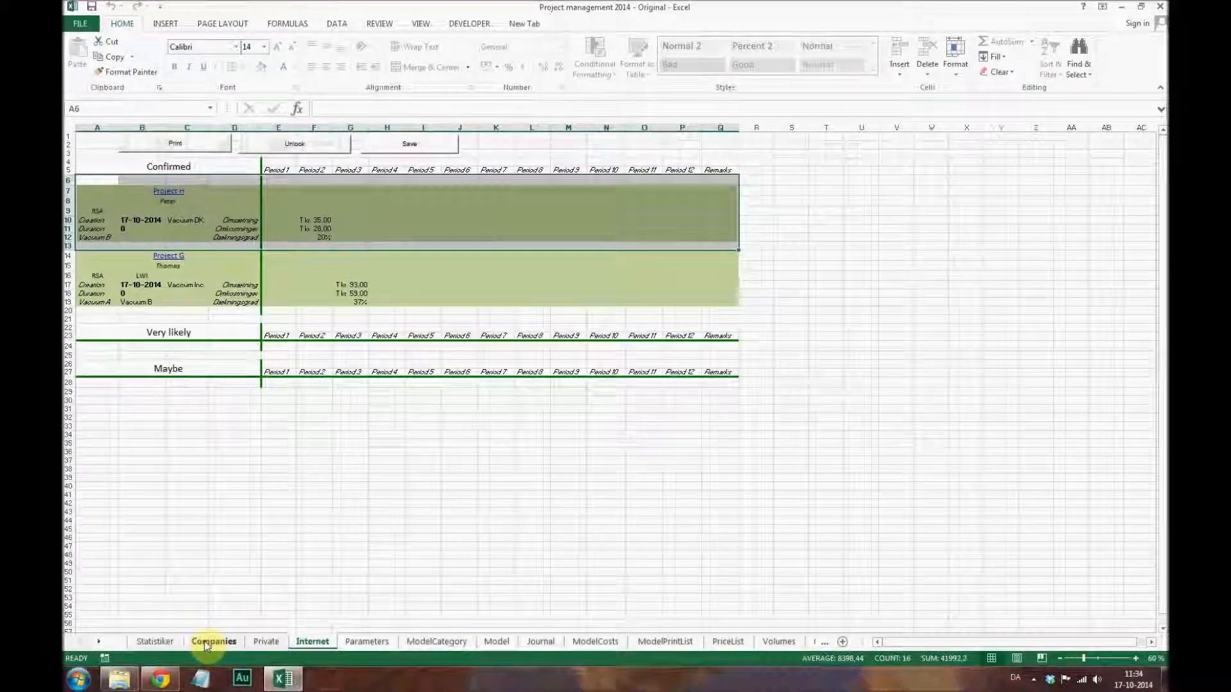
click(214, 641)
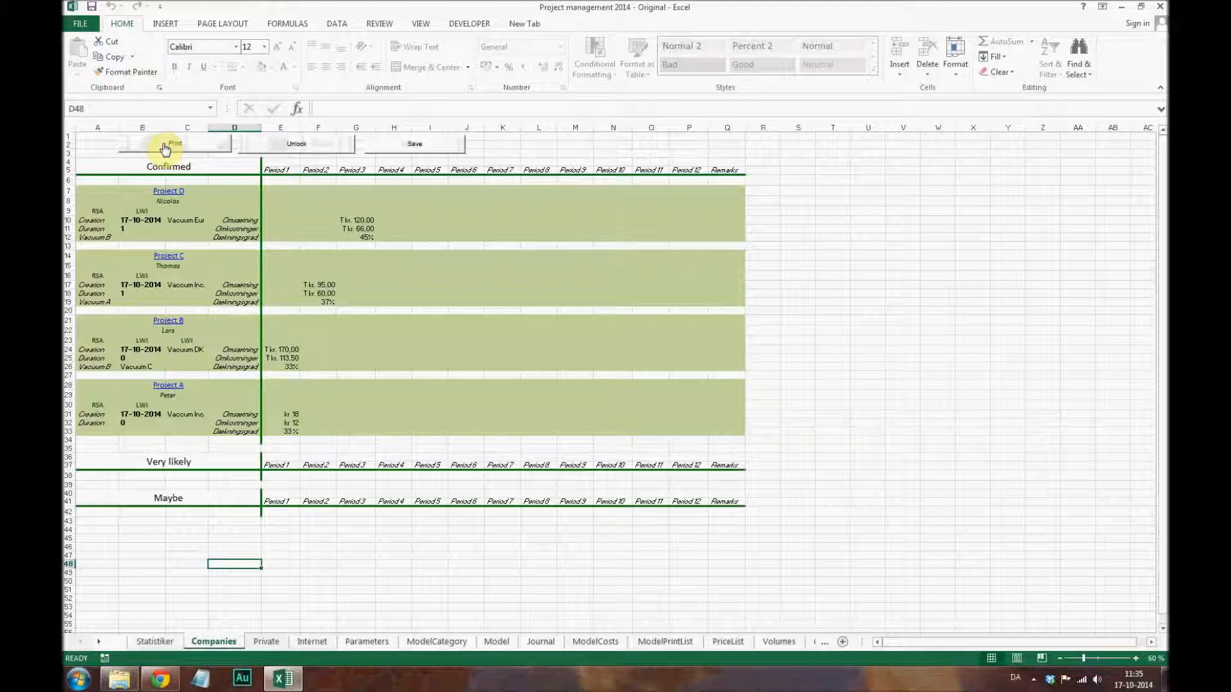
- Inspect the contents of columns A to C in the last two rows of Project A's block
click(111, 433)
click(136, 432)
click(172, 432)
click(168, 441)
click(138, 441)
click(109, 442)
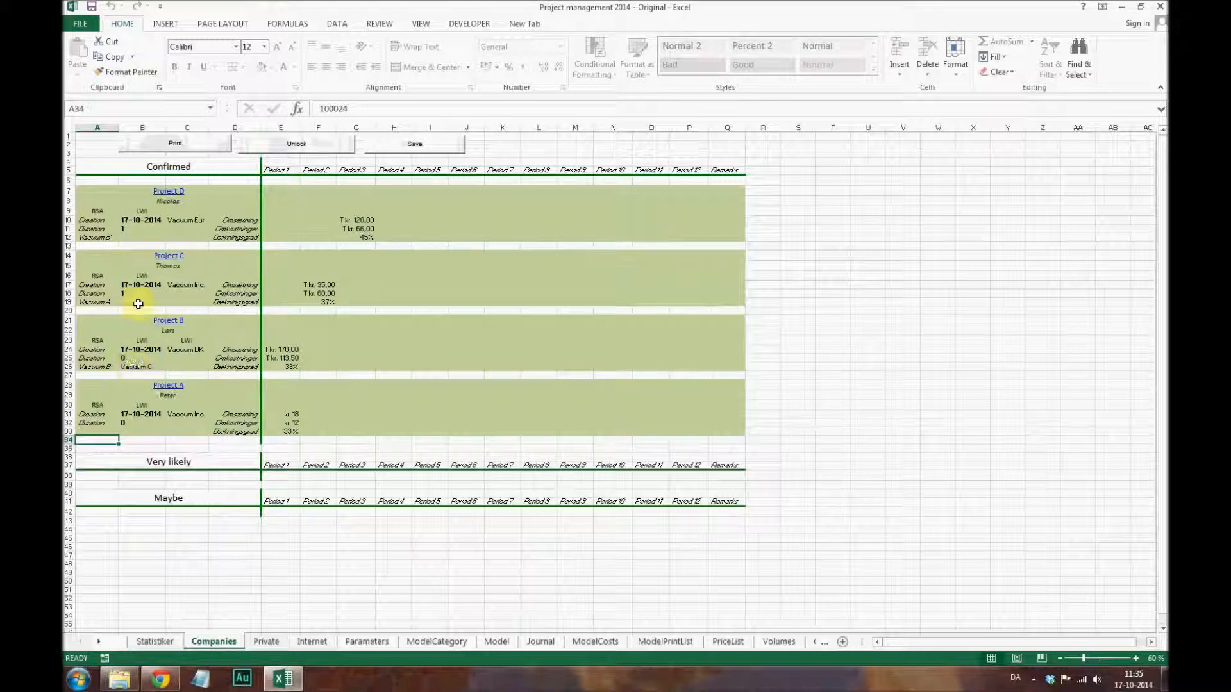
- Print a PDF list of confirmed projects with product Vacuum B for all users, customers and suppliers, saving over TestPrint, and close the PDF
click(132, 145)
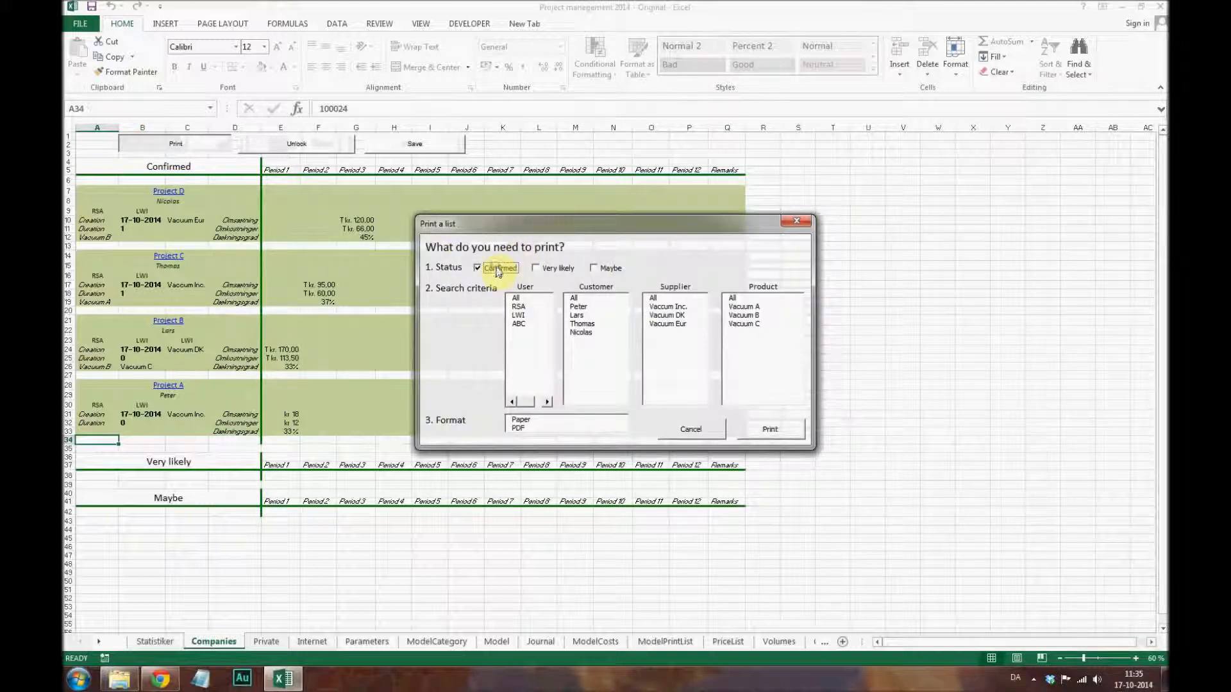
click(516, 299)
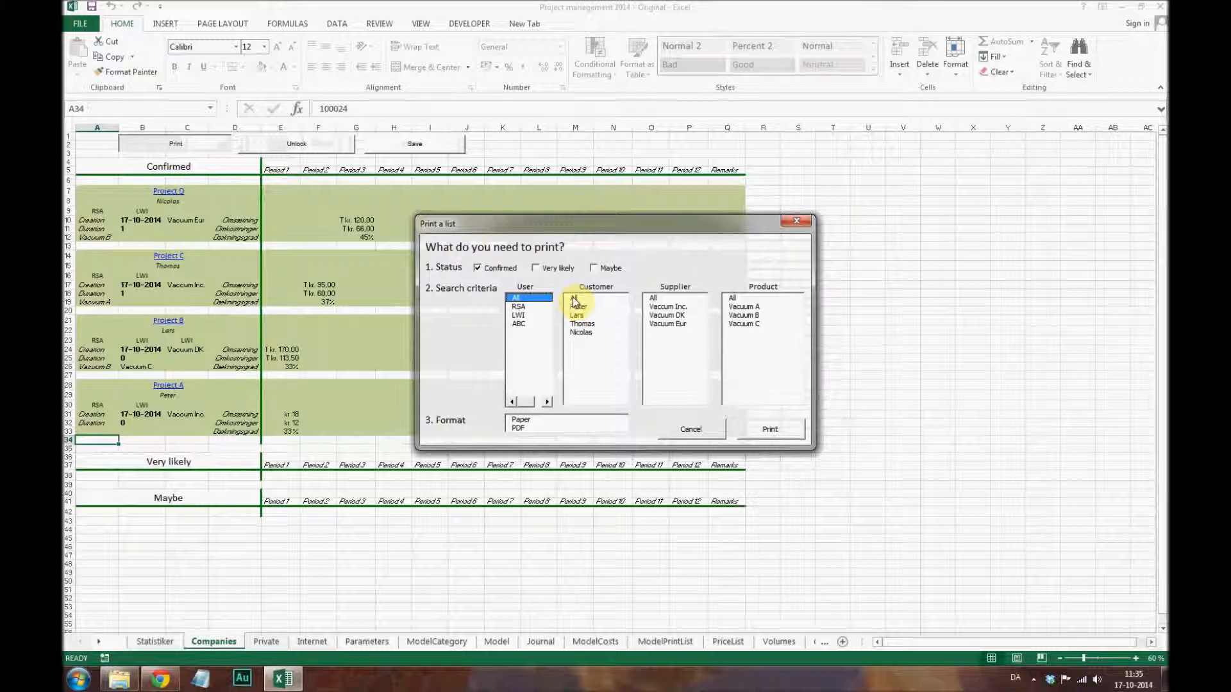
click(575, 299)
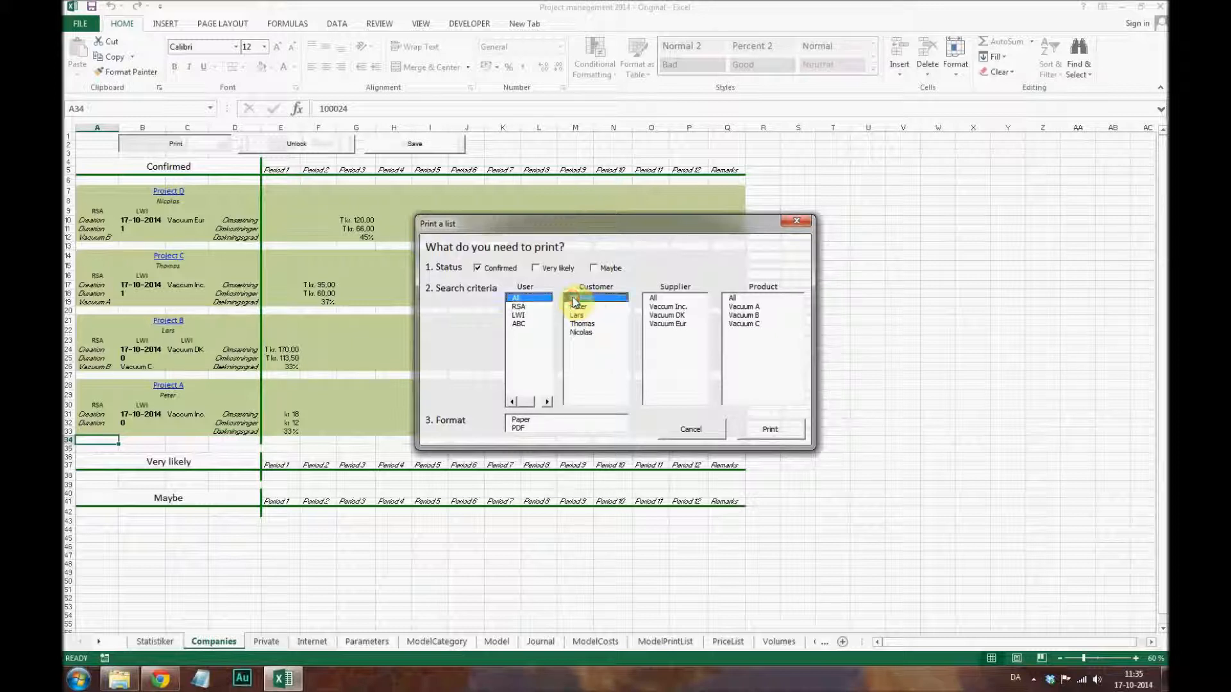
click(660, 300)
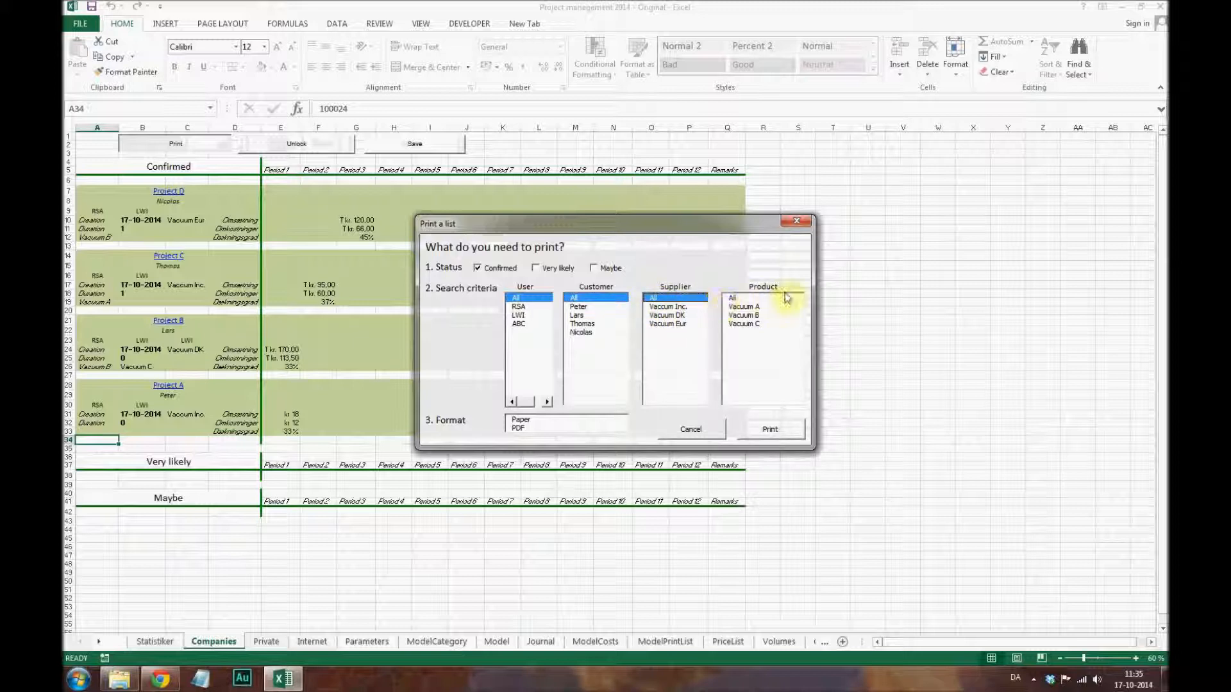
click(762, 315)
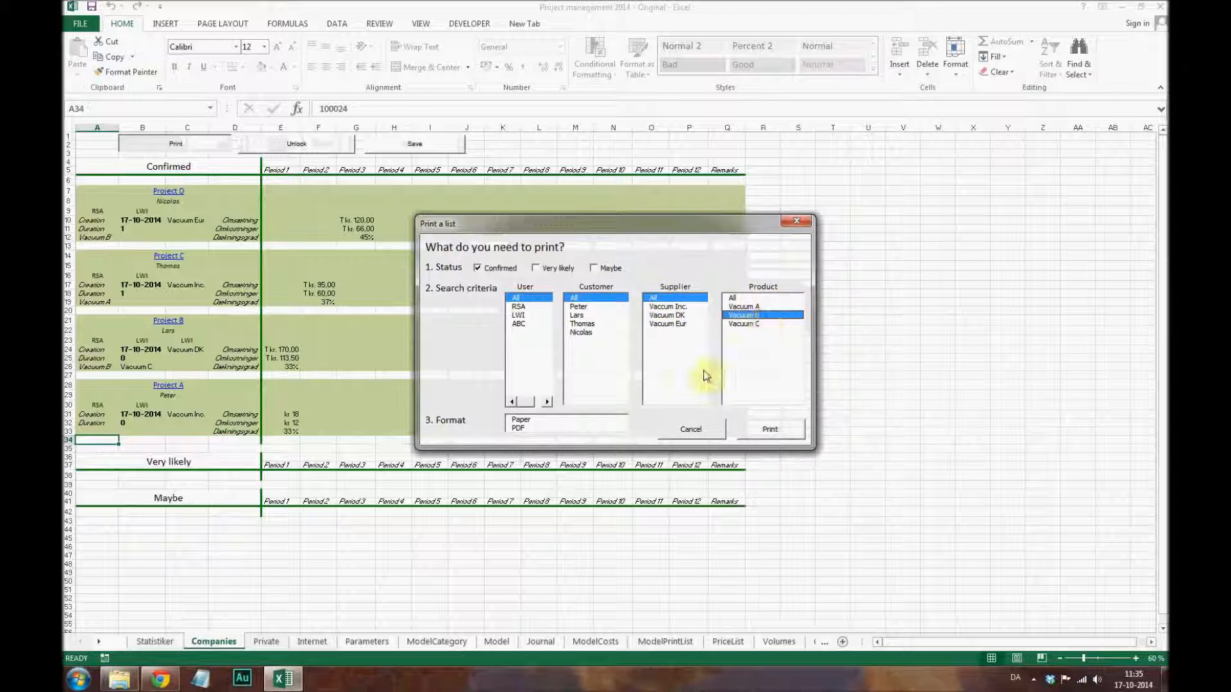
click(577, 428)
click(750, 433)
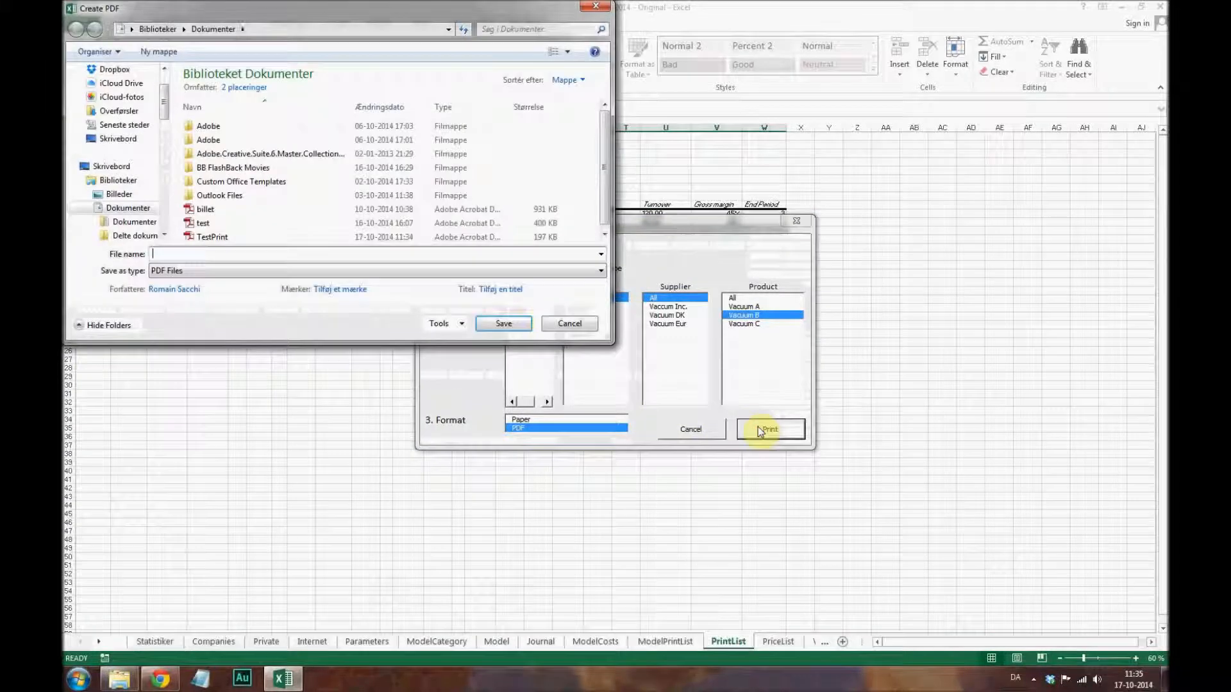
click(212, 236)
click(504, 323)
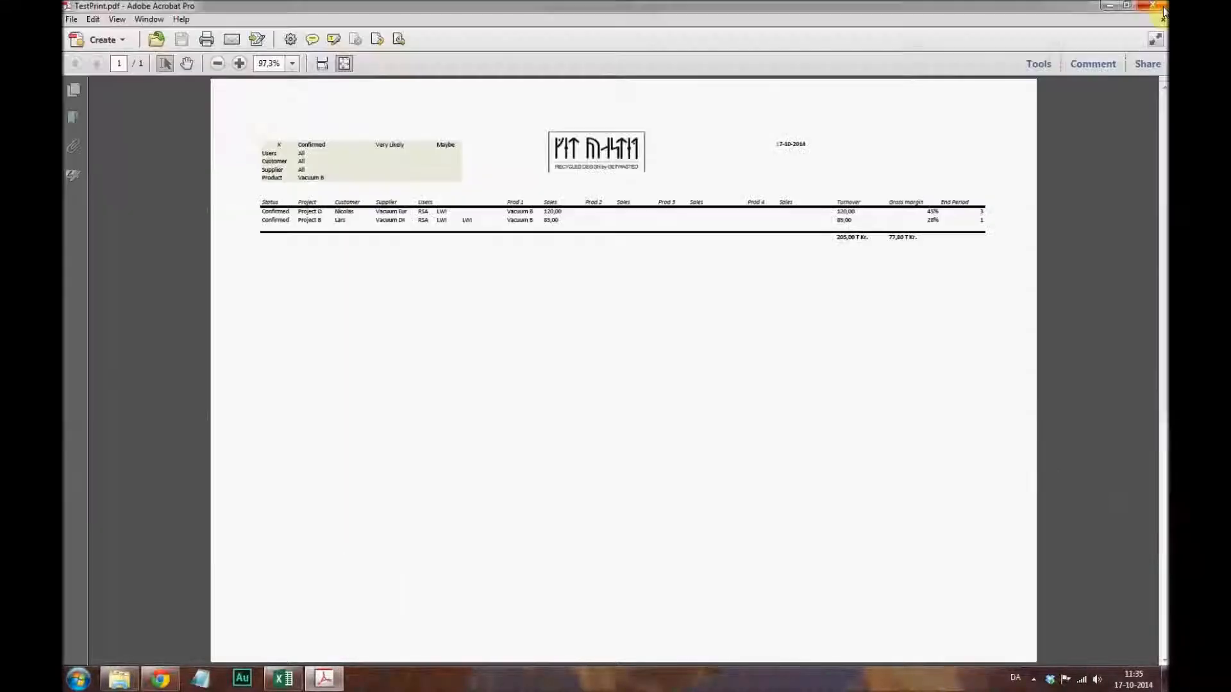
click(1152, 5)
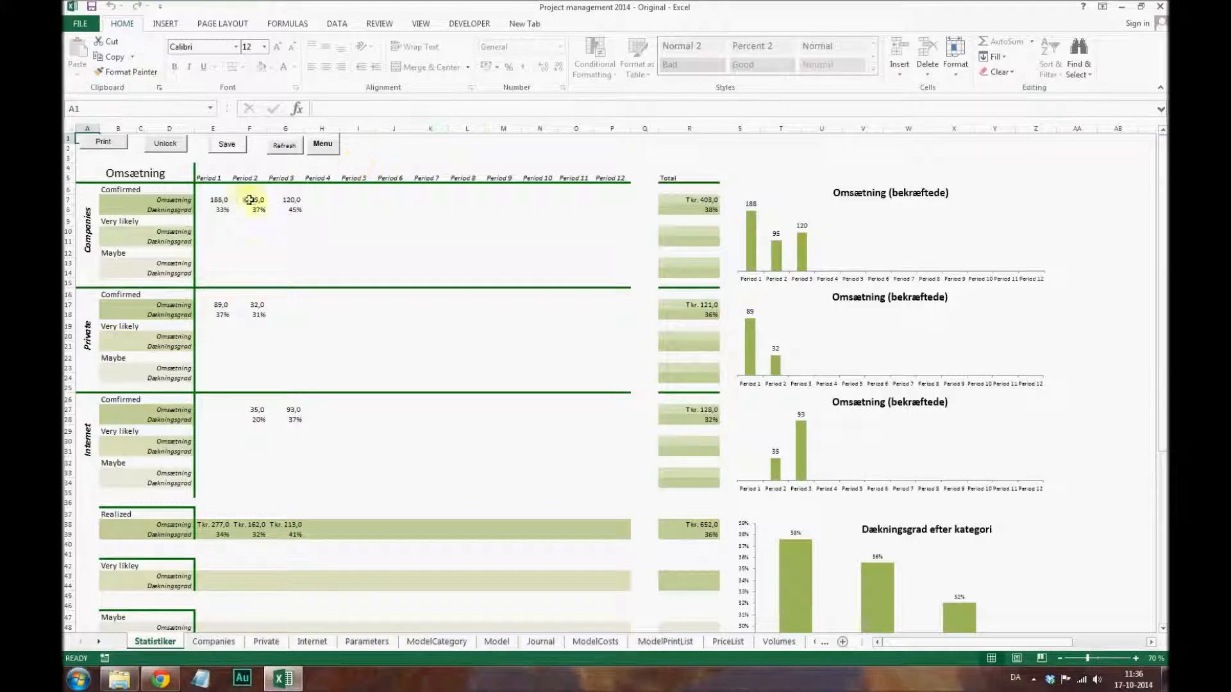
- Print a PDF list of confirmed company projects for all users, customers, suppliers and products, saving over TestPrint, and close the PDF
click(218, 642)
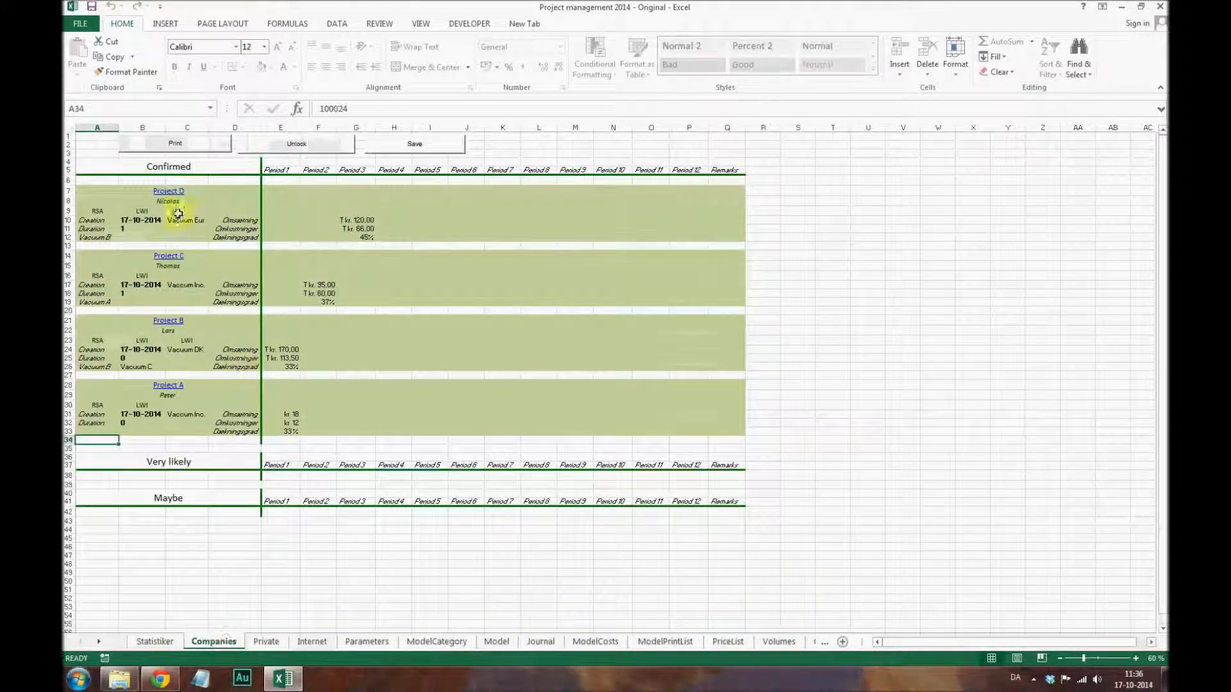
click(146, 152)
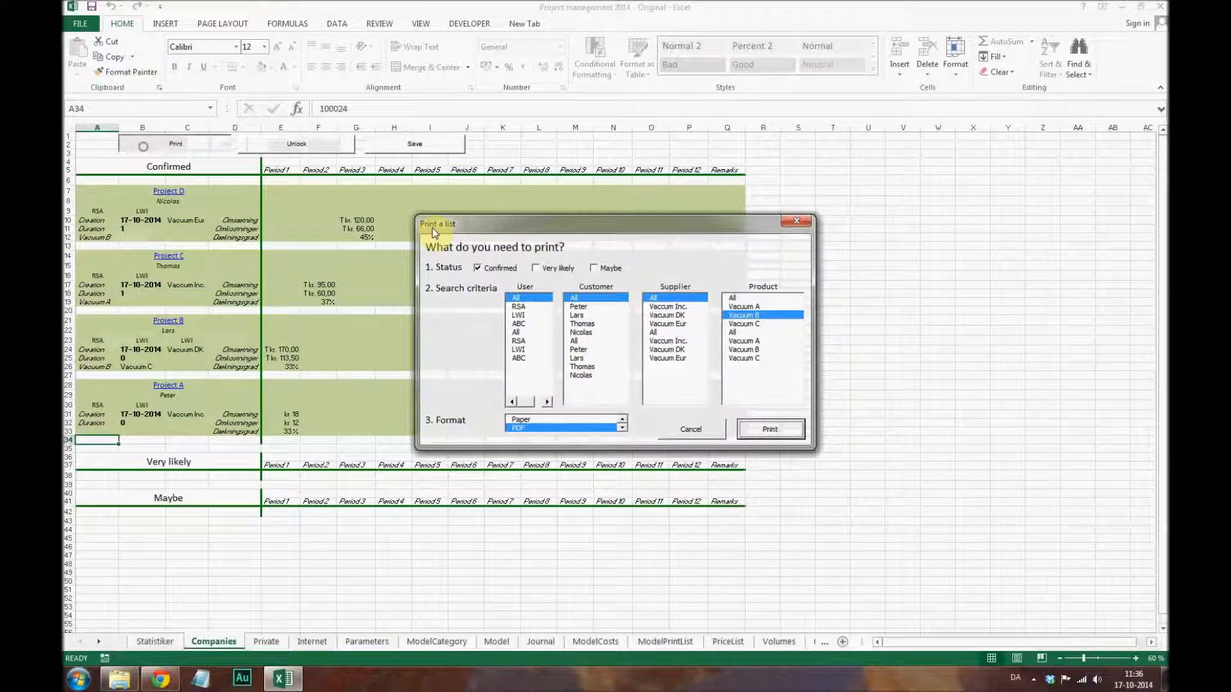
click(744, 299)
click(768, 438)
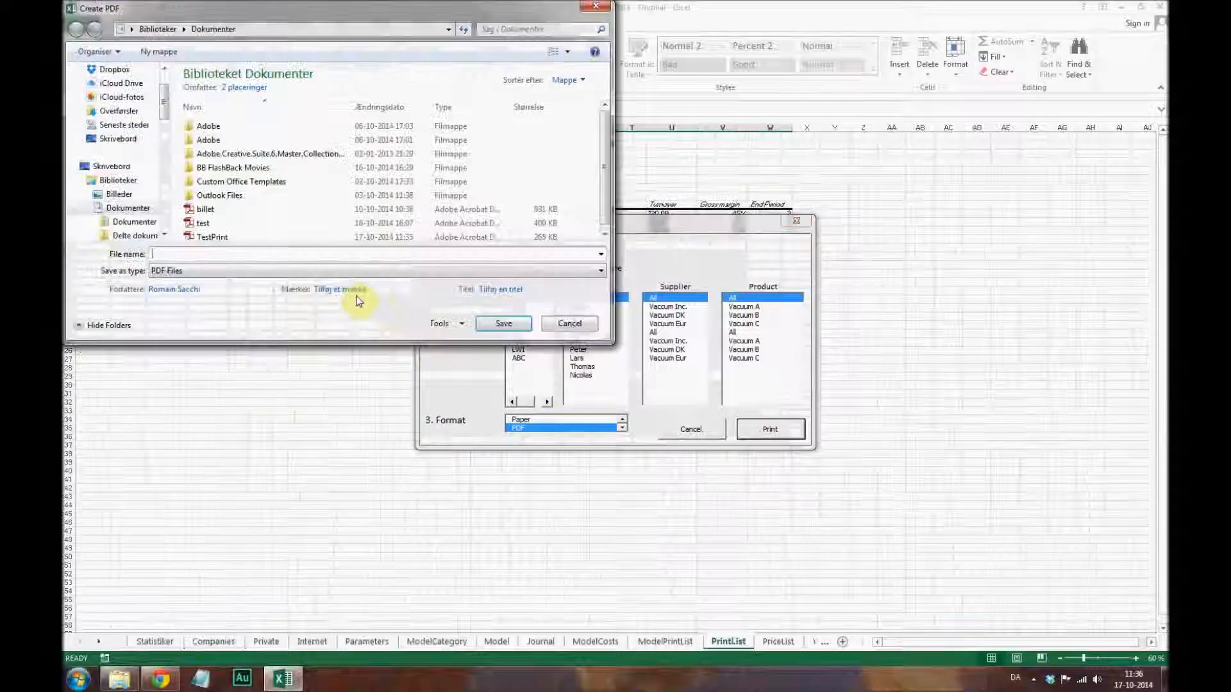
click(506, 323)
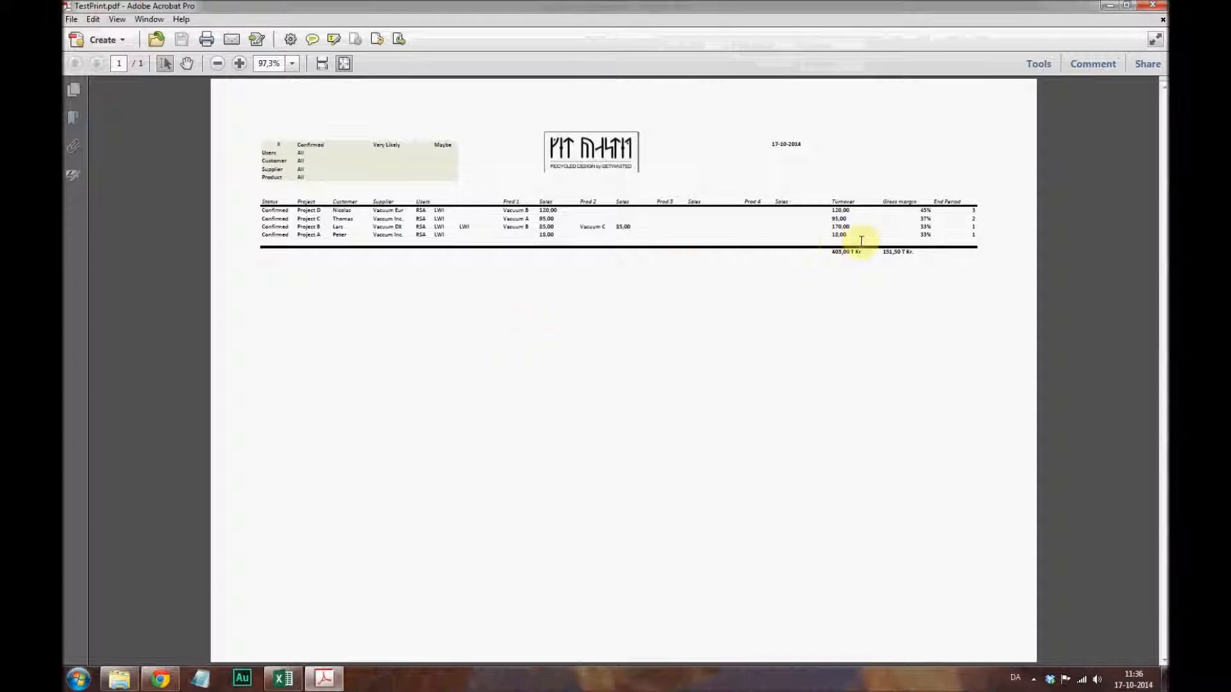
click(1153, 5)
- Print a PDF list of confirmed company projects for Project A's customer, with all users, suppliers and products, saving over TestPrint
click(214, 641)
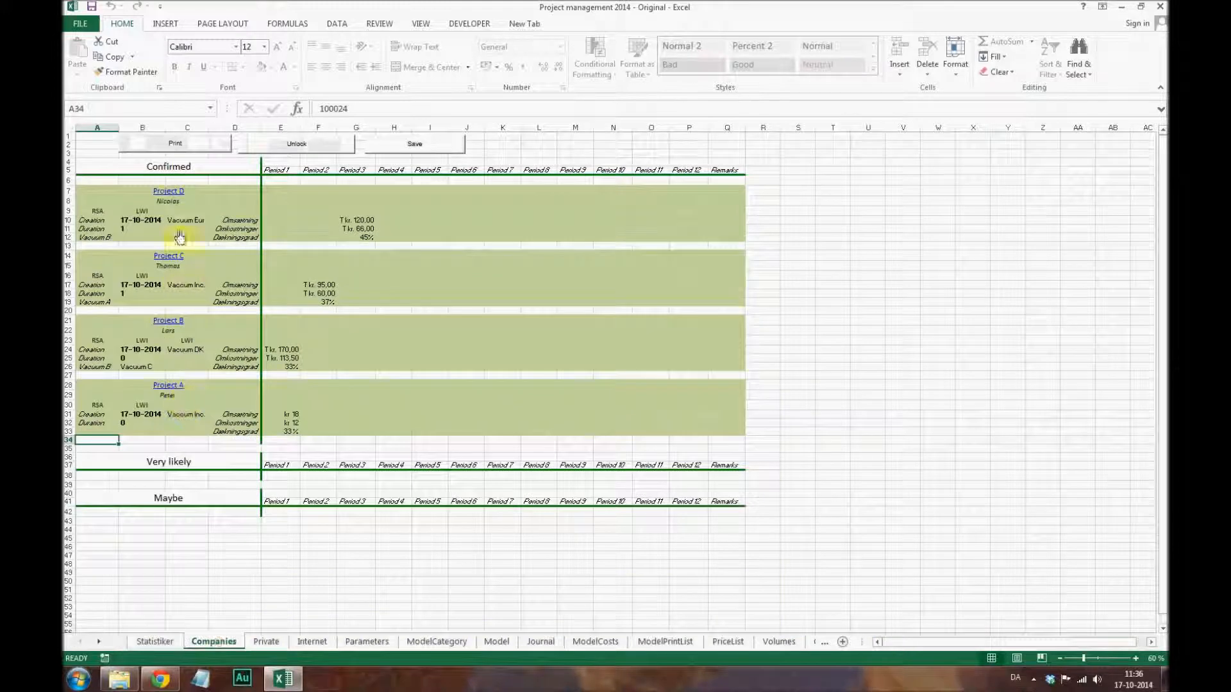
click(176, 143)
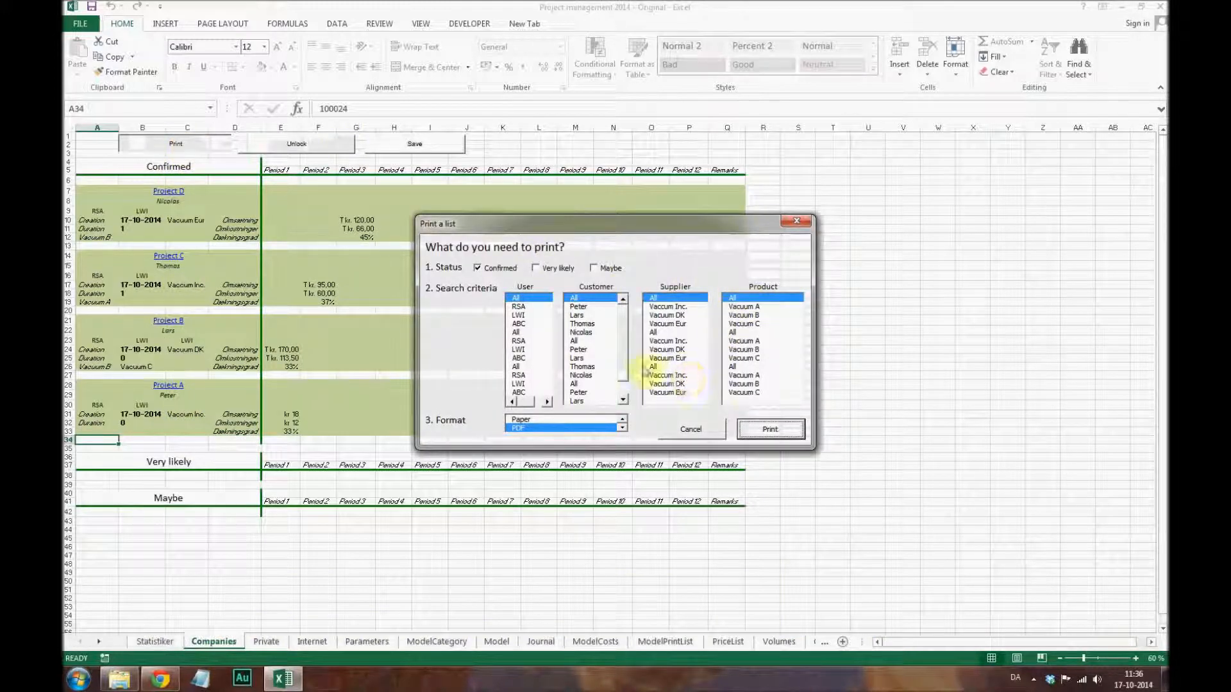
click(579, 306)
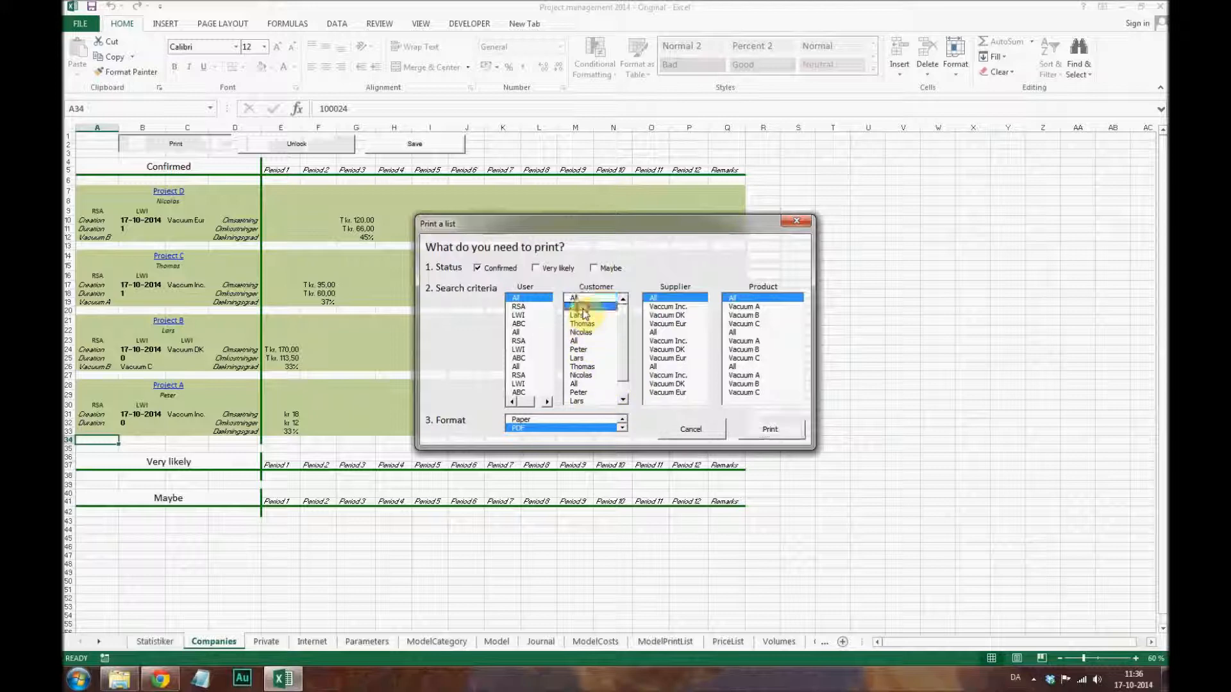
click(767, 431)
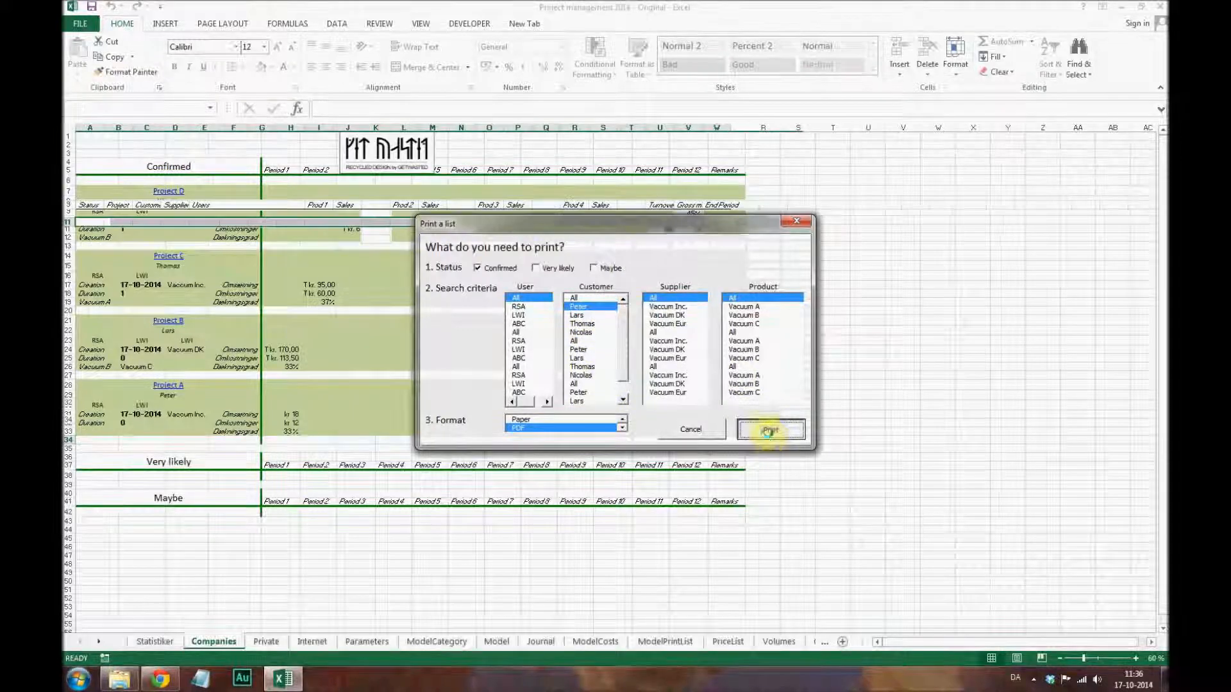
click(212, 236)
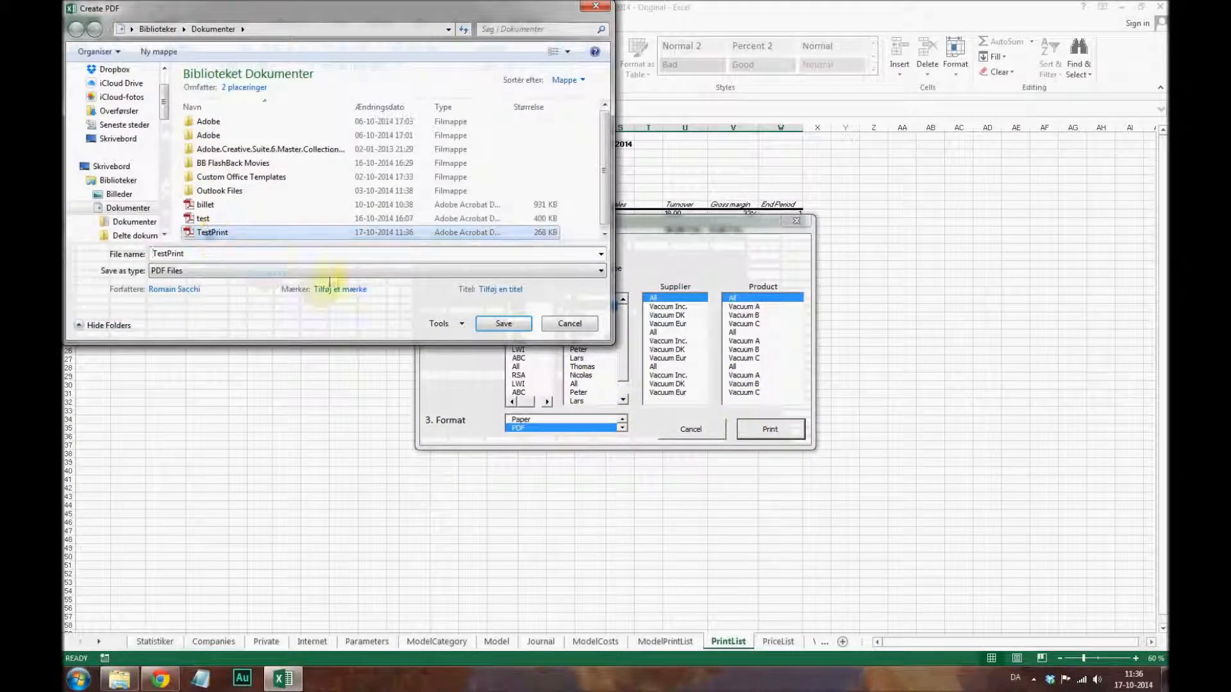
click(494, 324)
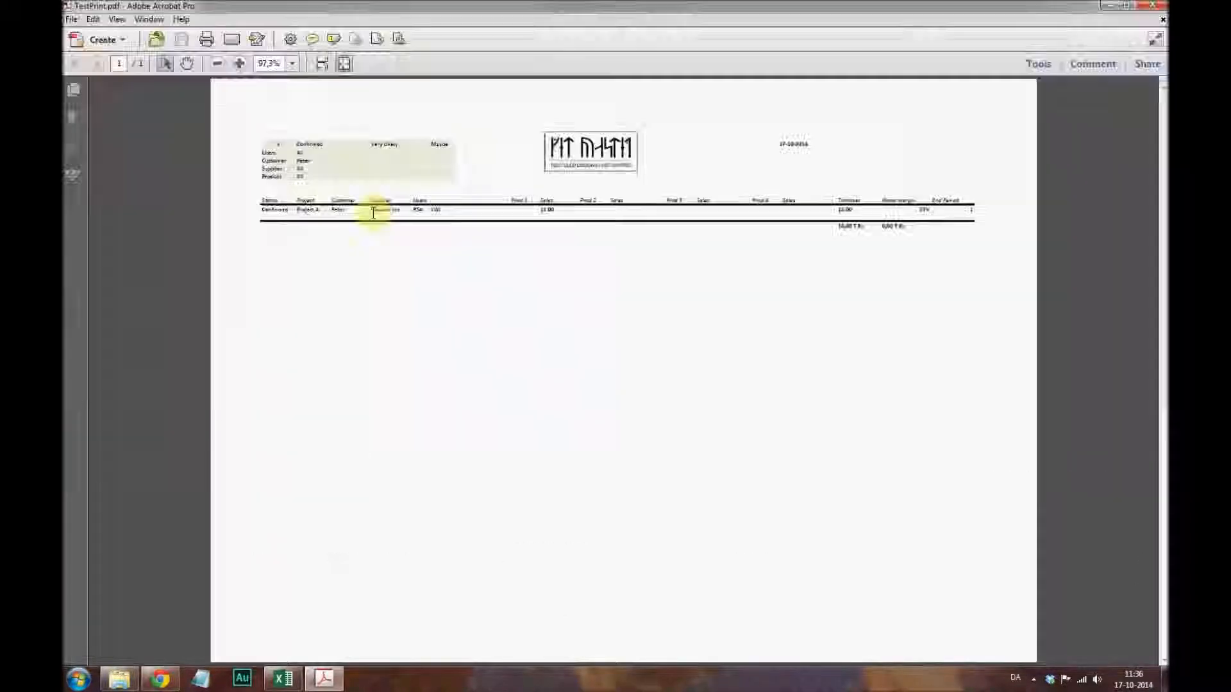